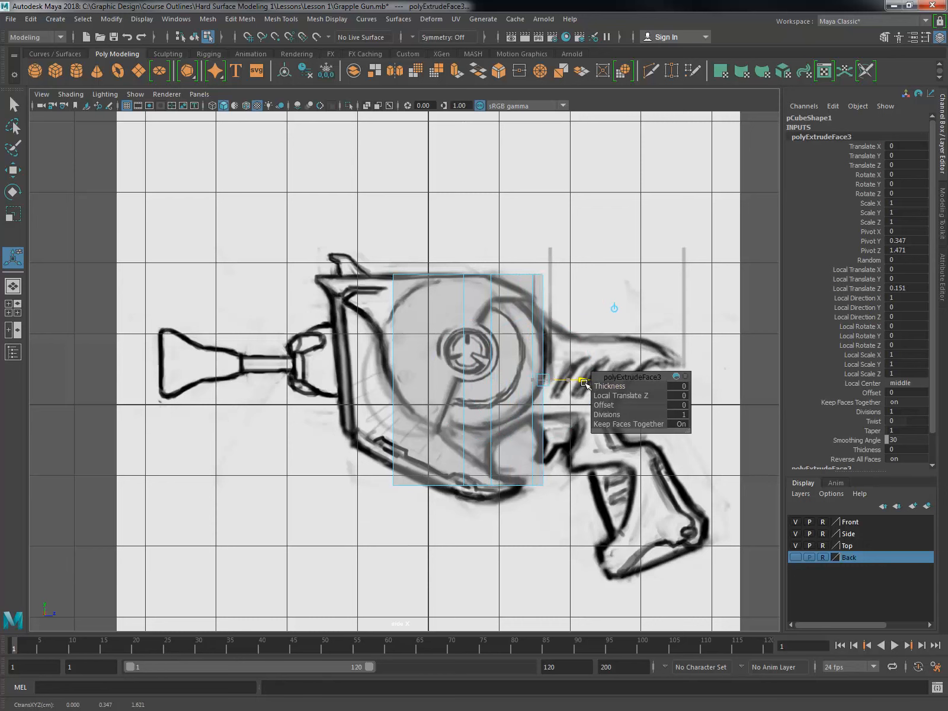
Step: Extrude the cube's rear face further back over the neck sketch, and extrude its front face forward to the gun's front edge
{"action": "key", "text": "ctrl+e"}
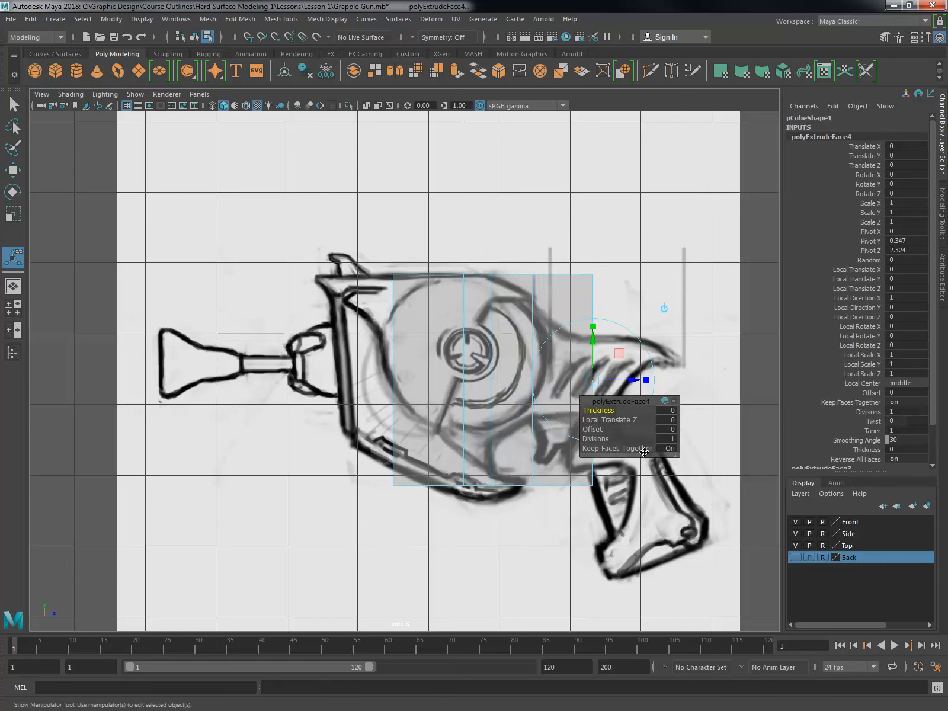
{"action": "left_click_drag", "start_coordinate": [637, 381], "coordinate": [678, 385]}
{"action": "key", "text": "space"}
{"action": "left_click_drag", "start_coordinate": [477, 304], "coordinate": [581, 280], "text": "alt"}
{"action": "left_click", "coordinate": [621, 249]}
{"action": "key", "text": "space"}
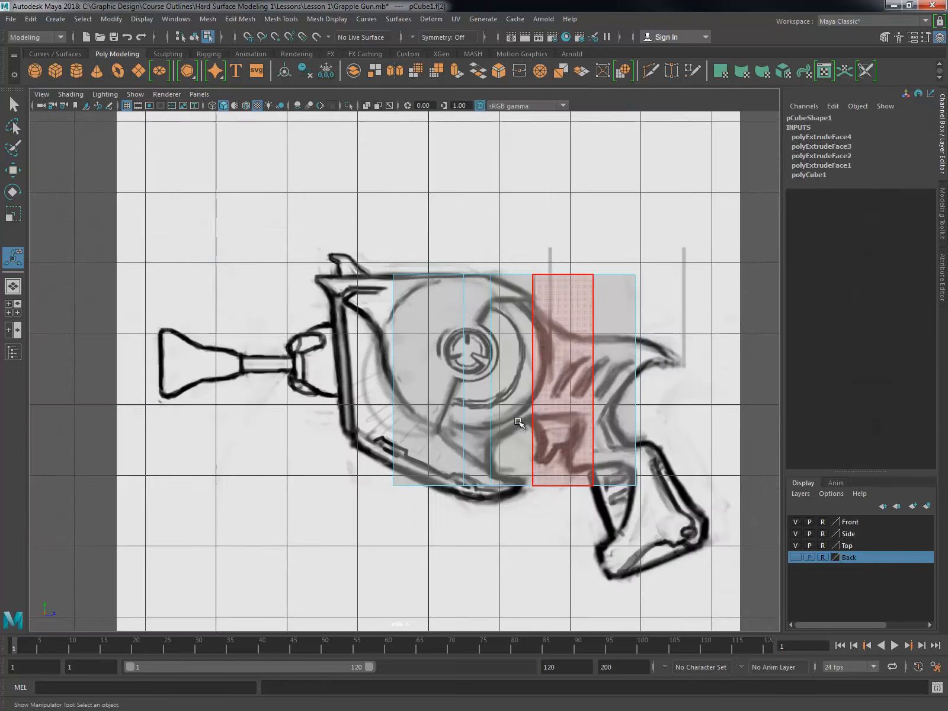
{"action": "key", "text": "ctrl+e"}
{"action": "left_click_drag", "start_coordinate": [362, 379], "coordinate": [307, 374]}
Step: Move the body's front upper and lower vertices to follow the slanted front edge of the gun sketch
{"action": "right_click_drag", "start_coordinate": [349, 284], "coordinate": [313, 282]}
{"action": "left_click_drag", "start_coordinate": [323, 285], "coordinate": [381, 274]}
{"action": "key", "text": "w"}
{"action": "left_click_drag", "start_coordinate": [325, 499], "coordinate": [346, 434]}
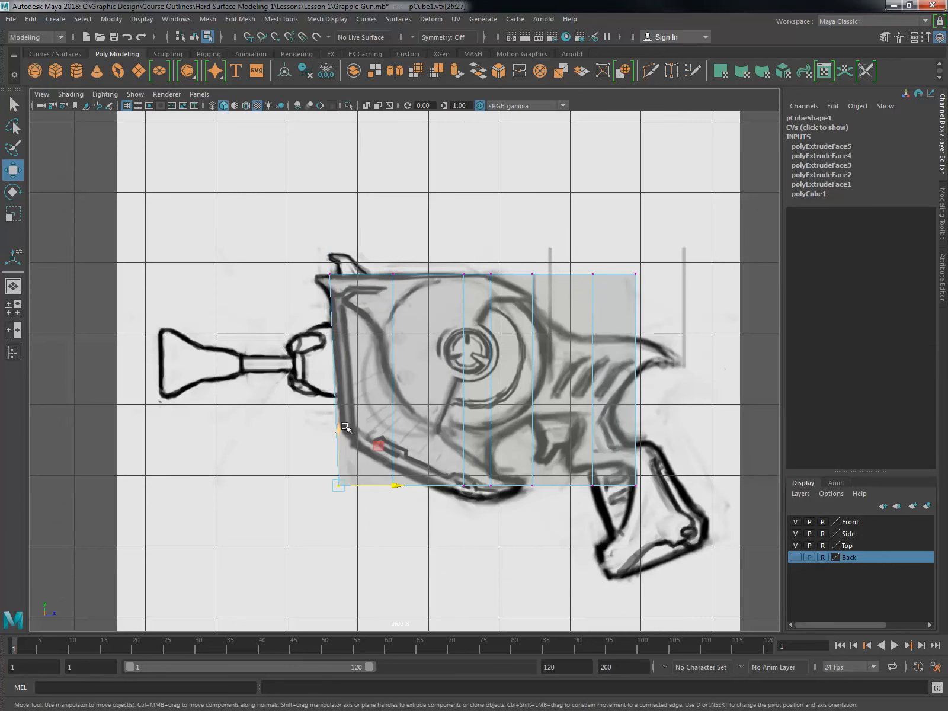
{"action": "left_click_drag", "start_coordinate": [398, 486], "coordinate": [407, 488]}
{"action": "left_click_drag", "start_coordinate": [350, 290], "coordinate": [319, 265]}
{"action": "left_click_drag", "start_coordinate": [389, 276], "coordinate": [385, 275]}
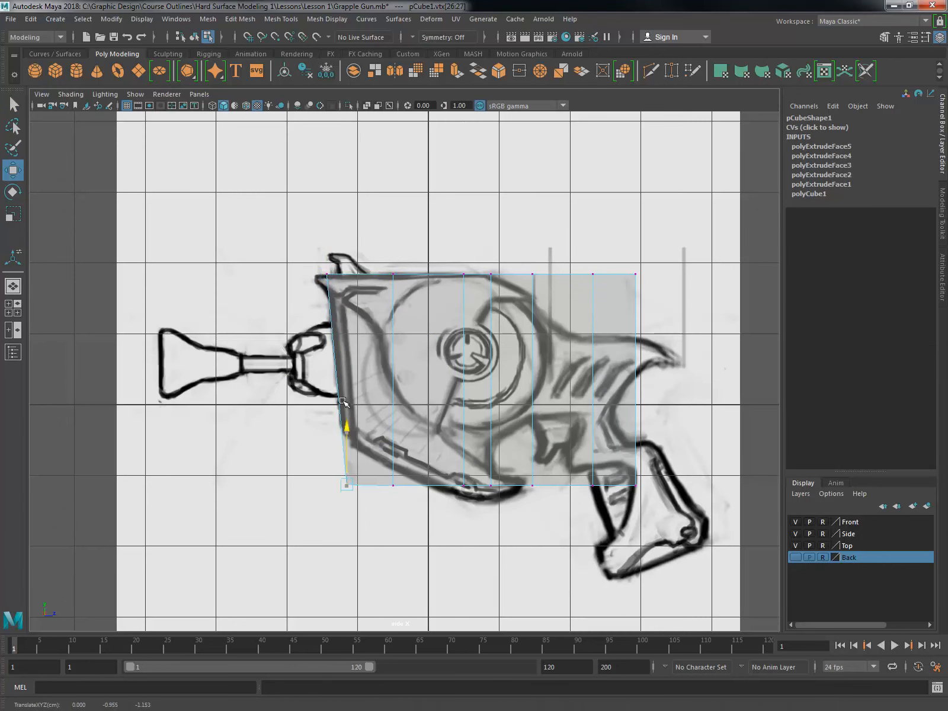
{"action": "left_click_drag", "start_coordinate": [346, 424], "coordinate": [344, 372]}
Step: Shift the vertices of the body's middle columns to match the sketch's upper edge and its sloping underside
{"action": "left_click_drag", "start_coordinate": [479, 499], "coordinate": [504, 451]}
{"action": "left_click_drag", "start_coordinate": [498, 286], "coordinate": [480, 261]}
{"action": "left_click_drag", "start_coordinate": [553, 275], "coordinate": [548, 277]}
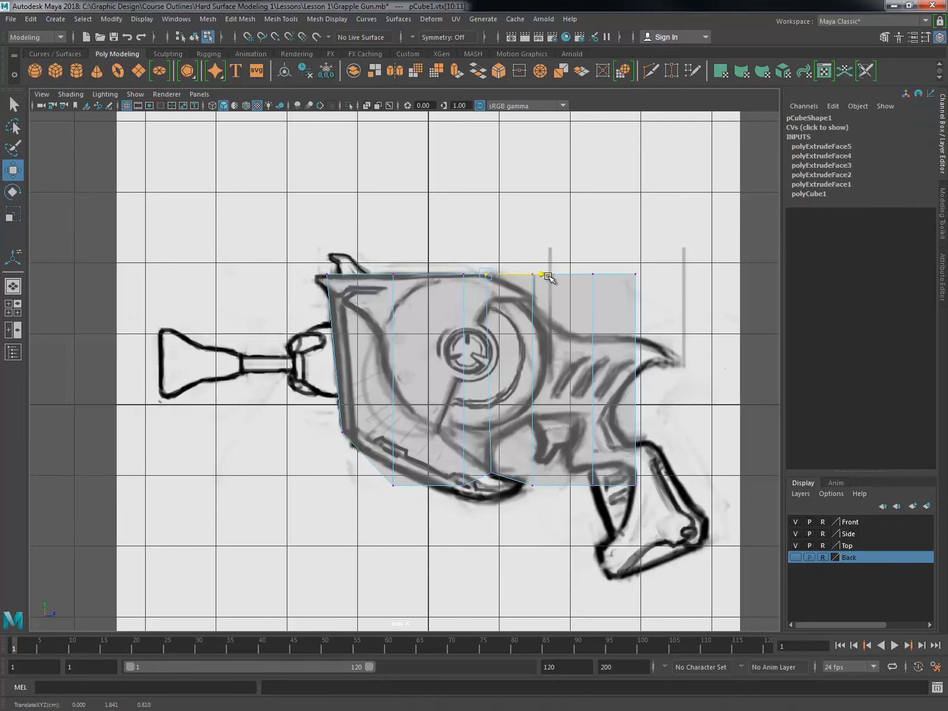
{"action": "left_click_drag", "start_coordinate": [479, 498], "coordinate": [505, 462]}
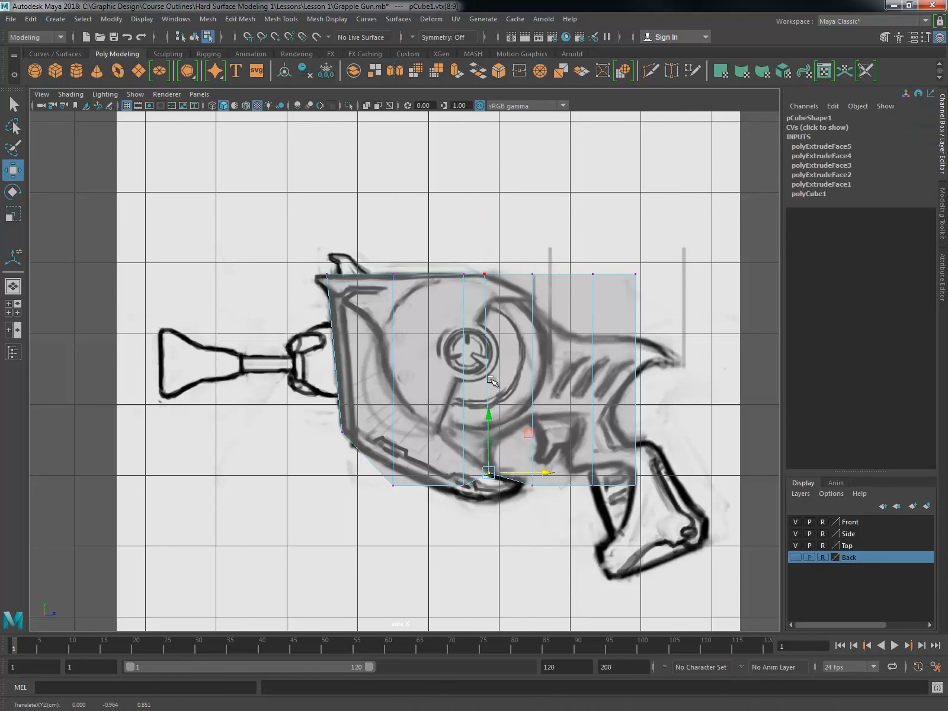
{"action": "left_click_drag", "start_coordinate": [487, 291], "coordinate": [474, 264]}
{"action": "left_click_drag", "start_coordinate": [450, 500], "coordinate": [474, 477]}
{"action": "left_click_drag", "start_coordinate": [522, 486], "coordinate": [512, 487]}
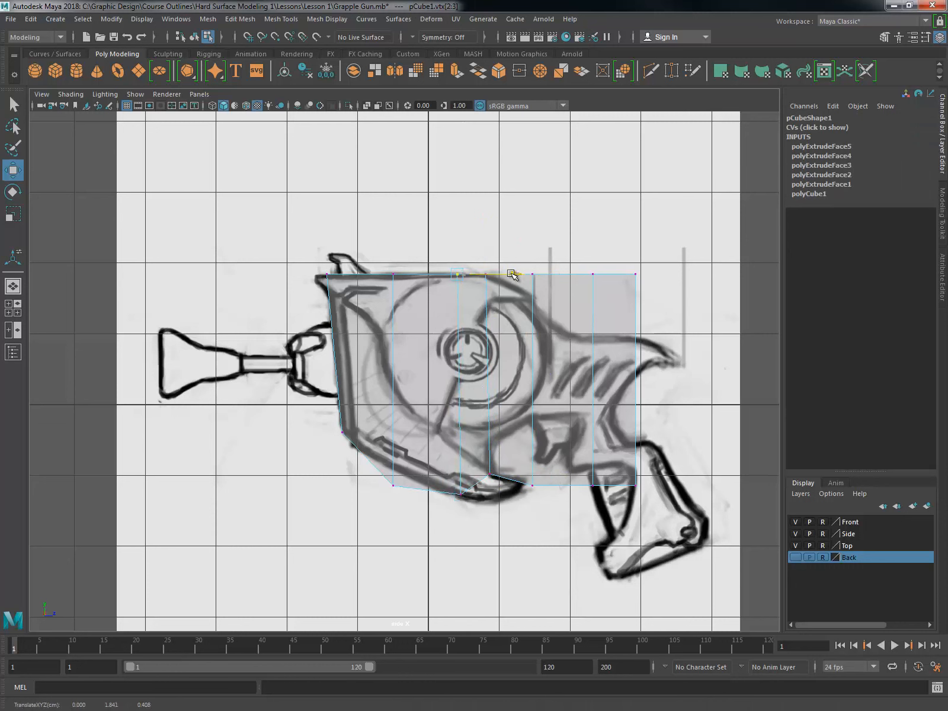
{"action": "left_click_drag", "start_coordinate": [450, 504], "coordinate": [464, 448]}
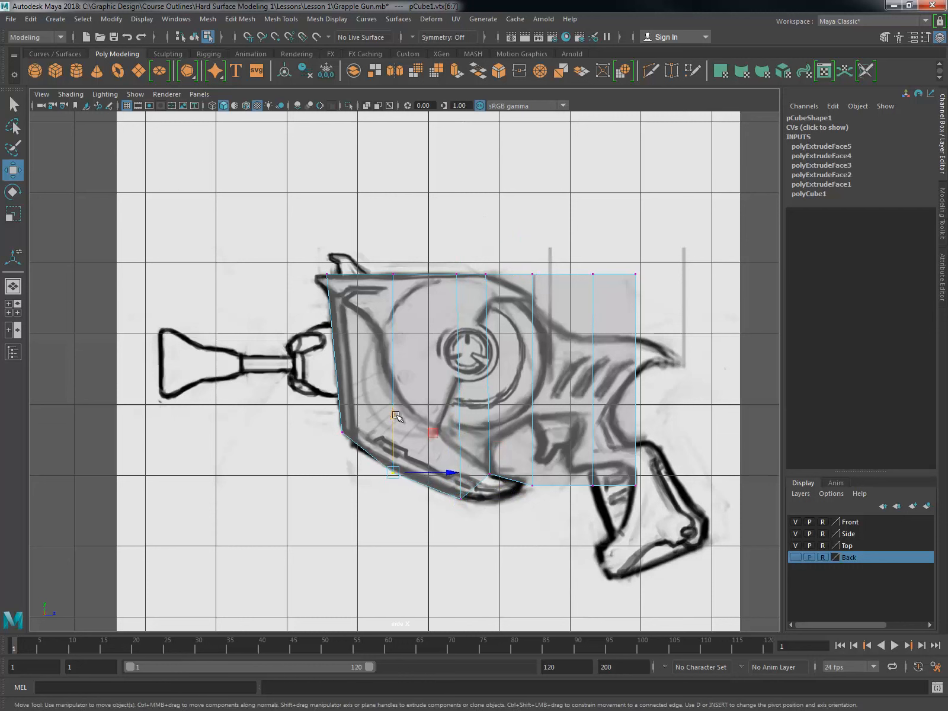
{"action": "left_click", "coordinate": [343, 432]}
Step: Lower the upper vertices behind the round drum and raise the lower ones to the underside of the neck
{"action": "left_click", "coordinate": [532, 274]}
{"action": "left_click_drag", "start_coordinate": [534, 217], "coordinate": [534, 238]}
{"action": "left_click", "coordinate": [532, 485]}
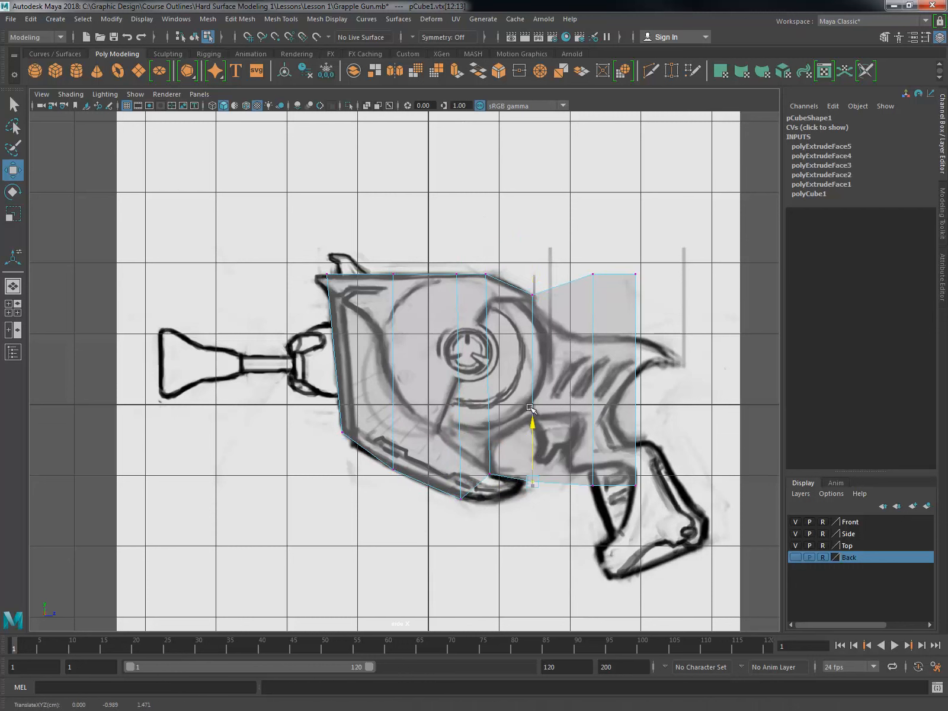
{"action": "left_click_drag", "start_coordinate": [534, 435], "coordinate": [527, 374]}
Step: Move the next column's upper and lower vertices onto the start of the neck in the sketch
{"action": "left_click", "coordinate": [592, 485]}
{"action": "left_click_drag", "start_coordinate": [582, 428], "coordinate": [581, 360]}
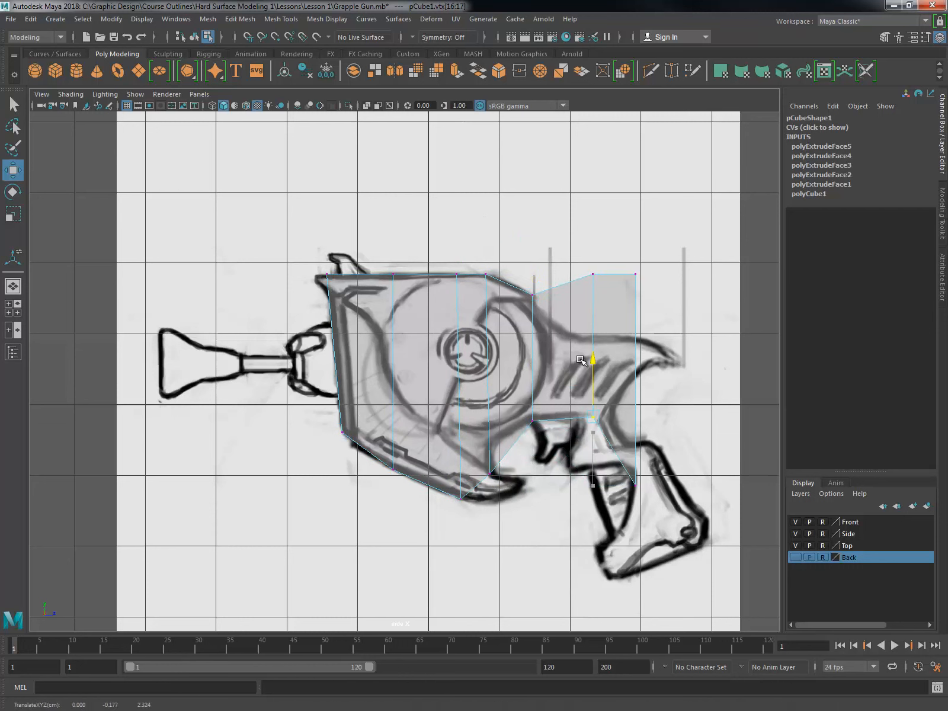
{"action": "left_click", "coordinate": [592, 274]}
{"action": "left_click_drag", "start_coordinate": [593, 275], "coordinate": [565, 290]}
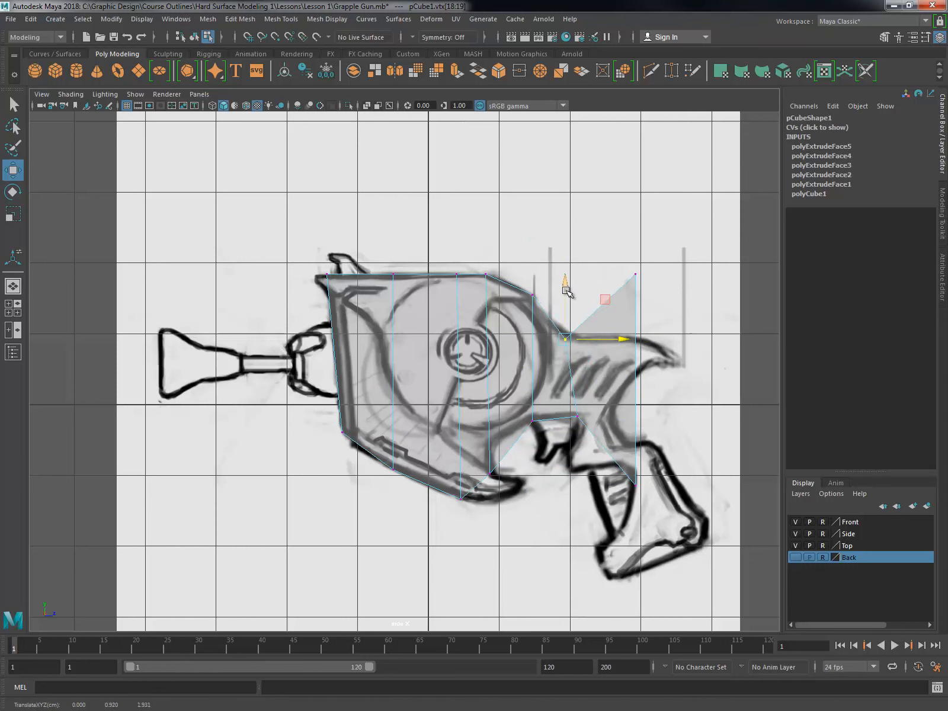
{"action": "left_click", "coordinate": [577, 416]}
{"action": "left_click_drag", "start_coordinate": [636, 417], "coordinate": [620, 417]}
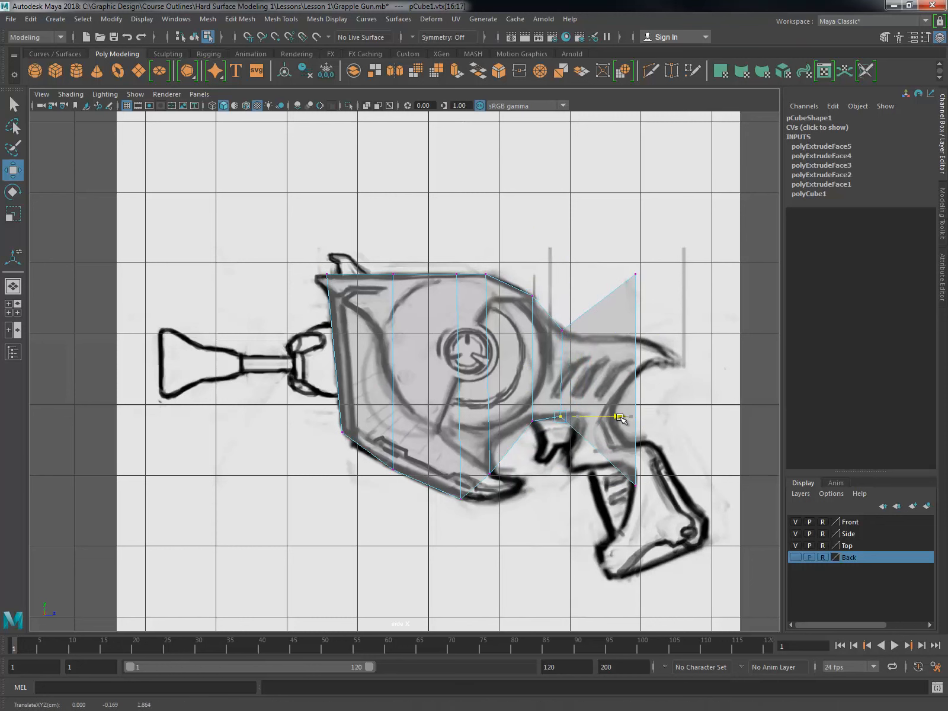
Step: Pull the rearmost upper and lower vertices forward onto the neck's outline above the handle
{"action": "left_click", "coordinate": [635, 273]}
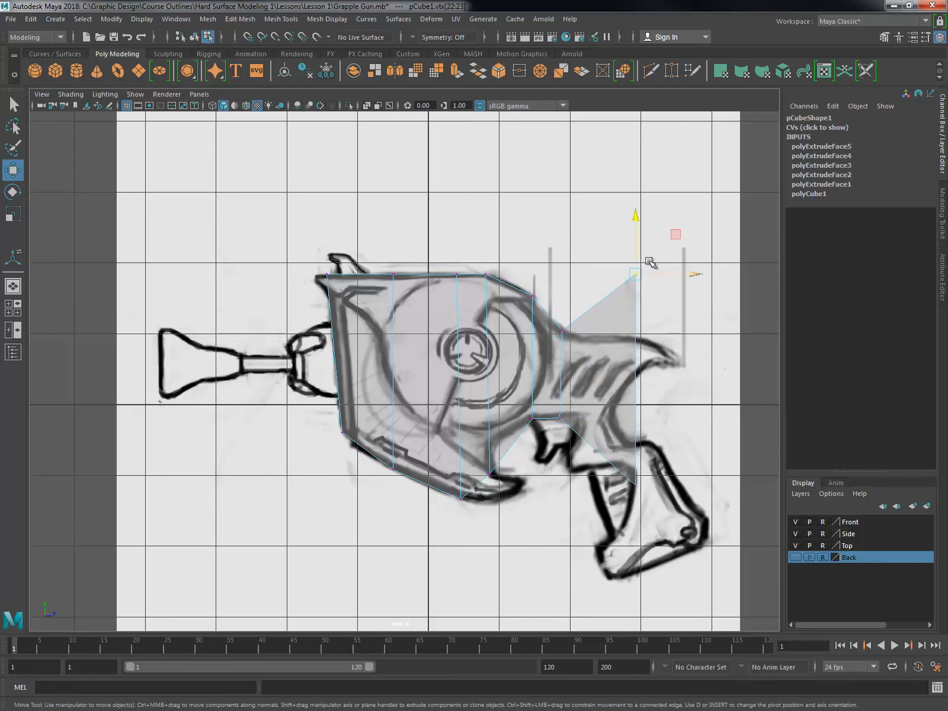
{"action": "left_click_drag", "start_coordinate": [635, 223], "coordinate": [636, 284]}
{"action": "left_click_drag", "start_coordinate": [690, 336], "coordinate": [652, 338]}
{"action": "left_click", "coordinate": [614, 334]}
{"action": "left_click_drag", "start_coordinate": [620, 470], "coordinate": [649, 500]}
{"action": "left_click_drag", "start_coordinate": [635, 427], "coordinate": [635, 359]}
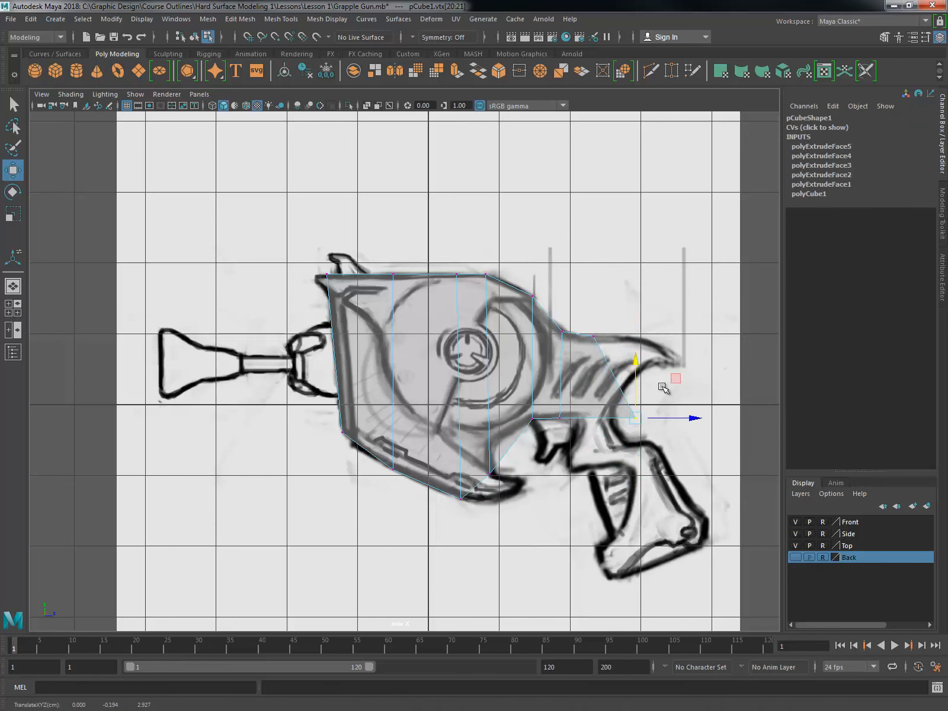
{"action": "left_click_drag", "start_coordinate": [694, 418], "coordinate": [638, 418]}
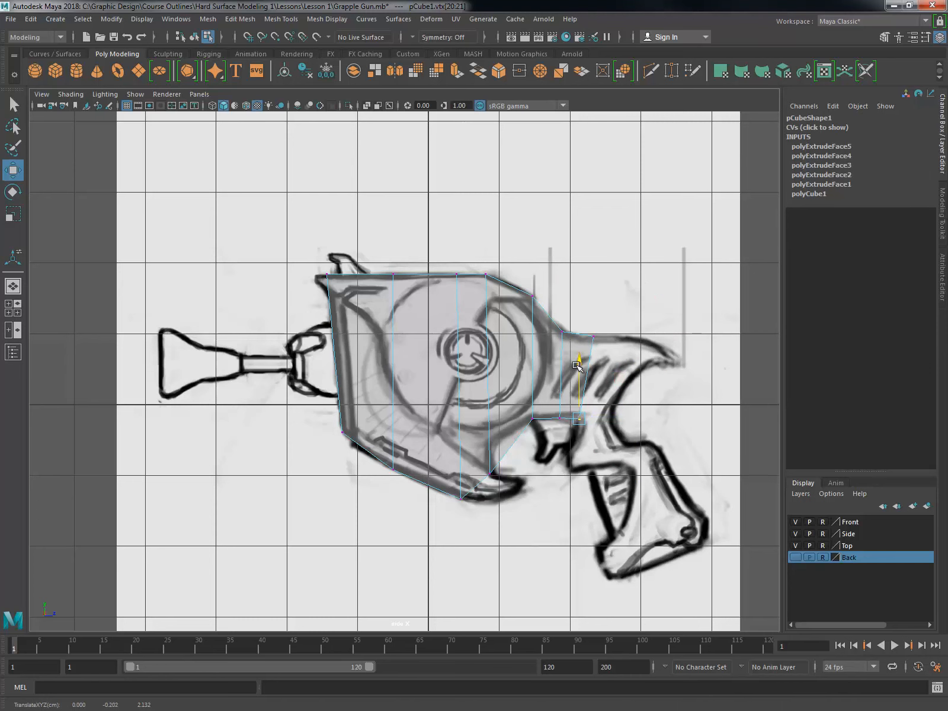
Step: Select the rear end face of the neck and extrude it backward toward the tail of the gun
{"action": "middle_click_drag", "start_coordinate": [684, 413], "coordinate": [640, 414], "text": "alt"}
{"action": "key", "text": "space"}
{"action": "left_click_drag", "start_coordinate": [551, 255], "coordinate": [510, 264], "text": "alt"}
{"action": "right_click_drag", "start_coordinate": [510, 264], "coordinate": [569, 249], "text": "alt"}
{"action": "right_click_drag", "start_coordinate": [566, 184], "coordinate": [571, 222]}
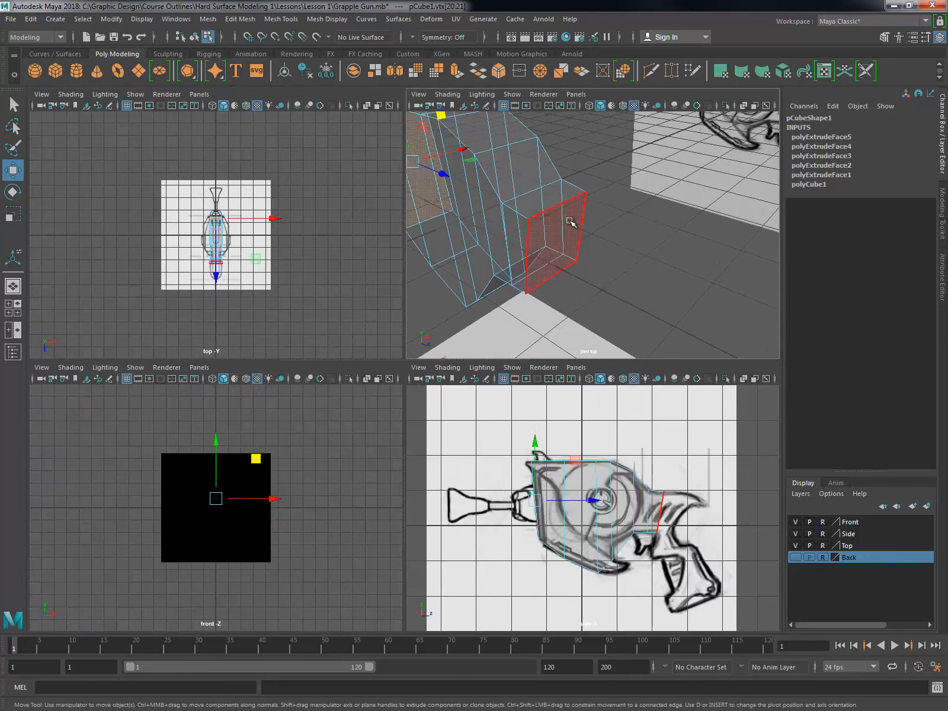
{"action": "left_click", "coordinate": [571, 222]}
{"action": "left_click_drag", "start_coordinate": [575, 255], "coordinate": [645, 319], "text": "alt"}
{"action": "right_click", "coordinate": [622, 252]}
{"action": "right_click_drag", "start_coordinate": [619, 254], "coordinate": [676, 259], "text": "shift"}
{"action": "key", "text": "space"}
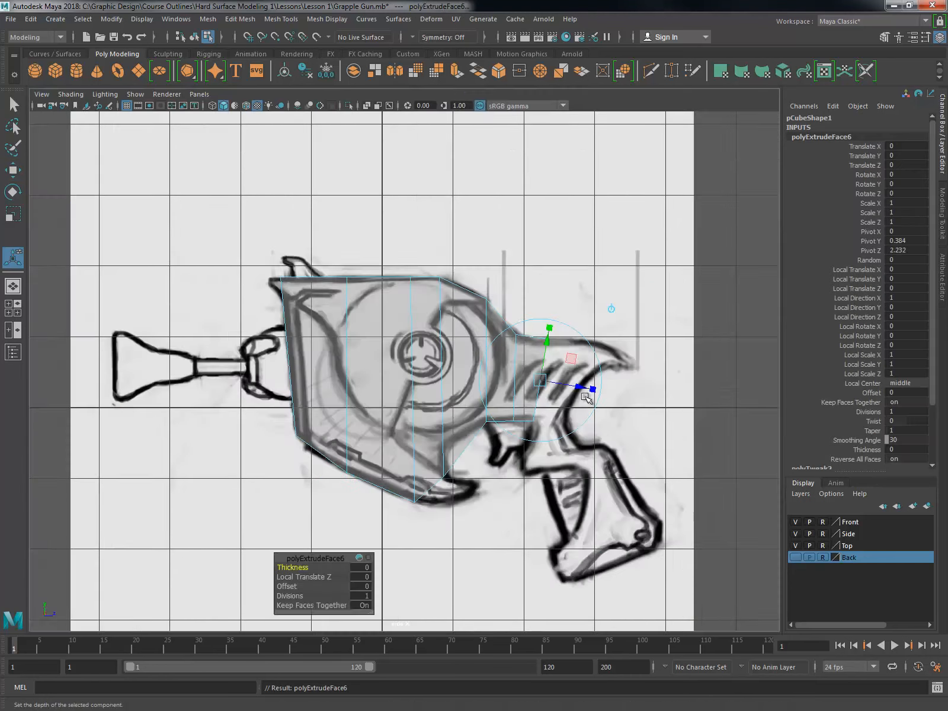
{"action": "left_click_drag", "start_coordinate": [588, 335], "coordinate": [594, 347]}
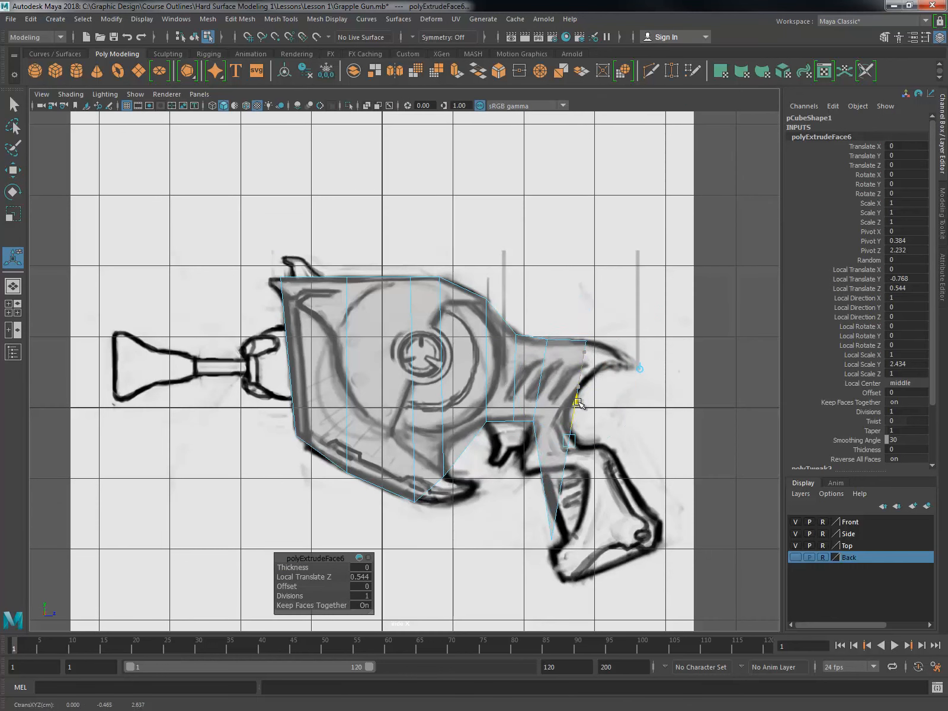
Step: Move the newly extruded upper and lower vertices to match the neck's outline where it curves into the handle
{"action": "right_click_drag", "start_coordinate": [550, 358], "coordinate": [494, 358]}
{"action": "key", "text": "w"}
{"action": "left_click_drag", "start_coordinate": [591, 592], "coordinate": [612, 450]}
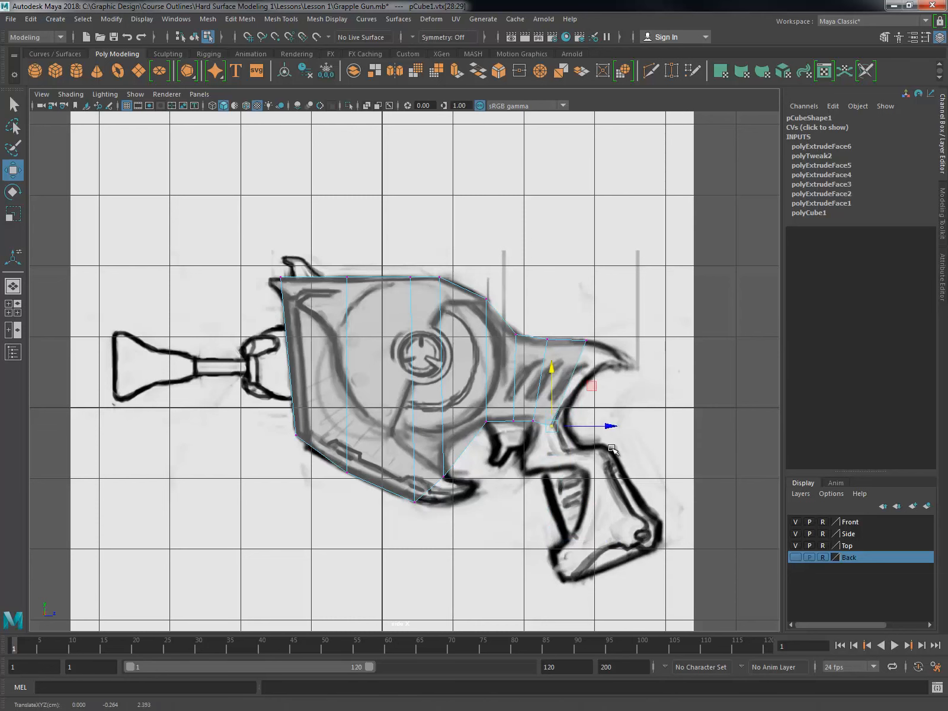
{"action": "left_click_drag", "start_coordinate": [566, 362], "coordinate": [566, 358]}
{"action": "left_click_drag", "start_coordinate": [574, 328], "coordinate": [638, 348]}
{"action": "left_click_drag", "start_coordinate": [552, 410], "coordinate": [578, 438]}
{"action": "left_click_drag", "start_coordinate": [624, 428], "coordinate": [612, 427]}
Step: Extrude the neck's rear end face once more and reshape its vertices toward the pointed tail of the sketch
{"action": "key", "text": "space"}
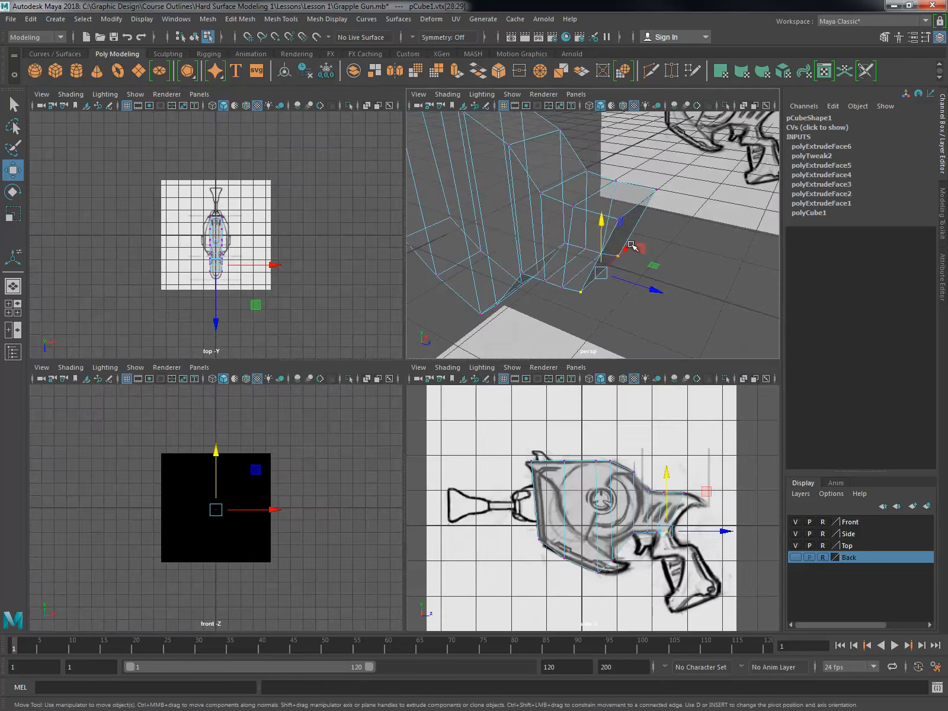
{"action": "left_click", "coordinate": [628, 238]}
{"action": "right_click_drag", "start_coordinate": [630, 224], "coordinate": [624, 252]}
{"action": "key", "text": "space"}
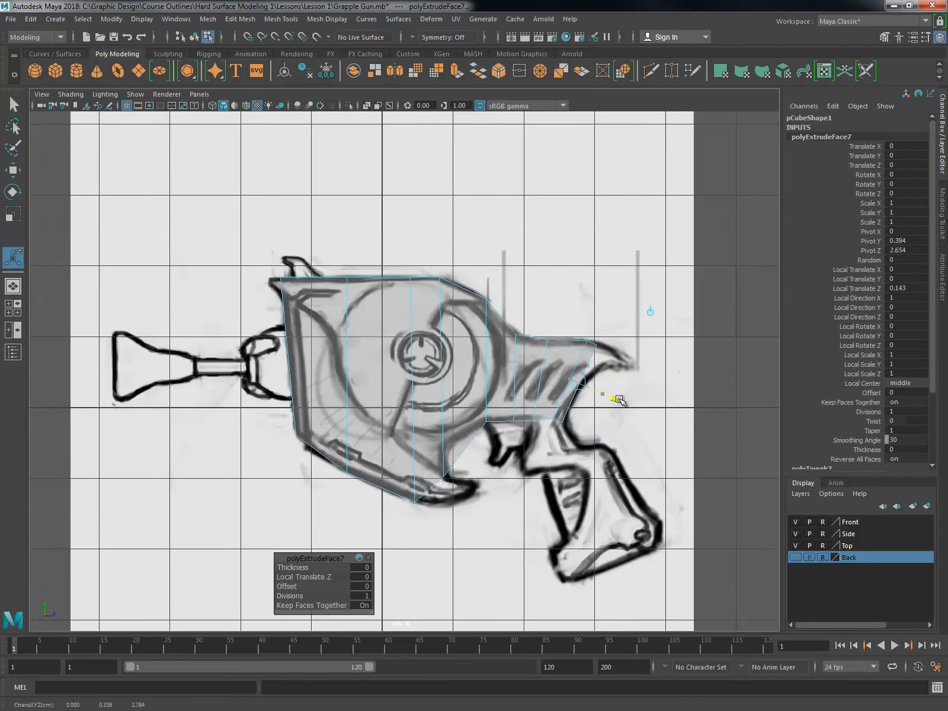
{"action": "right_click_drag", "start_coordinate": [571, 356], "coordinate": [521, 372]}
{"action": "key", "text": "w"}
{"action": "left_click", "coordinate": [612, 347]}
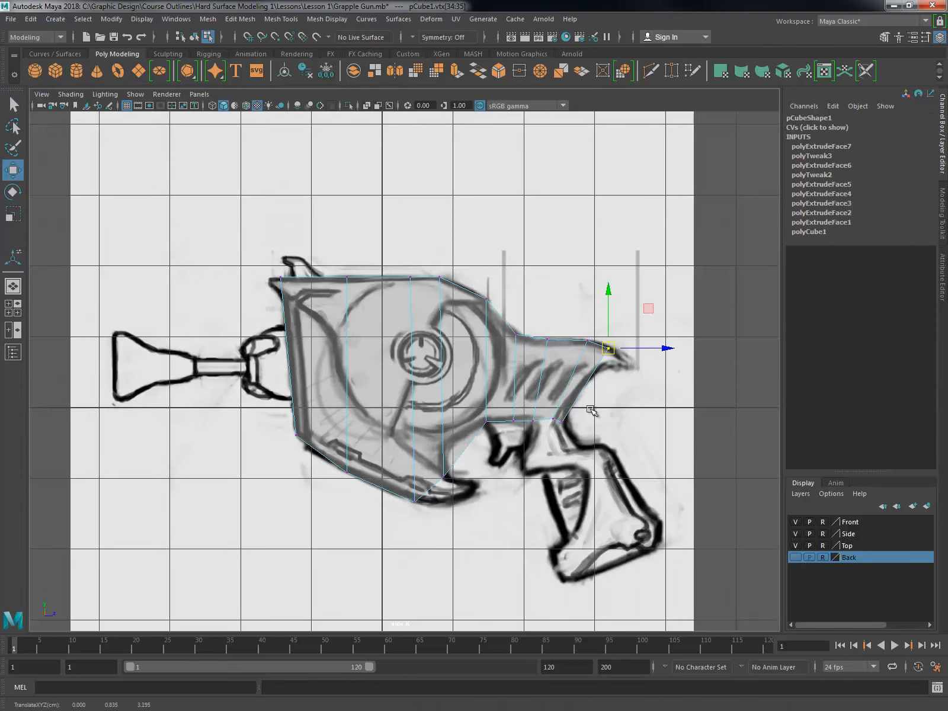
Step: Select the underside face at the rear of the neck and extrude it downward about 0.77 toward the handle
{"action": "left_click_drag", "start_coordinate": [591, 410], "coordinate": [523, 345], "text": "alt"}
{"action": "key", "text": "F11"}
{"action": "left_click", "coordinate": [523, 344]}
{"action": "key", "text": "space"}
{"action": "key", "text": "space"}
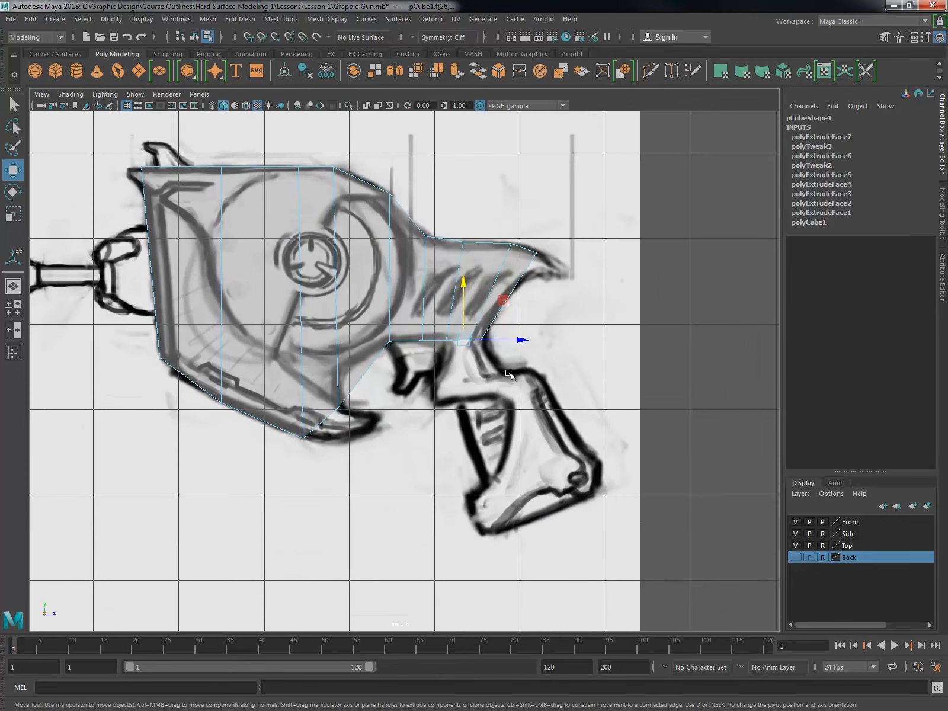
{"action": "scroll", "coordinate": [508, 373], "scroll_direction": "down", "scroll_amount": 2}
{"action": "key", "text": "space"}
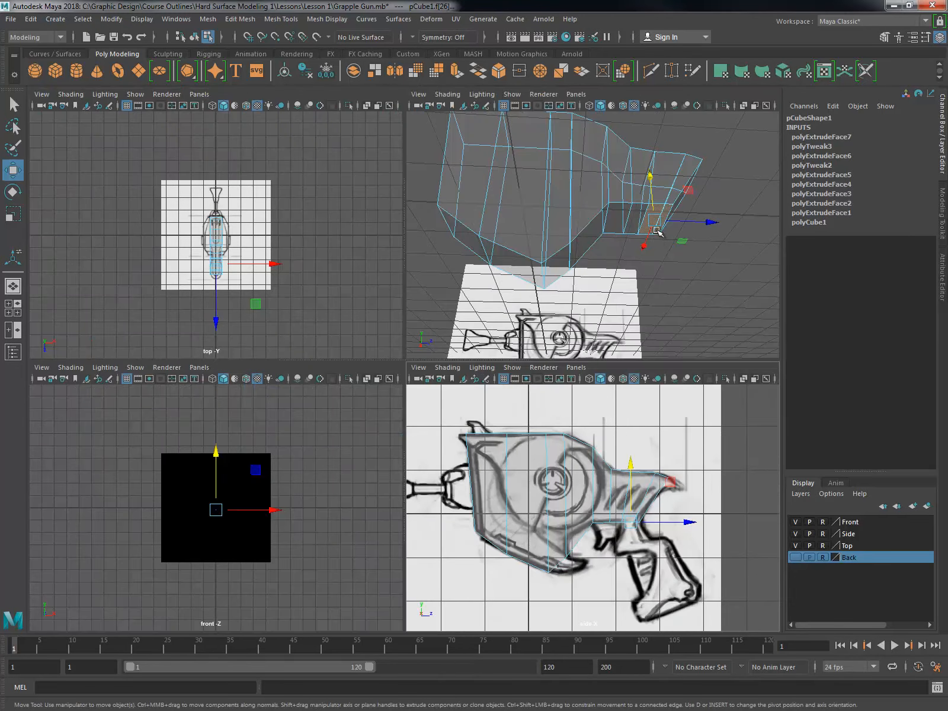
{"action": "right_click_drag", "start_coordinate": [658, 231], "coordinate": [705, 214], "text": "shift"}
{"action": "key", "text": "space"}
{"action": "key", "text": "space"}
{"action": "key", "text": "space"}
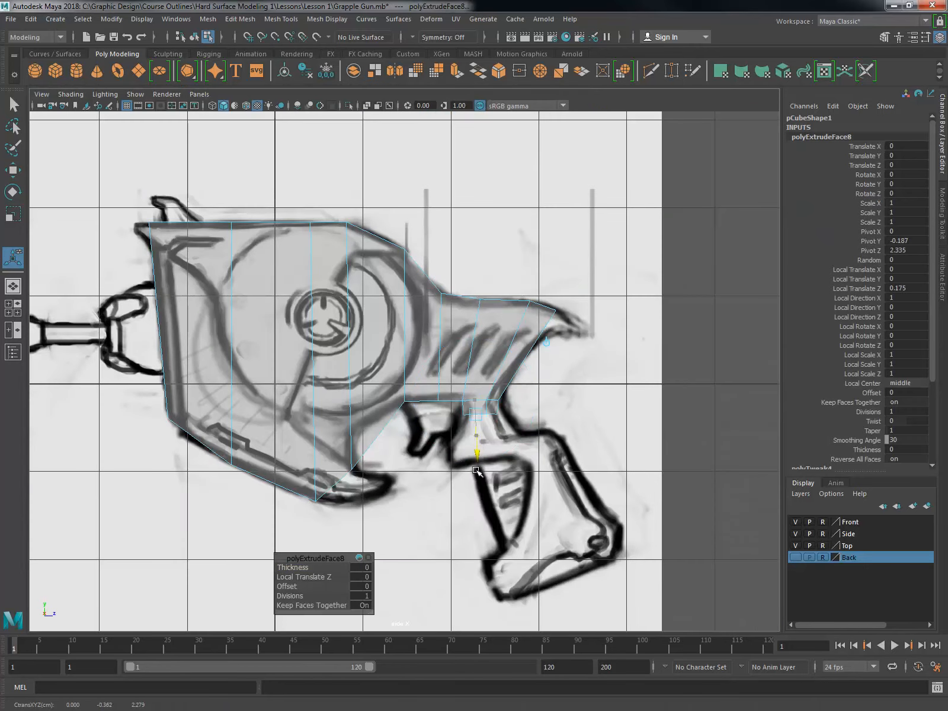
{"action": "left_click_drag", "start_coordinate": [476, 471], "coordinate": [477, 516]}
Step: Scale the extruded handle face lengthwise to about 3.2 and move its vertices to match the top of the grip
{"action": "key", "text": "space"}
{"action": "key", "text": "space"}
{"action": "left_click_drag", "start_coordinate": [494, 458], "coordinate": [511, 531]}
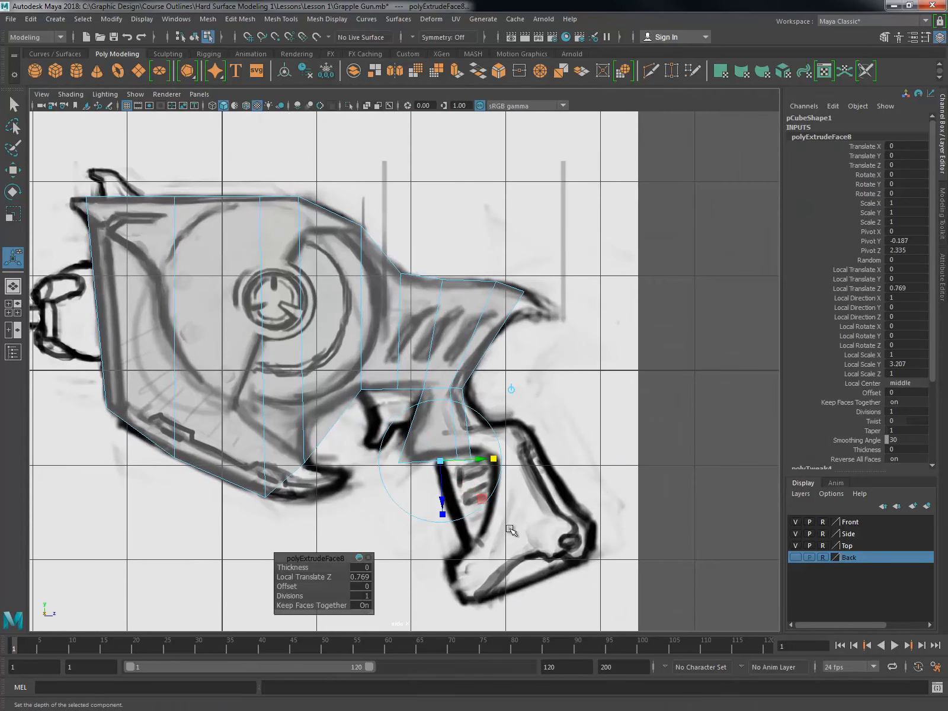
{"action": "right_click_drag", "start_coordinate": [459, 383], "coordinate": [427, 356]}
{"action": "key", "text": "w"}
{"action": "mouse_move", "coordinate": [459, 448]}
{"action": "left_mouse_down"}
{"action": "mouse_move", "coordinate": [483, 474]}
{"action": "mouse_move", "coordinate": [489, 423]}
{"action": "mouse_move", "coordinate": [471, 431]}
{"action": "left_mouse_up"}
Step: Select the lower end face of the handle stub and extrude it about 1.68 down to the bottom of the grip
{"action": "key", "text": "space"}
{"action": "key", "text": "space"}
{"action": "left_click_drag", "start_coordinate": [450, 332], "coordinate": [507, 318], "text": "alt"}
{"action": "key", "text": "F11"}
{"action": "left_click", "coordinate": [486, 277]}
{"action": "left_click", "coordinate": [461, 330]}
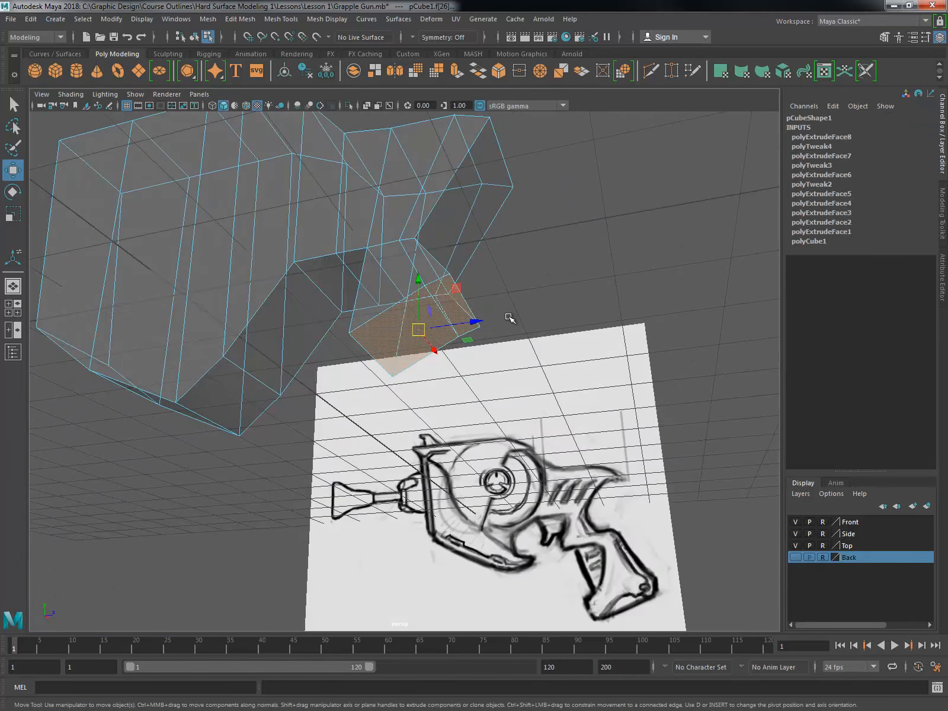
{"action": "key", "text": "ctrl+e"}
{"action": "key", "text": "space"}
{"action": "key", "text": "space"}
{"action": "left_click_drag", "start_coordinate": [486, 545], "coordinate": [529, 619]}
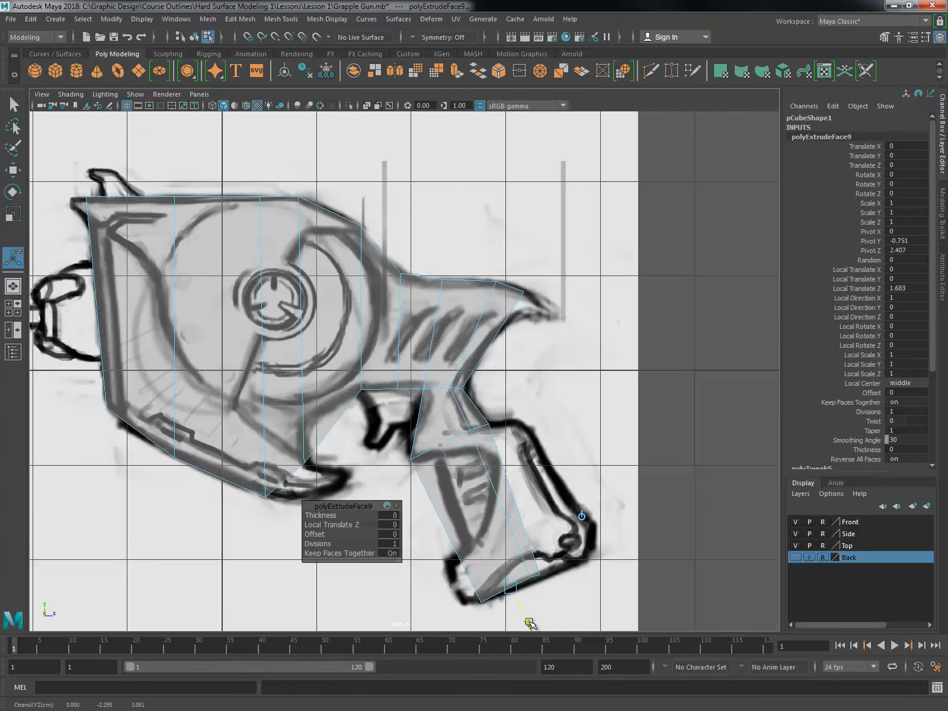
Step: Move the vertices at the top of the grip to fit the sketch's trigger side and rear edge
{"action": "key", "text": "q"}
{"action": "right_click_drag", "start_coordinate": [495, 405], "coordinate": [438, 360]}
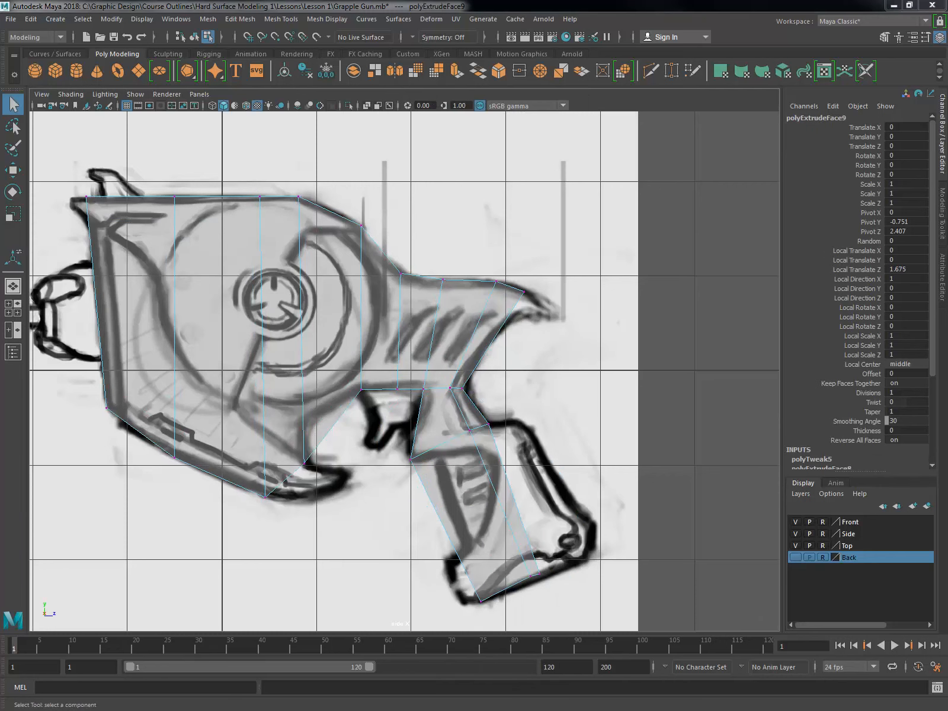
{"action": "left_click", "coordinate": [431, 471]}
{"action": "key", "text": "w"}
{"action": "left_click_drag", "start_coordinate": [410, 459], "coordinate": [405, 433]}
{"action": "left_click", "coordinate": [468, 426]}
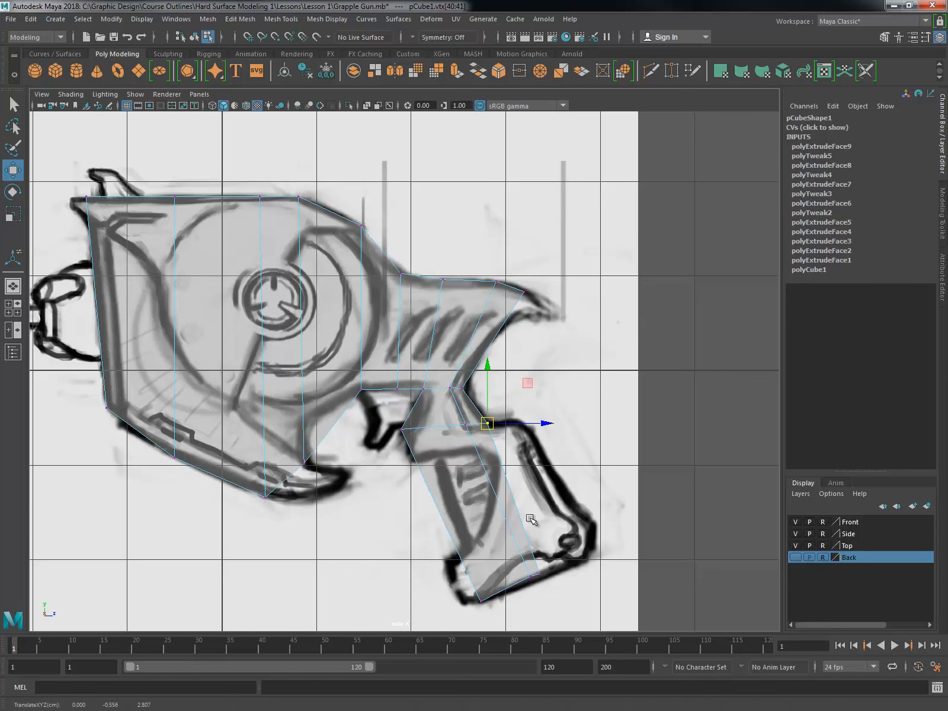
Step: Move the grip's bottom vertices outward and align the middle ones along the sketched slanted base
{"action": "left_click", "coordinate": [480, 600]}
{"action": "left_click_drag", "start_coordinate": [491, 611], "coordinate": [468, 615]}
{"action": "left_click_drag", "start_coordinate": [567, 574], "coordinate": [586, 568]}
{"action": "left_click", "coordinate": [530, 576]}
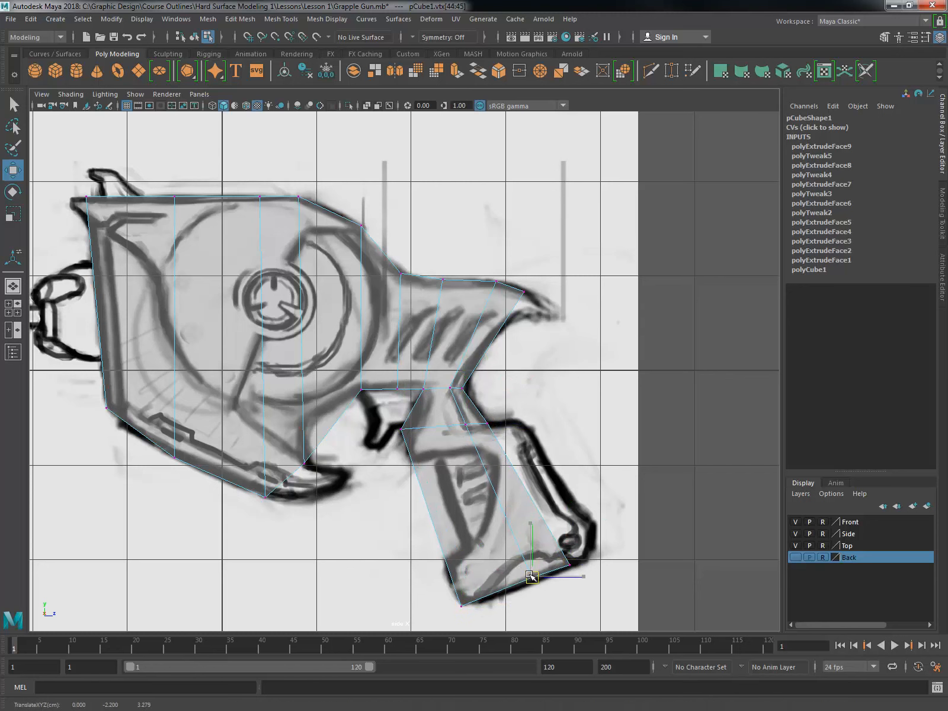
Step: Select the grip's rear face and extrude it back to the outer edge of the handle sketch
{"action": "key", "text": "space"}
{"action": "left_click", "coordinate": [555, 307]}
{"action": "key", "text": "space"}
{"action": "key", "text": "ctrl+e"}
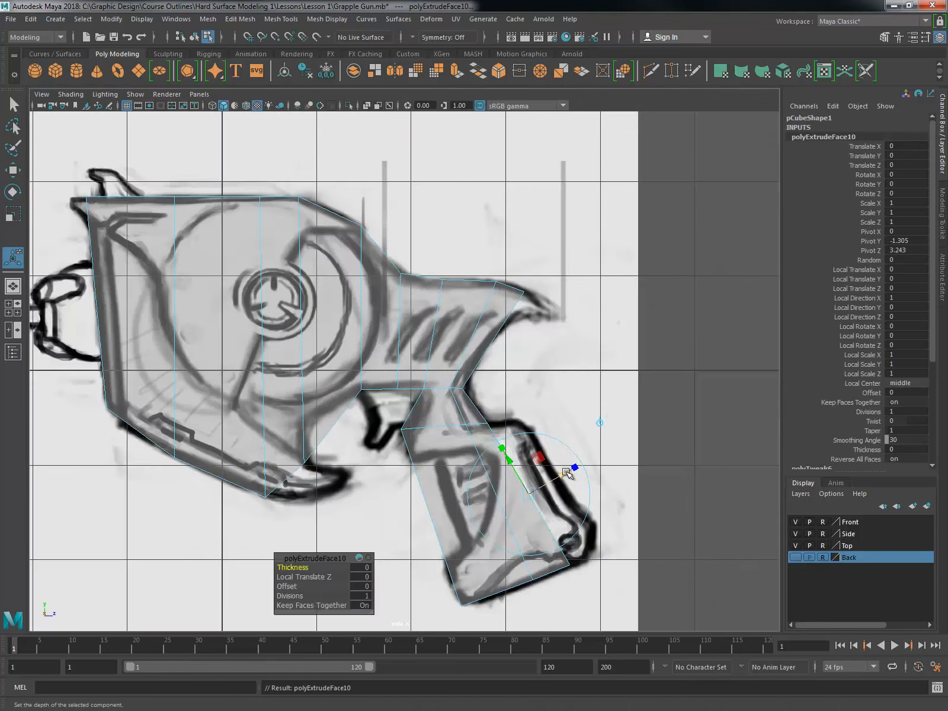
{"action": "left_click_drag", "start_coordinate": [583, 465], "coordinate": [597, 477]}
Step: Move the extruded grip's vertices to follow the handle's outer rear outline
{"action": "key", "text": "q"}
{"action": "key", "text": "F9"}
{"action": "key", "text": "w"}
{"action": "left_click_drag", "start_coordinate": [512, 413], "coordinate": [527, 429]}
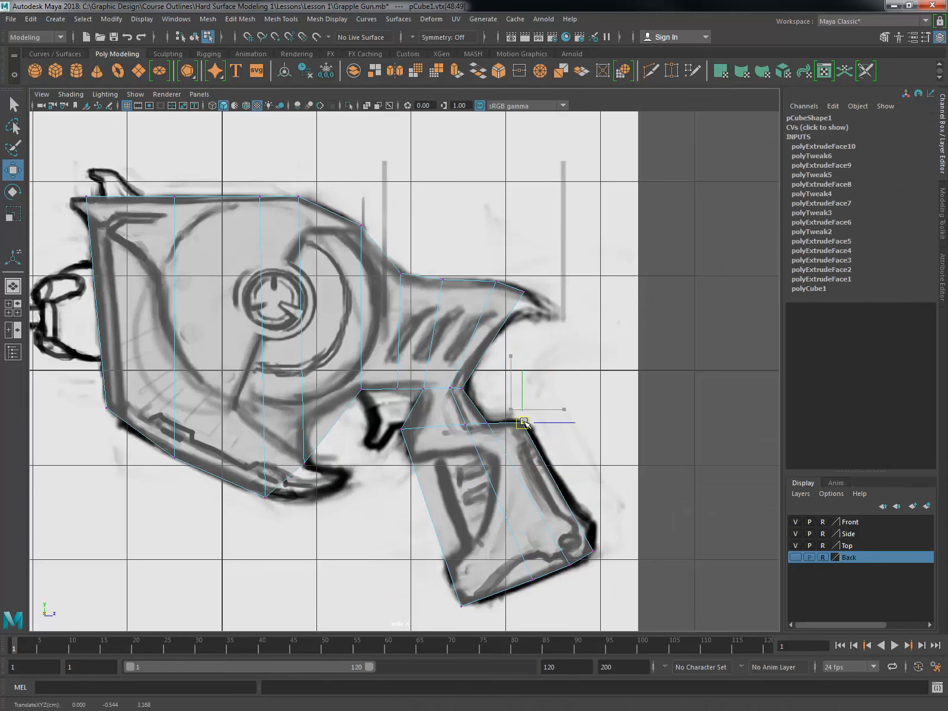
{"action": "left_click_drag", "start_coordinate": [587, 527], "coordinate": [512, 247]}
Step: Select the side faces of the gun body and neck in the perspective view
{"action": "key", "text": "space"}
{"action": "key", "text": "space"}
{"action": "key", "text": "F11"}
{"action": "left_click", "coordinate": [512, 248]}
{"action": "left_click", "coordinate": [408, 263], "text": "shift"}
{"action": "left_click", "coordinate": [367, 255], "text": "shift"}
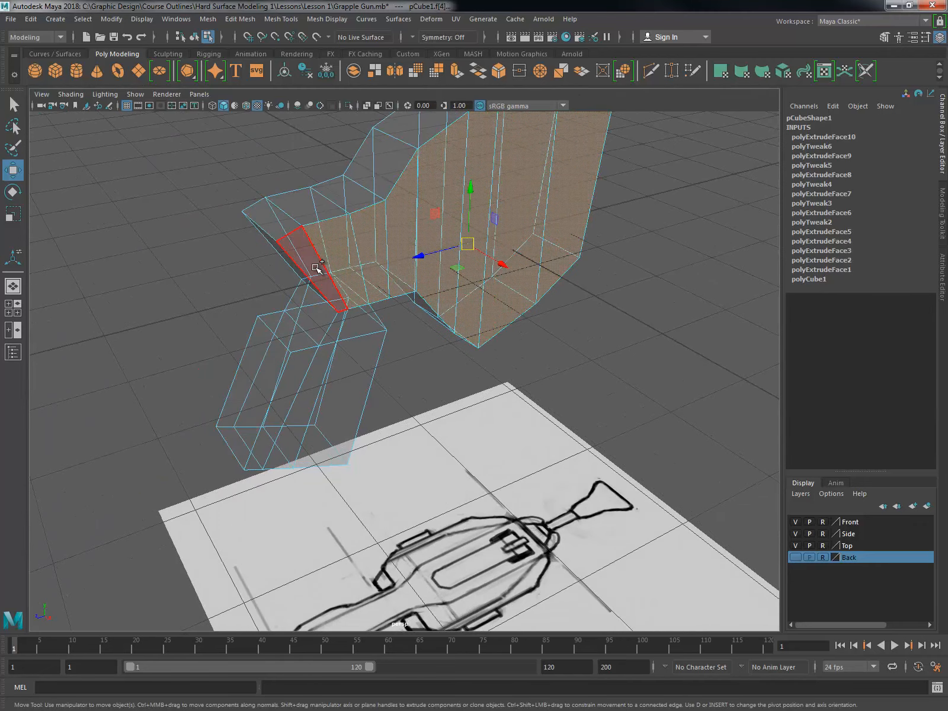
Step: Insert a centred edge loop with Multi-Cut along the gun mesh's lengthwise middle, through the body, neck and handle
{"action": "key", "text": "space"}
{"action": "key", "text": "space"}
{"action": "key", "text": "F10"}
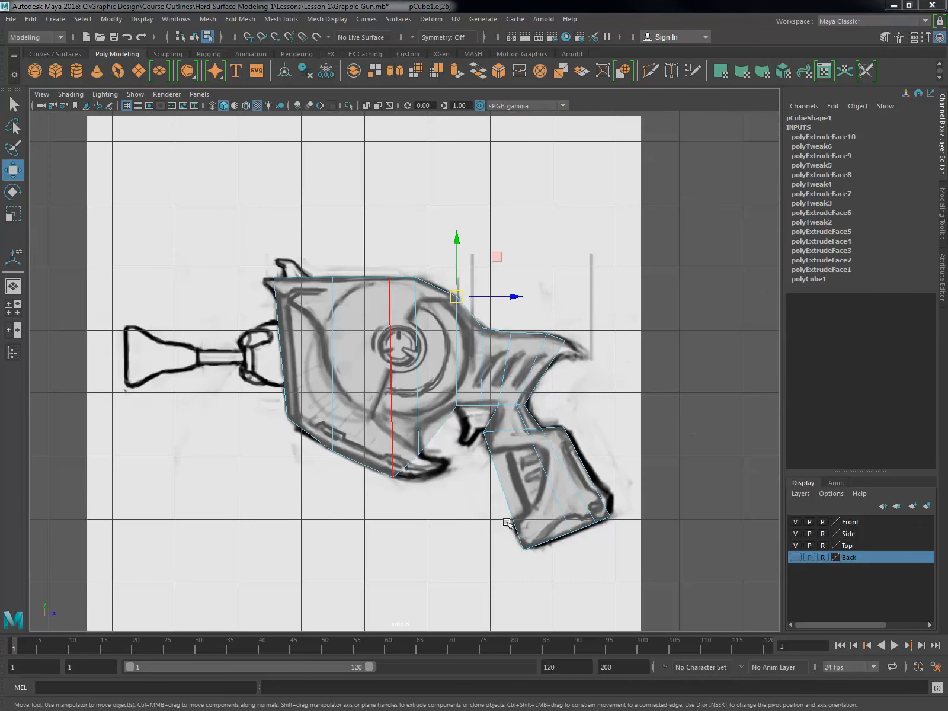
{"action": "key", "text": "space"}
{"action": "key", "text": "space"}
{"action": "right_click", "coordinate": [474, 303], "text": "shift"}
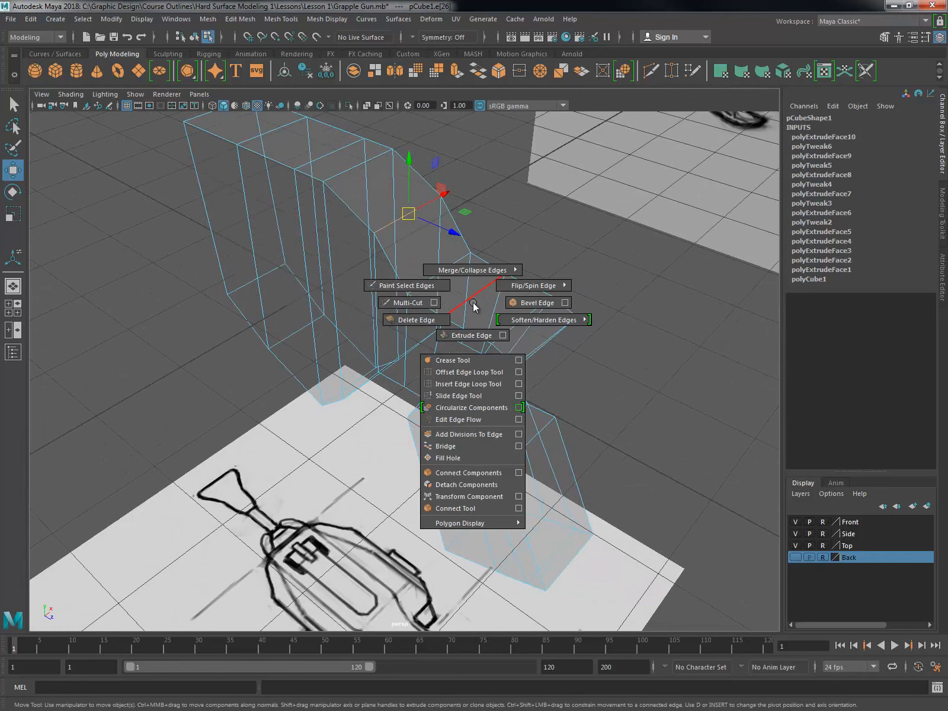
{"action": "right_click_drag", "start_coordinate": [474, 305], "coordinate": [429, 307], "text": "shift"}
{"action": "left_click_drag", "start_coordinate": [501, 299], "coordinate": [407, 317], "text": "alt"}
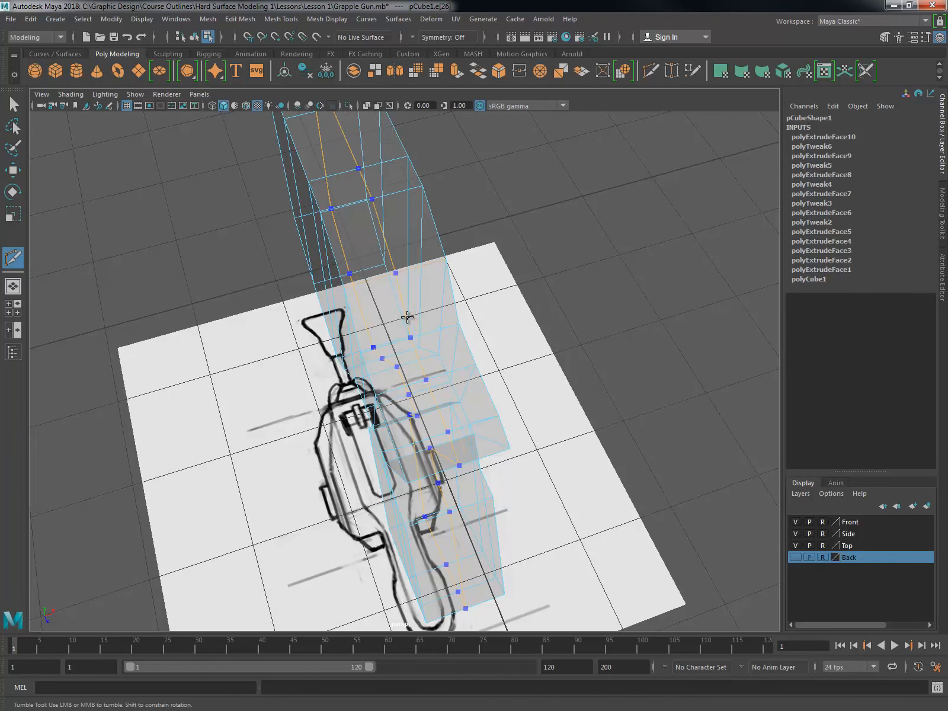
{"action": "left_click", "coordinate": [377, 204], "text": "ctrl+shift"}
Step: Select the faces on one side of the gun's centre line in the top view, delete them and return to object mode
{"action": "left_click_drag", "start_coordinate": [445, 361], "coordinate": [474, 417], "text": "alt"}
{"action": "key", "text": "space"}
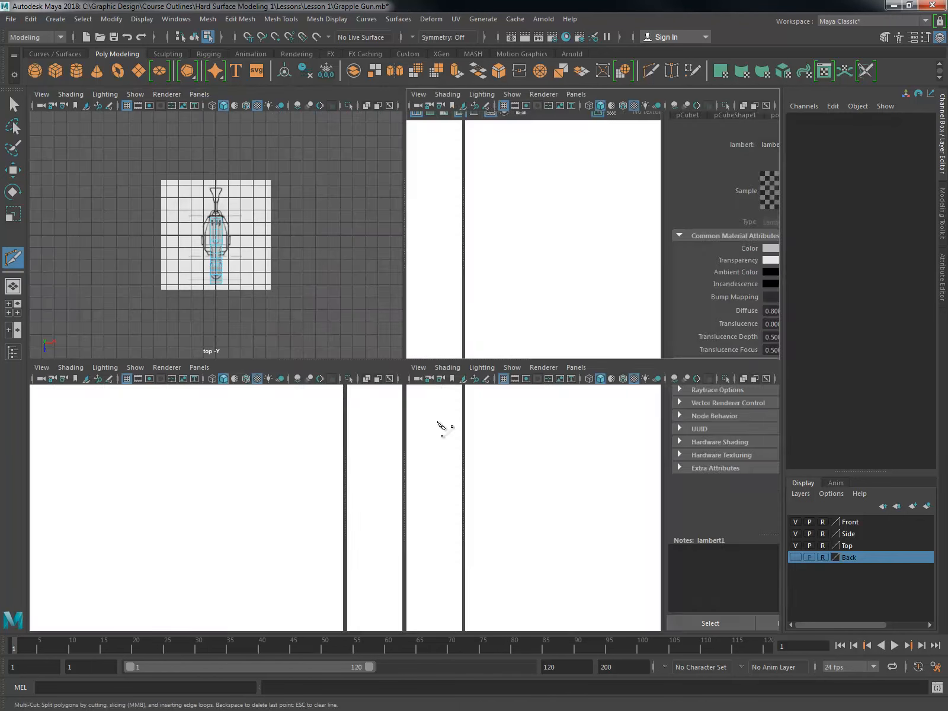
{"action": "key", "text": "space"}
{"action": "scroll", "coordinate": [395, 306], "scroll_direction": "up", "scroll_amount": 5}
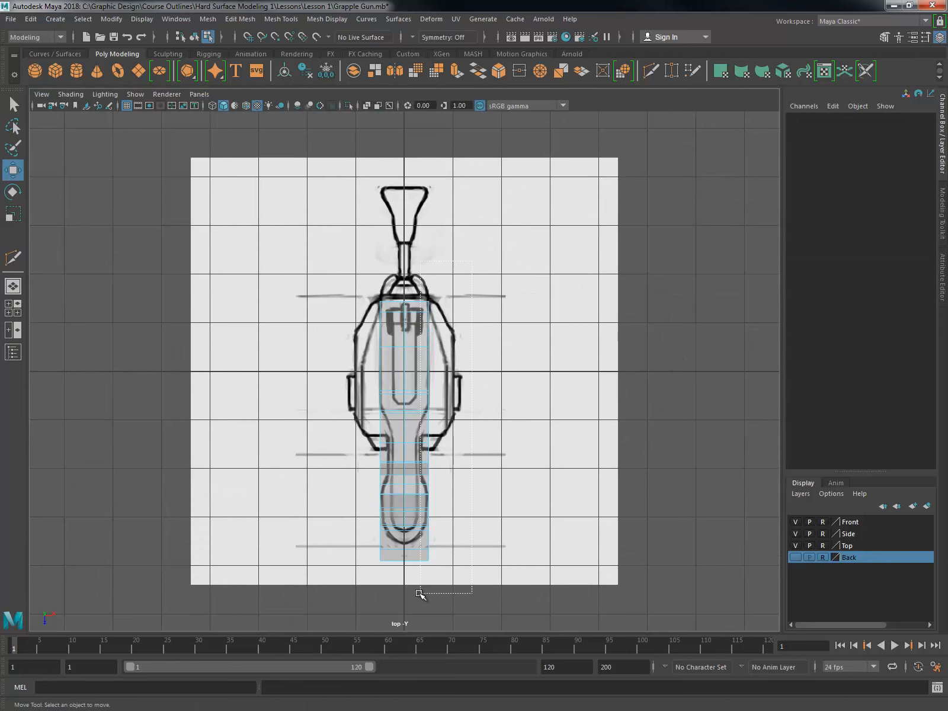
{"action": "left_click_drag", "start_coordinate": [420, 593], "coordinate": [419, 594]}
{"action": "key", "text": "Delete"}
{"action": "key", "text": "space"}
{"action": "left_click_drag", "start_coordinate": [584, 231], "coordinate": [552, 157], "text": "alt"}
{"action": "right_click_drag", "start_coordinate": [552, 157], "coordinate": [578, 132]}
{"action": "left_click", "coordinate": [510, 142]}
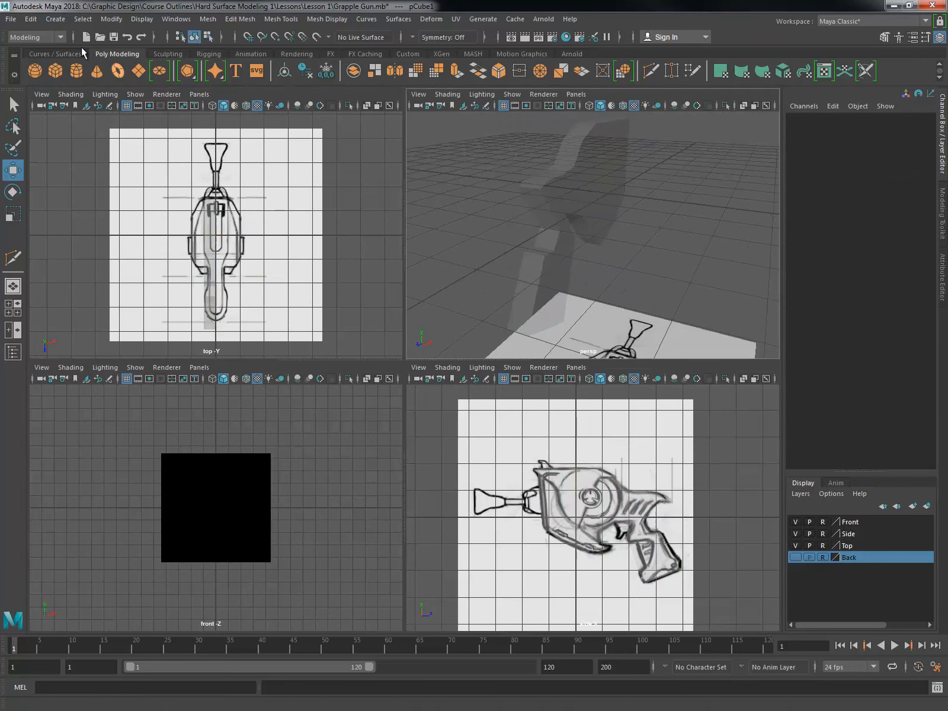
Step: Mirror the remaining half of the gun with Duplicate Special as an instance, with Scale X set to -1
{"action": "left_click", "coordinate": [111, 19]}
{"action": "left_click", "coordinate": [176, 101]}
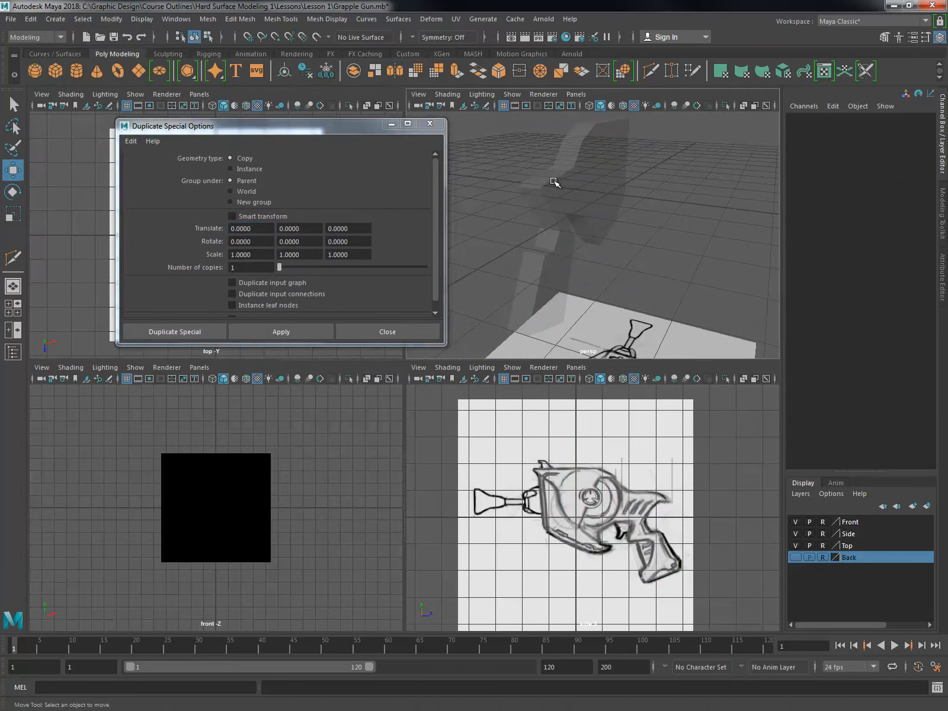
{"action": "left_click", "coordinate": [554, 182]}
{"action": "left_click_drag", "start_coordinate": [554, 182], "coordinate": [268, 473], "text": "alt"}
{"action": "left_click", "coordinate": [231, 169]}
{"action": "left_click", "coordinate": [258, 254]}
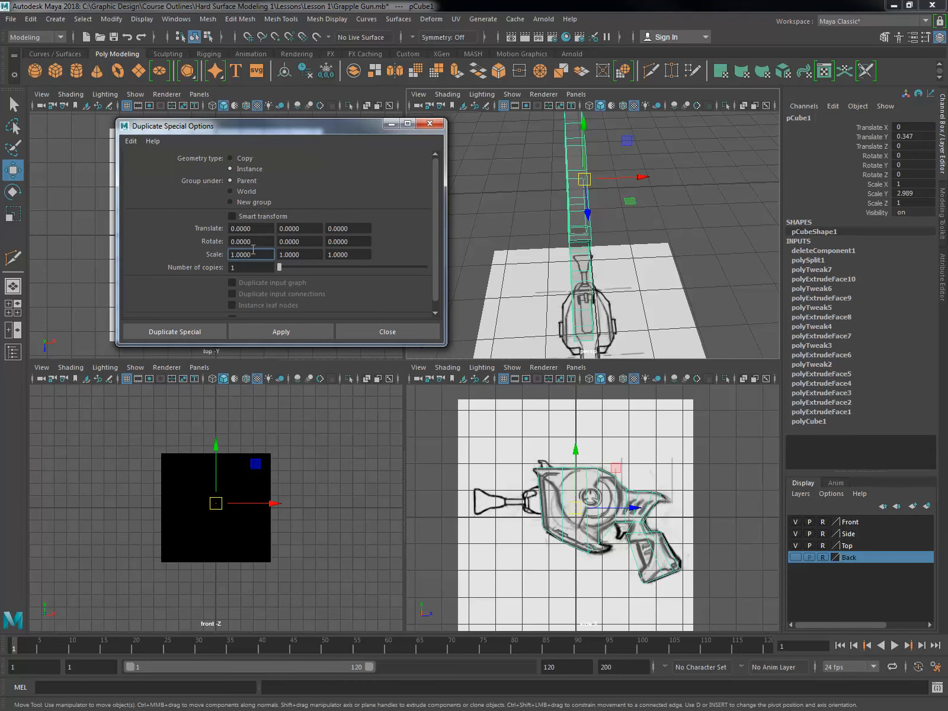
{"action": "left_click", "coordinate": [308, 331]}
{"action": "left_click", "coordinate": [388, 331]}
Step: Turn on wireframe on shaded in the side, front and top views
{"action": "key", "text": "space"}
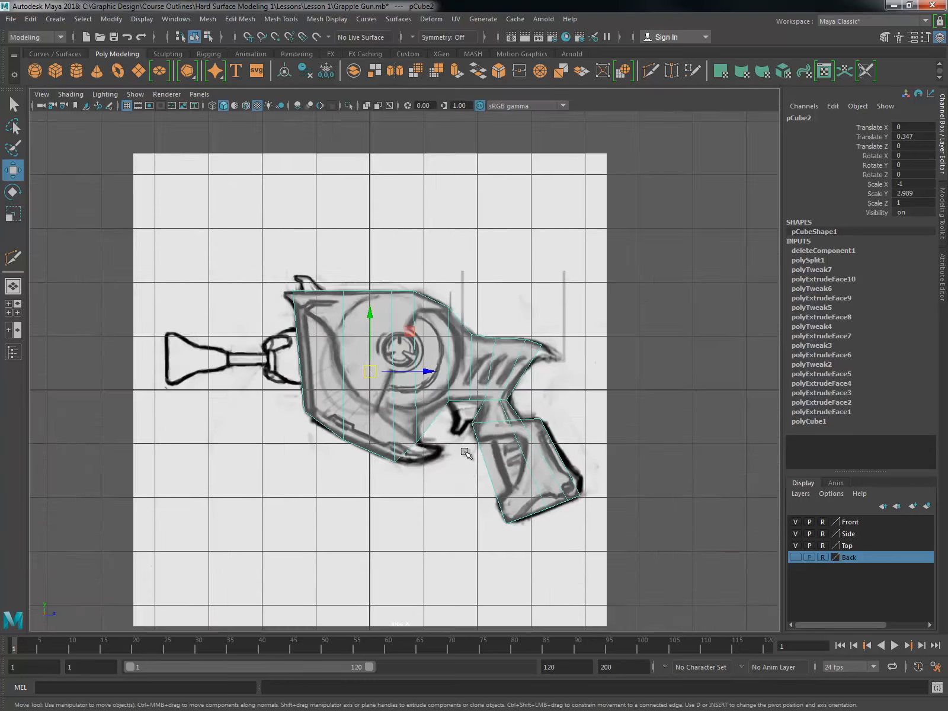
{"action": "scroll", "coordinate": [461, 451], "scroll_direction": "up", "scroll_amount": 3}
{"action": "key", "text": "space"}
{"action": "left_click", "coordinate": [623, 379]}
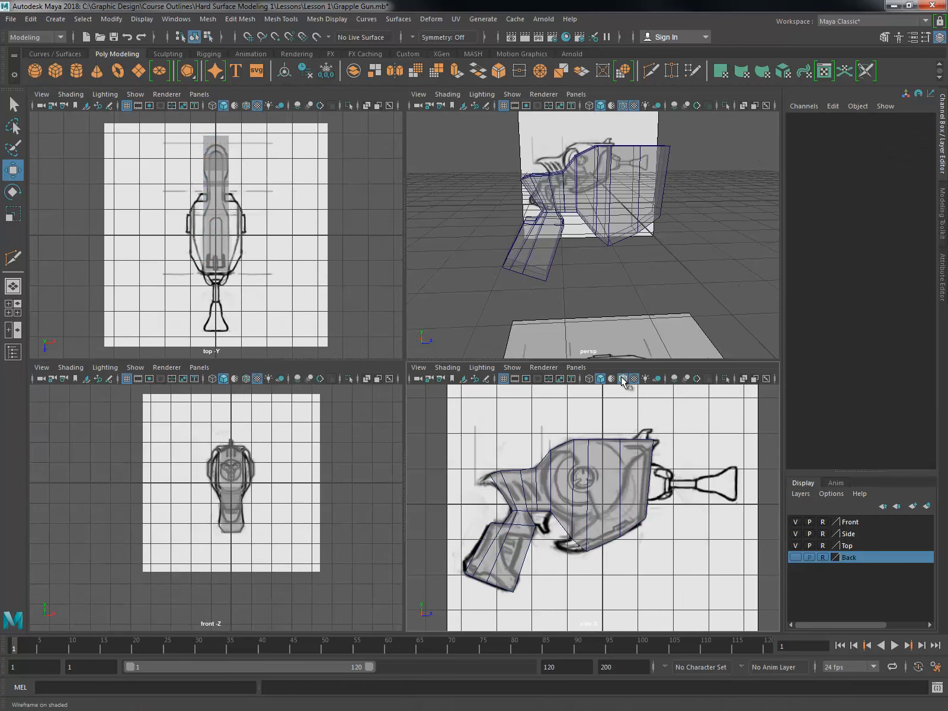
{"action": "left_click", "coordinate": [225, 381]}
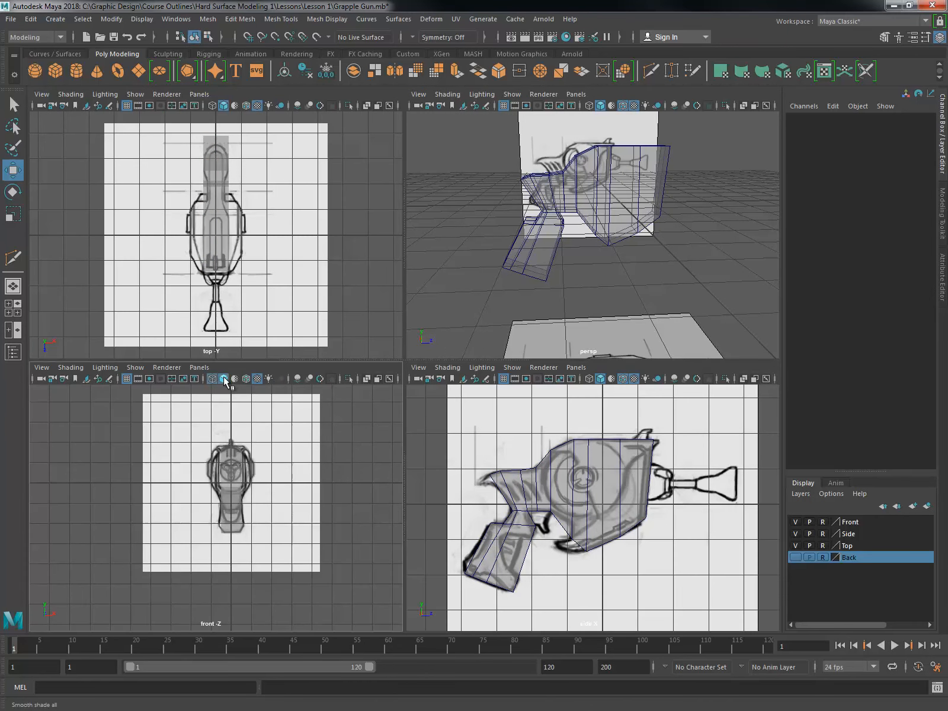
{"action": "left_click", "coordinate": [246, 379]}
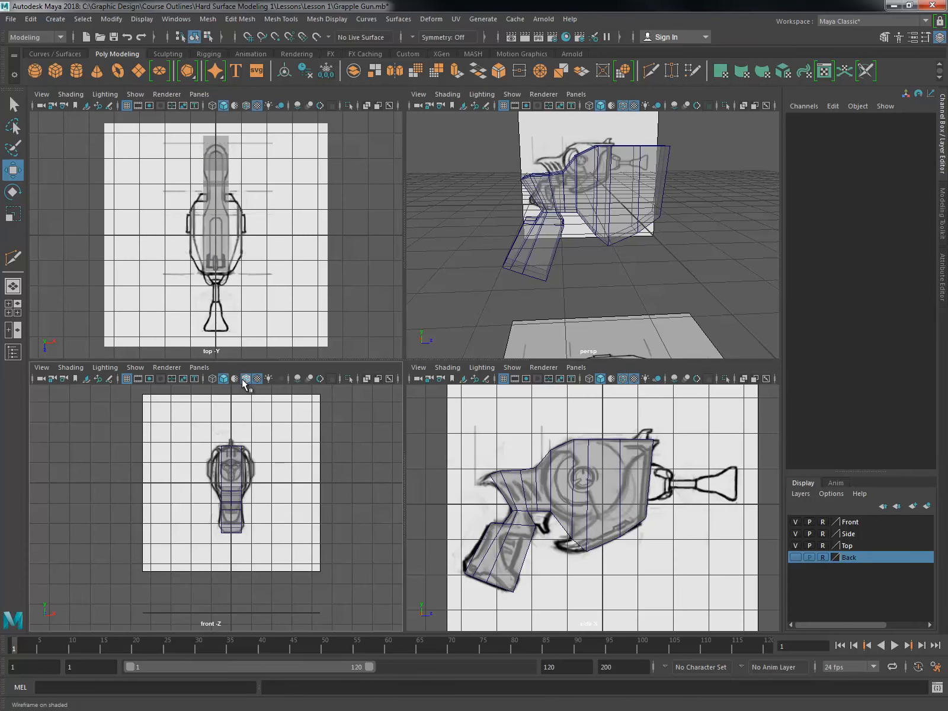
{"action": "left_click", "coordinate": [246, 106]}
Step: Create a polygon cylinder primitive at the origin, inside the gun body
{"action": "key", "text": "space"}
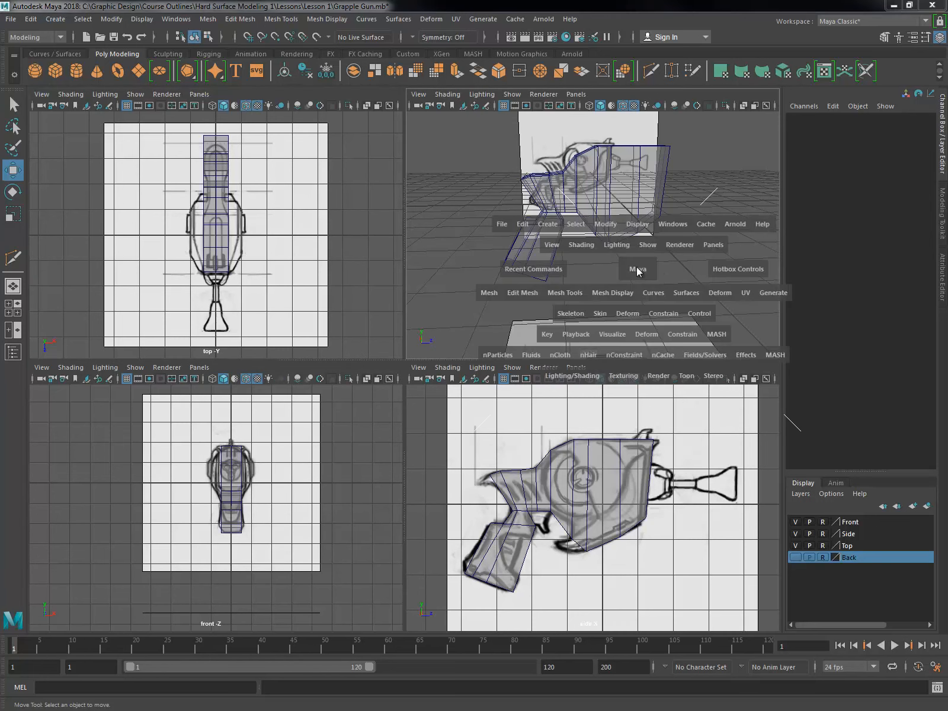
{"action": "left_click", "coordinate": [549, 224]}
{"action": "mouse_move", "coordinate": [609, 267]}
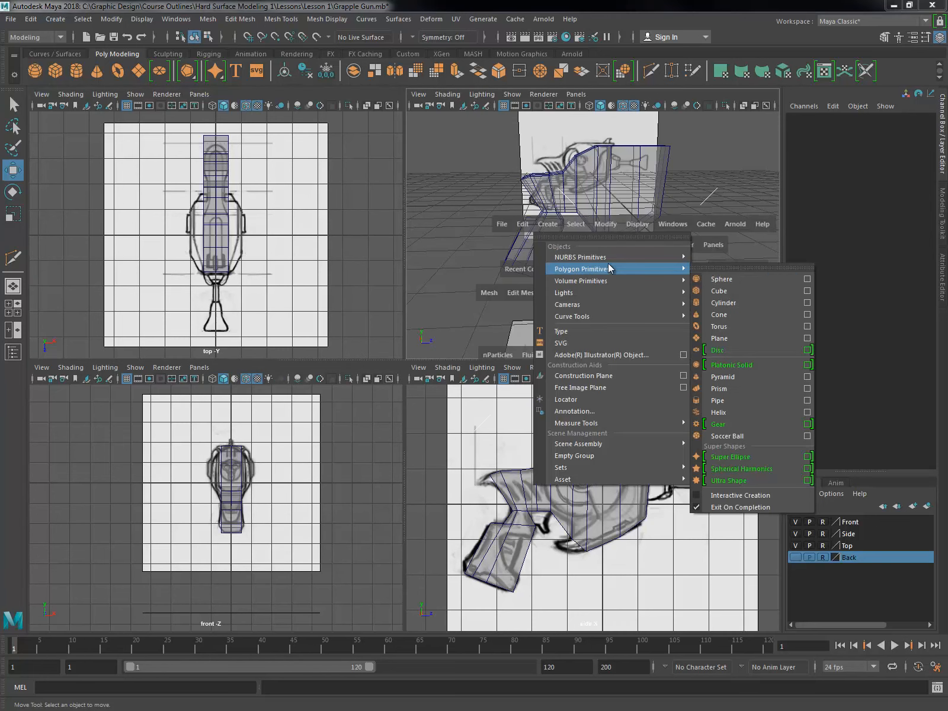
{"action": "left_click", "coordinate": [751, 303]}
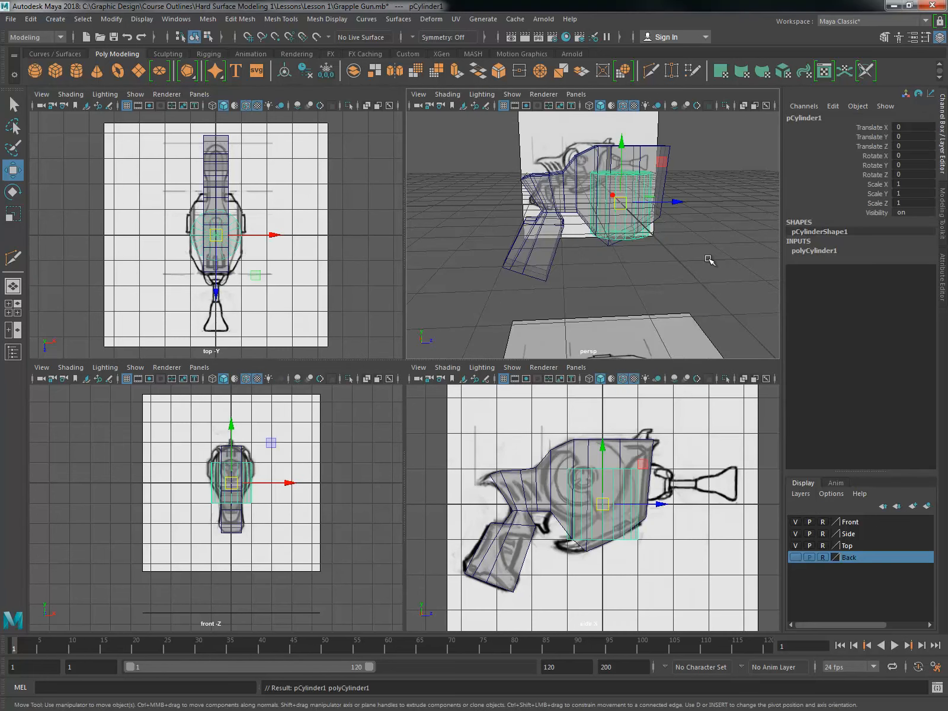
Step: Rotate the cylinder to a Rotate Z of 90 so that it lies across the gun body
{"action": "left_click_drag", "start_coordinate": [709, 260], "coordinate": [628, 178], "text": "alt"}
{"action": "key", "text": "e"}
{"action": "key", "text": "r"}
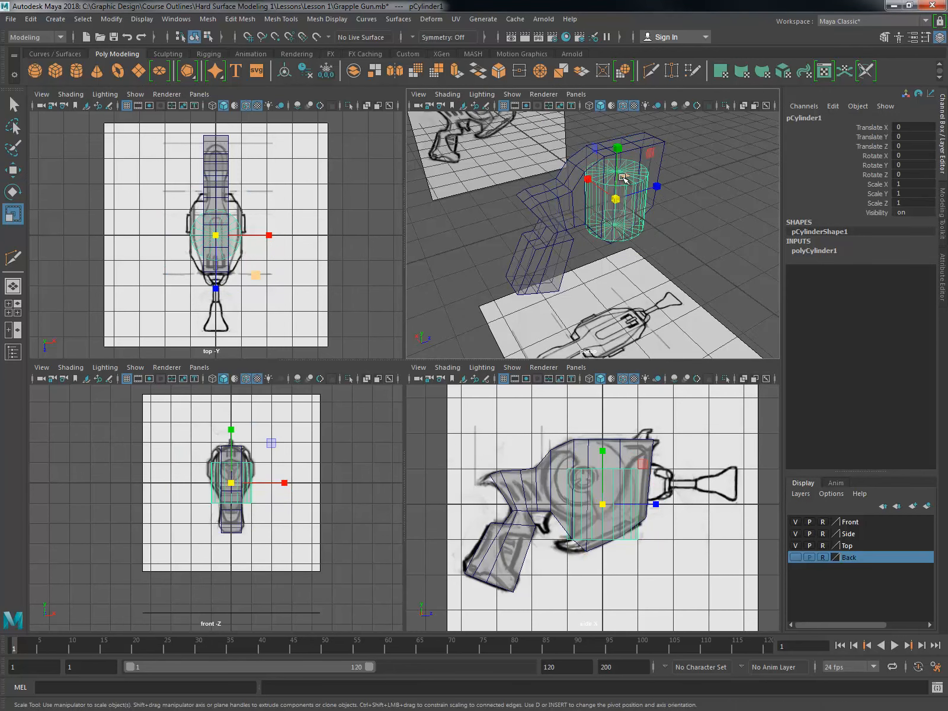
{"action": "key", "text": "t"}
{"action": "key", "text": "e"}
{"action": "left_click_drag", "start_coordinate": [639, 175], "coordinate": [703, 211]}
{"action": "key", "text": "Return"}
{"action": "key", "text": "w"}
Step: Slice the cylinder along the gun's centre line in the top view and delete the faces of one half
{"action": "key", "text": "space"}
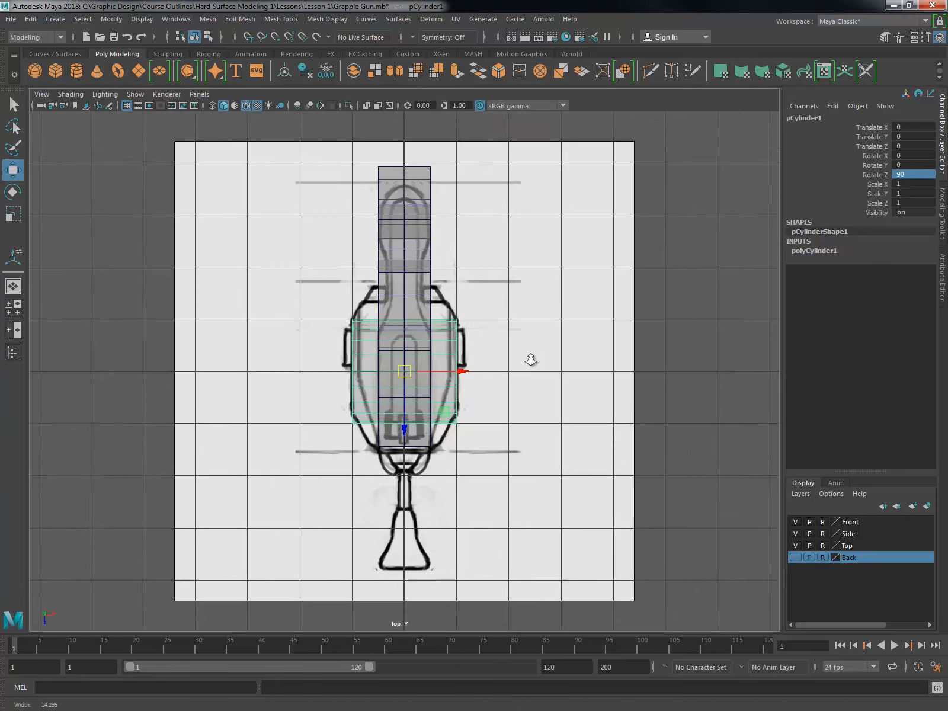
{"action": "scroll", "coordinate": [503, 344], "scroll_direction": "down", "scroll_amount": 3}
{"action": "right_click_drag", "start_coordinate": [454, 299], "coordinate": [436, 283], "text": "shift"}
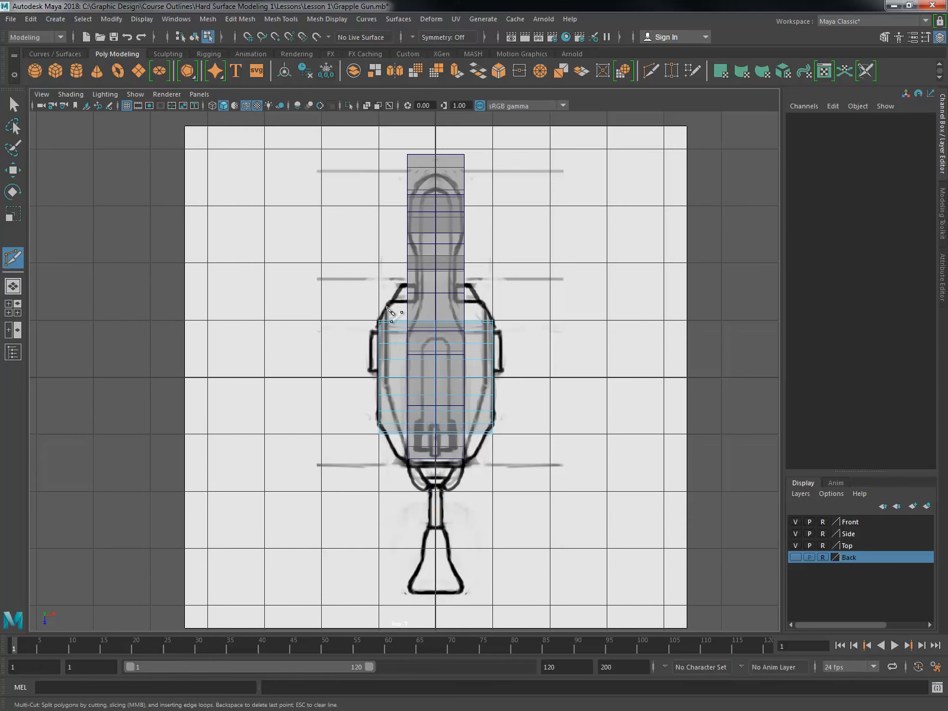
{"action": "key", "text": "w"}
{"action": "right_click_drag", "start_coordinate": [391, 315], "coordinate": [398, 346]}
{"action": "left_click_drag", "start_coordinate": [360, 311], "coordinate": [391, 458]}
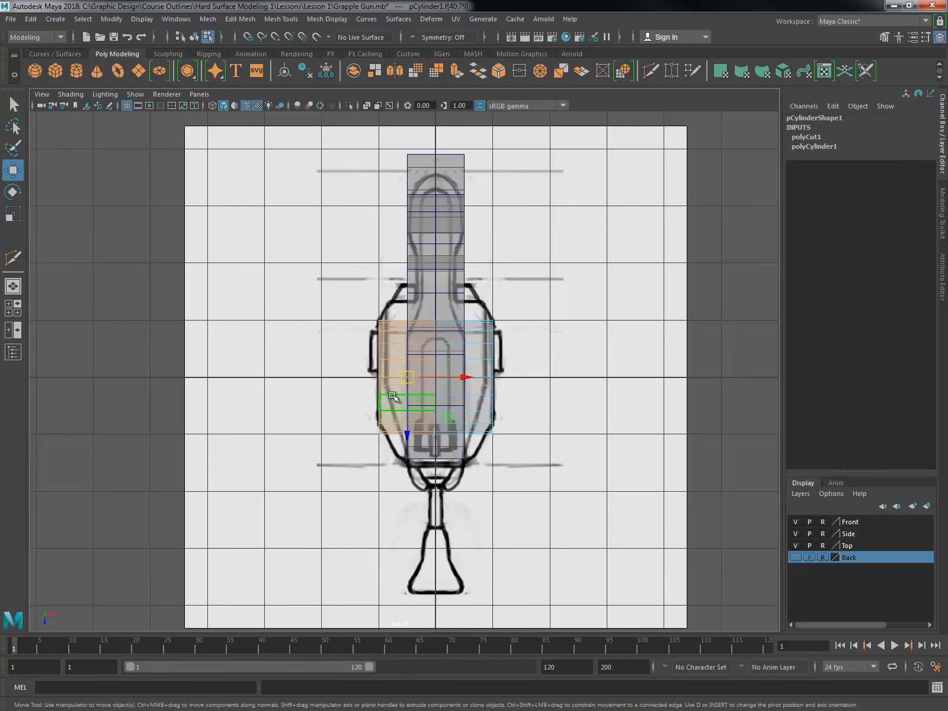
{"action": "key", "text": "Delete"}
Step: Try to mirror the half cylinder across the gun with Duplicate Special as an instance with Scale X -1
{"action": "key", "text": "space"}
{"action": "key", "text": "space"}
{"action": "left_click_drag", "start_coordinate": [533, 323], "coordinate": [382, 195], "text": "alt"}
{"action": "right_click_drag", "start_coordinate": [387, 196], "coordinate": [437, 180]}
{"action": "mouse_move", "coordinate": [438, 180]}
{"action": "left_mouse_down", "text": "alt"}
{"action": "mouse_move", "coordinate": [428, 204]}
{"action": "mouse_move", "coordinate": [343, 166]}
{"action": "mouse_move", "coordinate": [380, 237]}
{"action": "mouse_move", "coordinate": [298, 207]}
{"action": "mouse_move", "coordinate": [280, 188]}
{"action": "mouse_move", "coordinate": [381, 237]}
{"action": "mouse_move", "coordinate": [537, 251]}
{"action": "mouse_move", "coordinate": [634, 313]}
{"action": "mouse_move", "coordinate": [478, 269]}
{"action": "left_mouse_up", "text": "alt"}
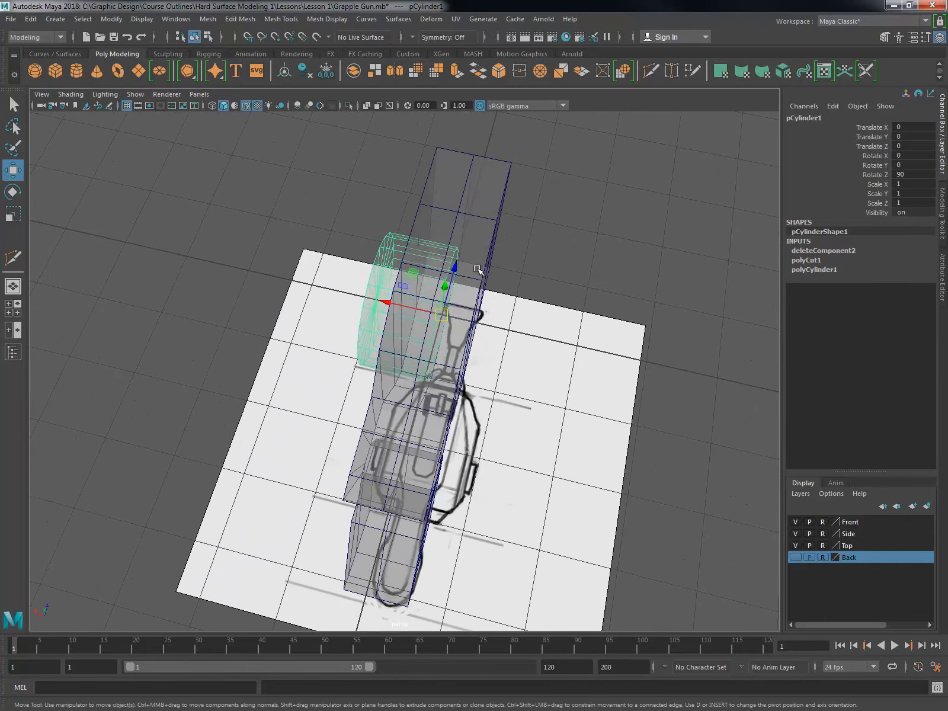
{"action": "left_click", "coordinate": [31, 19]}
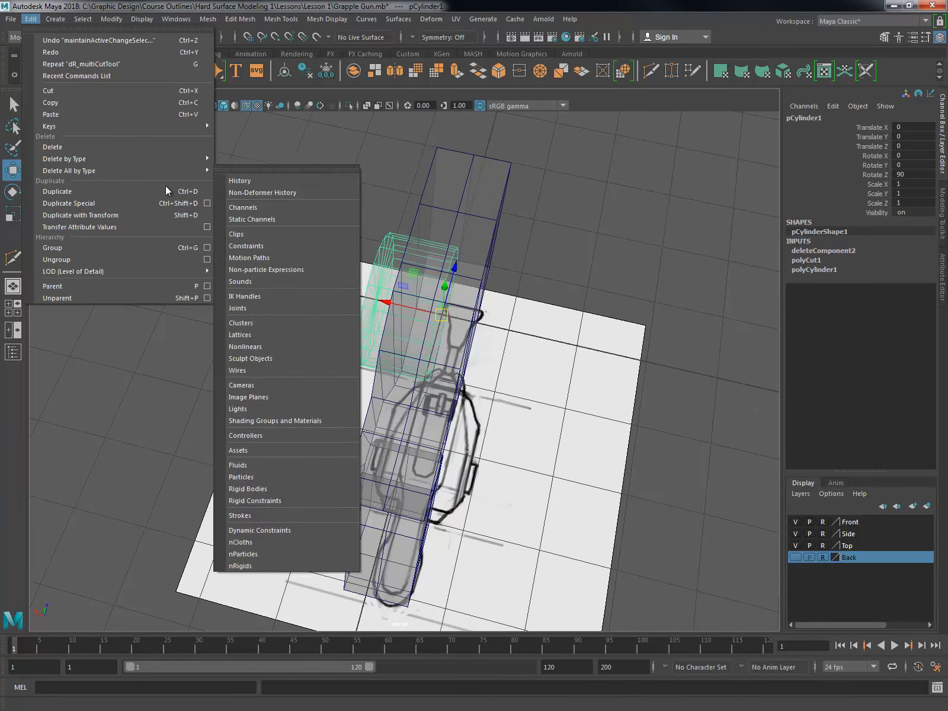
{"action": "left_click", "coordinate": [207, 203]}
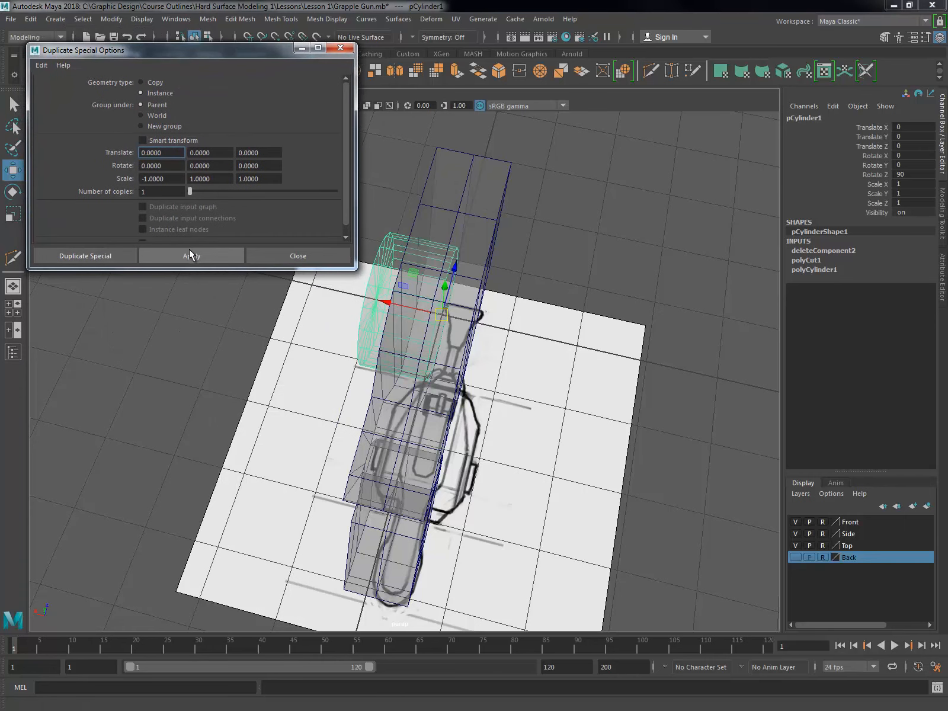
{"action": "left_click", "coordinate": [157, 253]}
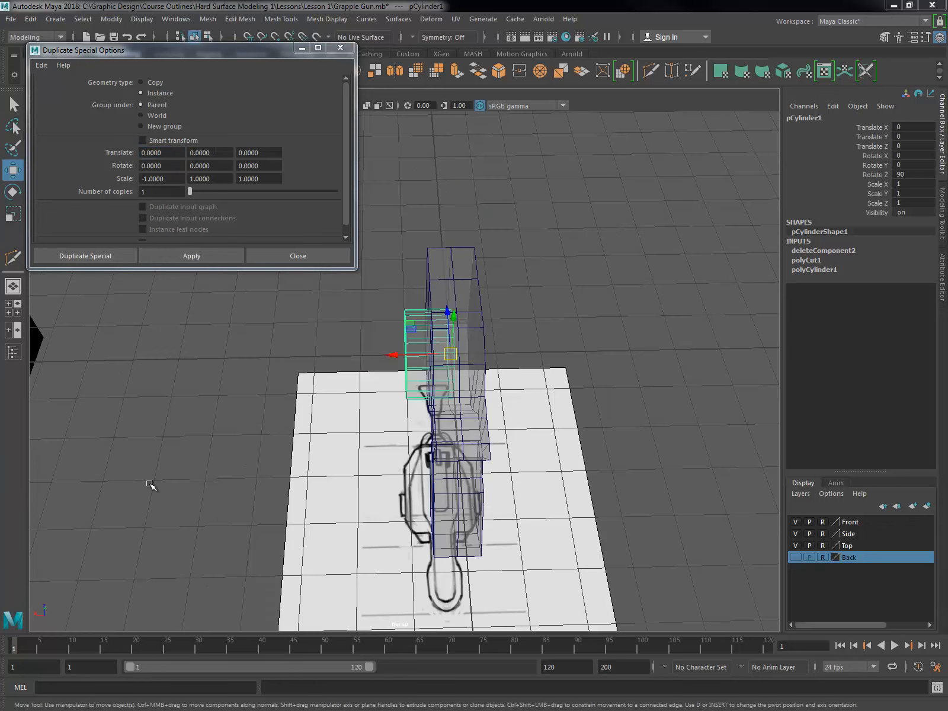
{"action": "left_click", "coordinate": [148, 180]}
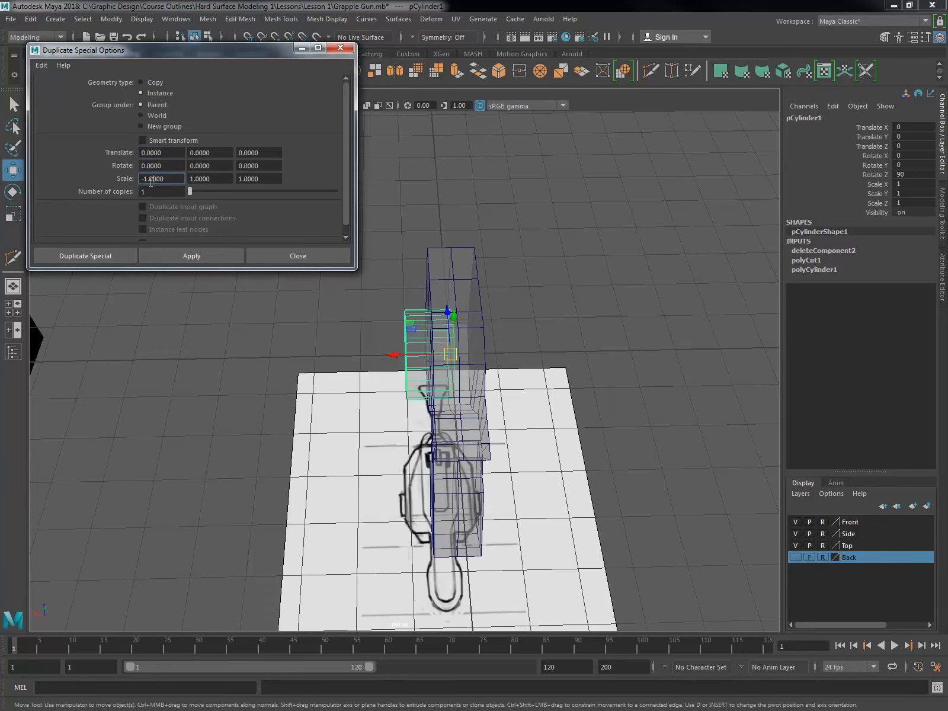
{"action": "left_click", "coordinate": [191, 254]}
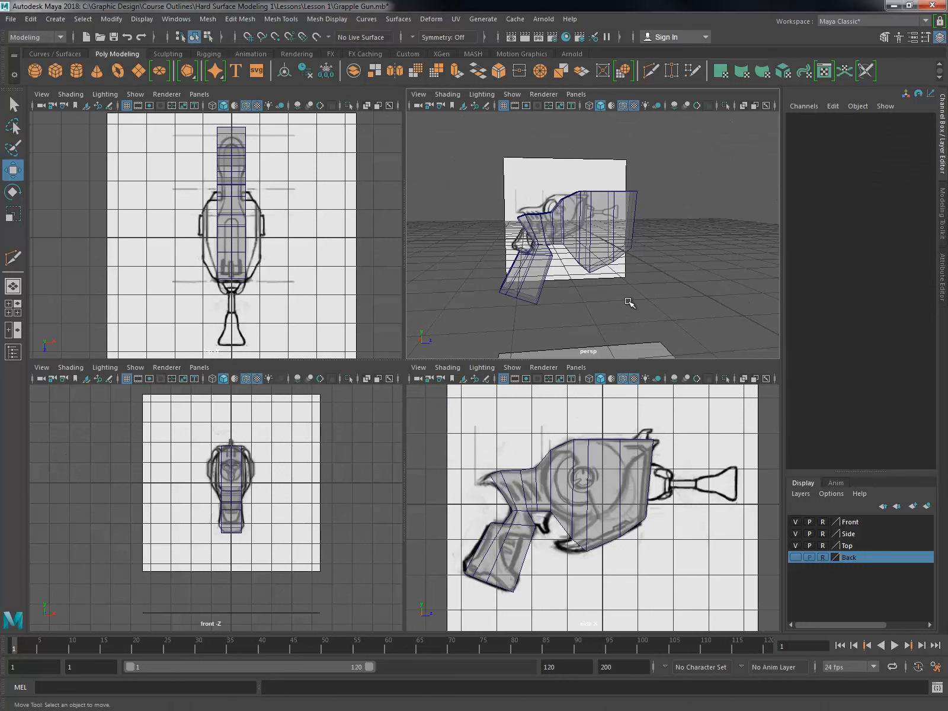
Step: Create a replacement polygon cylinder at the origin from the polygon primitives
{"action": "left_click_drag", "start_coordinate": [586, 298], "coordinate": [583, 298], "text": "alt"}
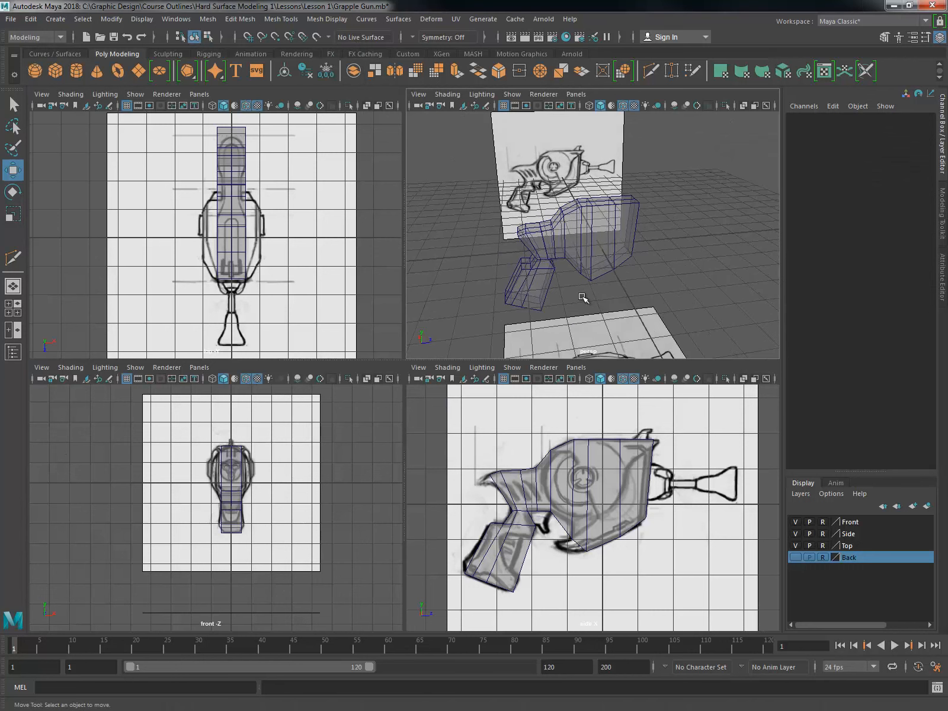
{"action": "right_click", "coordinate": [598, 252]}
{"action": "right_click", "coordinate": [591, 254], "text": "shift"}
{"action": "right_click", "coordinate": [592, 255]}
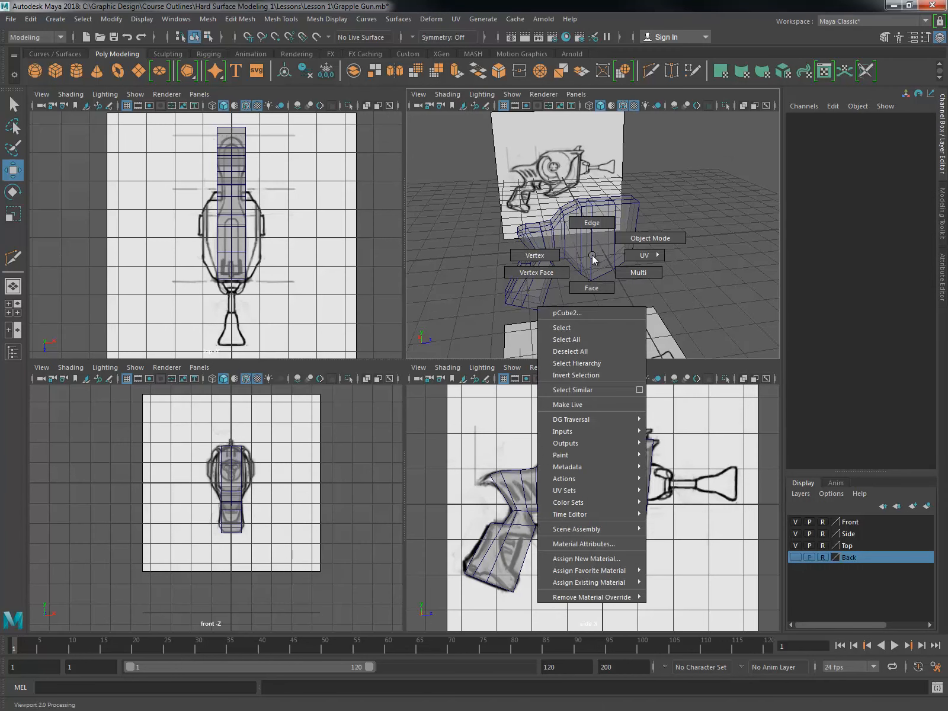
{"action": "key", "text": "space"}
{"action": "left_click_drag", "start_coordinate": [499, 208], "coordinate": [686, 289]}
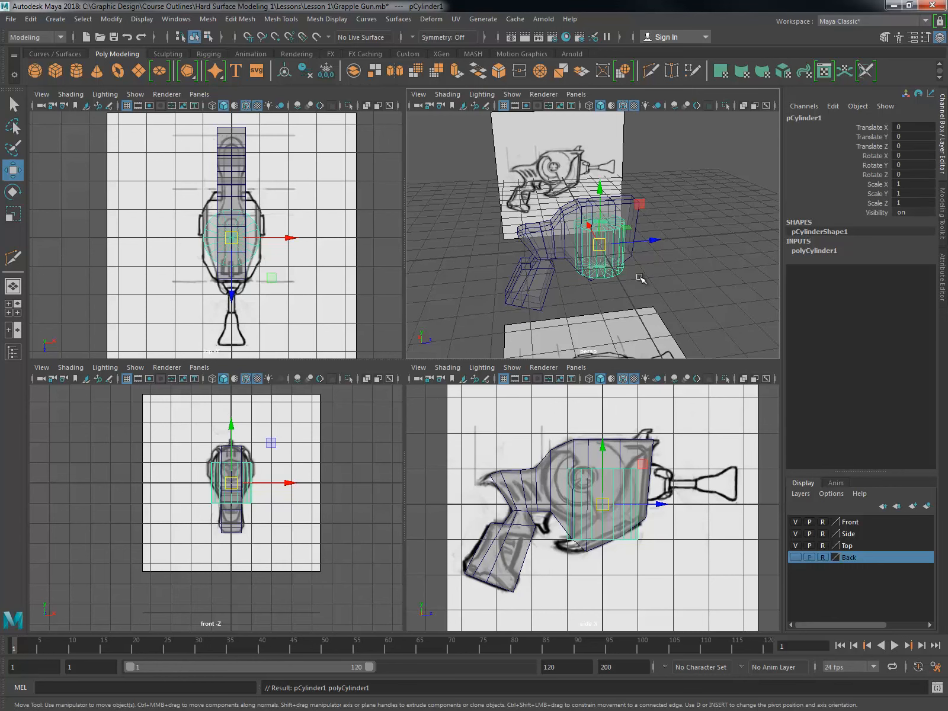
Step: Rotate the new cylinder to lie sideways through the gun body, with Rotate Z set to -90
{"action": "key", "text": "e"}
{"action": "key", "text": "r"}
{"action": "key", "text": "e"}
{"action": "left_click_drag", "start_coordinate": [614, 246], "coordinate": [615, 274]}
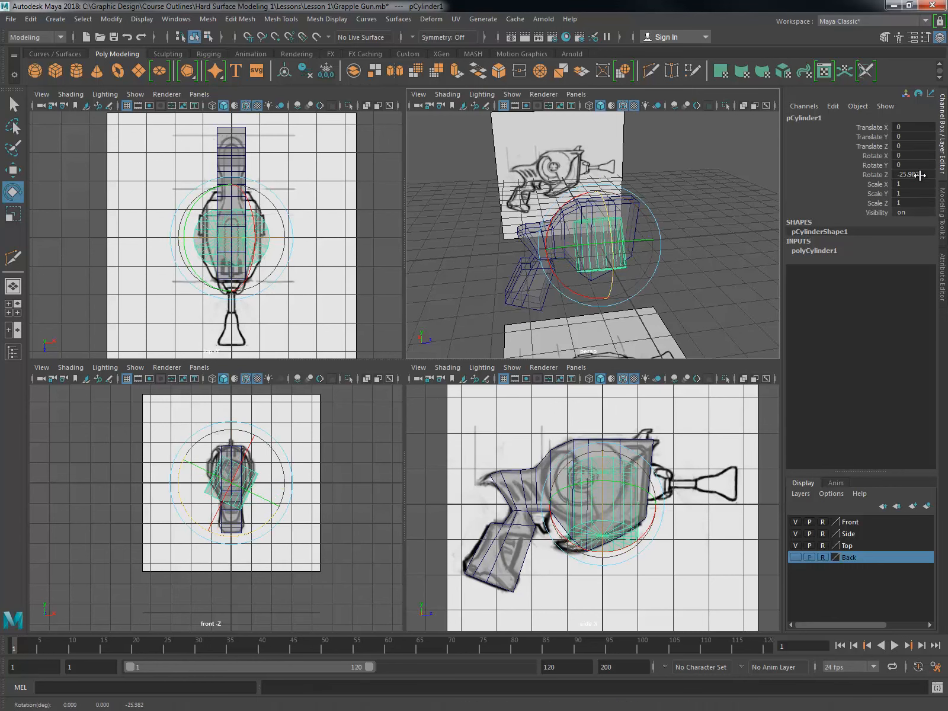
{"action": "type", "text": "-90"}
{"action": "key", "text": "Return"}
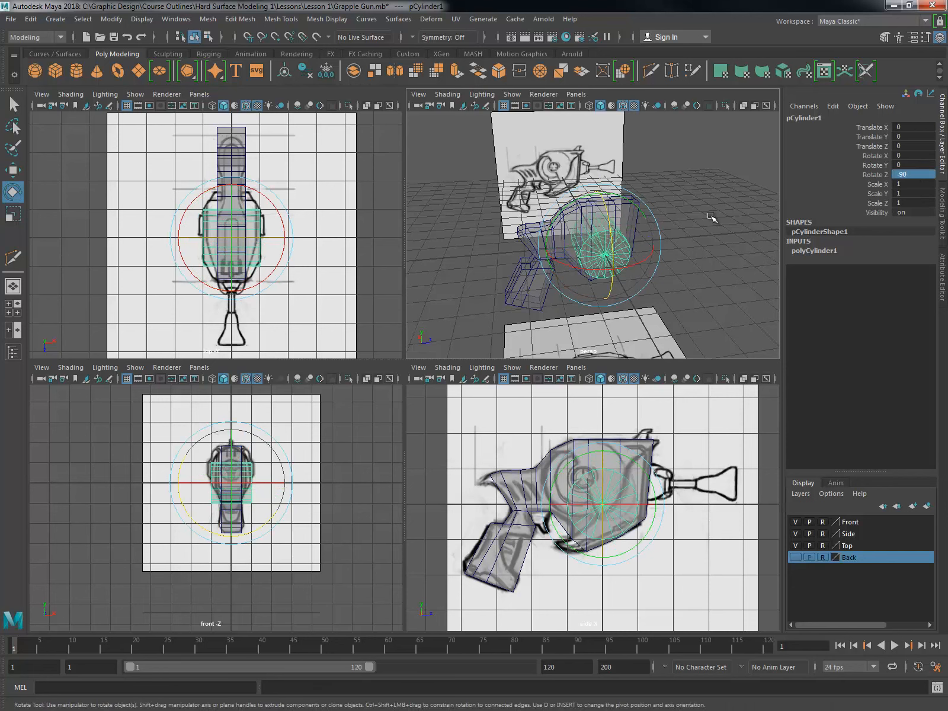
Step: Slice the new cylinder along the gun's vertical centre line in the top view with the Multi-Cut tool
{"action": "left_click_drag", "start_coordinate": [507, 240], "coordinate": [523, 204], "text": "alt"}
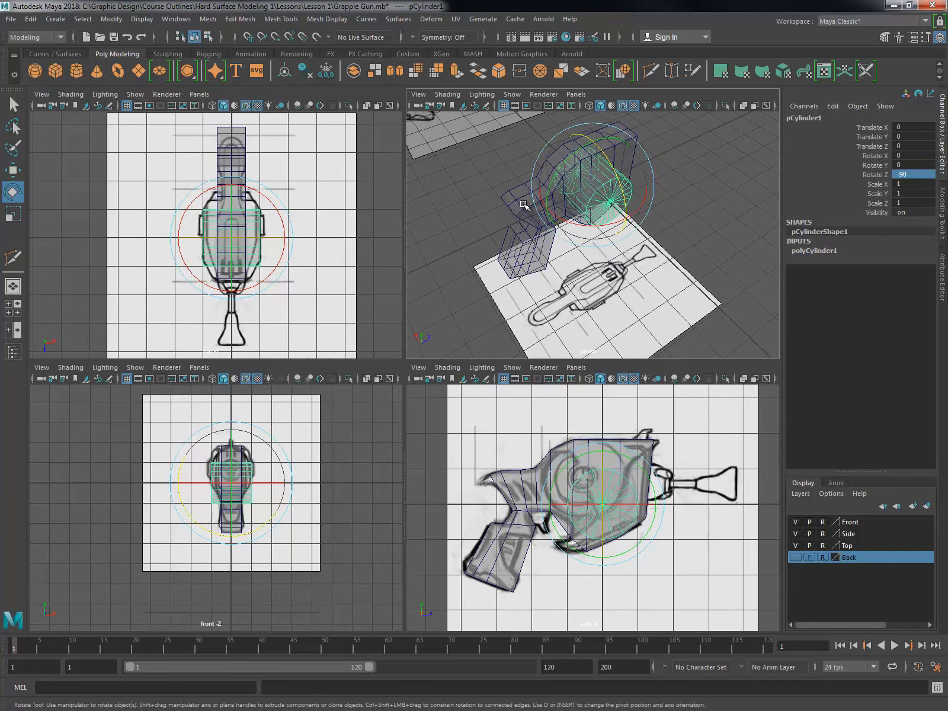
{"action": "right_click_drag", "start_coordinate": [588, 188], "coordinate": [589, 227]}
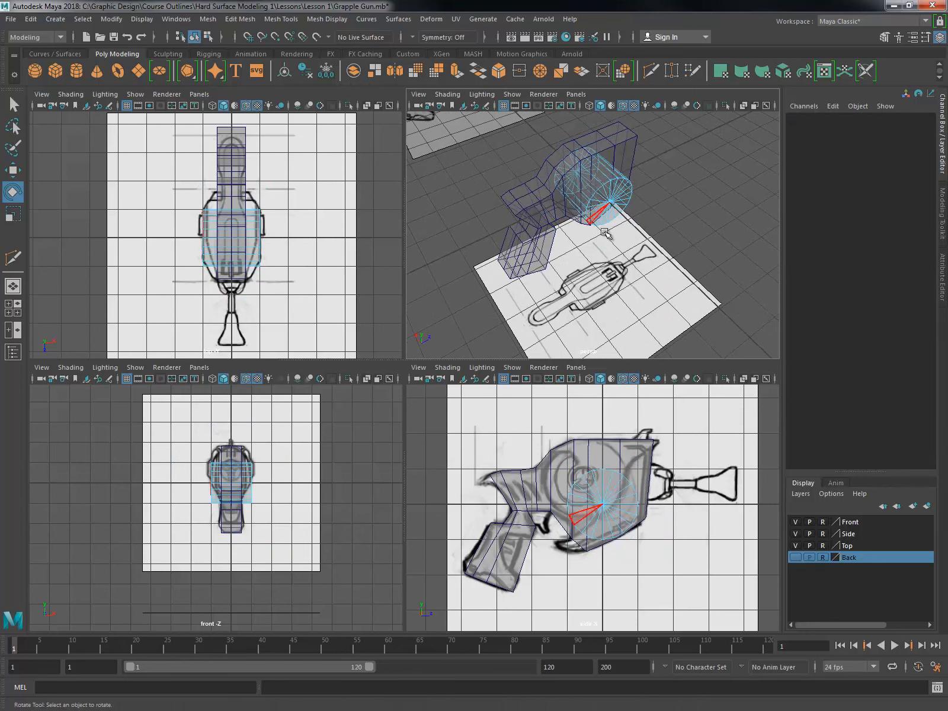
{"action": "left_click_drag", "start_coordinate": [605, 233], "coordinate": [600, 216], "text": "alt"}
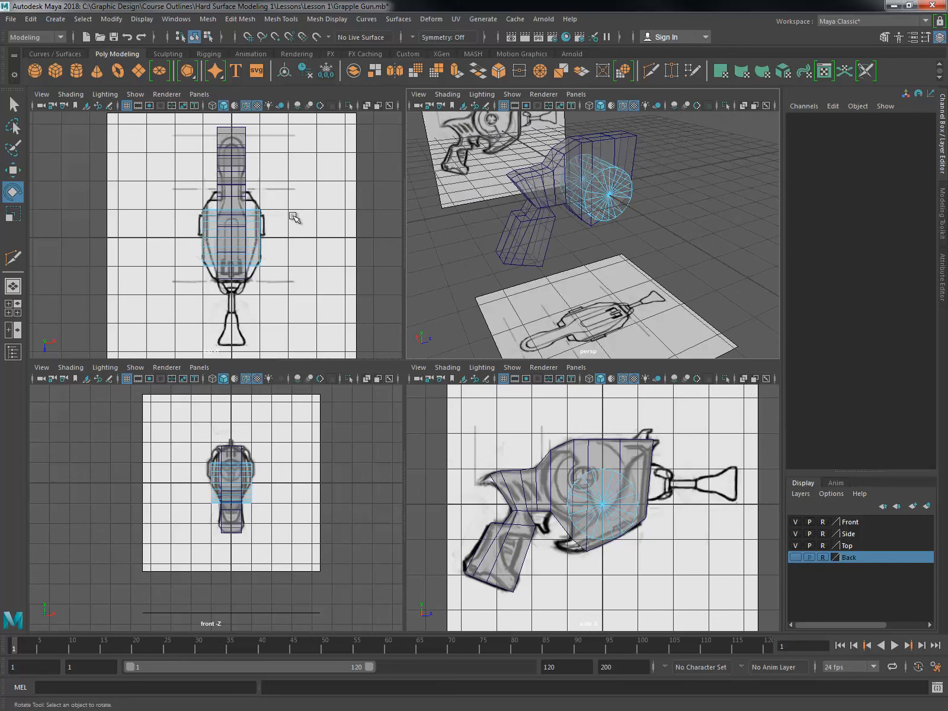
{"action": "key", "text": "space"}
{"action": "right_click", "coordinate": [451, 338]}
{"action": "right_click", "coordinate": [481, 341]}
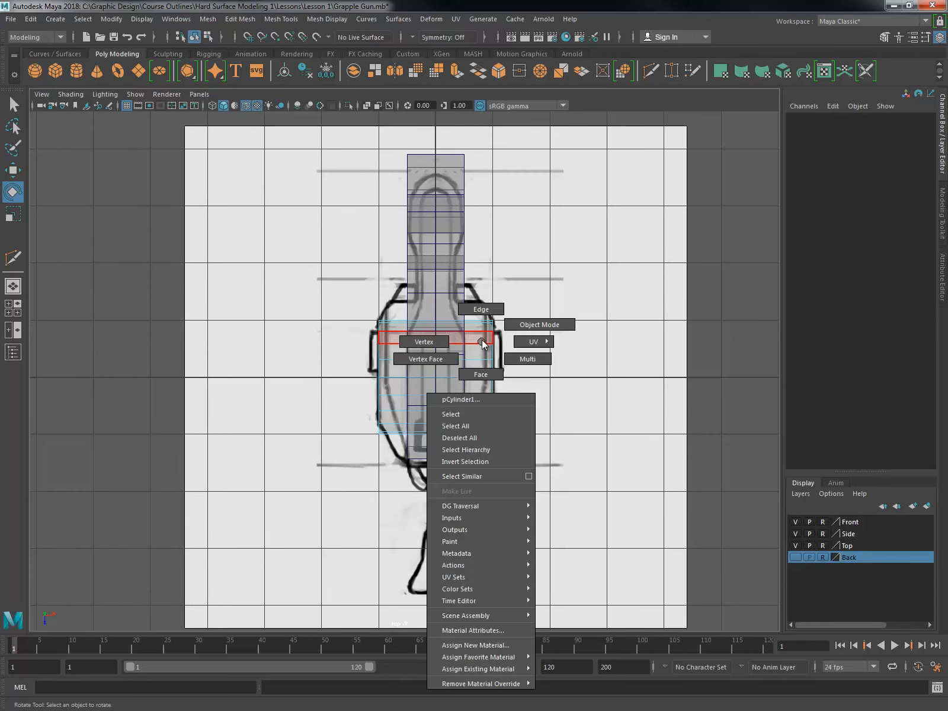
{"action": "right_click_drag", "start_coordinate": [436, 340], "coordinate": [439, 308], "text": "shift"}
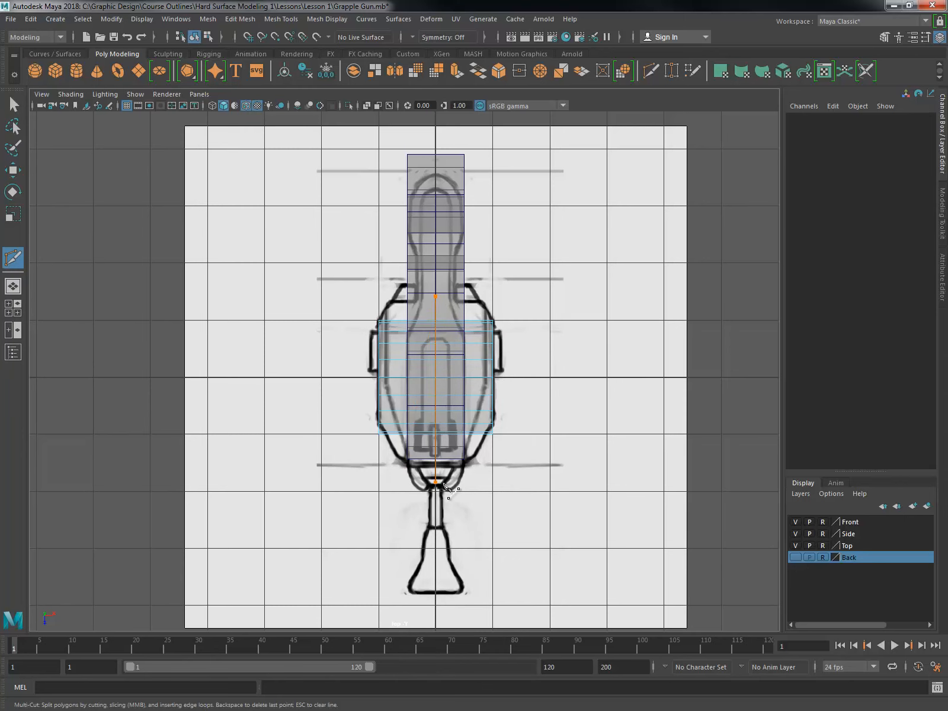
{"action": "key", "text": "w"}
Step: Delete the cylinder faces on the +X side of the centre line and return to object mode with the half cylinder selected
{"action": "right_click", "coordinate": [488, 323]}
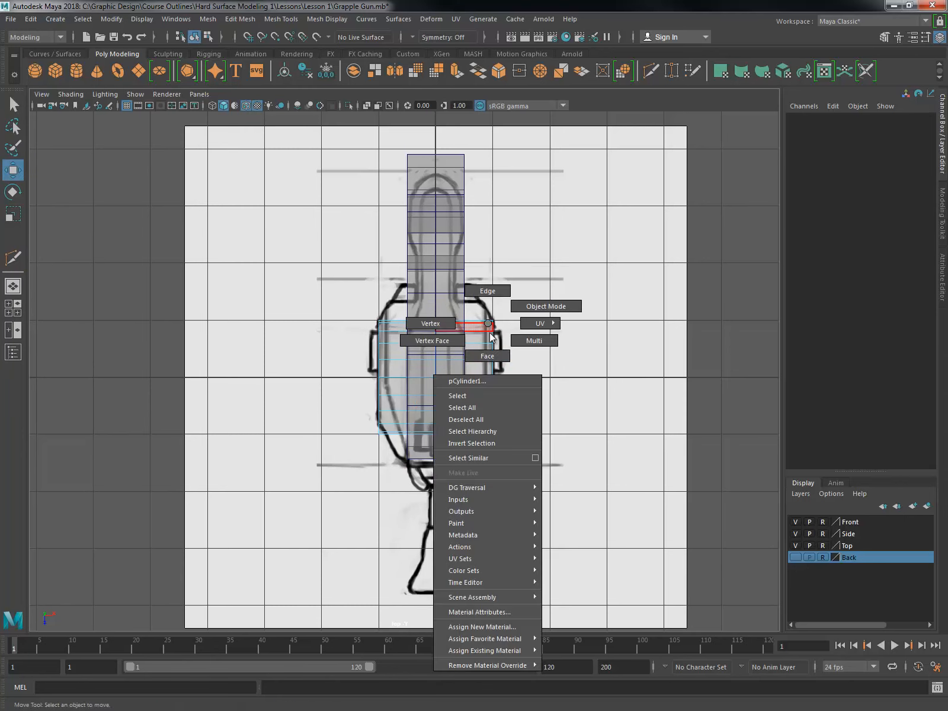
{"action": "left_click", "coordinate": [495, 356]}
{"action": "key", "text": "space"}
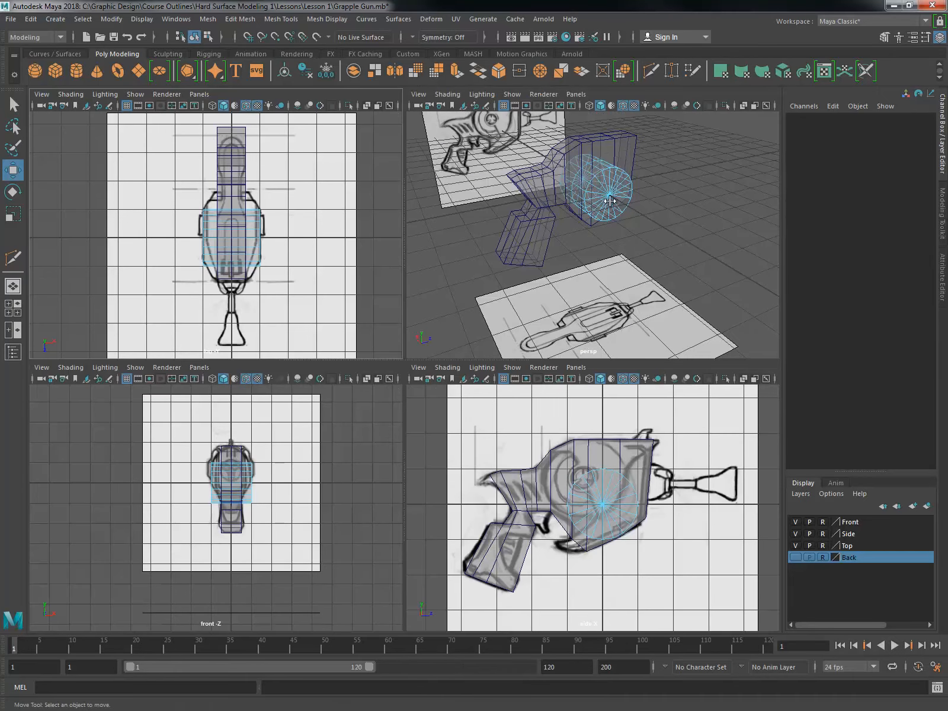
{"action": "right_click", "coordinate": [612, 196]}
{"action": "left_click", "coordinate": [609, 214]}
{"action": "left_click_drag", "start_coordinate": [598, 194], "coordinate": [591, 186], "text": "alt"}
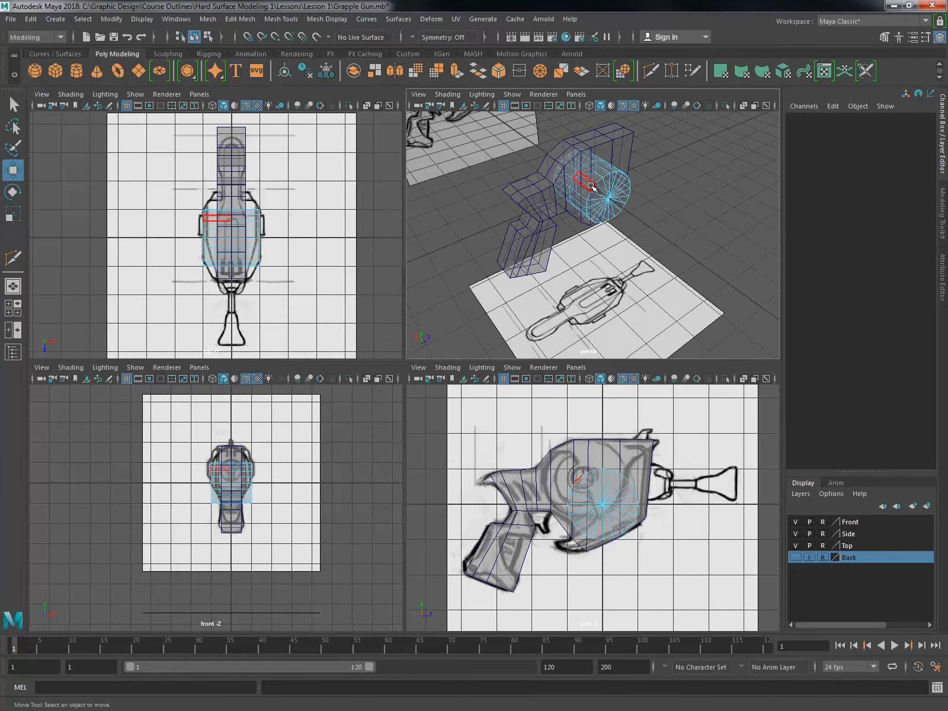
{"action": "right_click_drag", "start_coordinate": [260, 220], "coordinate": [260, 253]}
{"action": "left_click_drag", "start_coordinate": [293, 181], "coordinate": [252, 291]}
{"action": "key", "text": "Delete"}
{"action": "left_click_drag", "start_coordinate": [547, 211], "coordinate": [573, 217], "text": "alt"}
{"action": "right_click_drag", "start_coordinate": [574, 215], "coordinate": [584, 244]}
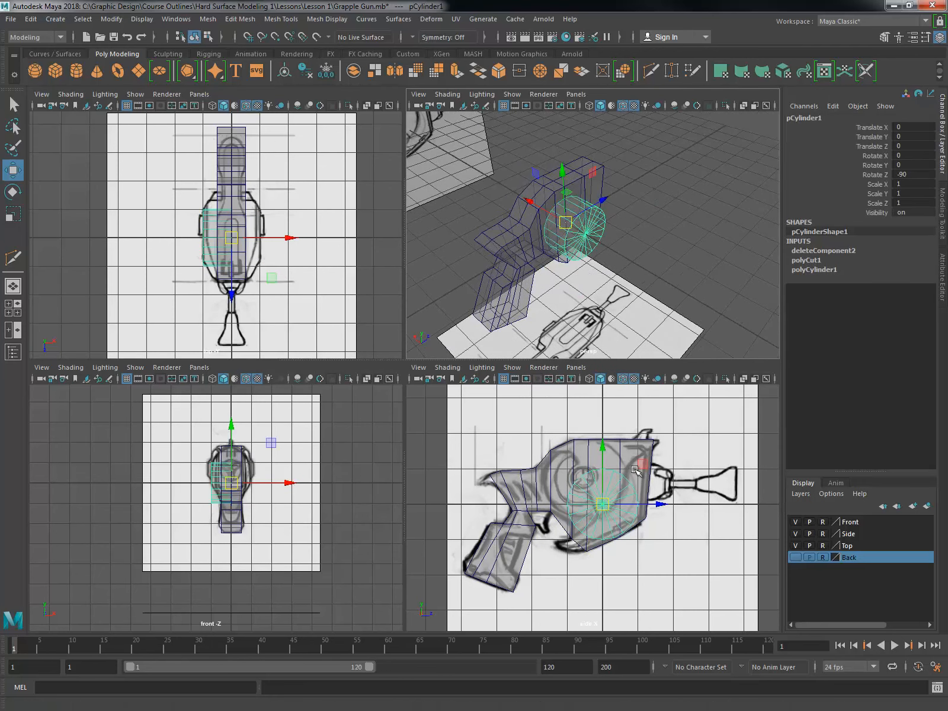
Step: Centre the half cylinder on the side sketch's round housing, at about Y 0.755 and Z -0.534, and scale it uniformly to about 1.061
{"action": "left_click_drag", "start_coordinate": [606, 504], "coordinate": [579, 482]}
{"action": "scroll", "coordinate": [632, 523], "scroll_direction": "up", "scroll_amount": 5}
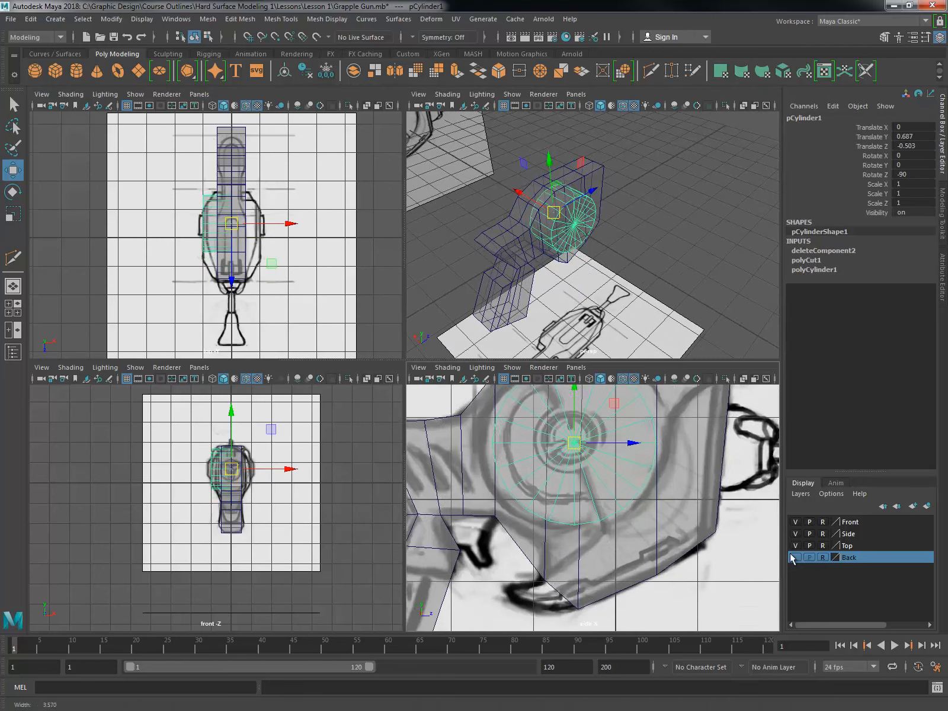
{"action": "left_click_drag", "start_coordinate": [627, 512], "coordinate": [609, 477]}
{"action": "scroll", "coordinate": [616, 513], "scroll_direction": "down", "scroll_amount": 3}
{"action": "scroll", "coordinate": [616, 513], "scroll_direction": "up", "scroll_amount": 3}
{"action": "key", "text": "e"}
{"action": "key", "text": "r"}
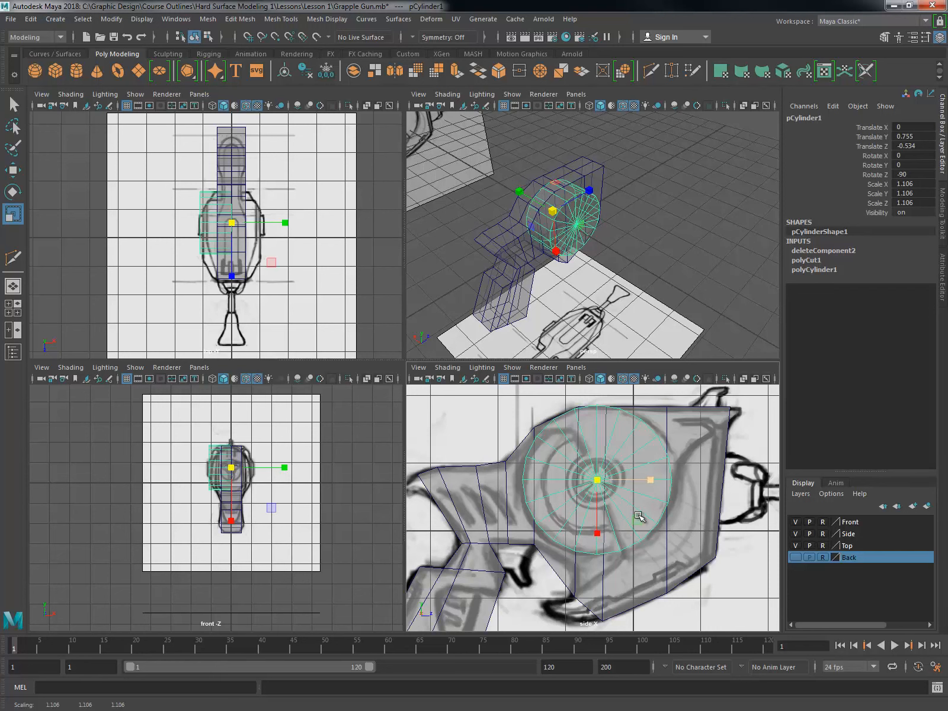
{"action": "middle_click_drag", "start_coordinate": [636, 513], "coordinate": [637, 522], "text": "alt"}
{"action": "left_click_drag", "start_coordinate": [598, 487], "coordinate": [598, 487]}
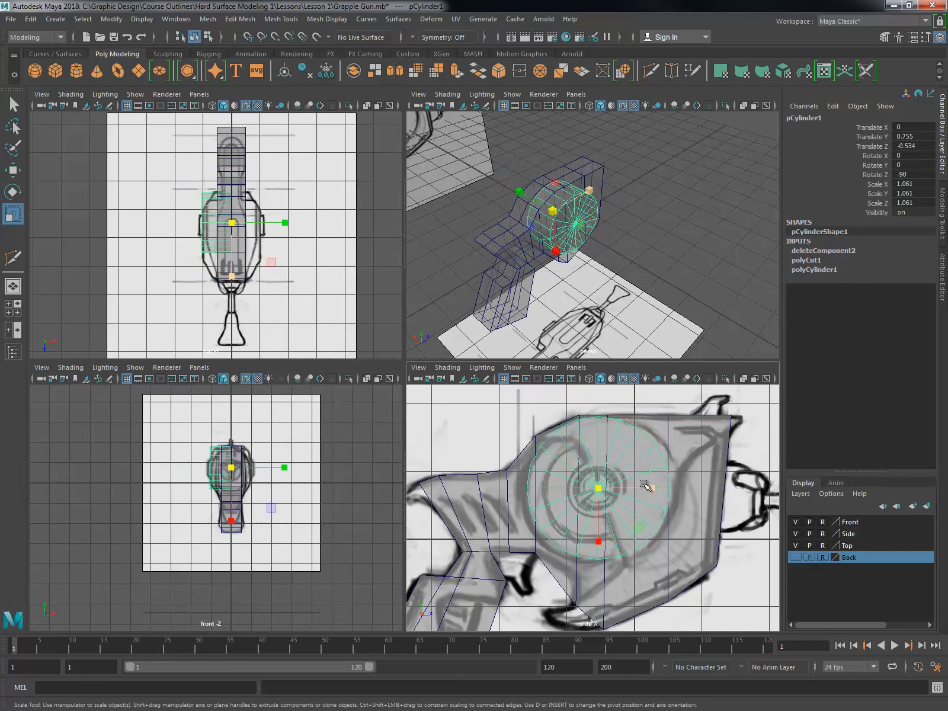
Step: Rotate the half cylinder in the side view to a Rotate Y of about -9.5
{"action": "key", "text": "e"}
{"action": "left_click_drag", "start_coordinate": [647, 487], "coordinate": [646, 487]}
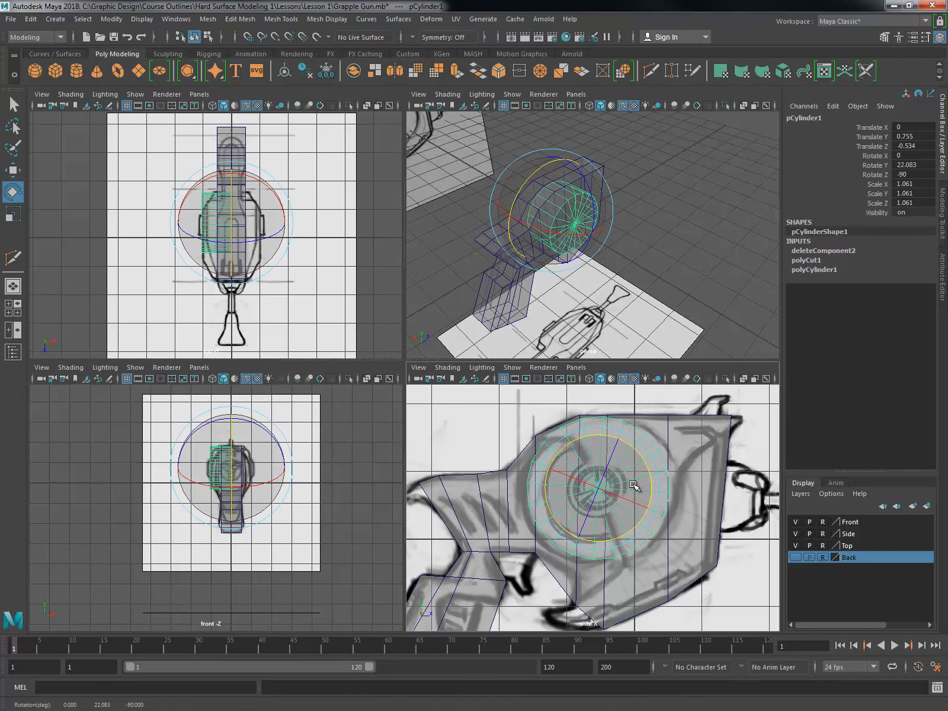
{"action": "left_click_drag", "start_coordinate": [616, 450], "coordinate": [609, 434]}
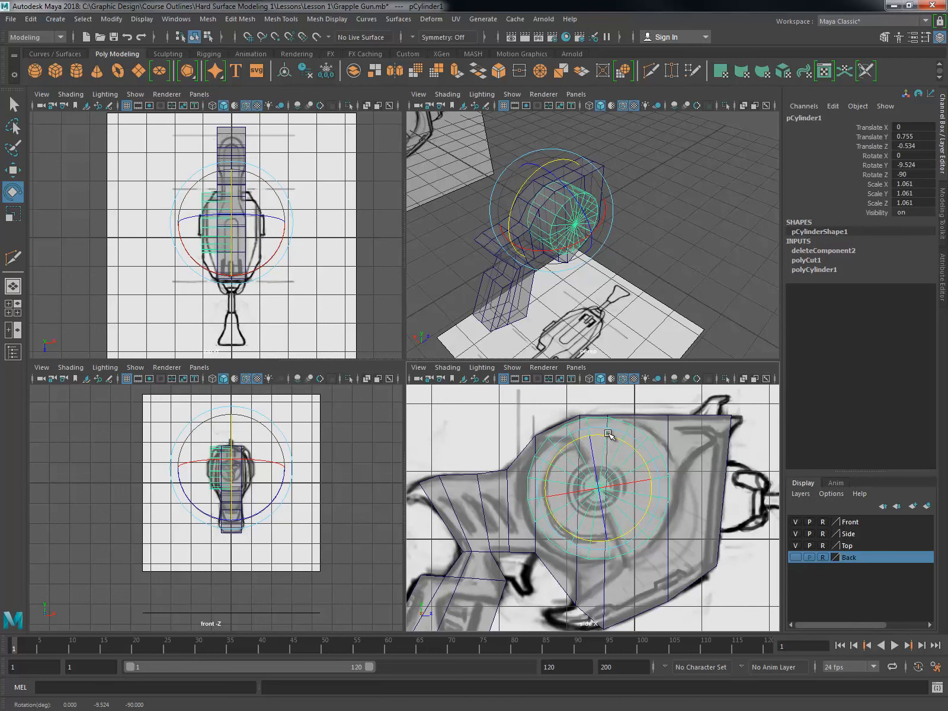
{"action": "key", "text": "w"}
{"action": "left_click_drag", "start_coordinate": [655, 487], "coordinate": [650, 487]}
{"action": "key", "text": "ctrl+z"}
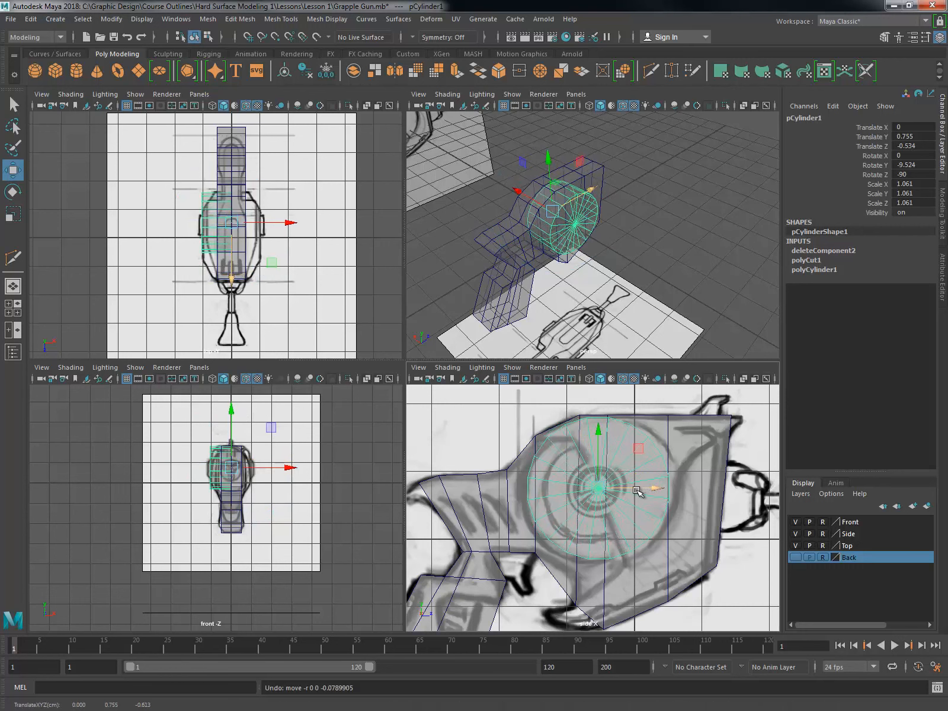
Step: Enlarge the half cylinder uniformly to a scale of about 1.125 and lower it to a Translate Y of about 0.729
{"action": "key", "text": "e"}
{"action": "key", "text": "r"}
{"action": "left_click_drag", "start_coordinate": [598, 488], "coordinate": [607, 486]}
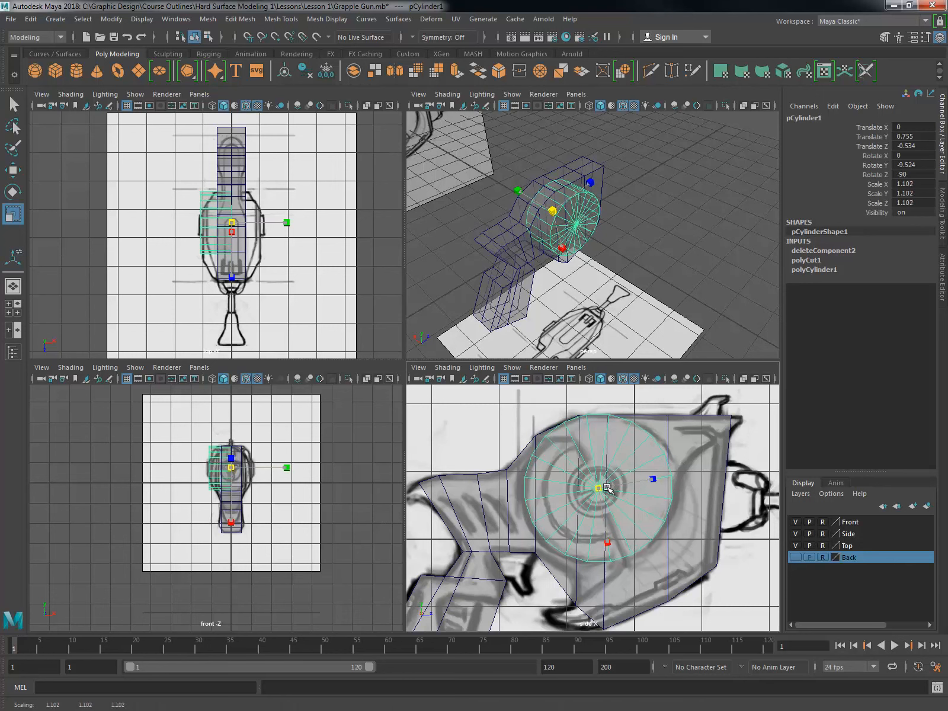
{"action": "left_click_drag", "start_coordinate": [607, 489], "coordinate": [611, 488]}
{"action": "key", "text": "w"}
{"action": "left_click_drag", "start_coordinate": [600, 434], "coordinate": [601, 438]}
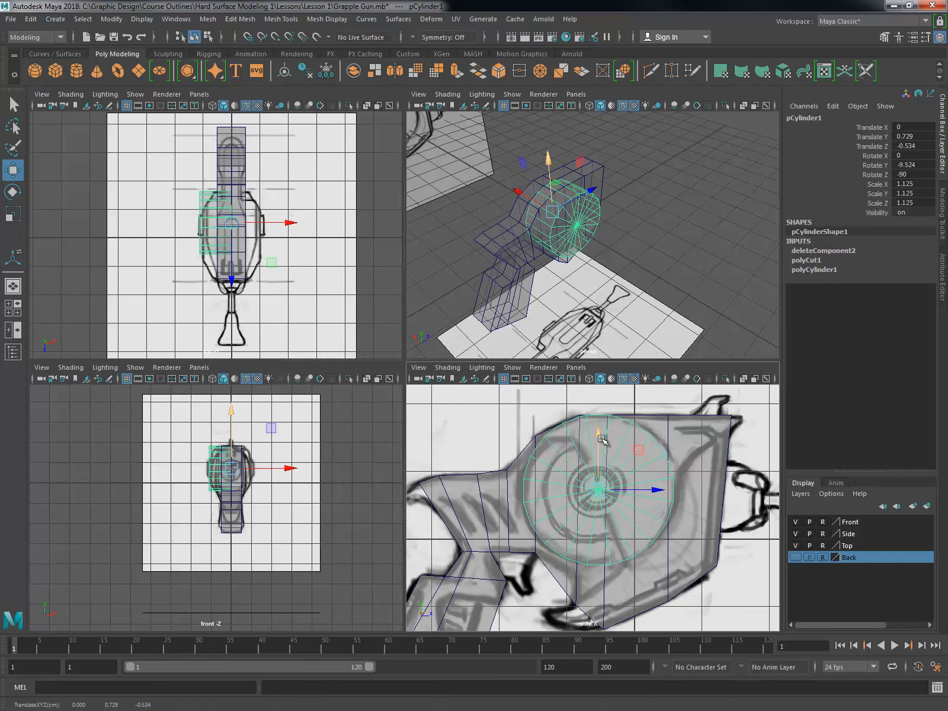
Step: Fit the half cylinder to the top sketch by reducing Scale Y to about 0.695 and offsetting Translate X to about -0.318
{"action": "left_click_drag", "start_coordinate": [585, 304], "coordinate": [563, 249], "text": "alt"}
{"action": "key", "text": "space"}
{"action": "scroll", "coordinate": [326, 310], "scroll_direction": "up", "scroll_amount": 2}
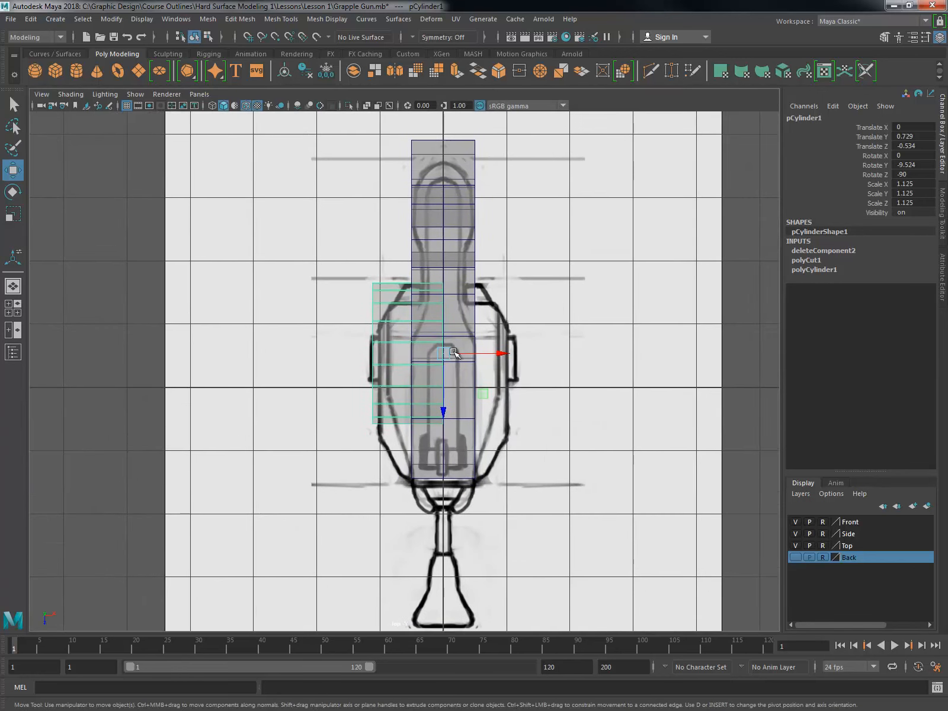
{"action": "key", "text": "r"}
{"action": "left_click_drag", "start_coordinate": [499, 356], "coordinate": [485, 353]}
{"action": "key", "text": "w"}
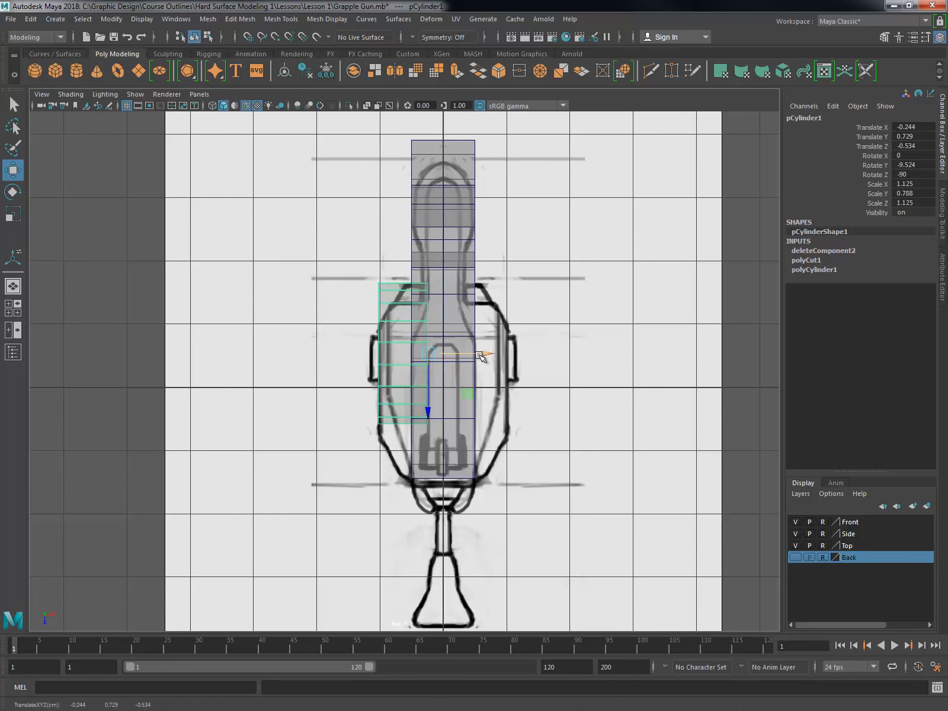
{"action": "key", "text": "r"}
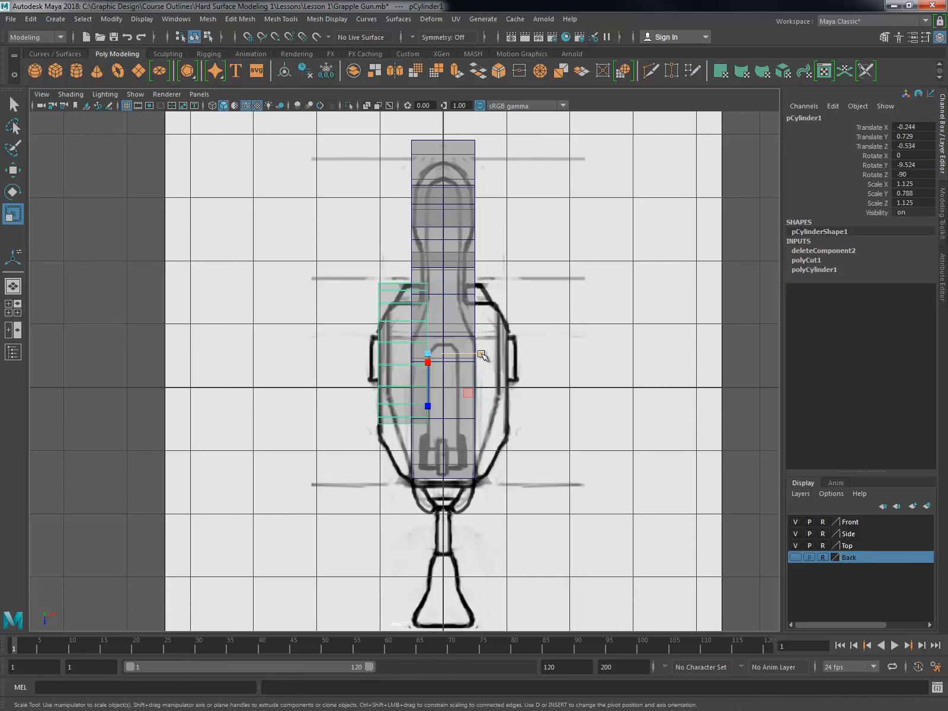
{"action": "left_click_drag", "start_coordinate": [482, 355], "coordinate": [472, 354]}
{"action": "key", "text": "w"}
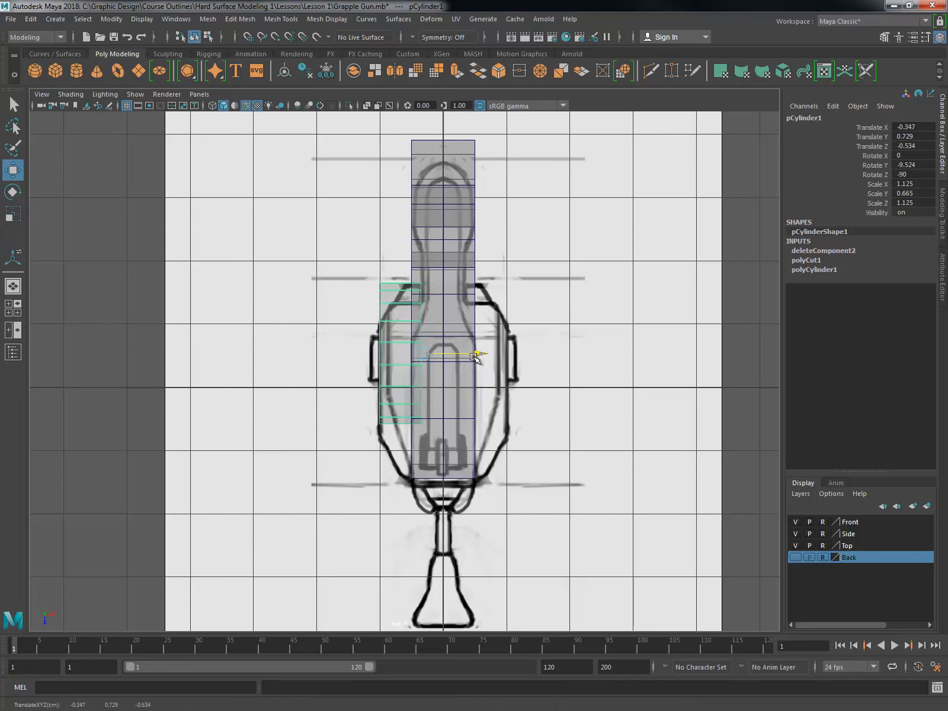
{"action": "key", "text": "r"}
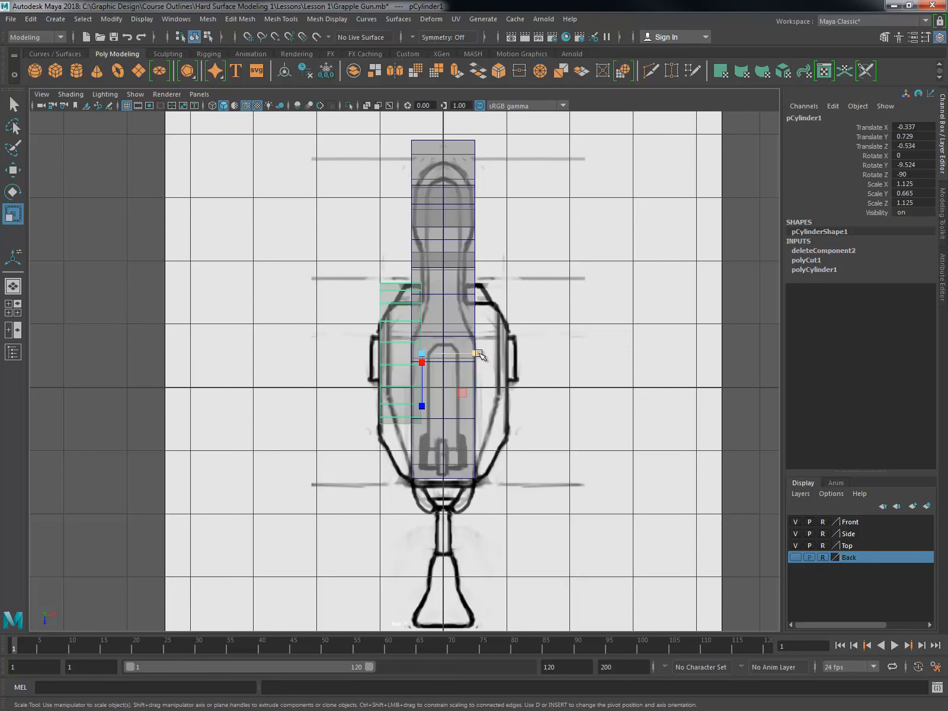
{"action": "left_click_drag", "start_coordinate": [478, 355], "coordinate": [484, 355]}
{"action": "key", "text": "w"}
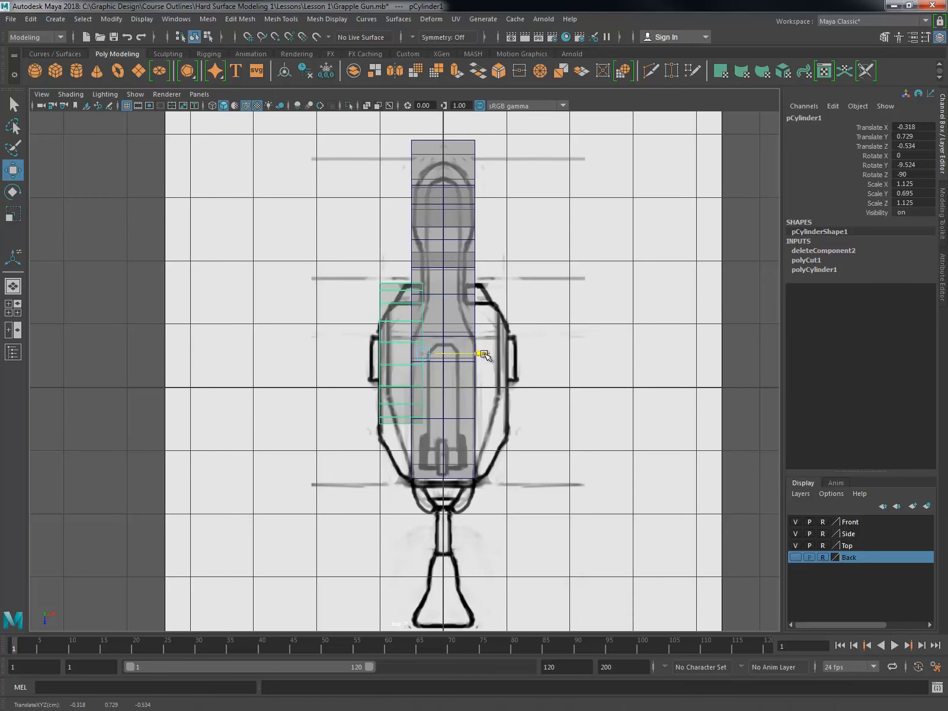
Step: Examine the half cylinder's fit against the gun body in perspective and against the side sketch
{"action": "key", "text": "space"}
{"action": "key", "text": "space"}
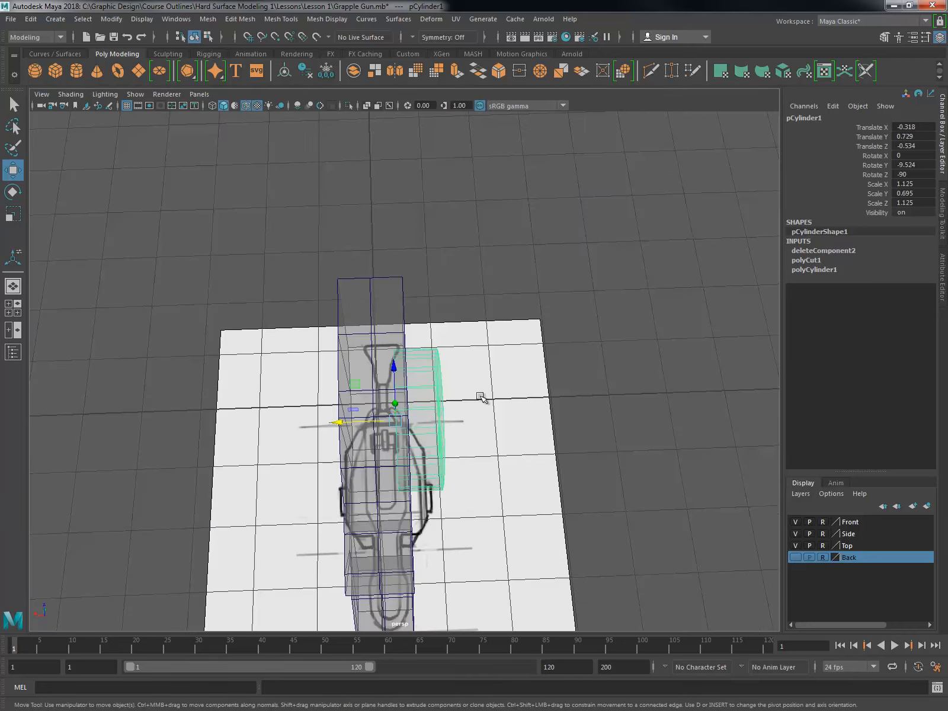
{"action": "left_click_drag", "start_coordinate": [480, 397], "coordinate": [314, 414], "text": "alt"}
{"action": "key", "text": "space"}
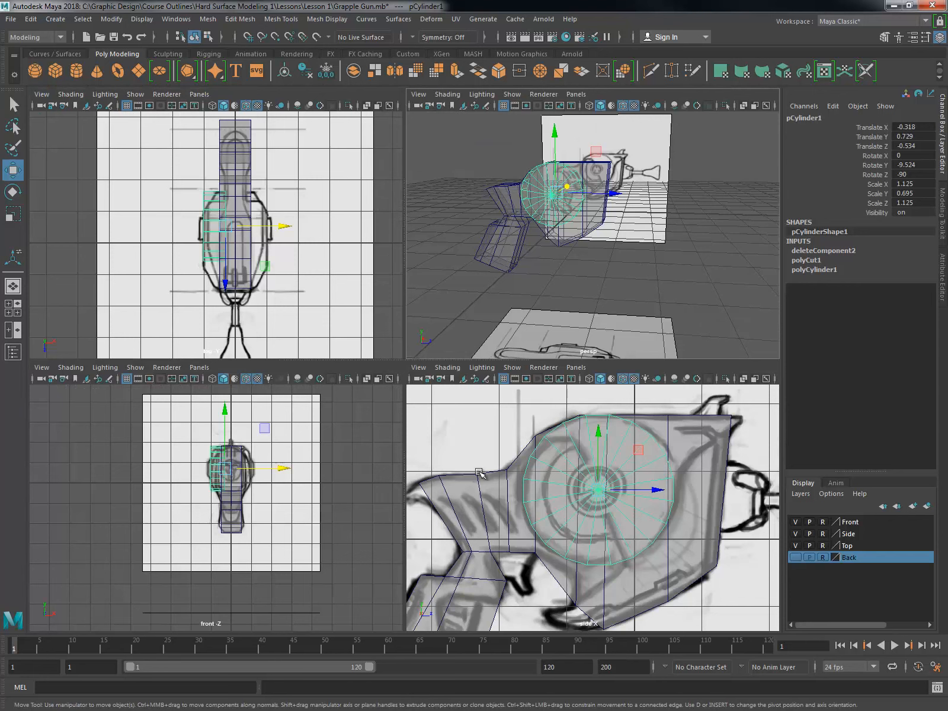
{"action": "middle_click_drag", "start_coordinate": [480, 472], "coordinate": [391, 417], "text": "alt"}
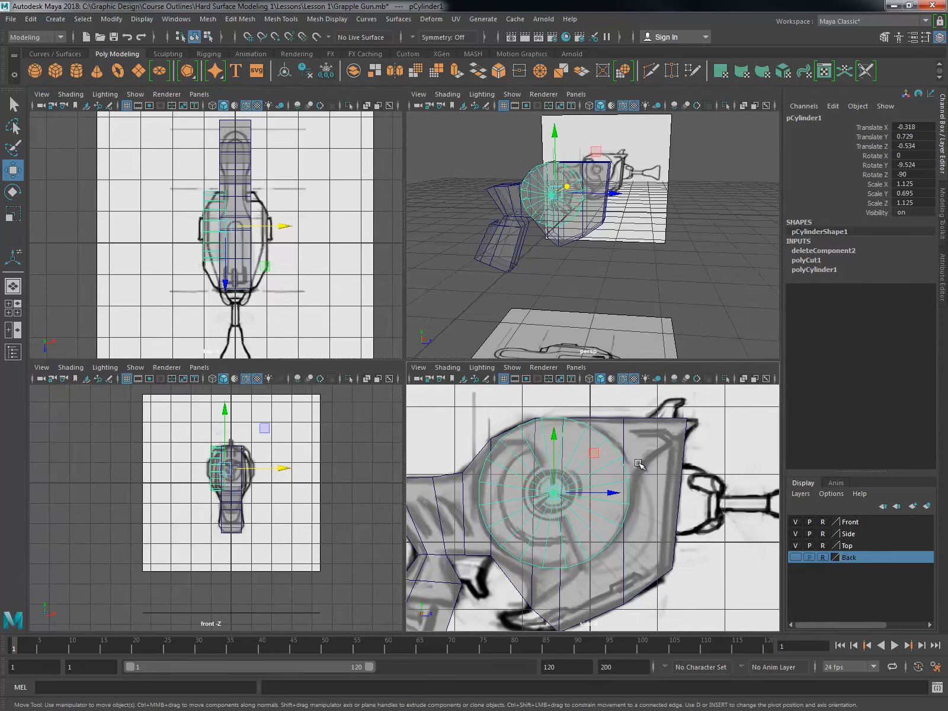
{"action": "scroll", "coordinate": [669, 478], "scroll_direction": "down", "scroll_amount": 3}
{"action": "middle_click_drag", "start_coordinate": [670, 477], "coordinate": [667, 482], "text": "alt"}
{"action": "scroll", "coordinate": [668, 492], "scroll_direction": "up", "scroll_amount": 3}
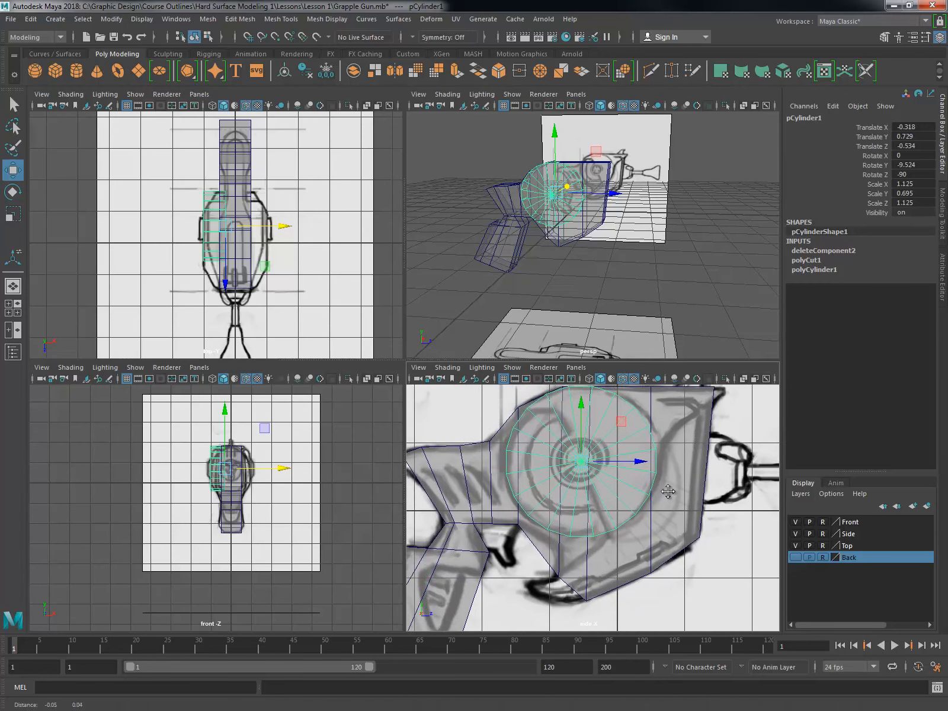
{"action": "scroll", "coordinate": [668, 492], "scroll_direction": "down", "scroll_amount": 3}
{"action": "scroll", "coordinate": [665, 504], "scroll_direction": "up", "scroll_amount": 3}
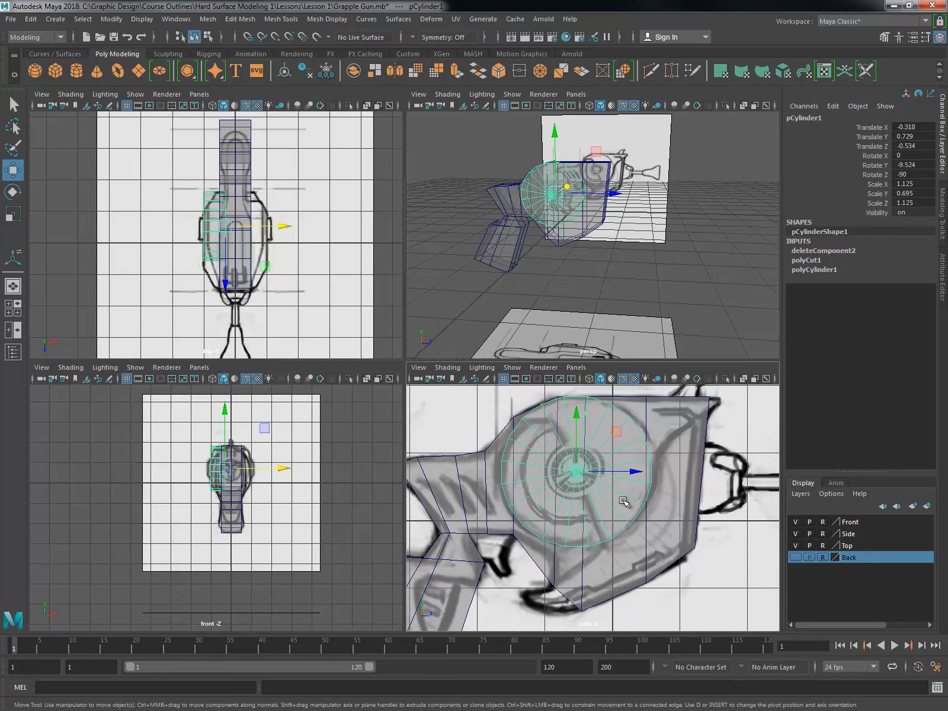
Step: Scale the half cylinder up proportionally to about 1.145 in X and Z, and lower it to a Translate Y of about 0.694
{"action": "key", "text": "r"}
{"action": "left_click_drag", "start_coordinate": [577, 471], "coordinate": [583, 466]}
{"action": "key", "text": "w"}
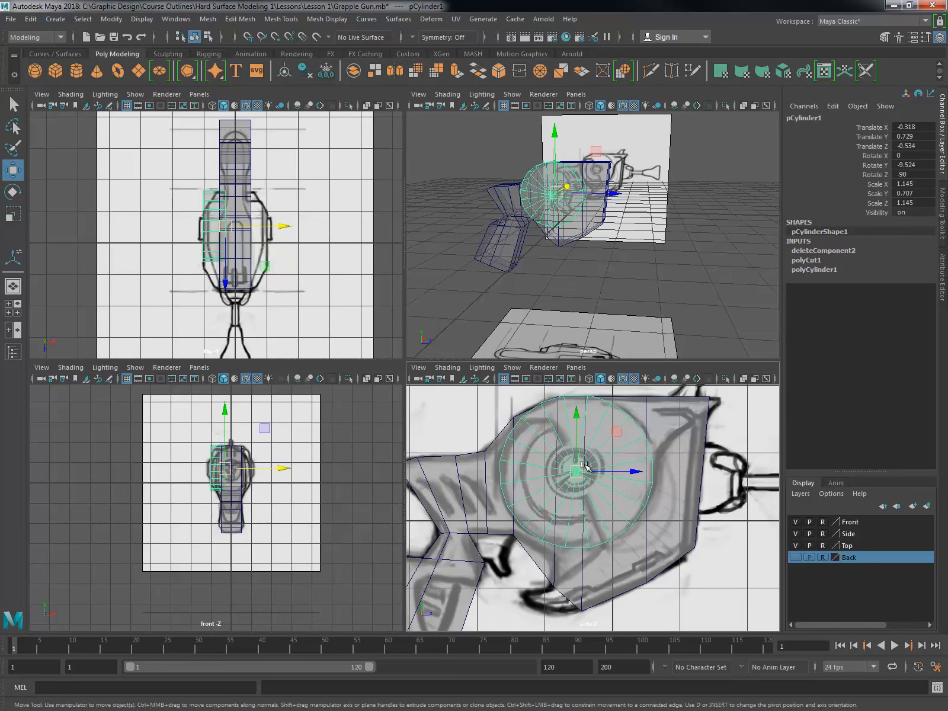
{"action": "left_click_drag", "start_coordinate": [576, 415], "coordinate": [576, 418]}
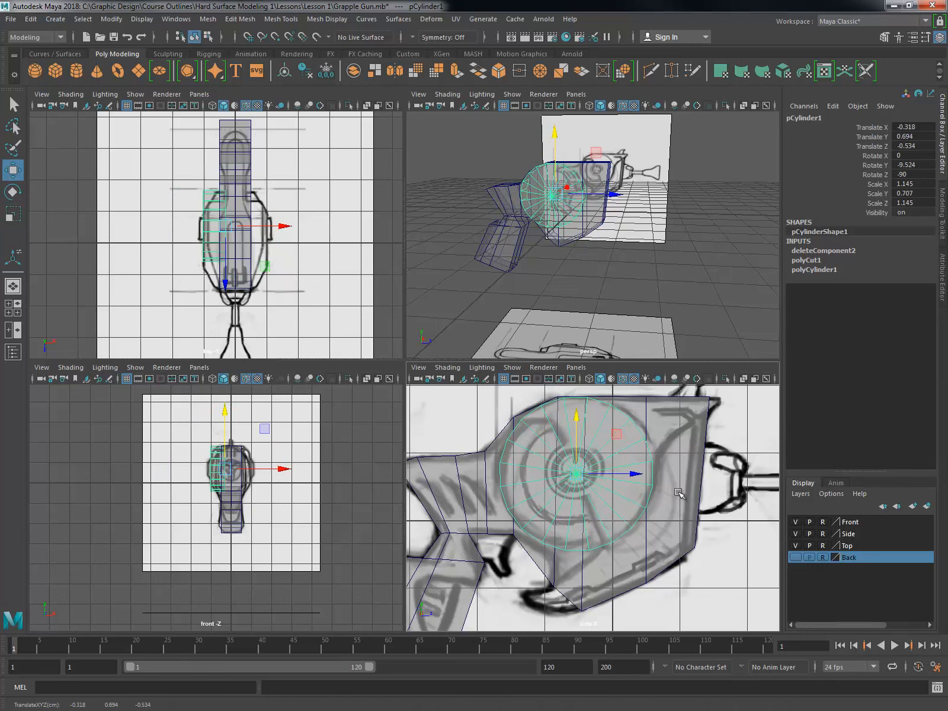
Step: Create a new display layer and make it the selected layer
{"action": "left_click", "coordinate": [912, 506]}
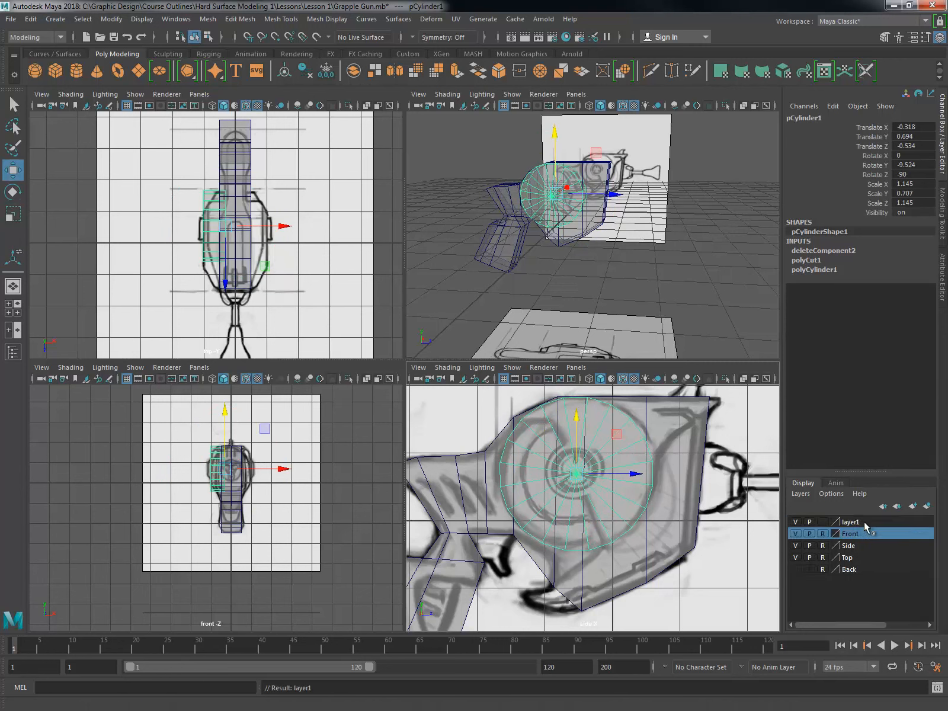
{"action": "left_click", "coordinate": [865, 522]}
Step: Try to duplicate the half cylinder and shrink the copy proportionally to a Scale X and Z of about 1.044
{"action": "key", "text": "ctrl+d"}
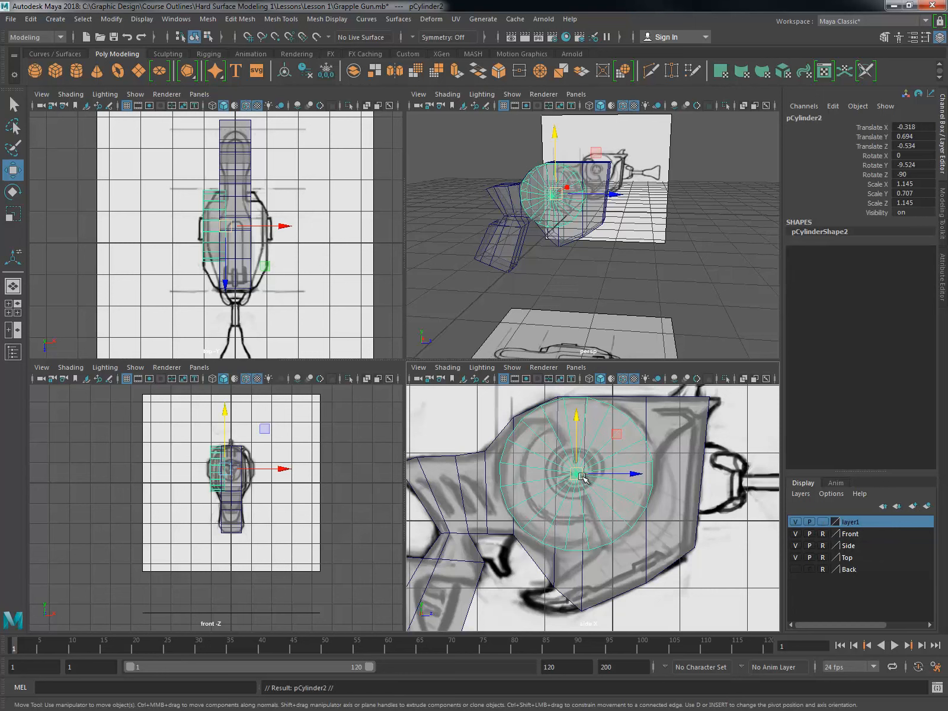
{"action": "key", "text": "e"}
{"action": "key", "text": "r"}
{"action": "left_click_drag", "start_coordinate": [576, 474], "coordinate": [567, 477]}
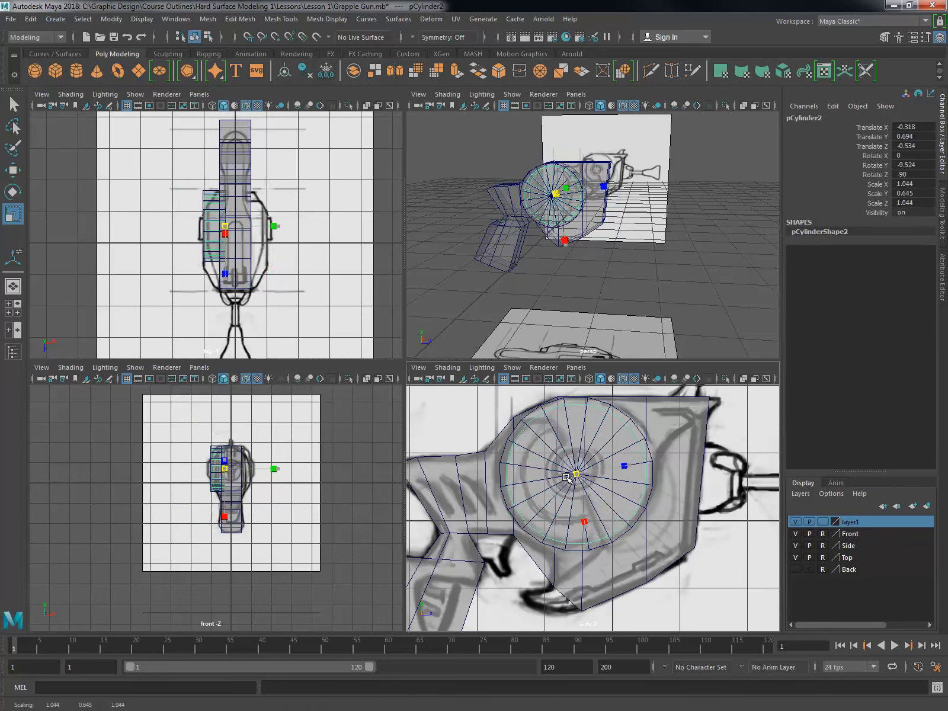
{"action": "left_click_drag", "start_coordinate": [567, 478], "coordinate": [567, 478]}
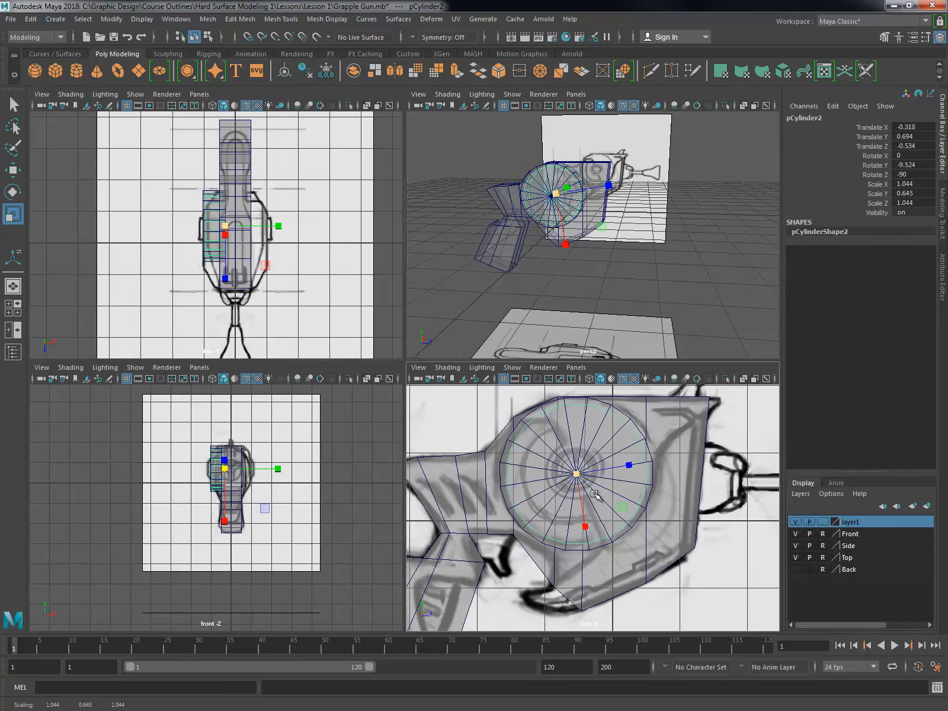
{"action": "key", "text": "w"}
{"action": "key", "text": "f"}
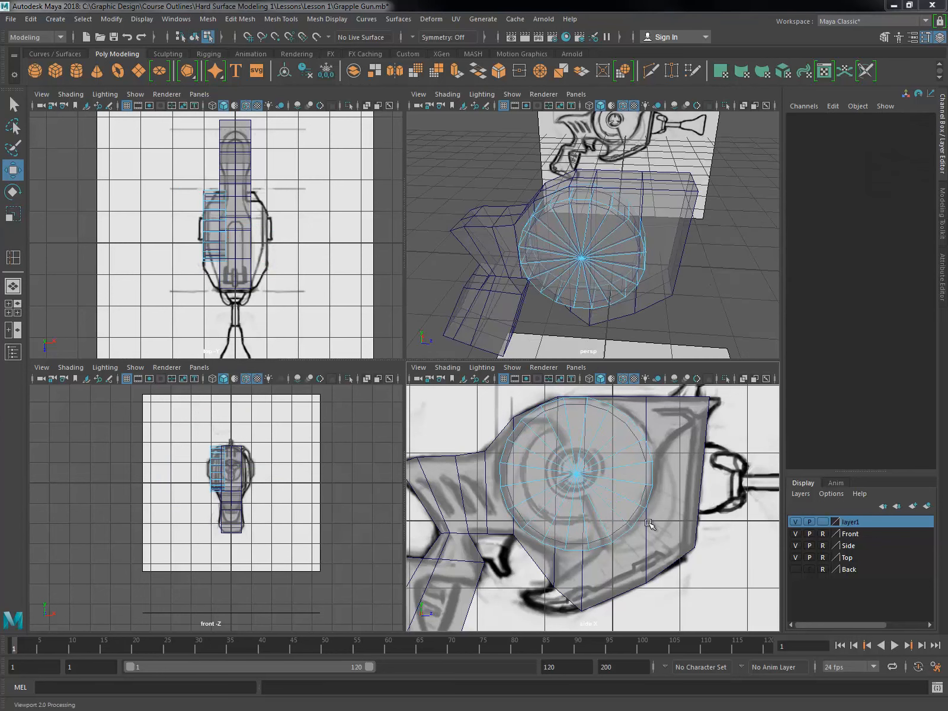
Step: Insert two edge loops across the half cylinder's rim, at the upper and lower ends of the sketched slot line in the side view
{"action": "left_click", "coordinate": [580, 201]}
{"action": "right_click", "coordinate": [582, 202], "text": "shift"}
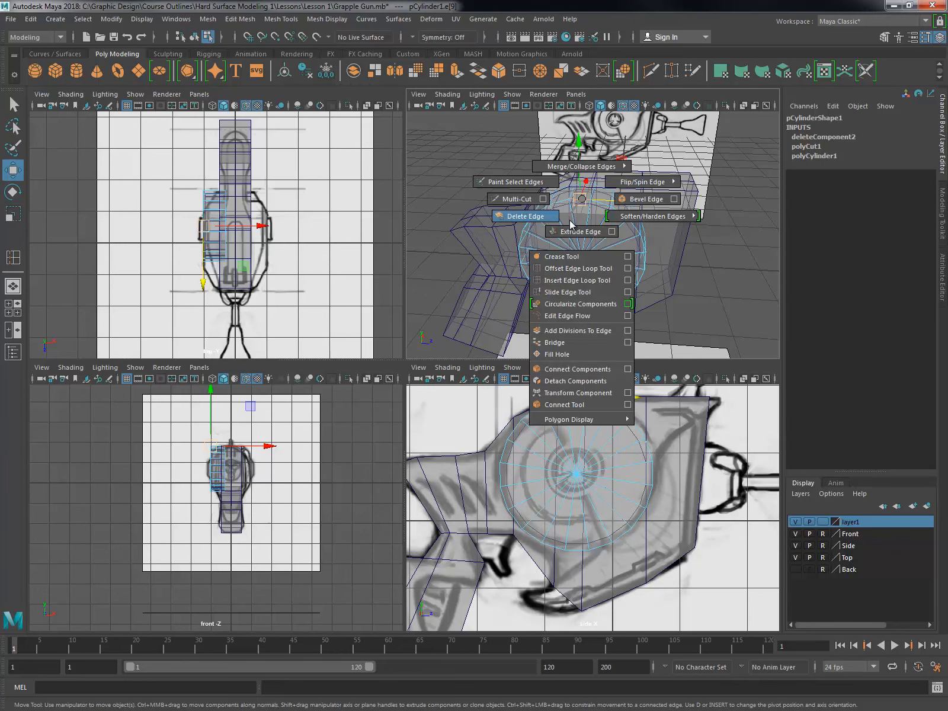
{"action": "left_click", "coordinate": [619, 280]}
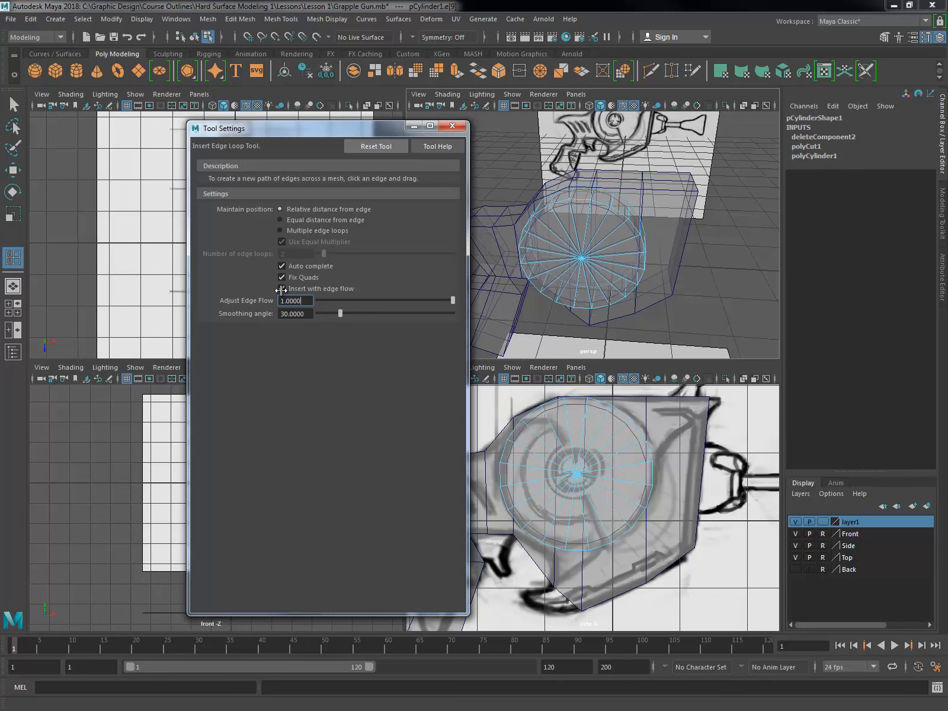
{"action": "left_click", "coordinate": [452, 126]}
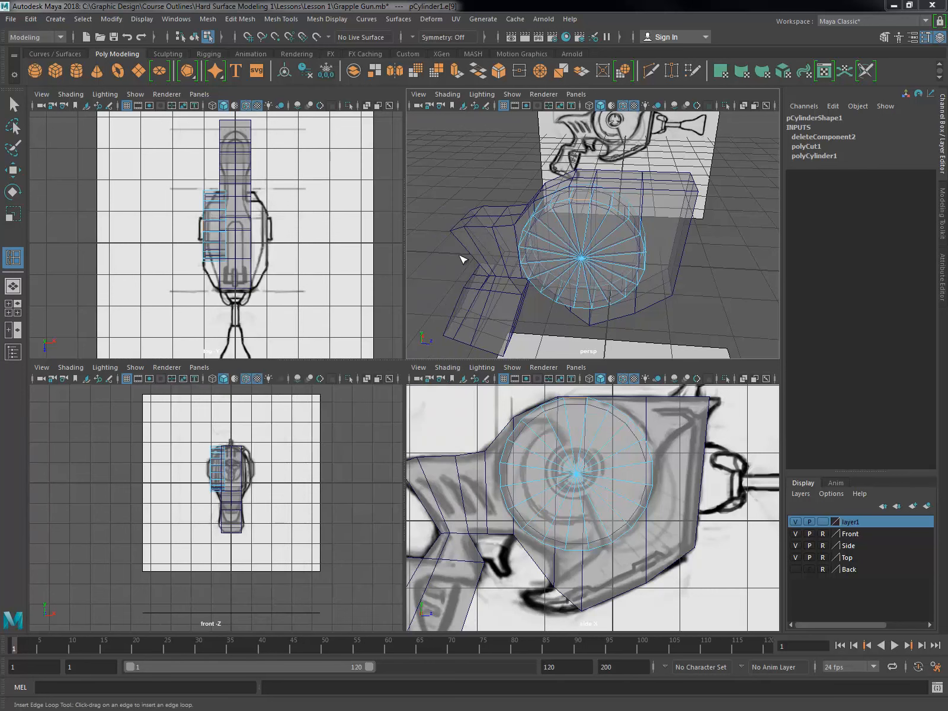
{"action": "left_click", "coordinate": [557, 400]}
{"action": "left_click", "coordinate": [559, 401]}
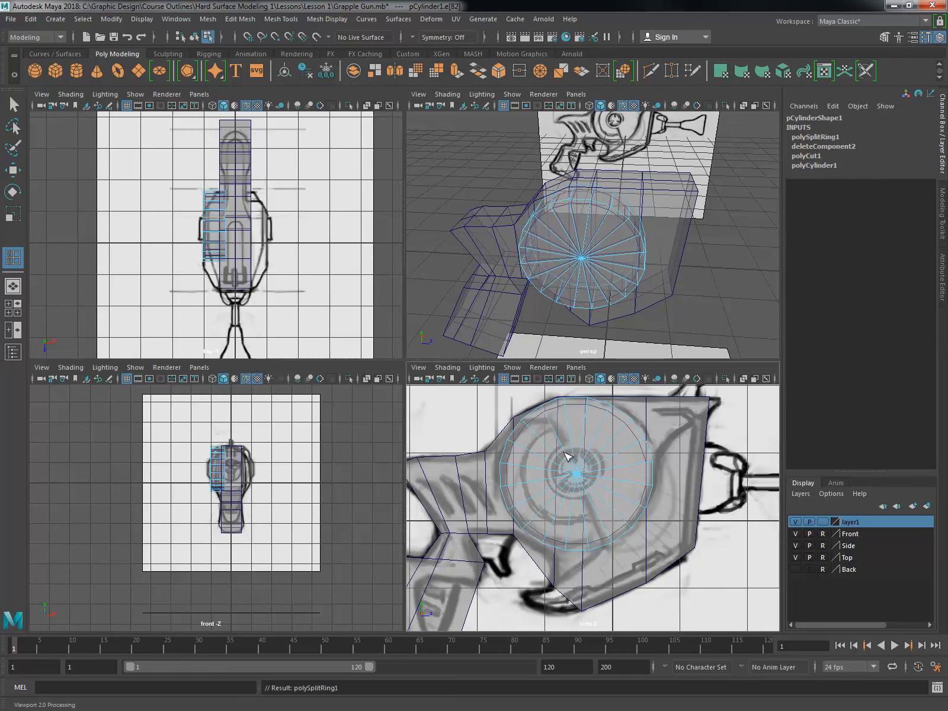
{"action": "scroll", "coordinate": [579, 501], "scroll_direction": "up", "scroll_amount": 2}
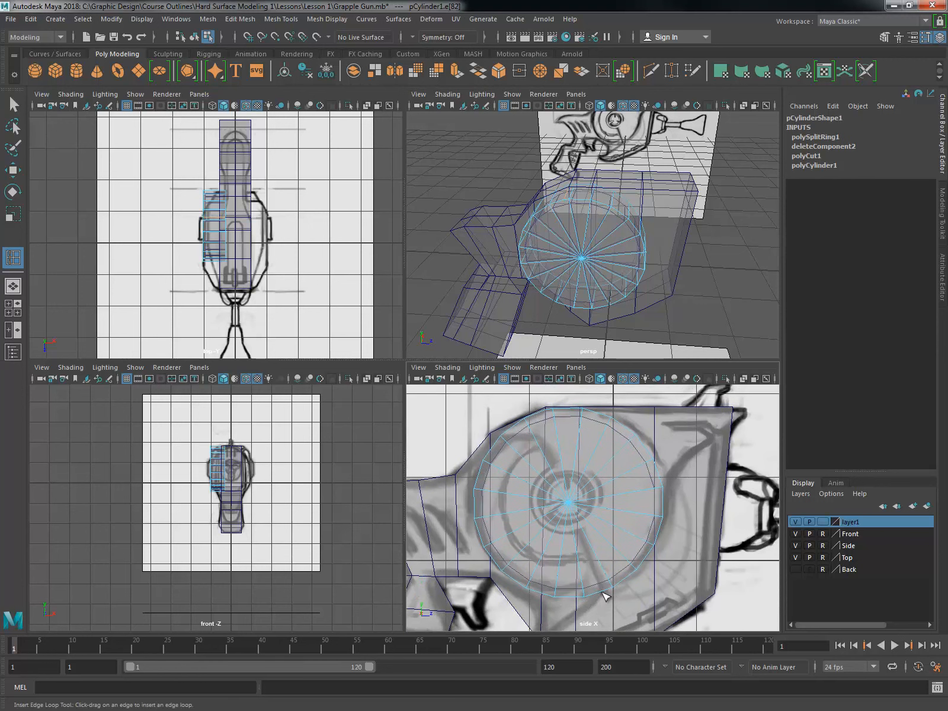
{"action": "left_click", "coordinate": [603, 592]}
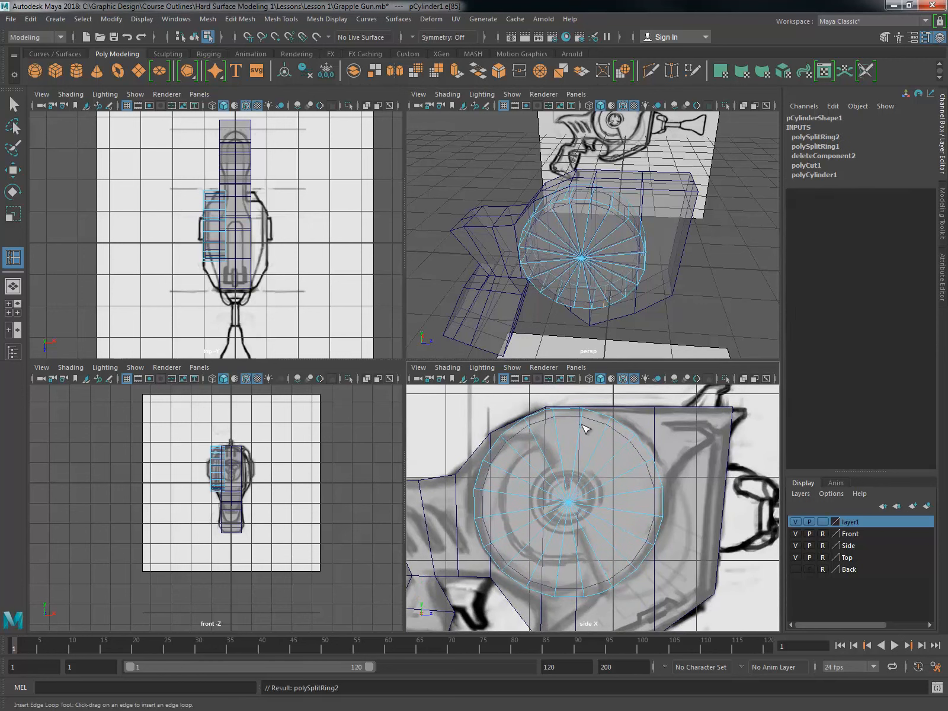
Step: Cut an edge with Multi-Cut from the upper inserted loop on the cap's rim to the half cylinder's centre vertex
{"action": "key", "text": "w"}
{"action": "right_click_drag", "start_coordinate": [538, 357], "coordinate": [538, 325]}
{"action": "right_click_drag", "start_coordinate": [545, 410], "coordinate": [495, 413], "text": "shift"}
{"action": "left_click_drag", "start_coordinate": [570, 185], "coordinate": [593, 224], "text": "alt"}
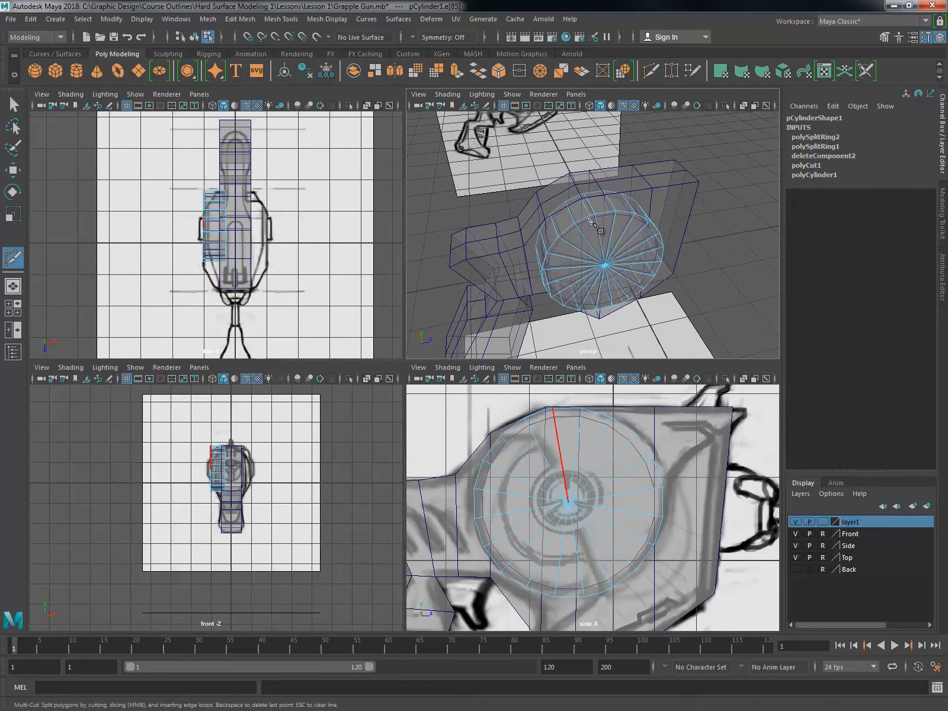
{"action": "left_click", "coordinate": [590, 216]}
{"action": "left_click", "coordinate": [607, 265]}
{"action": "right_click", "coordinate": [606, 265]}
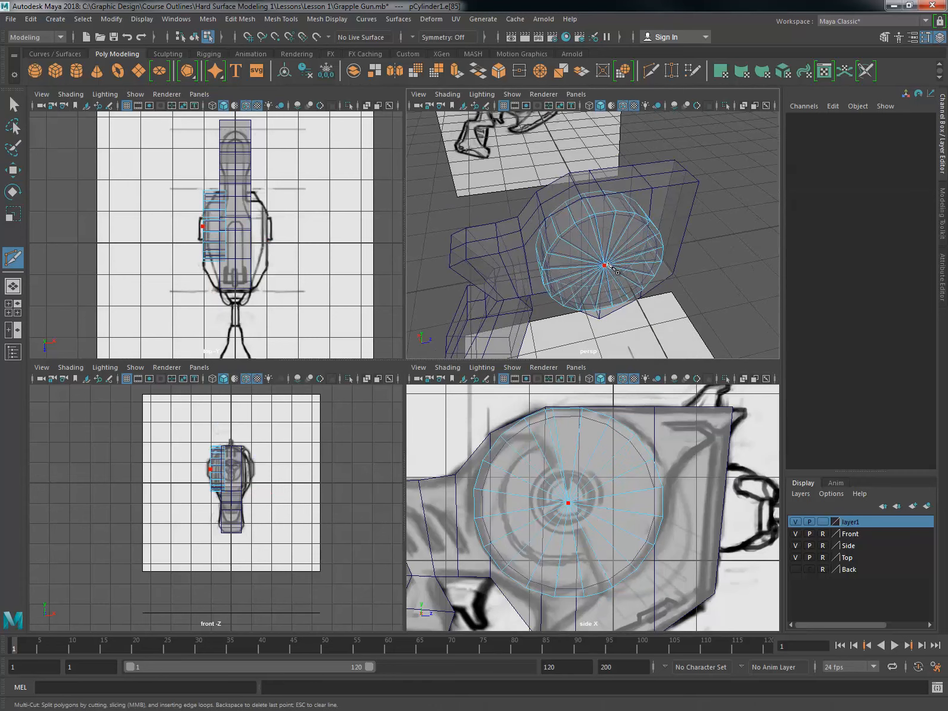
Step: Cut a second edge with Multi-Cut between the cap's centre vertex and the lower inserted loop on the rim
{"action": "left_click_drag", "start_coordinate": [533, 264], "coordinate": [551, 174], "text": "alt"}
{"action": "right_click_drag", "start_coordinate": [554, 178], "coordinate": [616, 213], "text": "alt"}
{"action": "left_click", "coordinate": [628, 255]}
{"action": "left_click_drag", "start_coordinate": [619, 225], "coordinate": [632, 259], "text": "alt"}
{"action": "left_click", "coordinate": [671, 298]}
{"action": "left_click", "coordinate": [671, 299]}
{"action": "right_click", "coordinate": [601, 167]}
{"action": "right_click_drag", "start_coordinate": [632, 259], "coordinate": [592, 283], "text": "alt"}
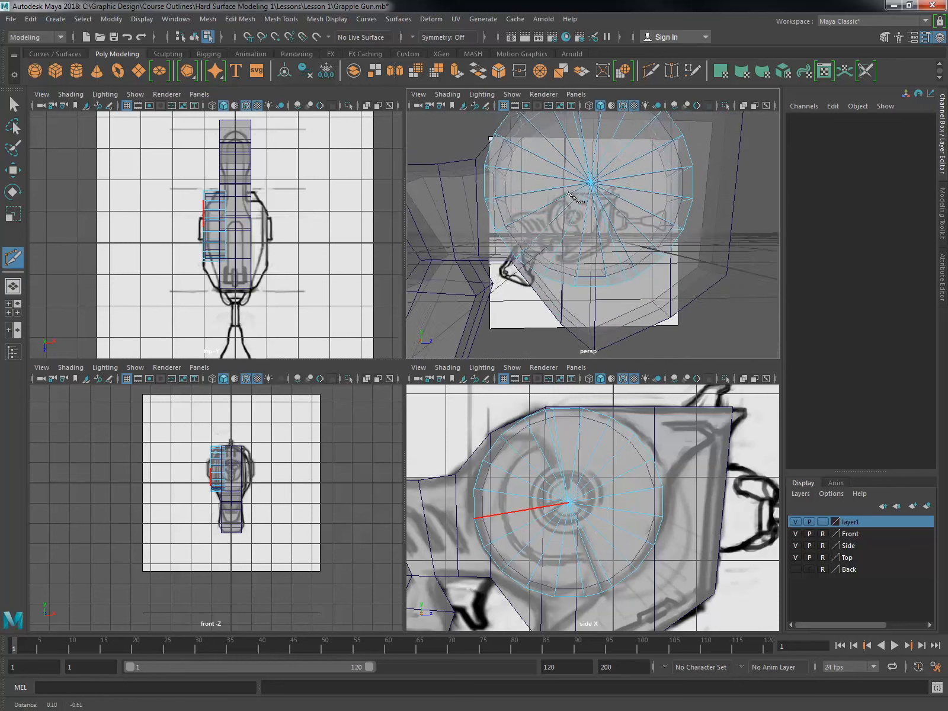
{"action": "mouse_move", "coordinate": [592, 283]}
{"action": "left_mouse_down", "text": "alt"}
{"action": "mouse_move", "coordinate": [598, 209]}
{"action": "mouse_move", "coordinate": [596, 287]}
{"action": "left_mouse_up", "text": "alt"}
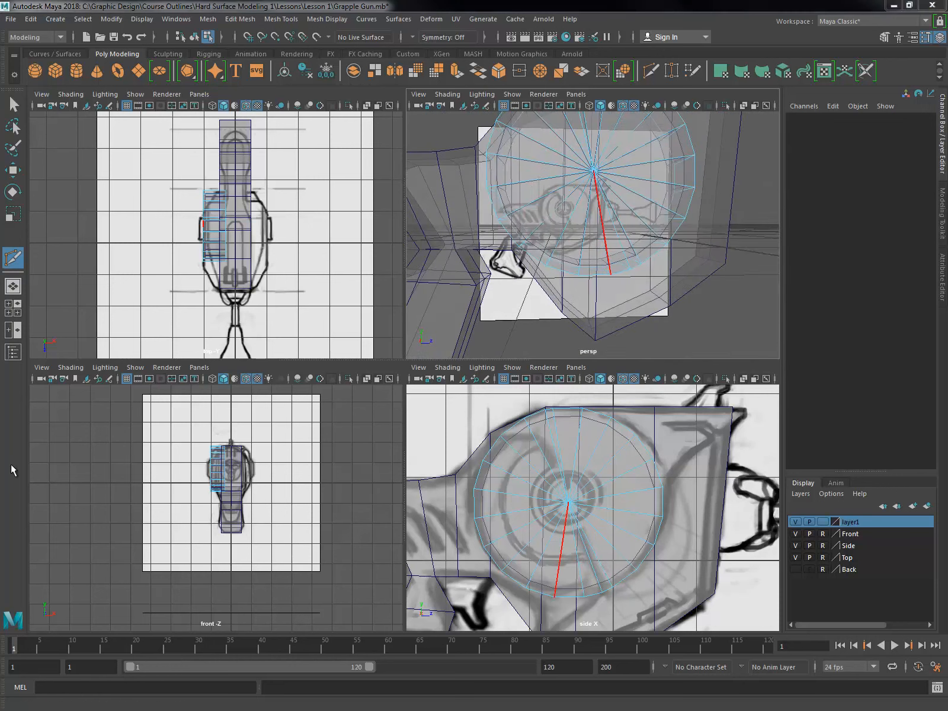
{"action": "left_click", "coordinate": [641, 263]}
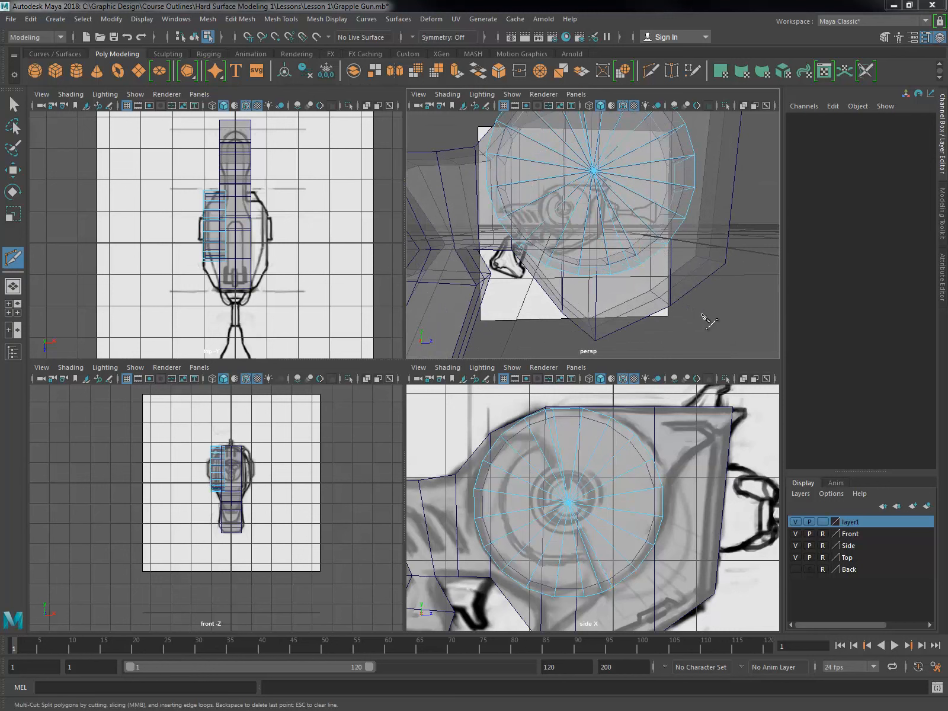
{"action": "key", "text": "w"}
Step: Move the half cylinder out to the side and delete the leftover duplicate against the gun body
{"action": "right_click_drag", "start_coordinate": [618, 357], "coordinate": [621, 434]}
{"action": "left_click", "coordinate": [674, 399]}
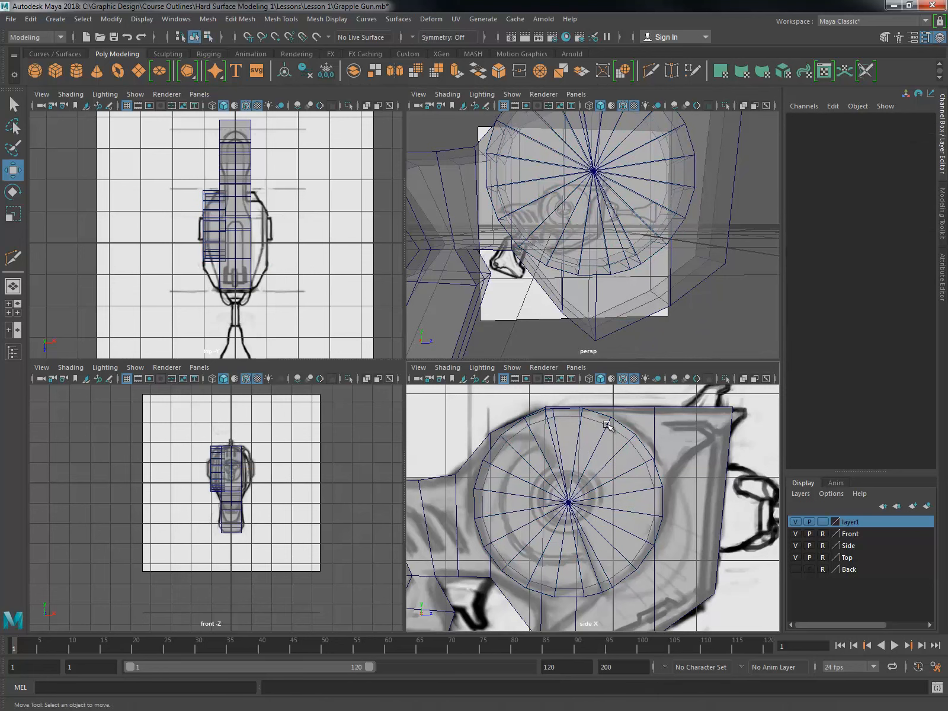
{"action": "left_click_drag", "start_coordinate": [608, 423], "coordinate": [622, 438]}
{"action": "left_click_drag", "start_coordinate": [659, 290], "coordinate": [714, 243], "text": "alt"}
{"action": "left_click", "coordinate": [624, 133]}
{"action": "left_click_drag", "start_coordinate": [559, 194], "coordinate": [766, 284]}
{"action": "left_click", "coordinate": [673, 186]}
{"action": "key", "text": "Delete"}
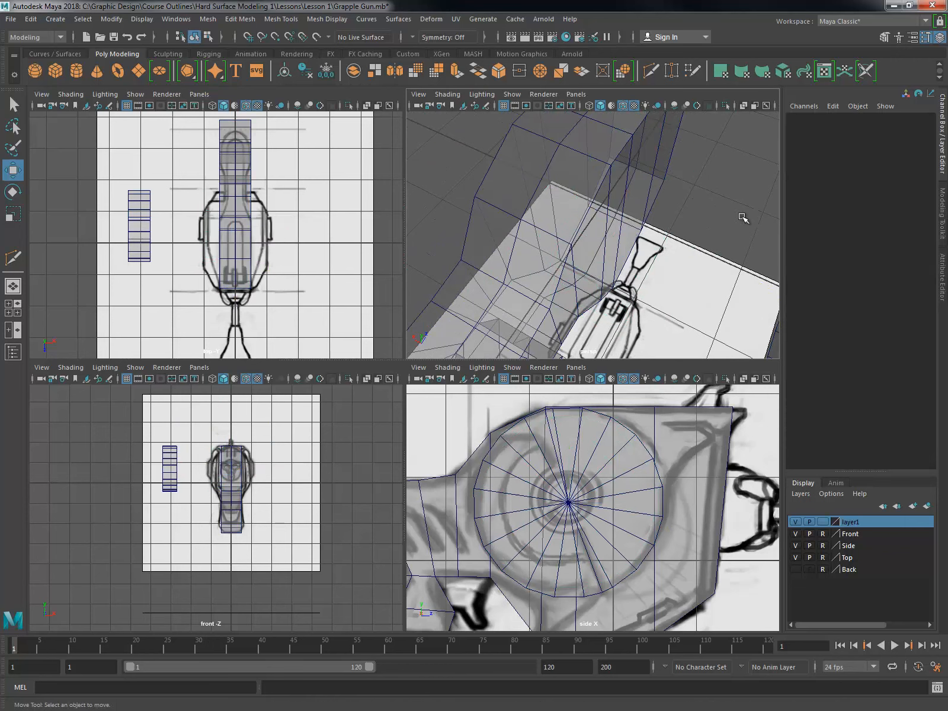
Step: Move the half cylinder back toward the gun body to a Translate X of about -1.071
{"action": "right_click_drag", "start_coordinate": [658, 239], "coordinate": [551, 230], "text": "alt"}
{"action": "left_click", "coordinate": [732, 280]}
{"action": "left_click_drag", "start_coordinate": [665, 253], "coordinate": [583, 215]}
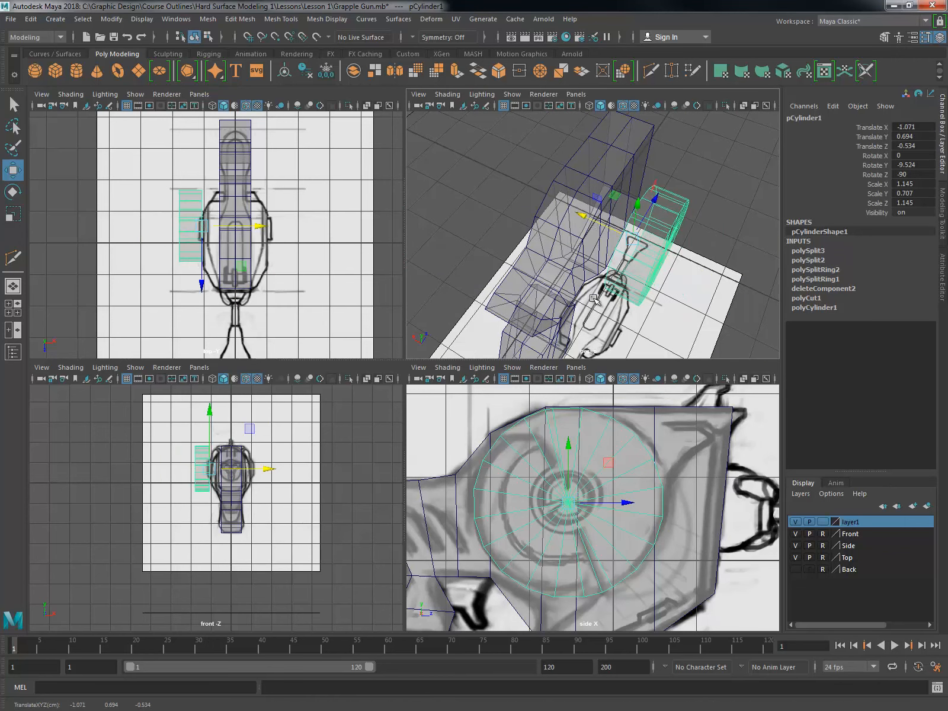
Step: Extrude the half cylinder's outer cap faces, scaling them in to a Local Scale of about 0.535 and pulling them outward into a bevelled rim
{"action": "left_click_drag", "start_coordinate": [594, 299], "coordinate": [667, 272], "text": "alt"}
{"action": "mouse_move", "coordinate": [599, 277]}
{"action": "right_mouse_down"}
{"action": "mouse_move", "coordinate": [599, 248]}
{"action": "mouse_move", "coordinate": [606, 295]}
{"action": "right_mouse_up"}
{"action": "key", "text": "q"}
{"action": "left_click_drag", "start_coordinate": [551, 488], "coordinate": [583, 513]}
{"action": "left_click_drag", "start_coordinate": [621, 314], "coordinate": [582, 256], "text": "alt"}
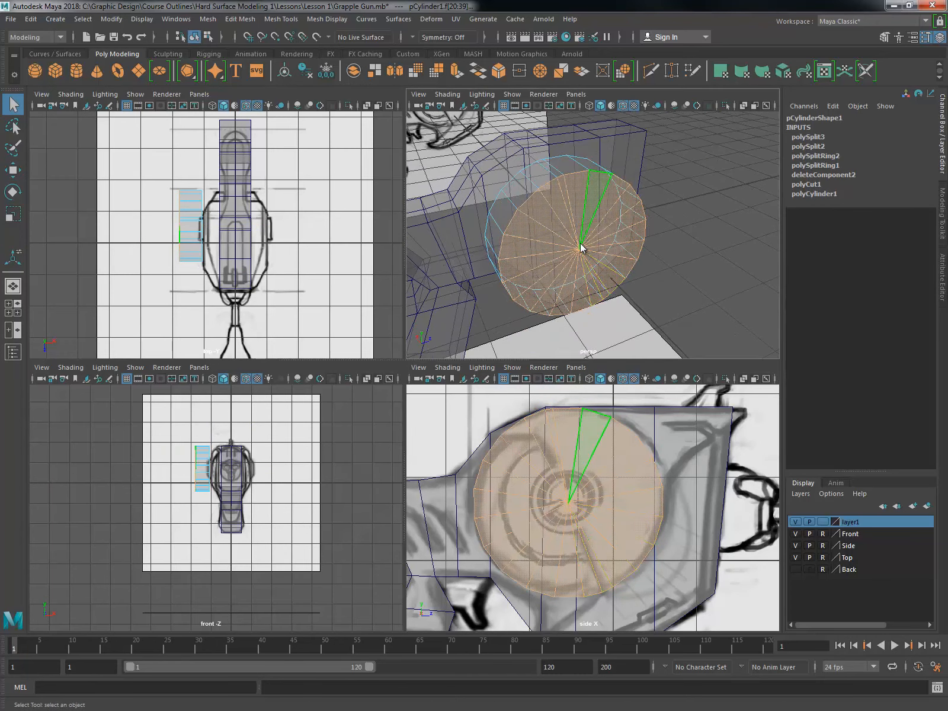
{"action": "right_click_drag", "start_coordinate": [581, 248], "coordinate": [583, 266], "text": "shift"}
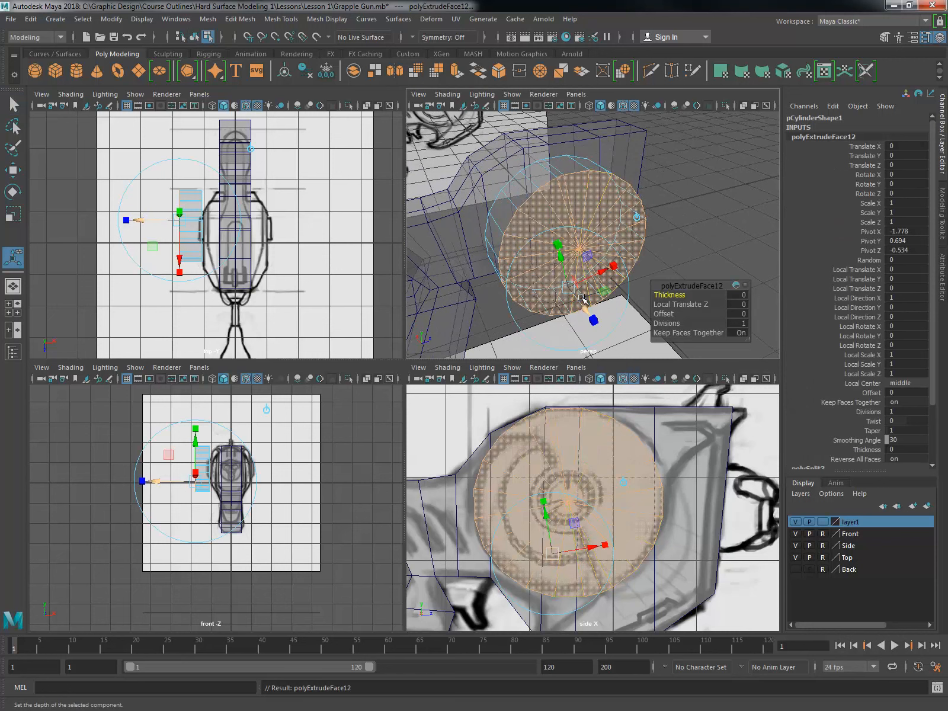
{"action": "left_click_drag", "start_coordinate": [616, 267], "coordinate": [557, 295]}
{"action": "left_click_drag", "start_coordinate": [591, 250], "coordinate": [591, 200]}
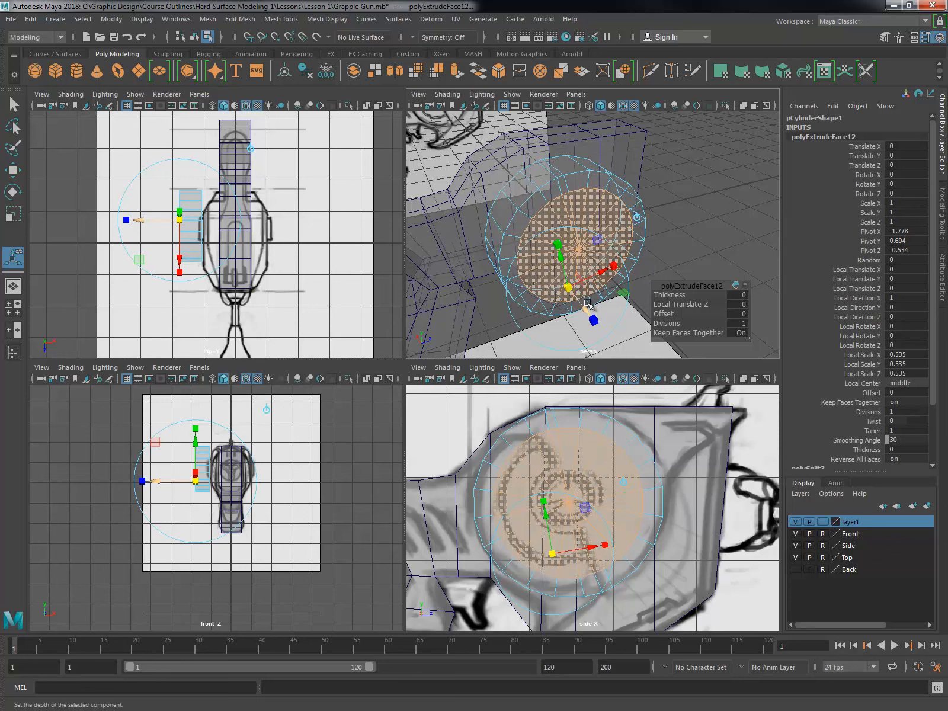
{"action": "left_click_drag", "start_coordinate": [593, 320], "coordinate": [618, 150]}
{"action": "right_click_drag", "start_coordinate": [616, 149], "coordinate": [614, 182]}
Step: Return to object selection and move the half cylinder into the gun body to a Translate X of about -0.131, matching the top sketch
{"action": "left_click_drag", "start_coordinate": [643, 175], "coordinate": [720, 190], "text": "alt"}
{"action": "left_click", "coordinate": [716, 185]}
{"action": "right_click_drag", "start_coordinate": [647, 144], "coordinate": [688, 130]}
{"action": "left_click", "coordinate": [664, 142]}
{"action": "left_click", "coordinate": [664, 145]}
{"action": "key", "text": "w"}
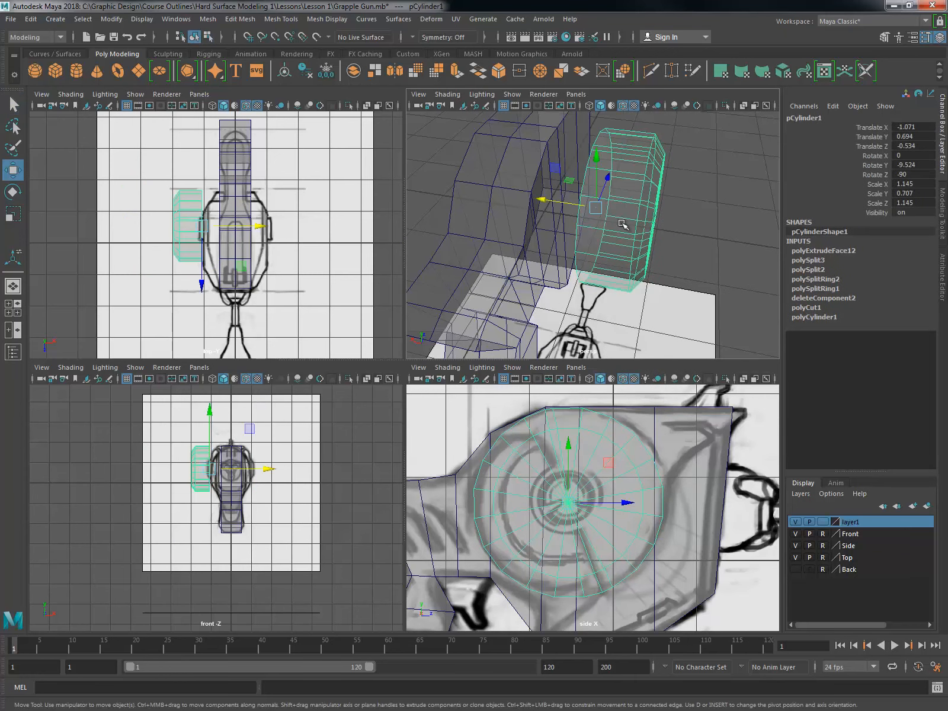
{"action": "left_click_drag", "start_coordinate": [545, 200], "coordinate": [524, 199]}
{"action": "middle_click_drag", "start_coordinate": [302, 262], "coordinate": [326, 266], "text": "alt"}
{"action": "key", "text": "space"}
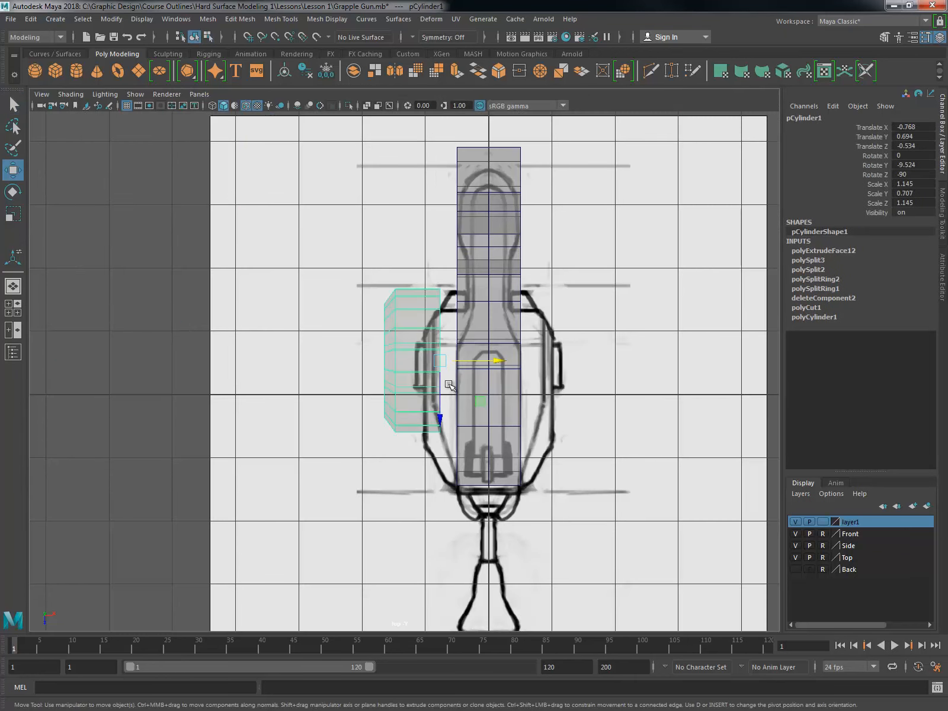
{"action": "left_click_drag", "start_coordinate": [500, 363], "coordinate": [541, 396]}
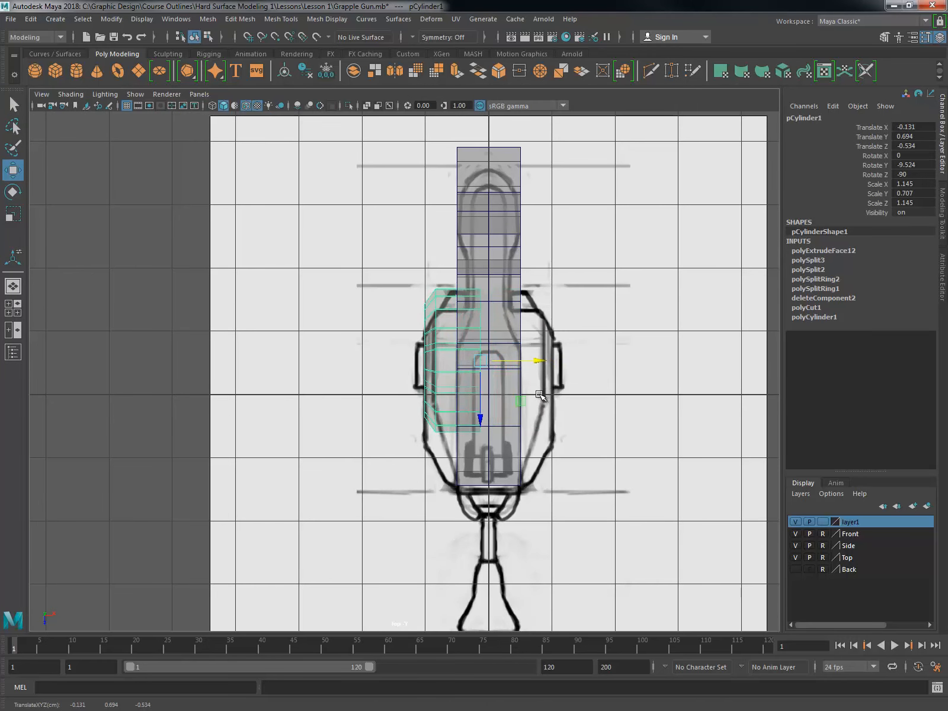
Step: Duplicate the half cylinder and shrink the copy proportionally to a Scale X and Z of about 1.059
{"action": "key", "text": "space"}
{"action": "key", "text": "space"}
{"action": "left_click_drag", "start_coordinate": [333, 388], "coordinate": [479, 402], "text": "alt"}
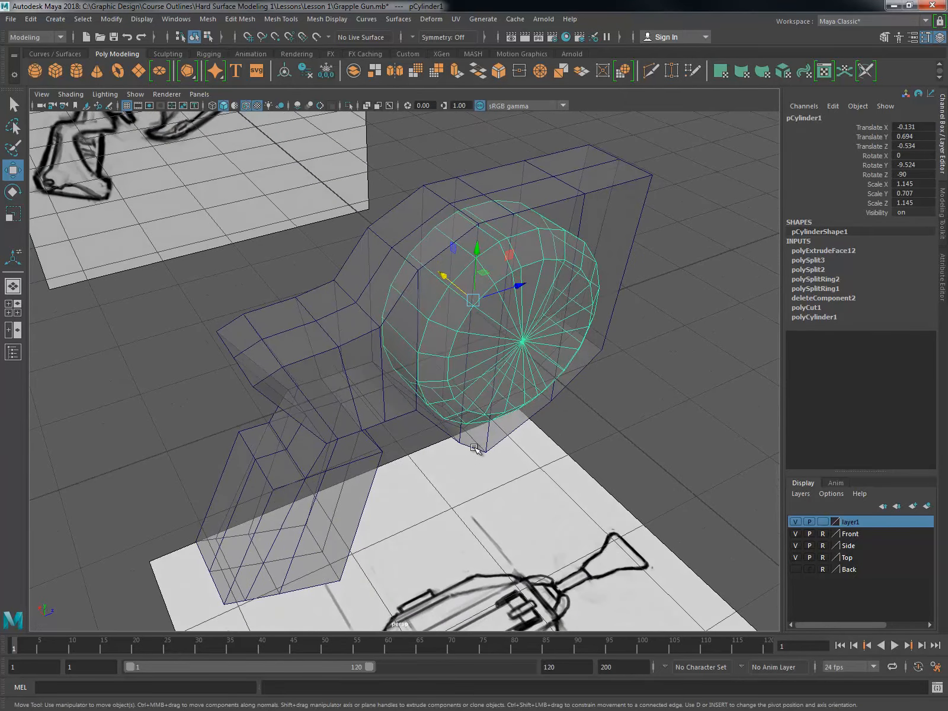
{"action": "key", "text": "space"}
{"action": "key", "text": "space"}
{"action": "scroll", "coordinate": [678, 446], "scroll_direction": "up", "scroll_amount": 6}
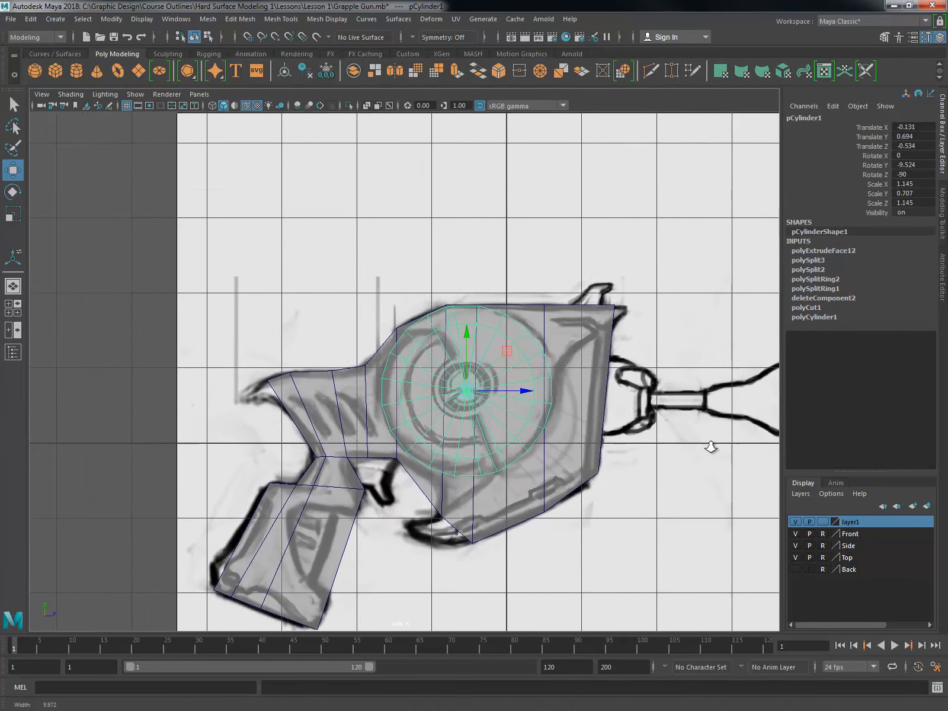
{"action": "scroll", "coordinate": [675, 443], "scroll_direction": "up", "scroll_amount": 1}
{"action": "middle_click_drag", "start_coordinate": [671, 440], "coordinate": [660, 470], "text": "alt"}
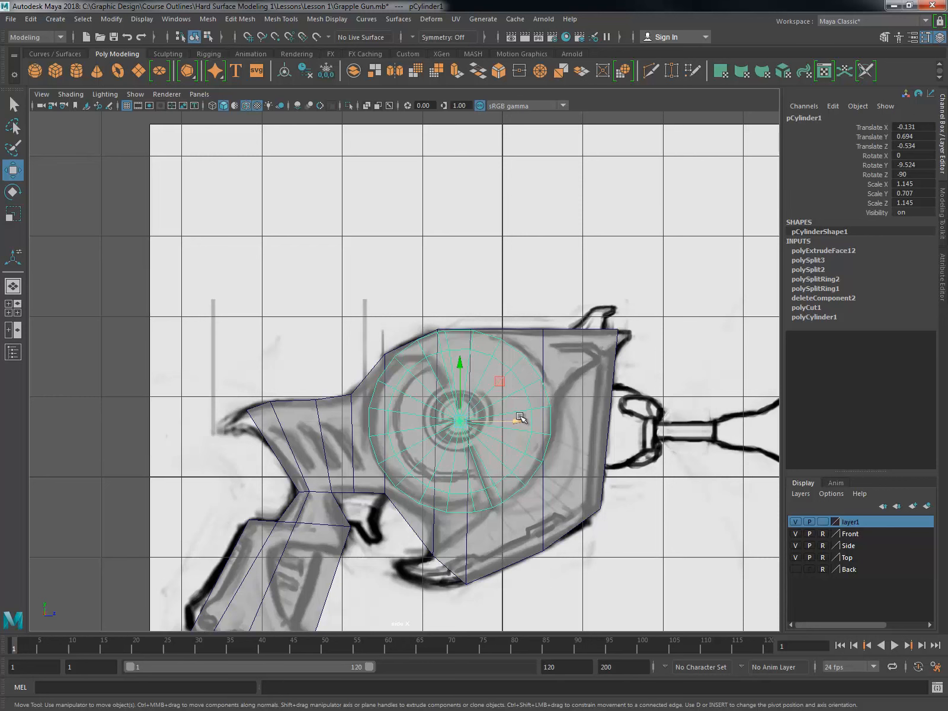
{"action": "key", "text": "ctrl+d"}
{"action": "key", "text": "r"}
{"action": "left_click_drag", "start_coordinate": [460, 421], "coordinate": [447, 421]}
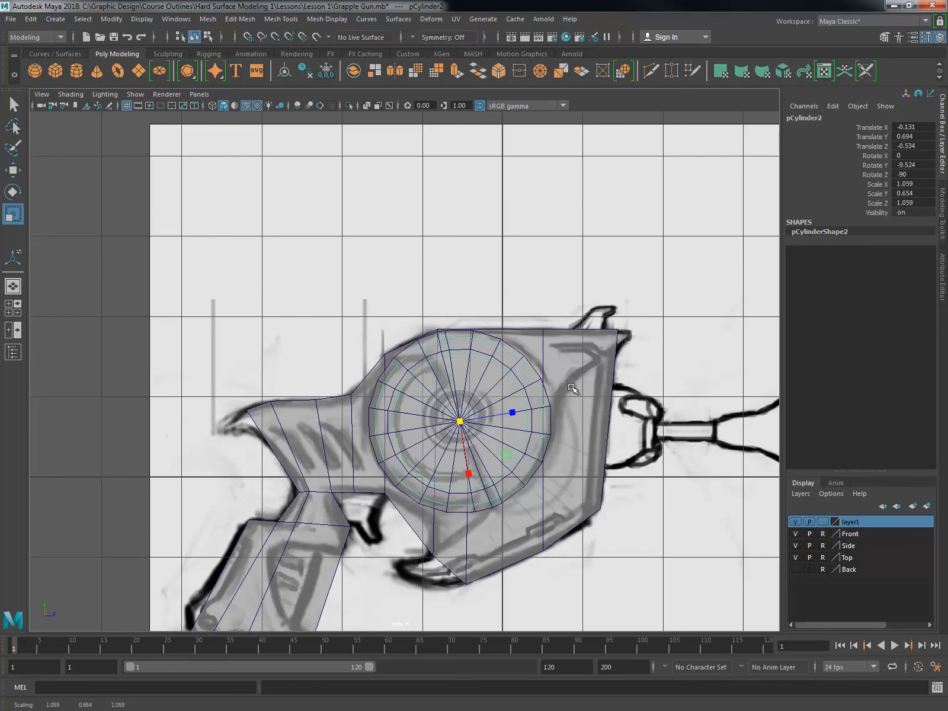
Step: Move the shrunken copy outward from the gun to a Translate X of about -0.679
{"action": "left_click_drag", "start_coordinate": [596, 355], "coordinate": [593, 349], "text": "alt"}
{"action": "key", "text": "space"}
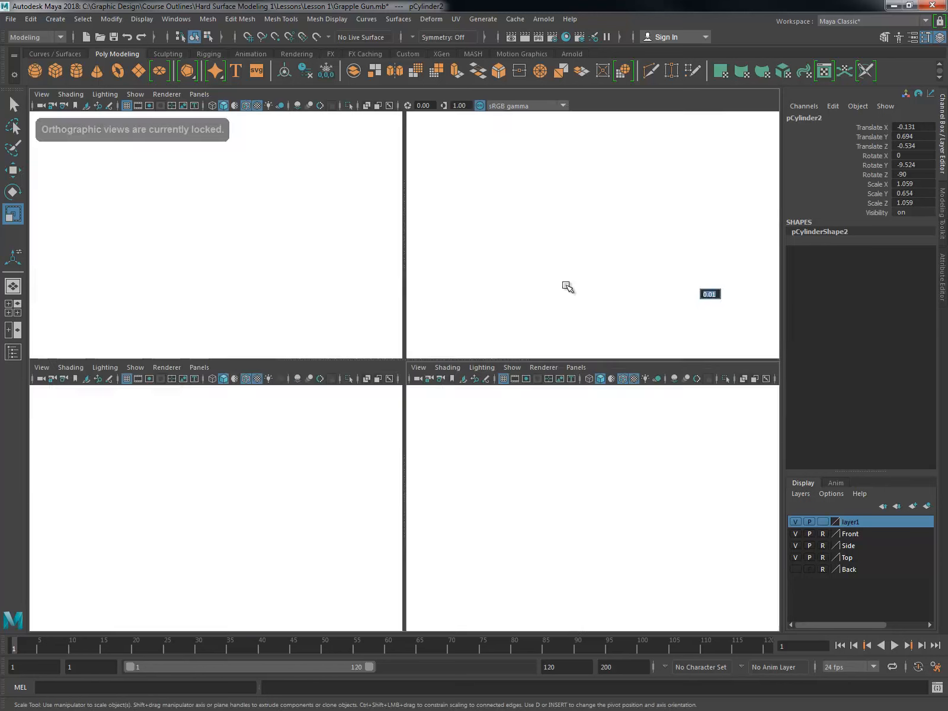
{"action": "key", "text": "space"}
{"action": "left_click_drag", "start_coordinate": [529, 359], "coordinate": [544, 376], "text": "alt"}
{"action": "key", "text": "w"}
{"action": "left_click_drag", "start_coordinate": [443, 284], "coordinate": [470, 311]}
{"action": "left_click_drag", "start_coordinate": [625, 376], "coordinate": [605, 360], "text": "alt"}
{"action": "key", "text": "space"}
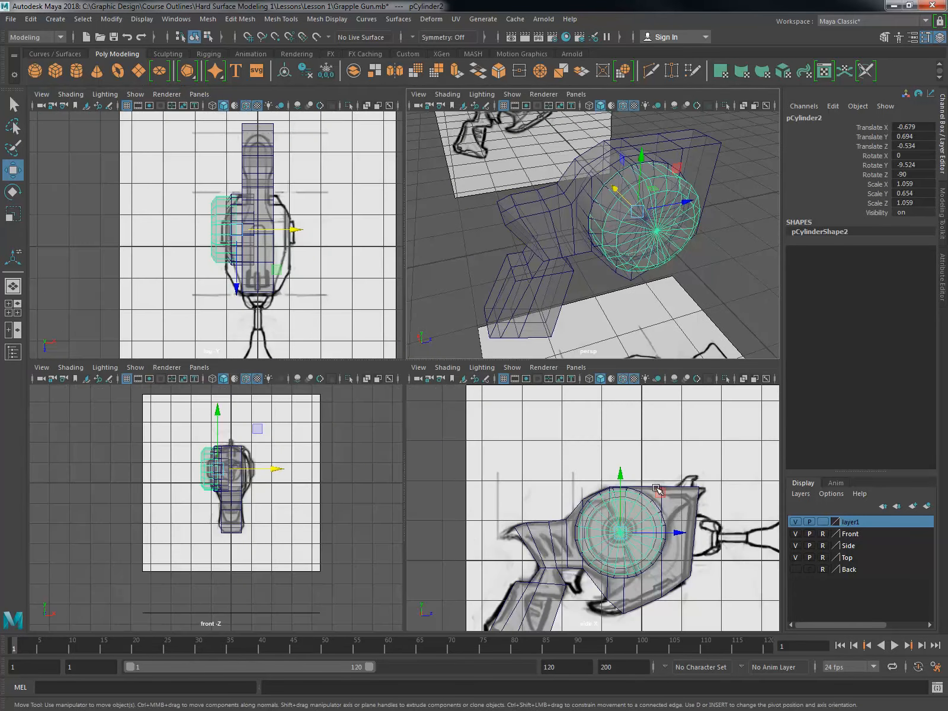
Step: Select the copy's outer cap faces and scale them in to about 0.9 to match the inner circle of the side sketch
{"action": "left_click_drag", "start_coordinate": [682, 251], "coordinate": [676, 230], "text": "alt"}
{"action": "key", "text": "space"}
{"action": "right_click_drag", "start_coordinate": [500, 357], "coordinate": [499, 398]}
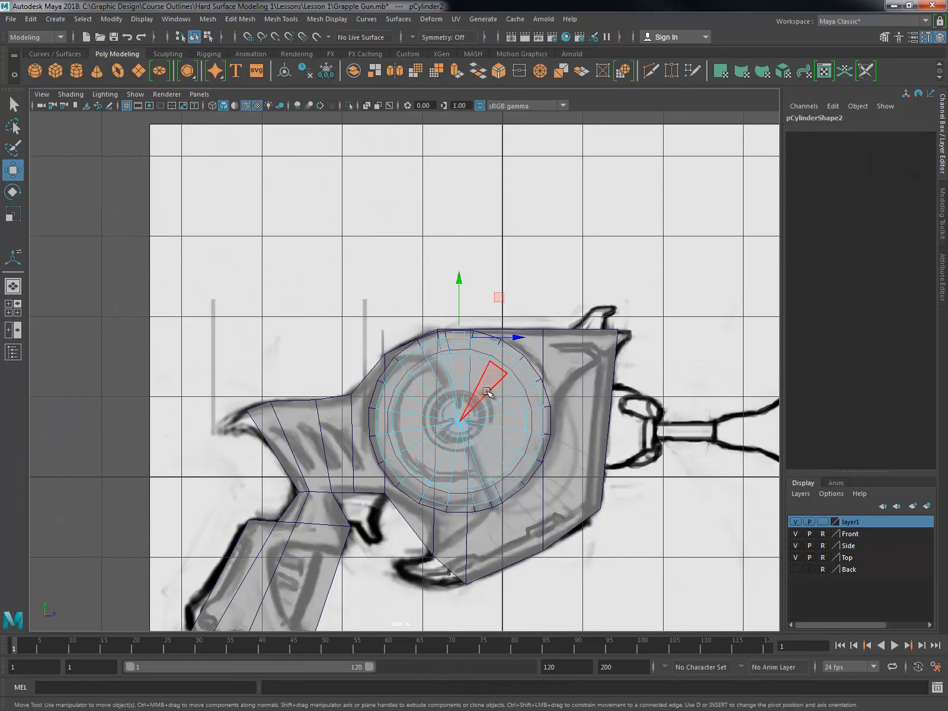
{"action": "left_click_drag", "start_coordinate": [440, 396], "coordinate": [476, 432]}
{"action": "key", "text": "space"}
{"action": "key", "text": "space"}
{"action": "left_click_drag", "start_coordinate": [569, 336], "coordinate": [408, 397], "text": "alt"}
{"action": "key", "text": "space"}
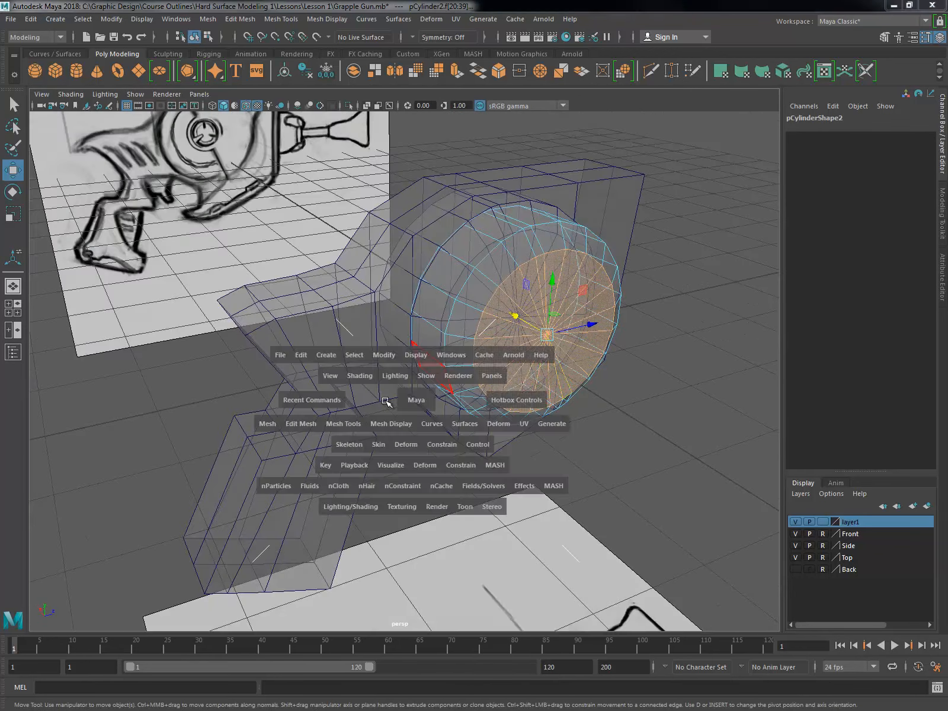
{"action": "key", "text": "space"}
{"action": "key", "text": "e"}
{"action": "key", "text": "r"}
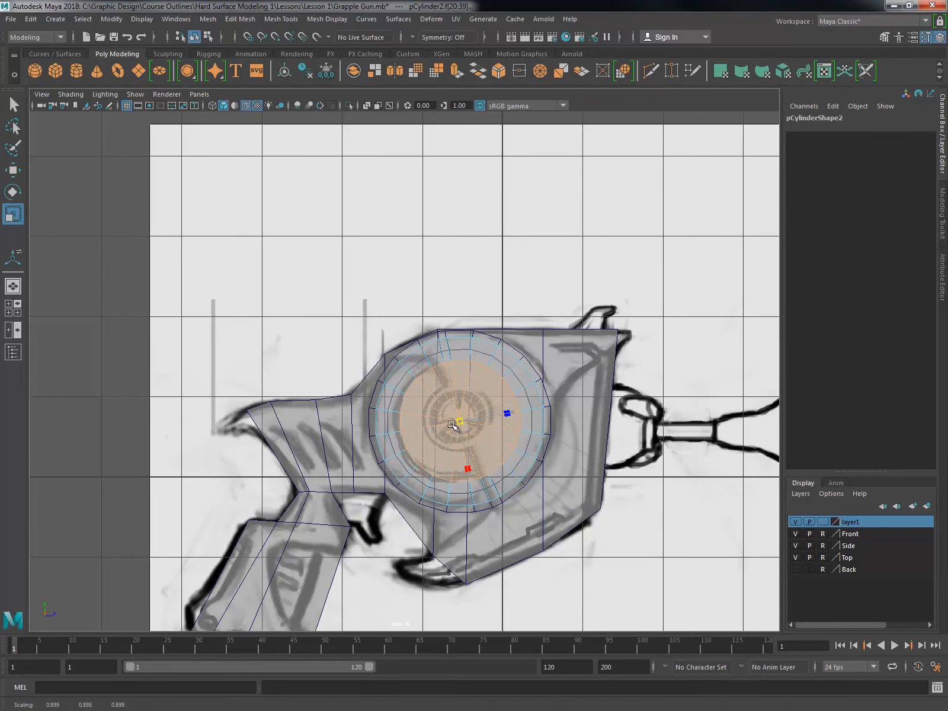
{"action": "left_click_drag", "start_coordinate": [452, 425], "coordinate": [454, 427]}
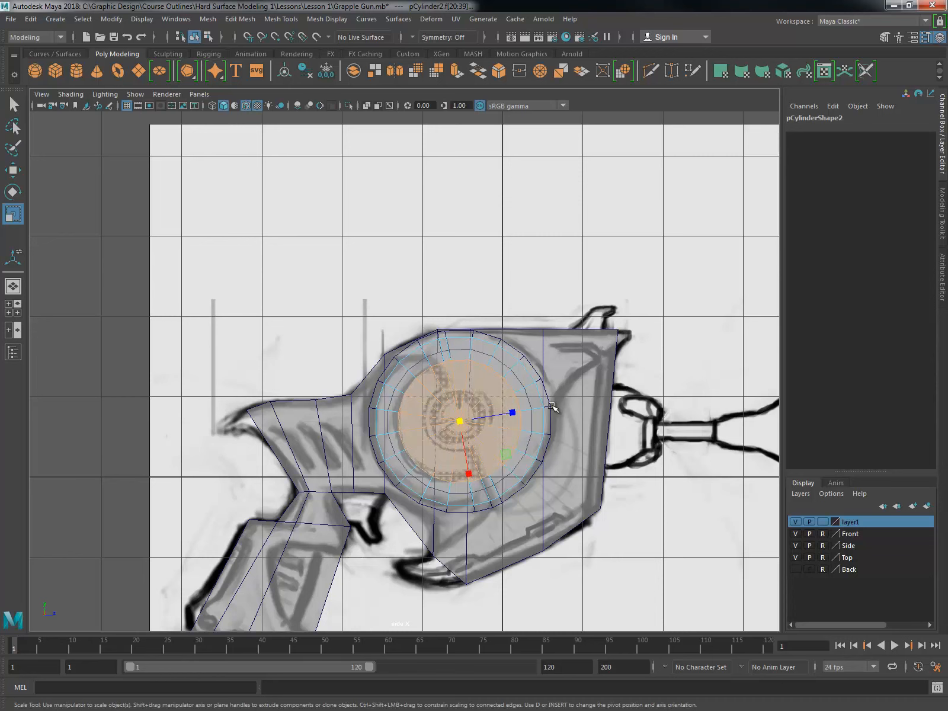
{"action": "right_click", "coordinate": [529, 376]}
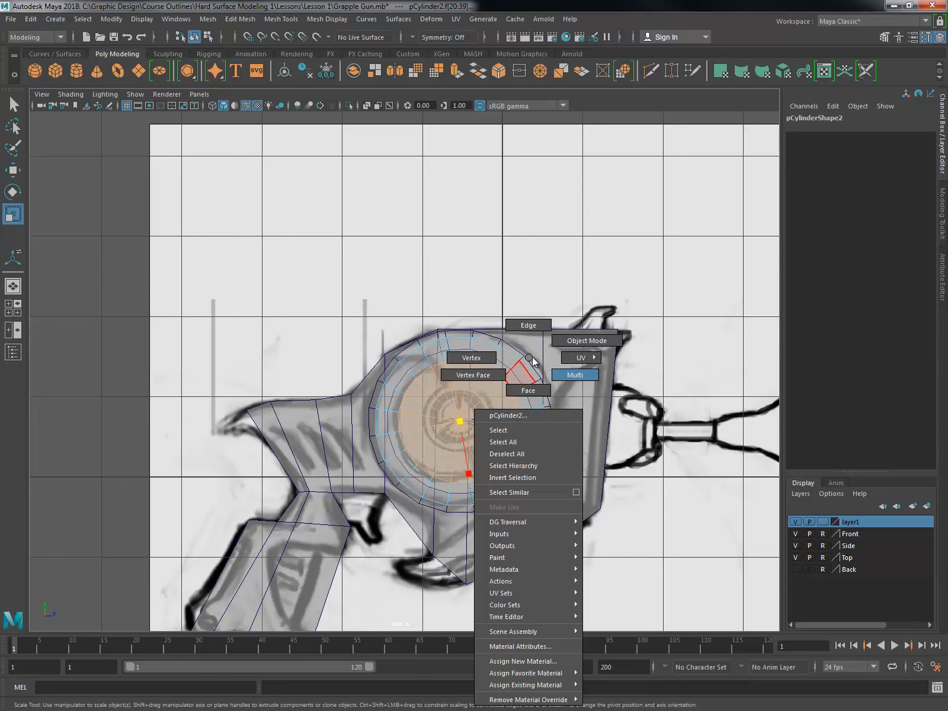
Step: Return to object selection and move the copy inward along X to a Translate X of about 0.014
{"action": "key", "text": "space"}
{"action": "key", "text": "space"}
{"action": "key", "text": "space"}
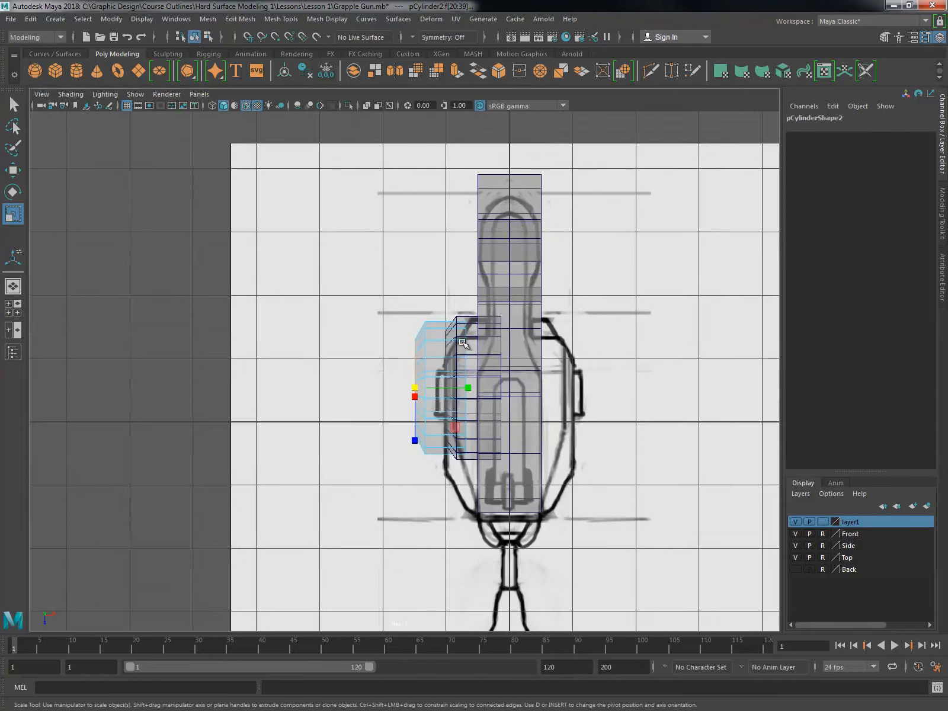
{"action": "key", "text": "F8"}
{"action": "key", "text": "w"}
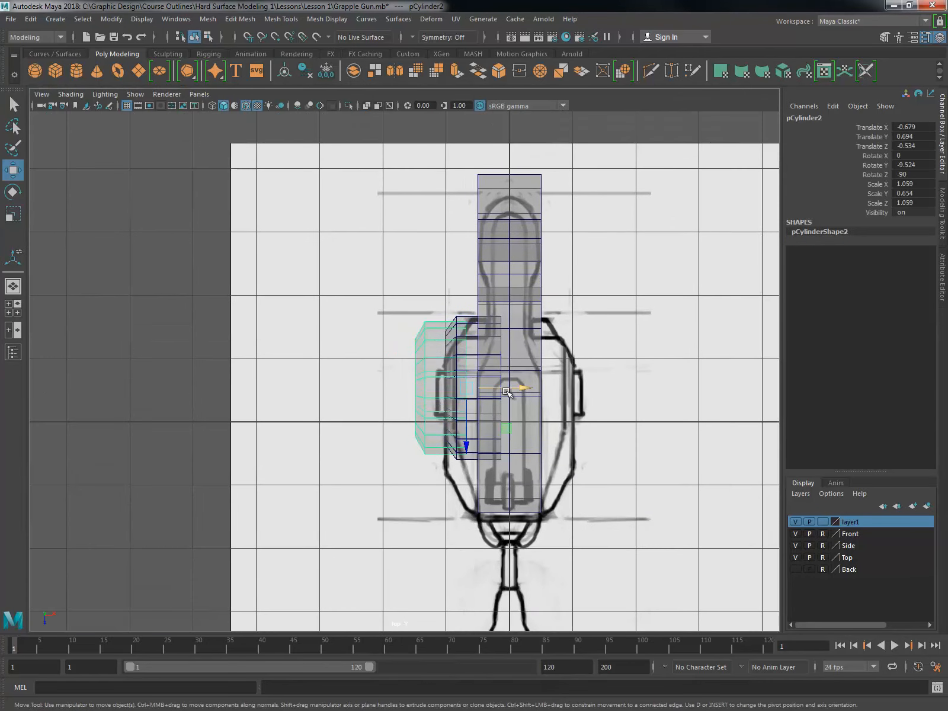
{"action": "left_click_drag", "start_coordinate": [508, 386], "coordinate": [566, 395]}
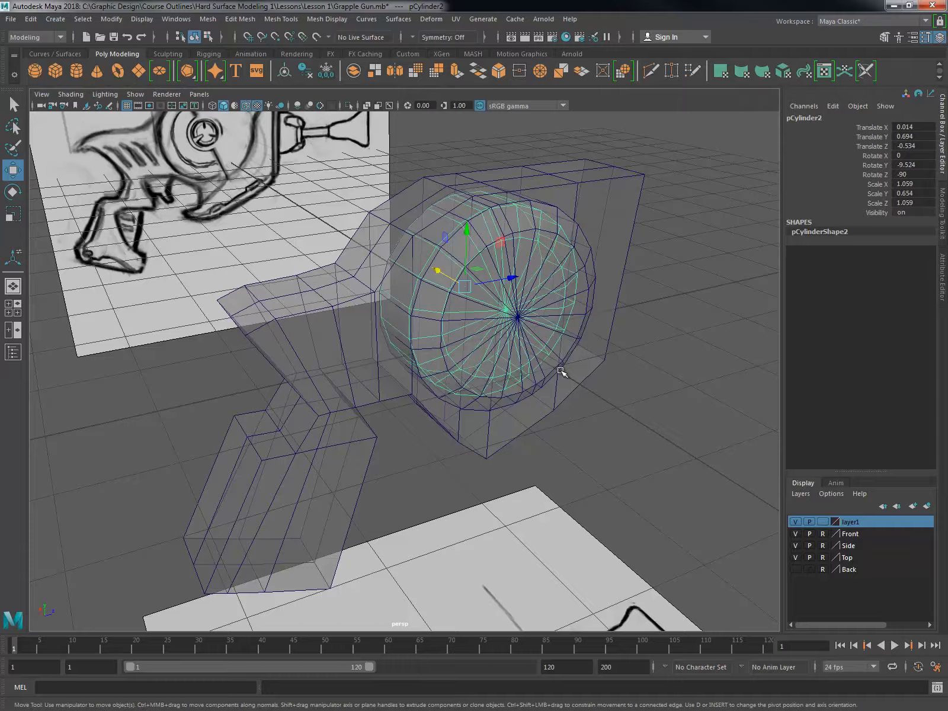
{"action": "left_click_drag", "start_coordinate": [561, 377], "coordinate": [527, 403], "text": "alt"}
{"action": "right_click_drag", "start_coordinate": [551, 305], "coordinate": [524, 354]}
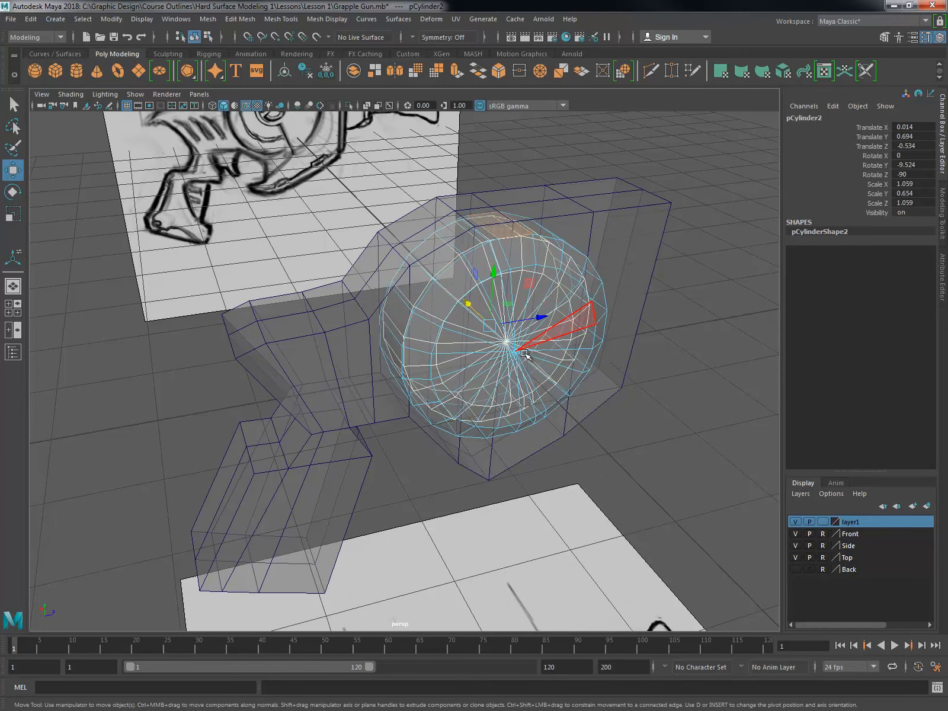
{"action": "key", "text": "ctrl+z"}
Step: Extrude the larger half cylinder's outer cap faces and scale them inward, ending at a Local Scale of about -0.167 on all axes
{"action": "left_click_drag", "start_coordinate": [589, 308], "coordinate": [492, 322], "text": "alt"}
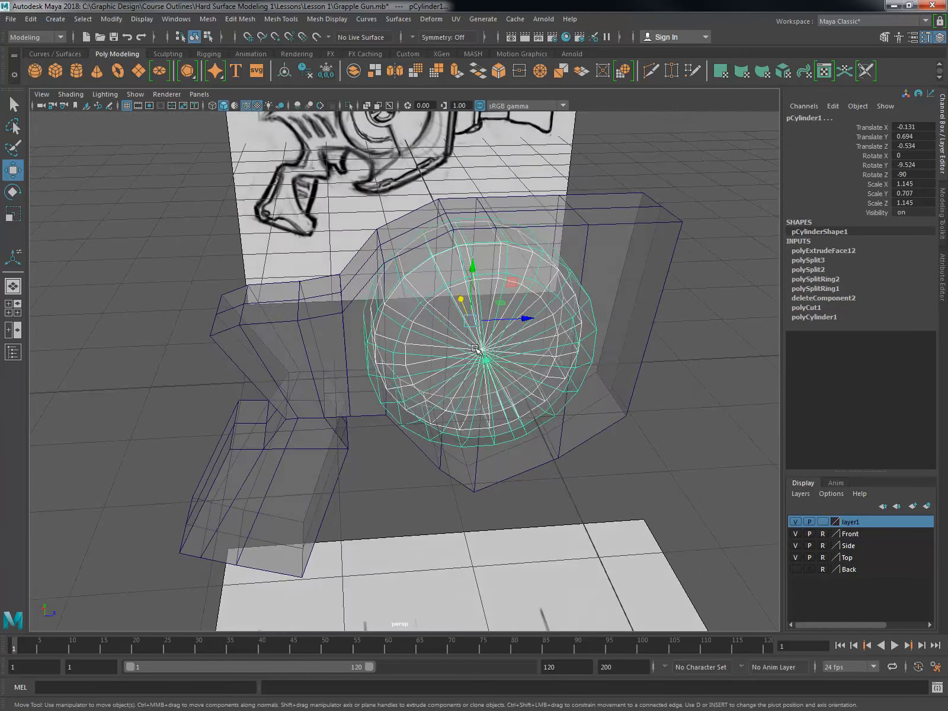
{"action": "right_click_drag", "start_coordinate": [615, 210], "coordinate": [616, 247]}
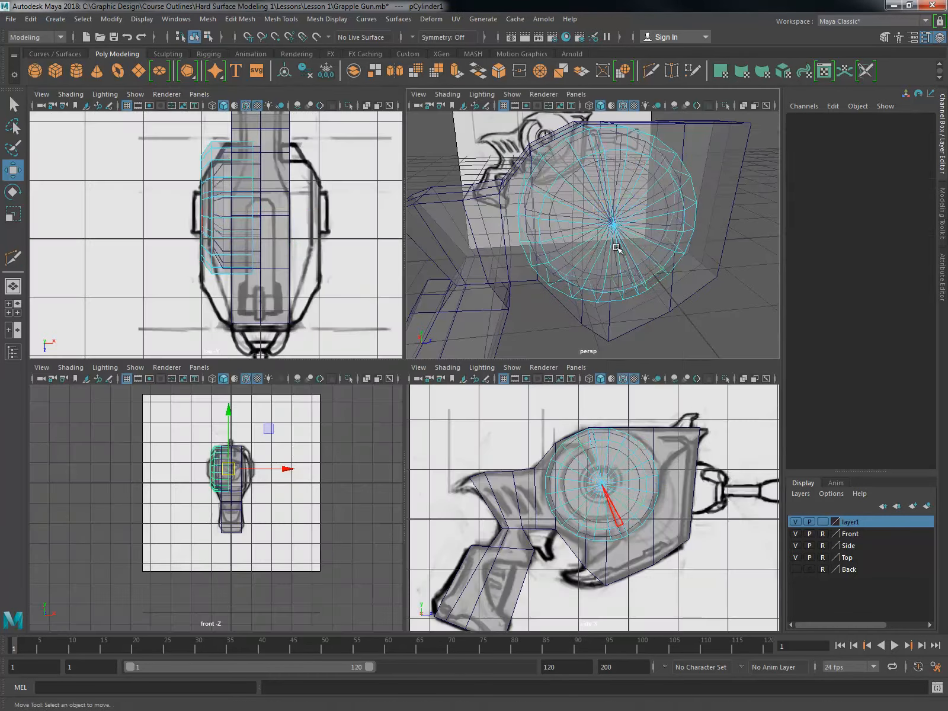
{"action": "left_click_drag", "start_coordinate": [616, 247], "coordinate": [630, 275]}
{"action": "right_click_drag", "start_coordinate": [630, 275], "coordinate": [610, 286], "text": "shift"}
{"action": "left_click_drag", "start_coordinate": [610, 286], "coordinate": [579, 298], "text": "alt"}
{"action": "key", "text": "r"}
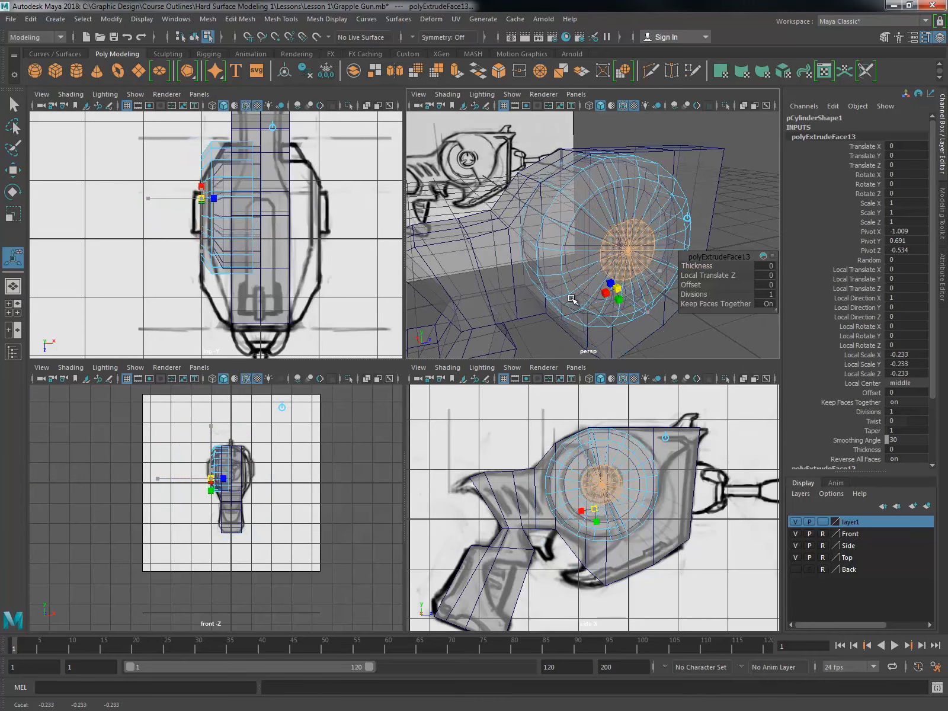
{"action": "left_click_drag", "start_coordinate": [574, 298], "coordinate": [662, 229]}
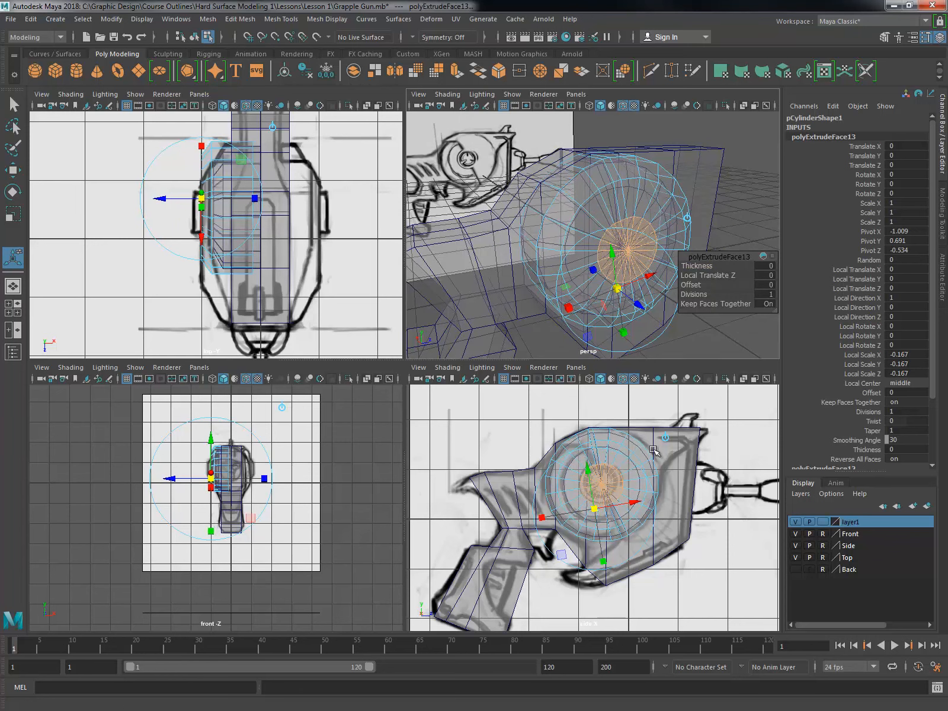
Step: Move the two upper vertices of the extruded inner ring in the side view to line up with the sketch's upper diagonal strut
{"action": "scroll", "coordinate": [654, 450], "scroll_direction": "up", "scroll_amount": 6}
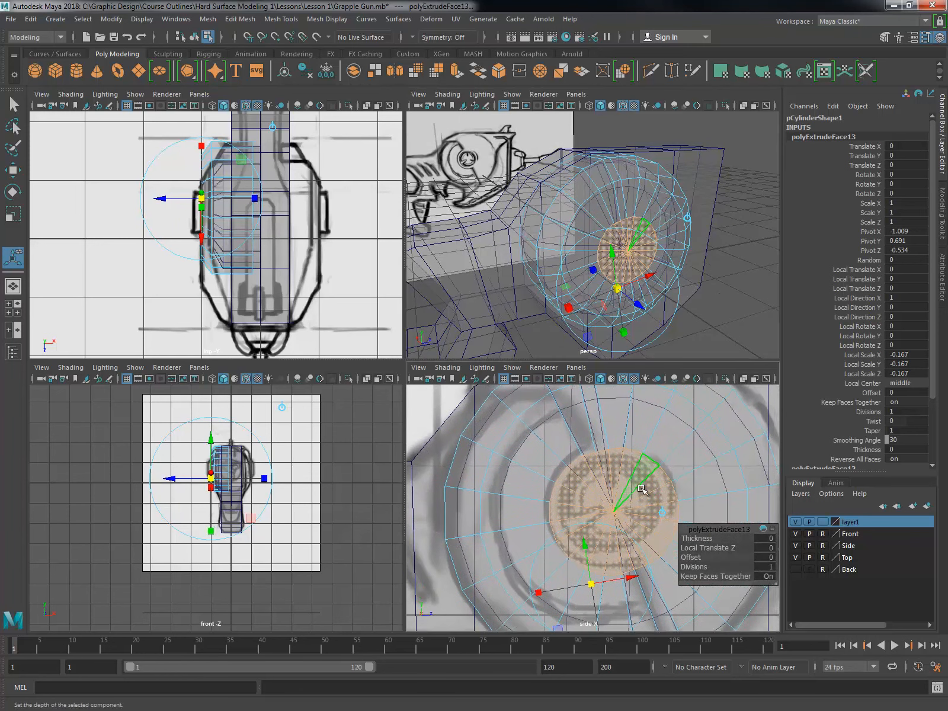
{"action": "right_click_drag", "start_coordinate": [583, 367], "coordinate": [533, 373]}
{"action": "left_click", "coordinate": [626, 447]}
{"action": "key", "text": "w"}
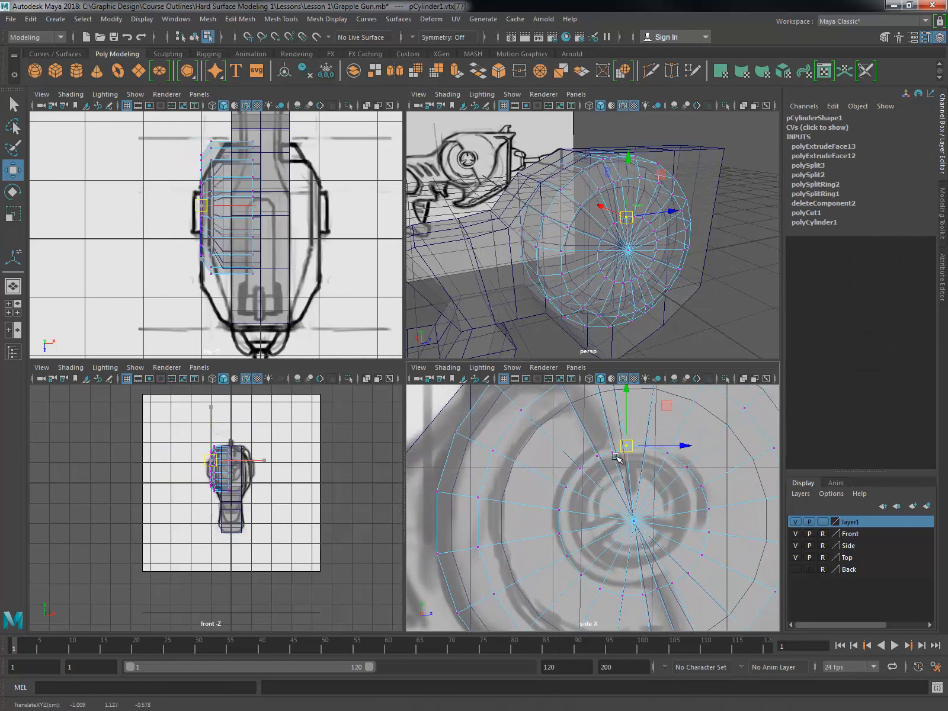
{"action": "left_click_drag", "start_coordinate": [626, 446], "coordinate": [610, 448]}
{"action": "mouse_move", "coordinate": [666, 489]}
{"action": "middle_mouse_down", "text": "alt"}
{"action": "mouse_move", "coordinate": [643, 465]}
{"action": "mouse_move", "coordinate": [665, 491]}
{"action": "middle_mouse_up", "text": "alt"}
{"action": "left_click", "coordinate": [634, 435]}
{"action": "left_click_drag", "start_coordinate": [629, 468], "coordinate": [631, 468]}
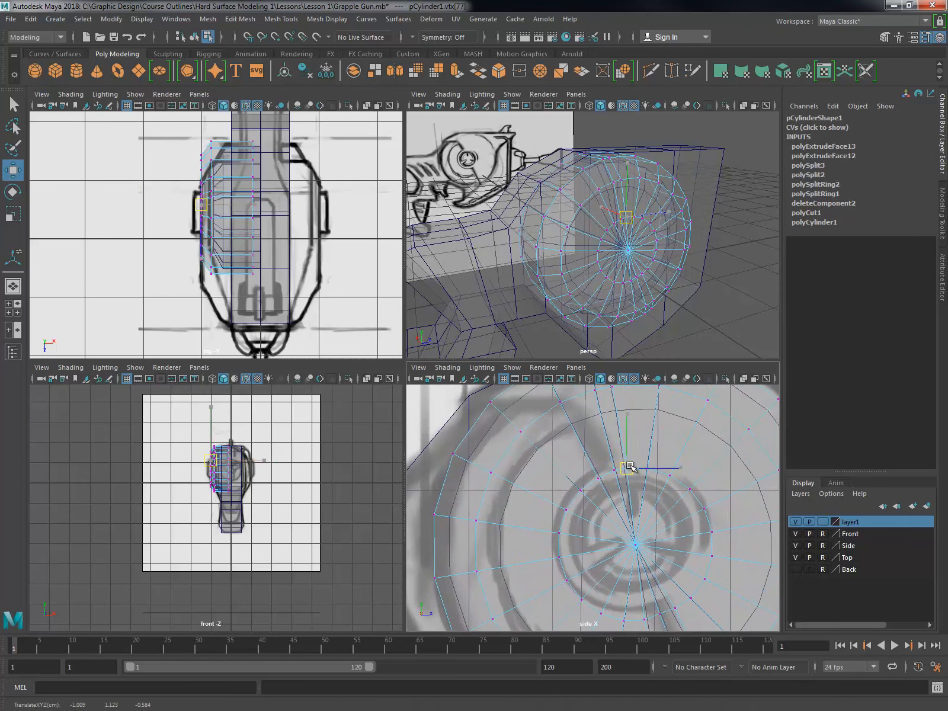
{"action": "left_click", "coordinate": [614, 468]}
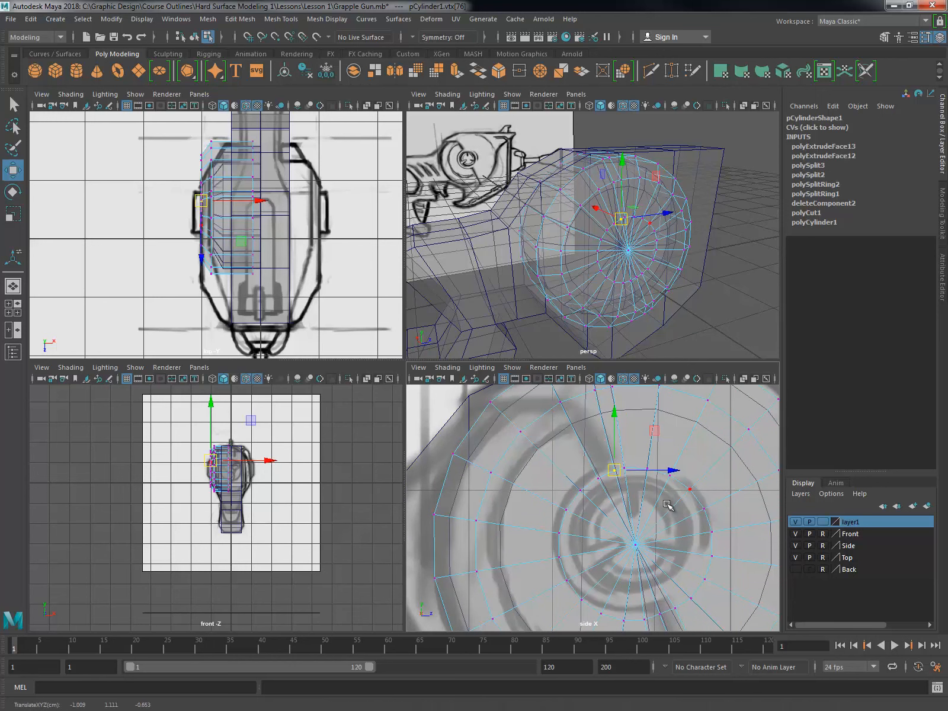
Step: Delete the larger cylinder's rear faces outside the inner ring, between the upper and lower diagonal struts of the side sketch
{"action": "scroll", "coordinate": [672, 494], "scroll_direction": "down", "scroll_amount": 5}
{"action": "right_click_drag", "start_coordinate": [579, 454], "coordinate": [565, 474]}
{"action": "left_click", "coordinate": [569, 541]}
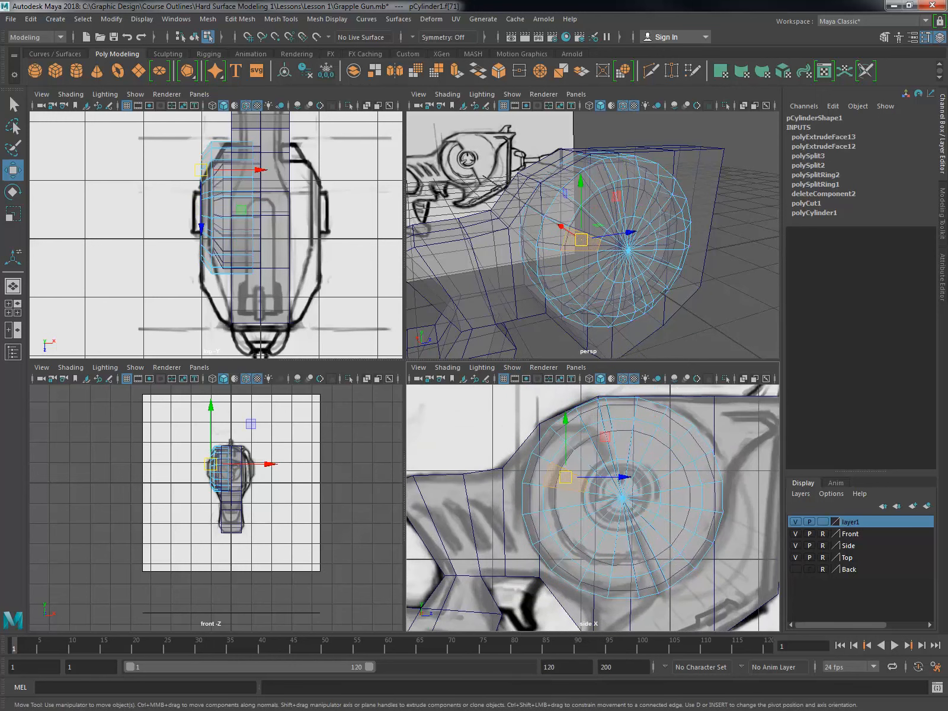
{"action": "left_click", "coordinate": [550, 476]}
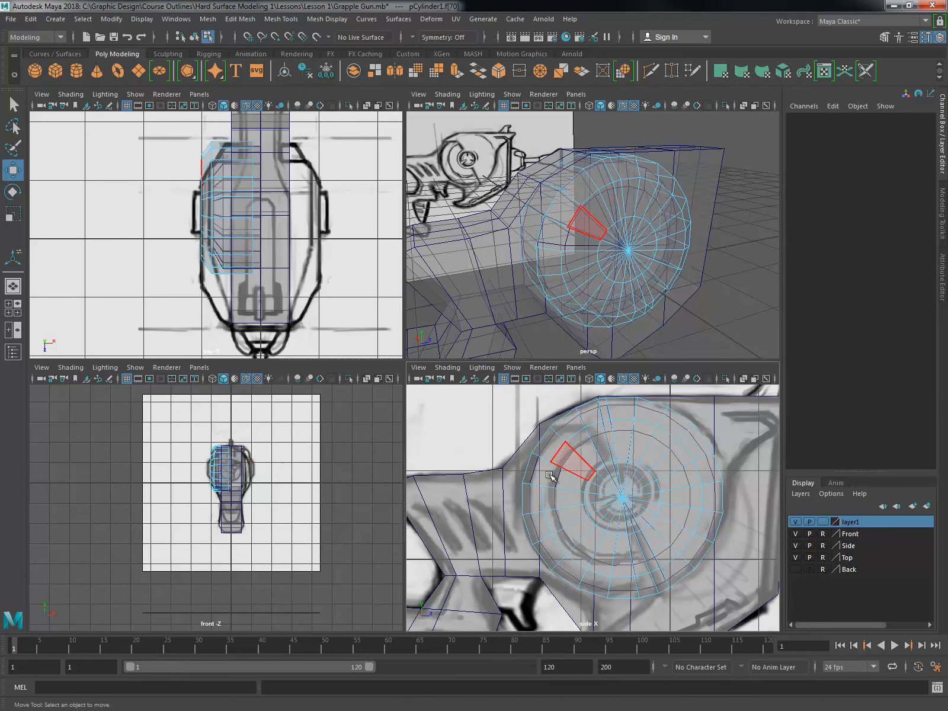
{"action": "left_click_drag", "start_coordinate": [524, 439], "coordinate": [564, 479]}
{"action": "key", "text": "Delete"}
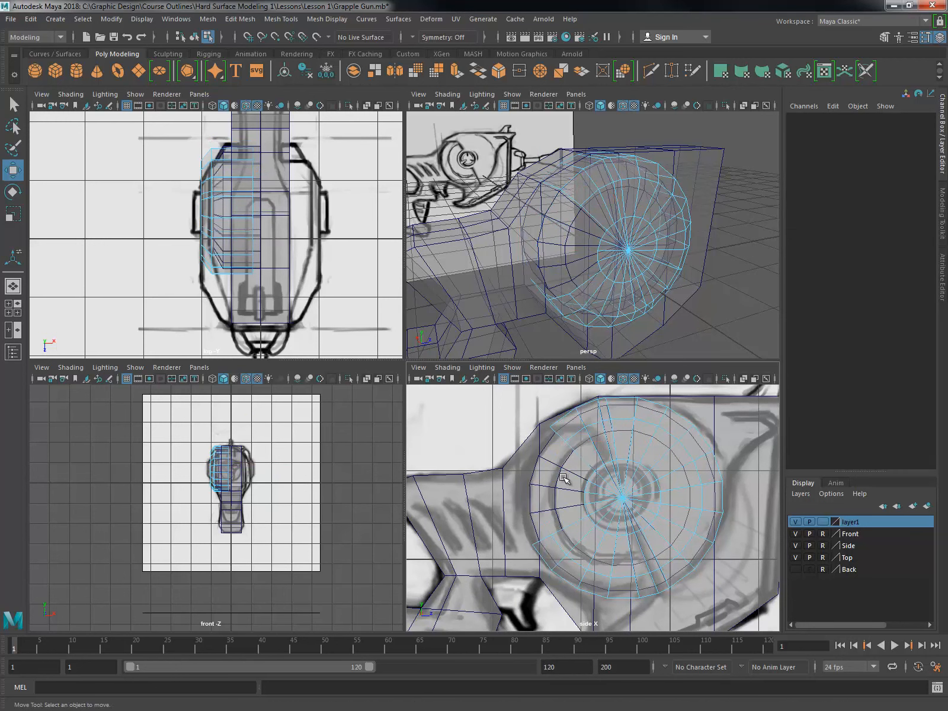
{"action": "middle_click_drag", "start_coordinate": [681, 562], "coordinate": [661, 504], "text": "alt"}
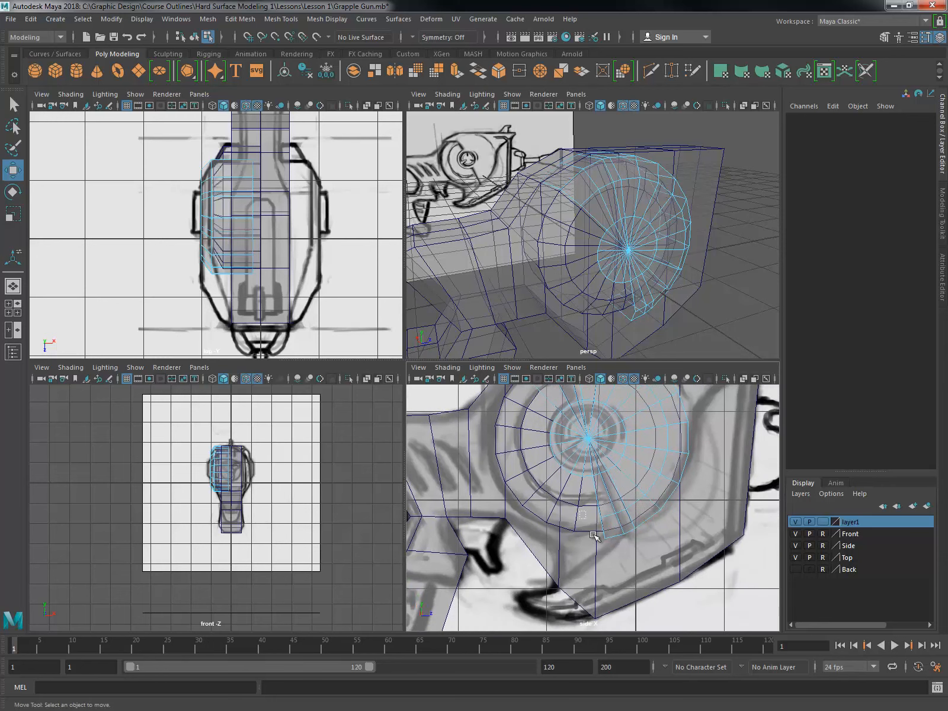
{"action": "left_click_drag", "start_coordinate": [594, 535], "coordinate": [606, 550]}
{"action": "key", "text": "Delete"}
Step: Move the inner ring's two lower vertices to line up with the lower diagonal strut in the side sketch
{"action": "middle_click_drag", "start_coordinate": [669, 468], "coordinate": [659, 504], "text": "alt"}
{"action": "scroll", "coordinate": [654, 471], "scroll_direction": "up", "scroll_amount": 5}
{"action": "scroll", "coordinate": [654, 470], "scroll_direction": "up", "scroll_amount": 1}
{"action": "right_click_drag", "start_coordinate": [624, 497], "coordinate": [574, 377]}
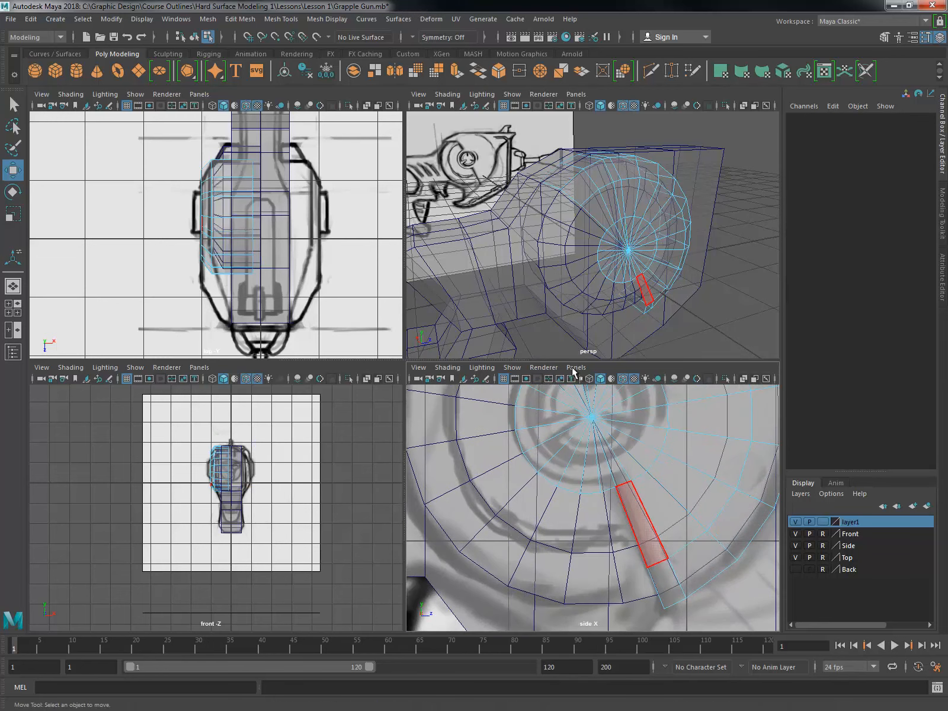
{"action": "left_click", "coordinate": [628, 481]}
{"action": "left_click_drag", "start_coordinate": [629, 481], "coordinate": [621, 488]}
{"action": "left_click", "coordinate": [620, 486]}
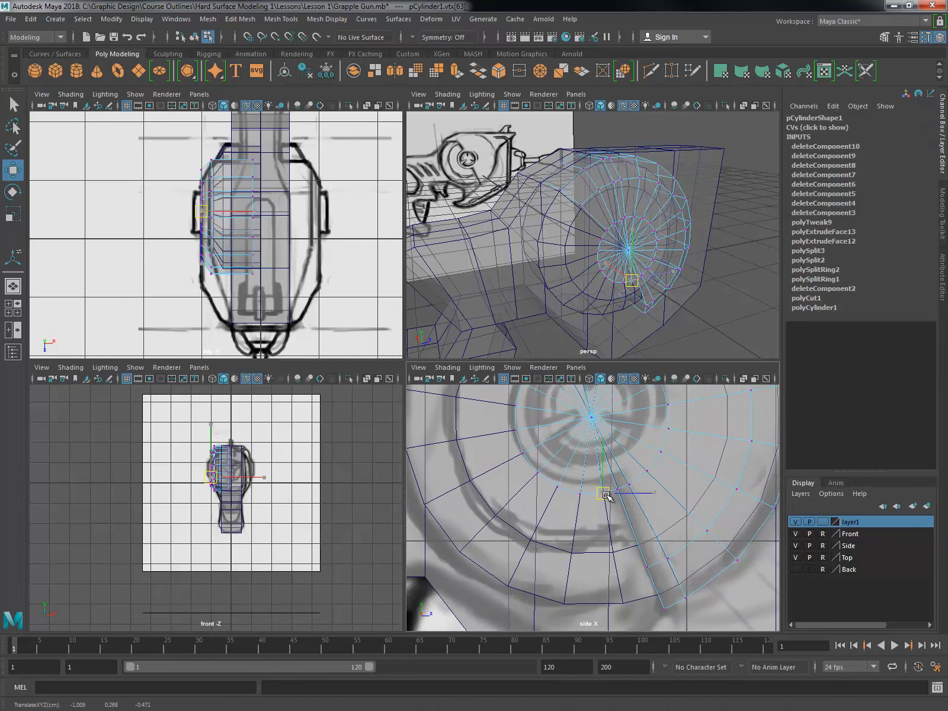
{"action": "middle_click_drag", "start_coordinate": [622, 491], "coordinate": [621, 522], "text": "alt"}
{"action": "left_click_drag", "start_coordinate": [620, 521], "coordinate": [634, 515]}
{"action": "left_click", "coordinate": [633, 511]}
{"action": "left_click", "coordinate": [603, 523]}
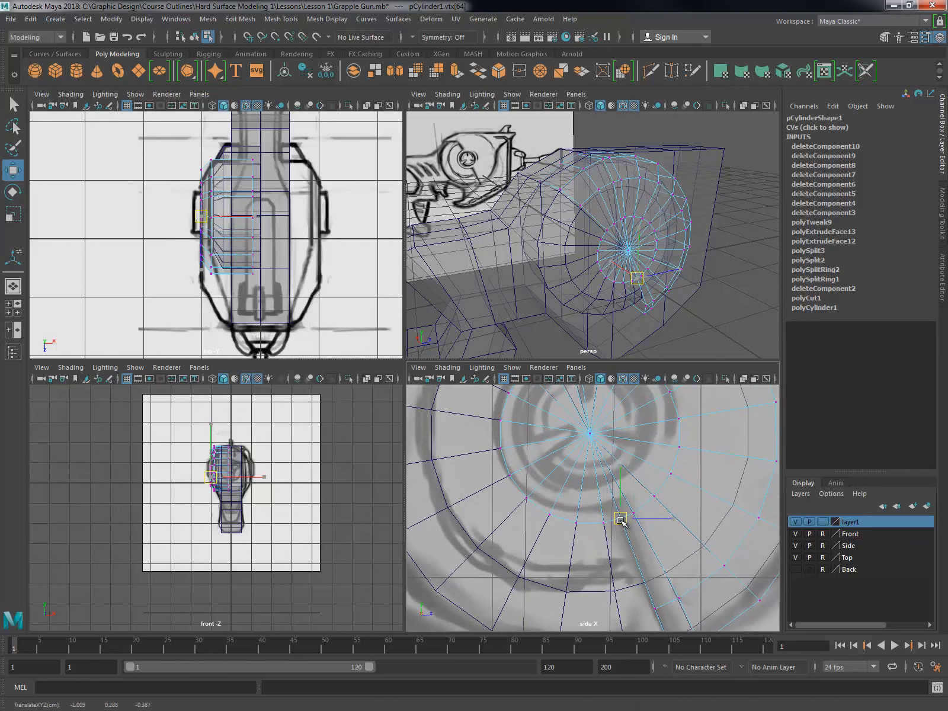
{"action": "left_click", "coordinate": [643, 477]}
Step: Lower the gun body's top vertices in the side view so its upper edge sits slightly below the cylinder housing
{"action": "scroll", "coordinate": [645, 462], "scroll_direction": "up", "scroll_amount": 5}
{"action": "scroll", "coordinate": [651, 443], "scroll_direction": "down", "scroll_amount": 2}
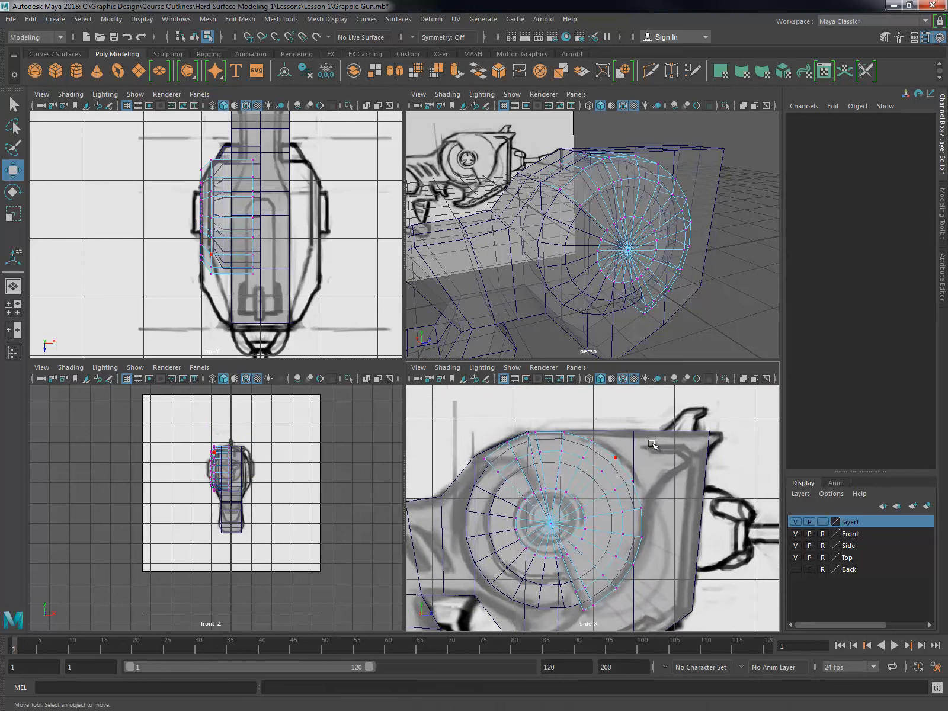
{"action": "right_click_drag", "start_coordinate": [636, 355], "coordinate": [604, 359]}
{"action": "left_click_drag", "start_coordinate": [616, 456], "coordinate": [639, 477]}
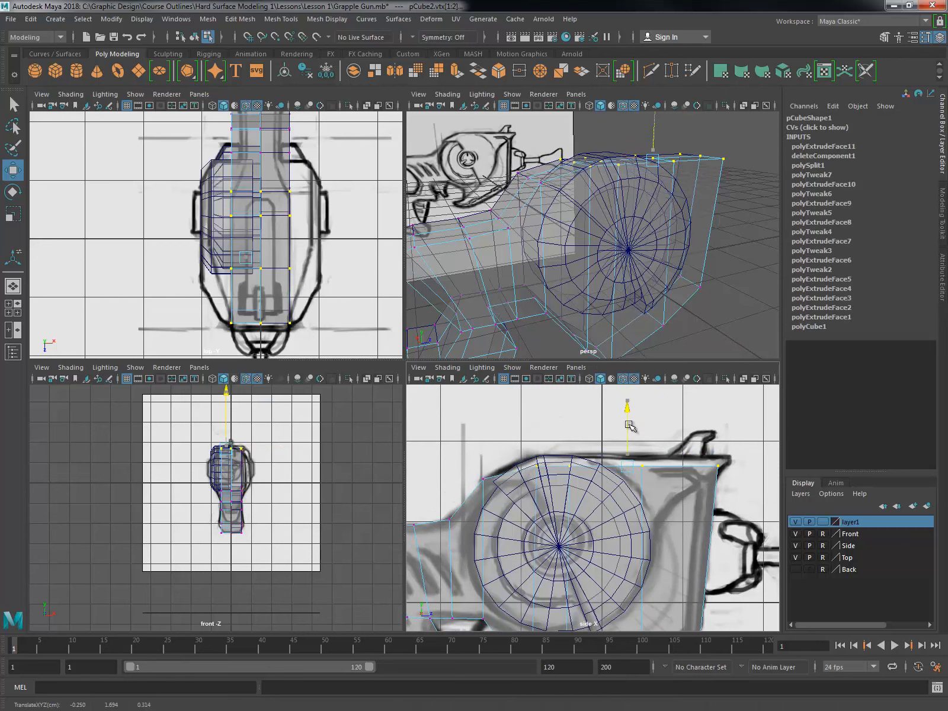
{"action": "scroll", "coordinate": [593, 474], "scroll_direction": "up", "scroll_amount": 2}
{"action": "left_click", "coordinate": [484, 478]}
{"action": "scroll", "coordinate": [592, 503], "scroll_direction": "down", "scroll_amount": 2}
{"action": "middle_click_drag", "start_coordinate": [617, 545], "coordinate": [652, 500], "text": "alt"}
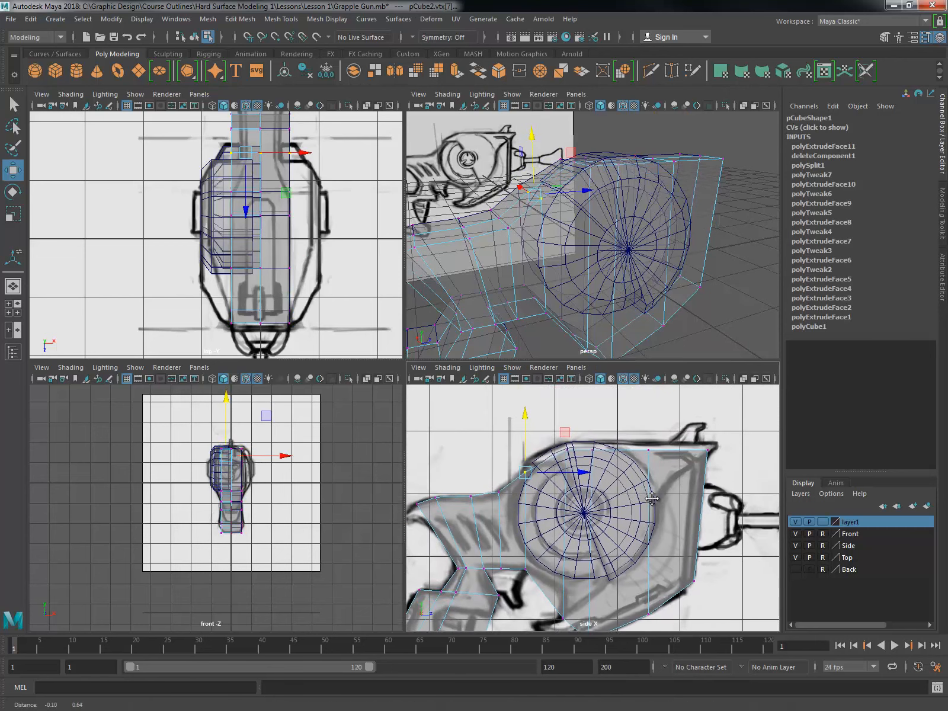
{"action": "scroll", "coordinate": [652, 500], "scroll_direction": "up", "scroll_amount": 1}
{"action": "left_click", "coordinate": [649, 501]}
{"action": "scroll", "coordinate": [592, 503], "scroll_direction": "up", "scroll_amount": 2}
Step: Extrude the housing's upper front rim faces toward the muzzle, with Translate Z about 1.014 and Scale Z about -0.892
{"action": "right_click_drag", "start_coordinate": [629, 358], "coordinate": [630, 385]}
{"action": "left_click_drag", "start_coordinate": [616, 296], "coordinate": [643, 216], "text": "alt"}
{"action": "left_click", "coordinate": [643, 216]}
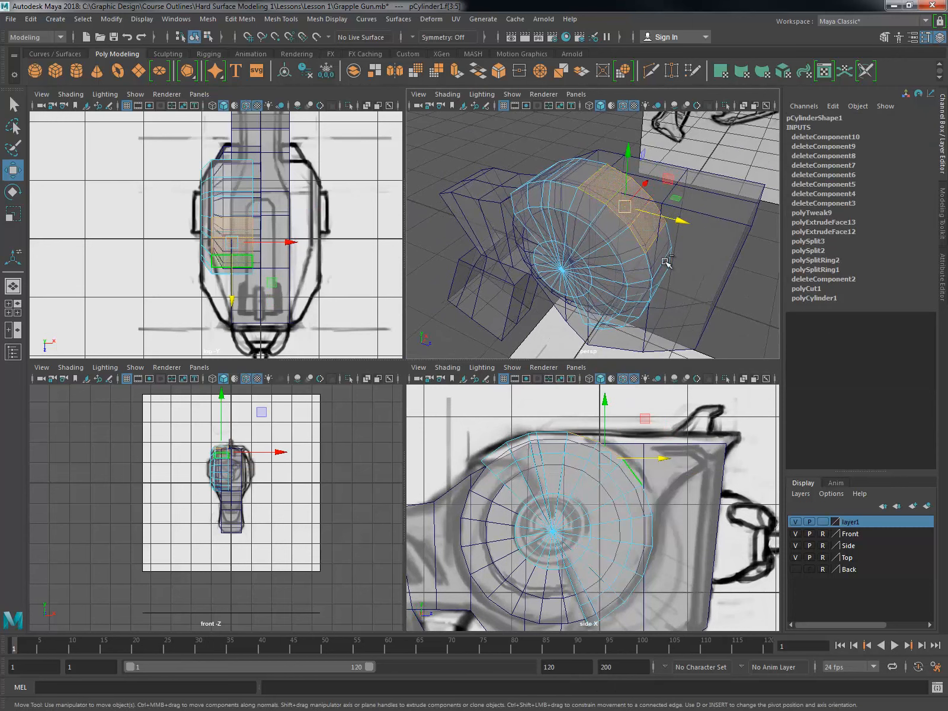
{"action": "left_click_drag", "start_coordinate": [667, 262], "coordinate": [660, 237], "text": "alt"}
{"action": "left_click", "coordinate": [660, 240], "text": "shift"}
{"action": "right_click_drag", "start_coordinate": [678, 281], "coordinate": [682, 237], "text": "shift"}
{"action": "mouse_move", "coordinate": [679, 198]}
{"action": "left_mouse_down", "text": "alt"}
{"action": "mouse_move", "coordinate": [649, 222]}
{"action": "mouse_move", "coordinate": [676, 208]}
{"action": "left_mouse_up", "text": "alt"}
{"action": "left_click_drag", "start_coordinate": [682, 214], "coordinate": [694, 238]}
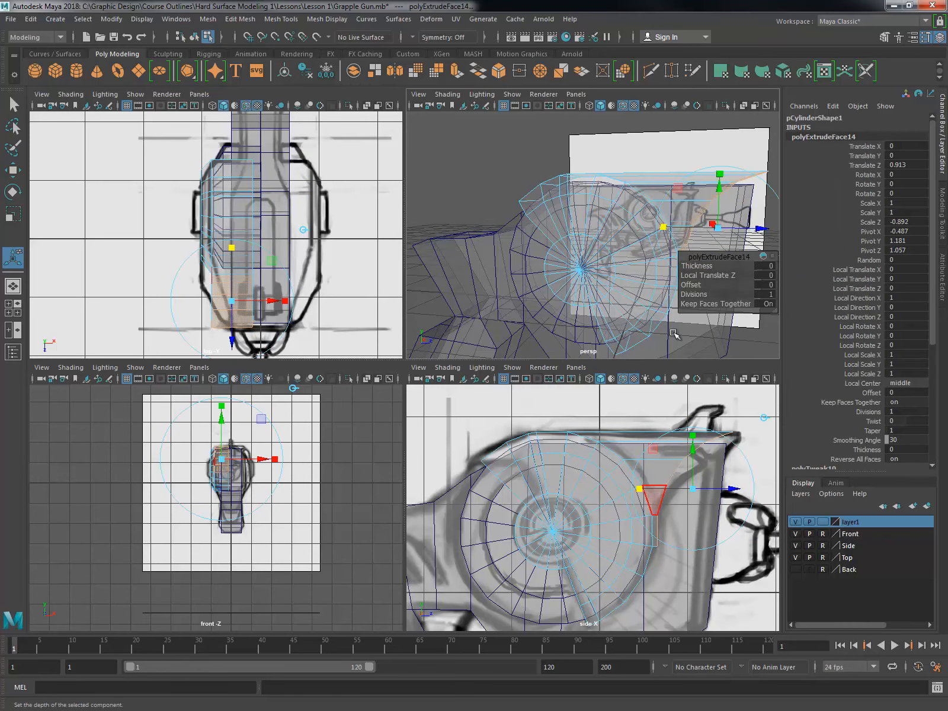
{"action": "left_click_drag", "start_coordinate": [736, 489], "coordinate": [743, 489]}
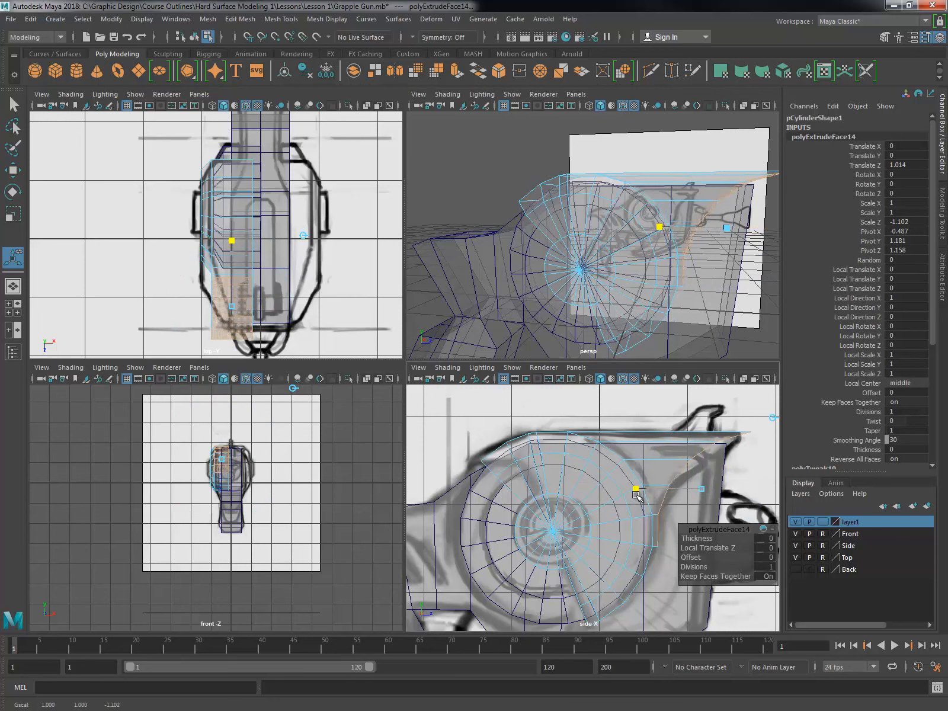
{"action": "middle_click_drag", "start_coordinate": [743, 450], "coordinate": [671, 415], "text": "alt"}
Step: Move the extruded section's lower vertices and the adjacent rim vertices in the side view to follow the sketched front curve
{"action": "right_click_drag", "start_coordinate": [590, 524], "coordinate": [571, 525]}
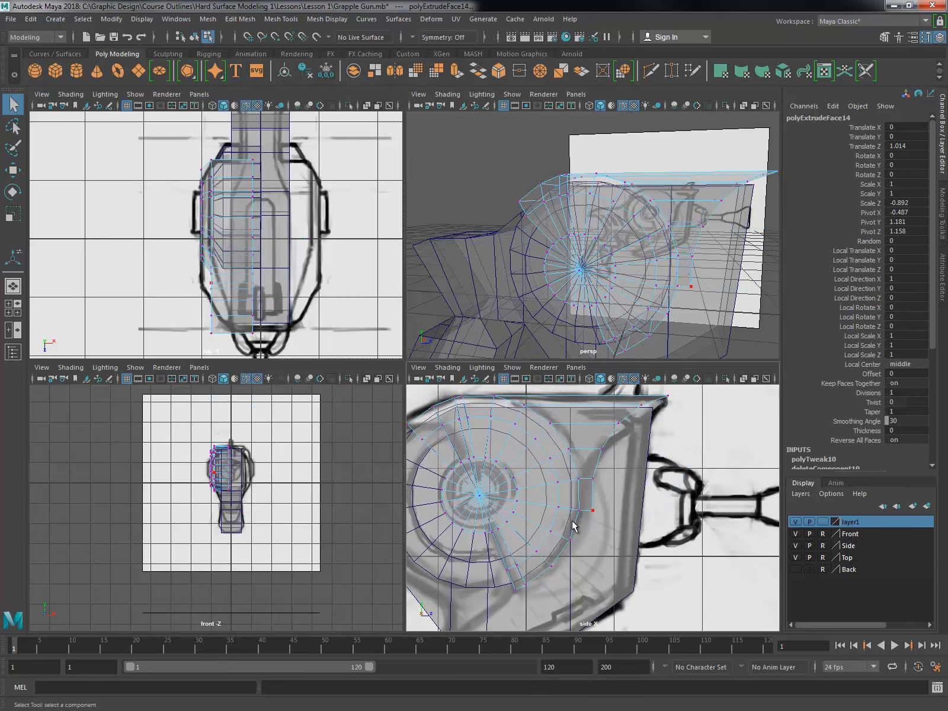
{"action": "right_click_drag", "start_coordinate": [569, 379], "coordinate": [593, 344]}
{"action": "left_click_drag", "start_coordinate": [589, 436], "coordinate": [631, 413]}
{"action": "key", "text": "w"}
{"action": "right_click_drag", "start_coordinate": [630, 413], "coordinate": [690, 342]}
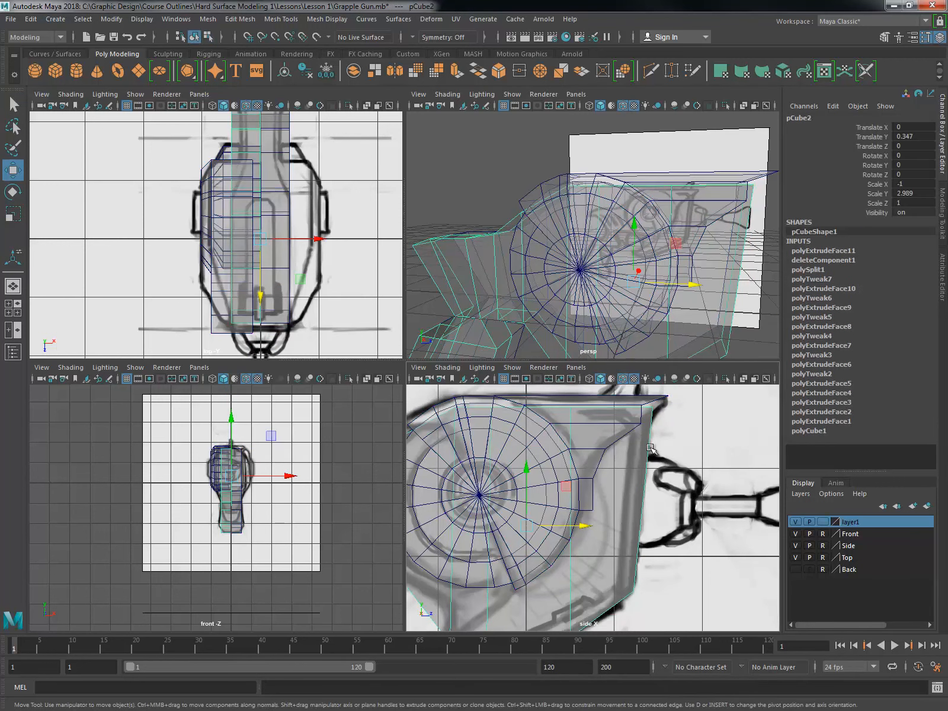
{"action": "middle_click_drag", "start_coordinate": [653, 447], "coordinate": [658, 471], "text": "alt"}
{"action": "right_click_drag", "start_coordinate": [658, 471], "coordinate": [616, 471]}
{"action": "left_click_drag", "start_coordinate": [640, 459], "coordinate": [635, 505]}
{"action": "middle_click_drag", "start_coordinate": [622, 498], "coordinate": [628, 485], "text": "alt"}
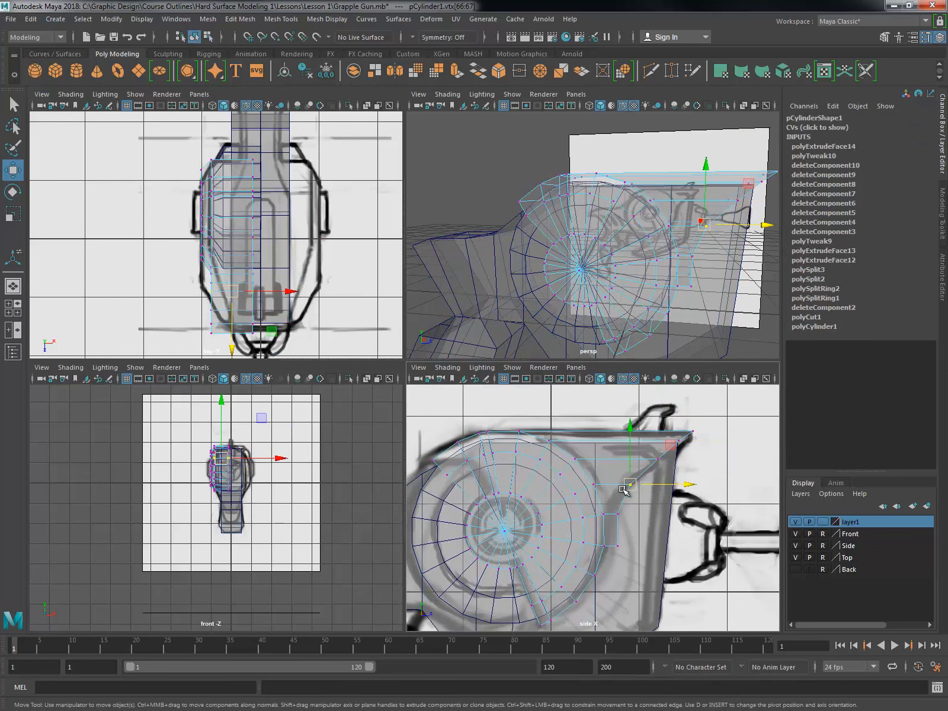
{"action": "left_click_drag", "start_coordinate": [595, 560], "coordinate": [629, 533]}
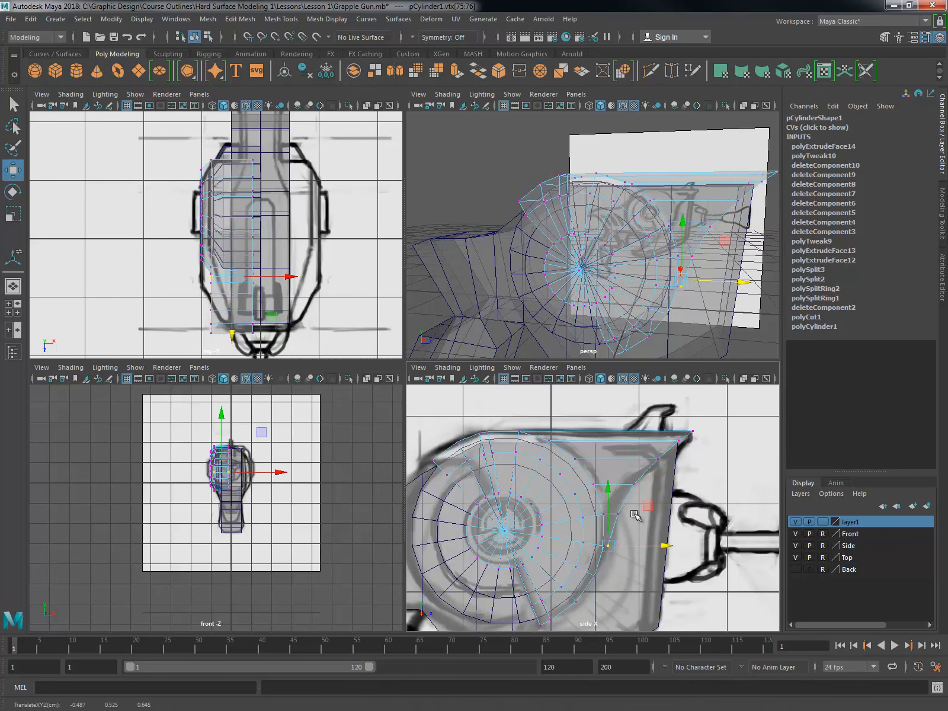
Step: Undo the last vertex merges on the cylinder housing
{"action": "key", "text": "ctrl+z"}
{"action": "key", "text": "ctrl+z"}
{"action": "key", "text": "ctrl+z"}
{"action": "key", "text": "ctrl+z"}
{"action": "key", "text": "ctrl+z"}
{"action": "key", "text": "ctrl+z"}
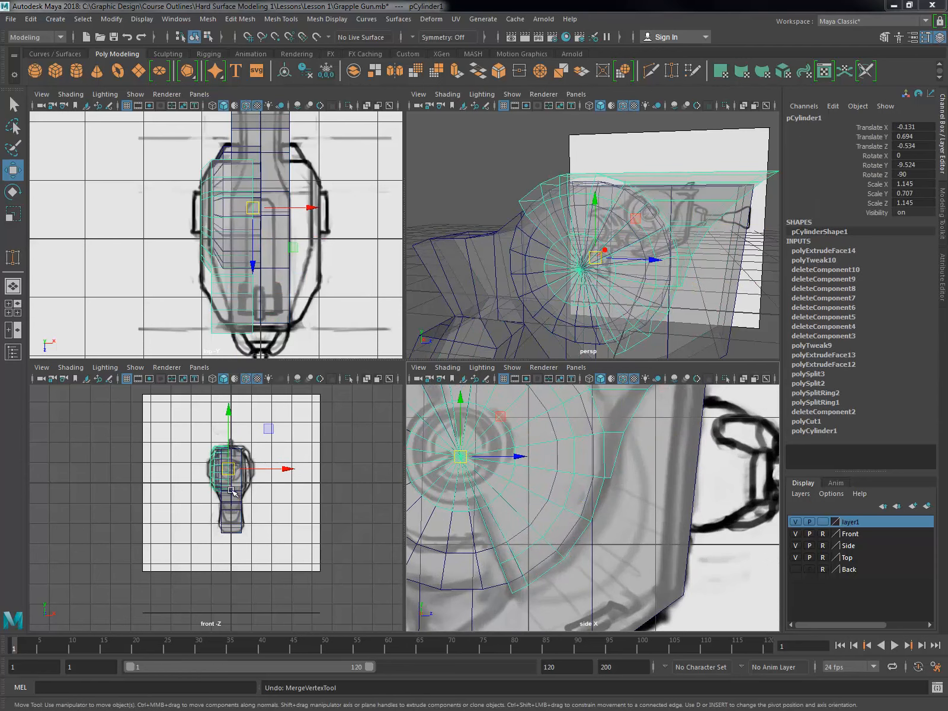
Step: Return to vertex selection and repeat Merge Vertex where the extruded section meets the cylinder's front rim
{"action": "right_click_drag", "start_coordinate": [557, 427], "coordinate": [521, 424]}
{"action": "key", "text": "g"}
{"action": "scroll", "coordinate": [593, 507], "scroll_direction": "down", "scroll_amount": 3}
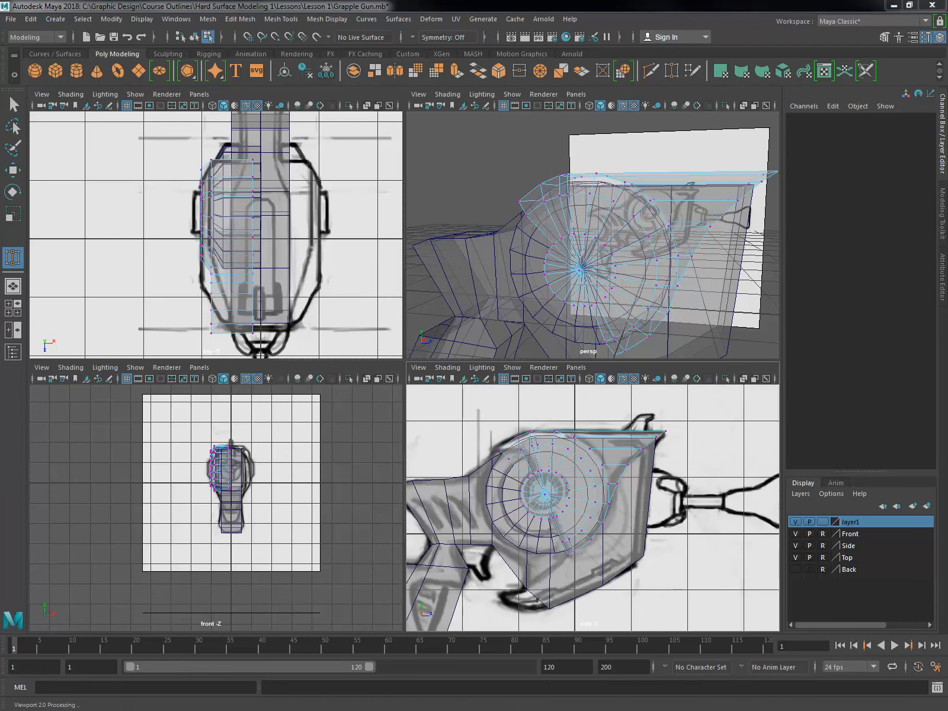
{"action": "scroll", "coordinate": [623, 476], "scroll_direction": "up", "scroll_amount": 2}
{"action": "left_click_drag", "start_coordinate": [622, 474], "coordinate": [646, 447]}
{"action": "key", "text": "w"}
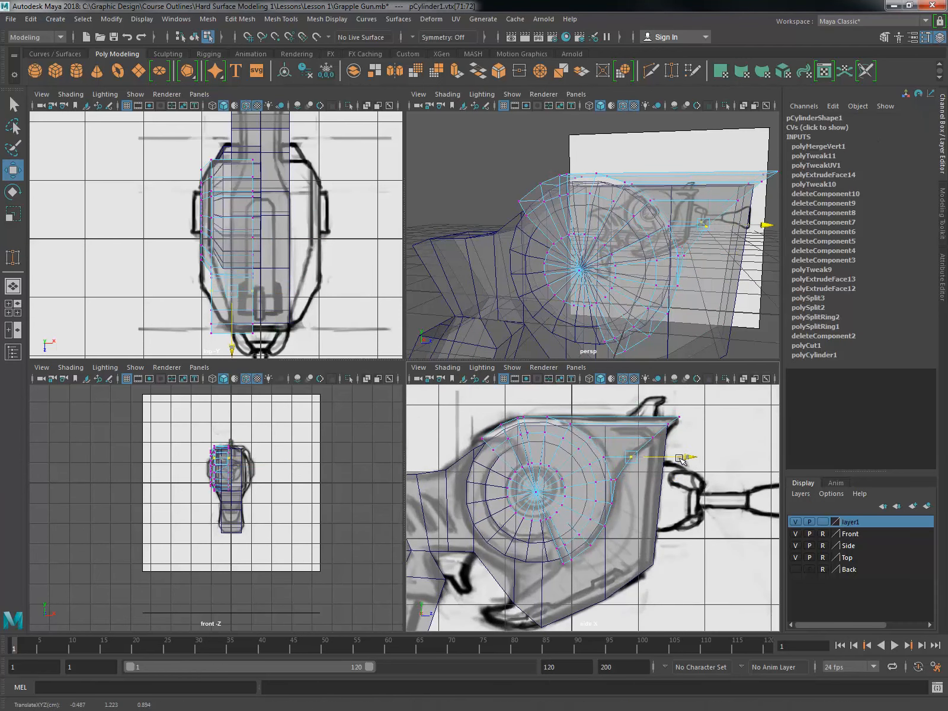
{"action": "key", "text": "ctrl+z"}
{"action": "key", "text": "ctrl+z"}
{"action": "key", "text": "ctrl+z"}
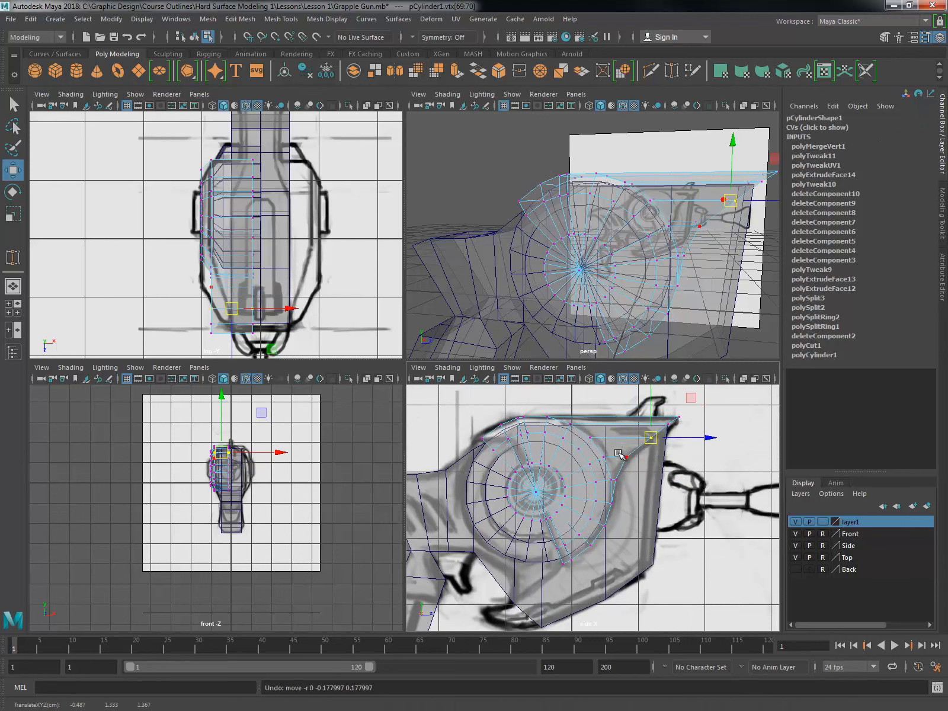
Step: Move the housing's upper rear corner vertices backward along Z to reach the outline in the side sketch
{"action": "middle_click_drag", "start_coordinate": [658, 450], "coordinate": [752, 497], "text": "alt"}
{"action": "left_click", "coordinate": [590, 472]}
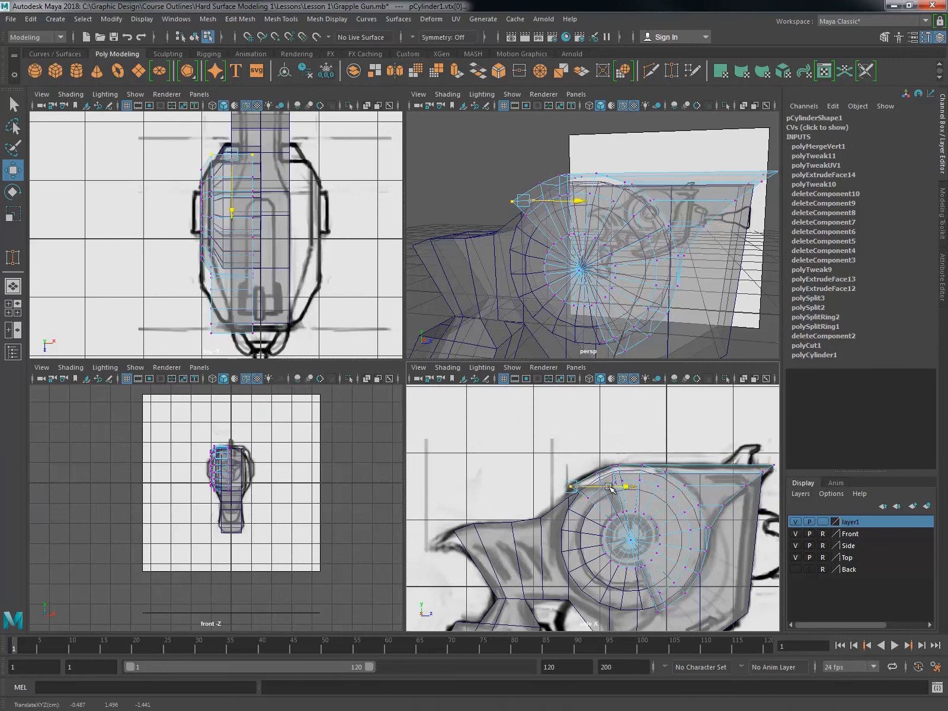
{"action": "left_click", "coordinate": [647, 475], "text": "shift"}
{"action": "left_click_drag", "start_coordinate": [646, 475], "coordinate": [646, 476]}
{"action": "left_click_drag", "start_coordinate": [559, 478], "coordinate": [616, 471]}
{"action": "scroll", "coordinate": [694, 503], "scroll_direction": "up", "scroll_amount": 2}
{"action": "middle_click_drag", "start_coordinate": [693, 504], "coordinate": [673, 513], "text": "alt"}
{"action": "left_click_drag", "start_coordinate": [658, 465], "coordinate": [658, 464]}
{"action": "key", "text": "ctrl+z"}
{"action": "key", "text": "ctrl+z"}
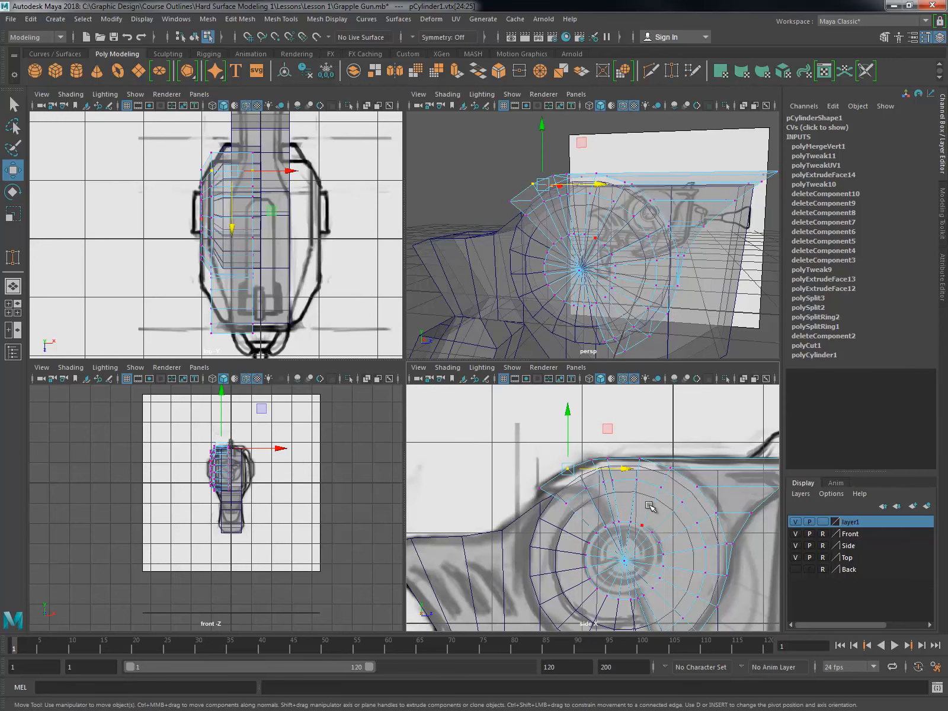
Step: Reposition the vertices just ahead of the upper rear corner so the housing's top edge follows the sketched curve
{"action": "scroll", "coordinate": [649, 508], "scroll_direction": "down", "scroll_amount": 4}
{"action": "middle_click_drag", "start_coordinate": [649, 508], "coordinate": [624, 480], "text": "alt"}
{"action": "scroll", "coordinate": [624, 479], "scroll_direction": "up", "scroll_amount": 4}
{"action": "left_click_drag", "start_coordinate": [553, 411], "coordinate": [565, 424]}
{"action": "left_click_drag", "start_coordinate": [590, 418], "coordinate": [591, 417]}
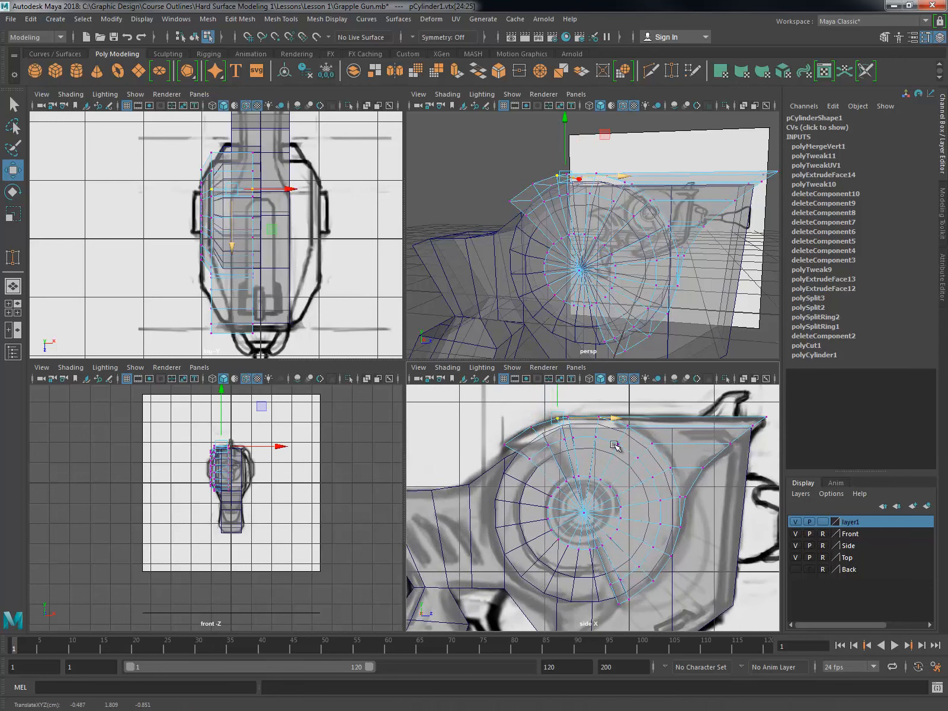
{"action": "scroll", "coordinate": [718, 555], "scroll_direction": "down", "scroll_amount": 4}
{"action": "middle_click_drag", "start_coordinate": [718, 556], "coordinate": [721, 504], "text": "alt"}
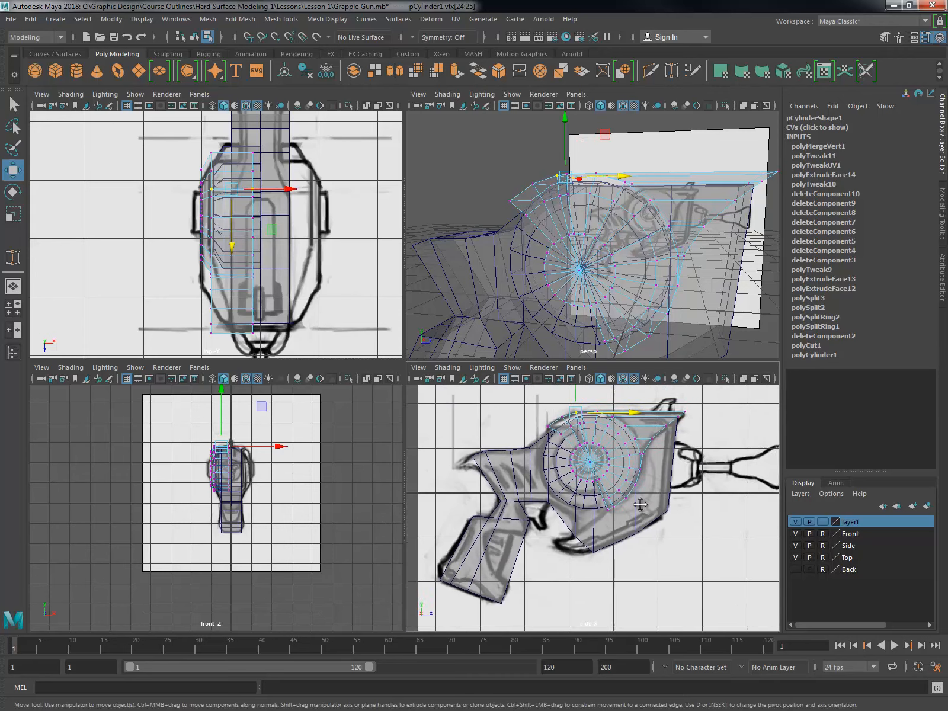
{"action": "middle_click_drag", "start_coordinate": [720, 505], "coordinate": [742, 511], "text": "alt"}
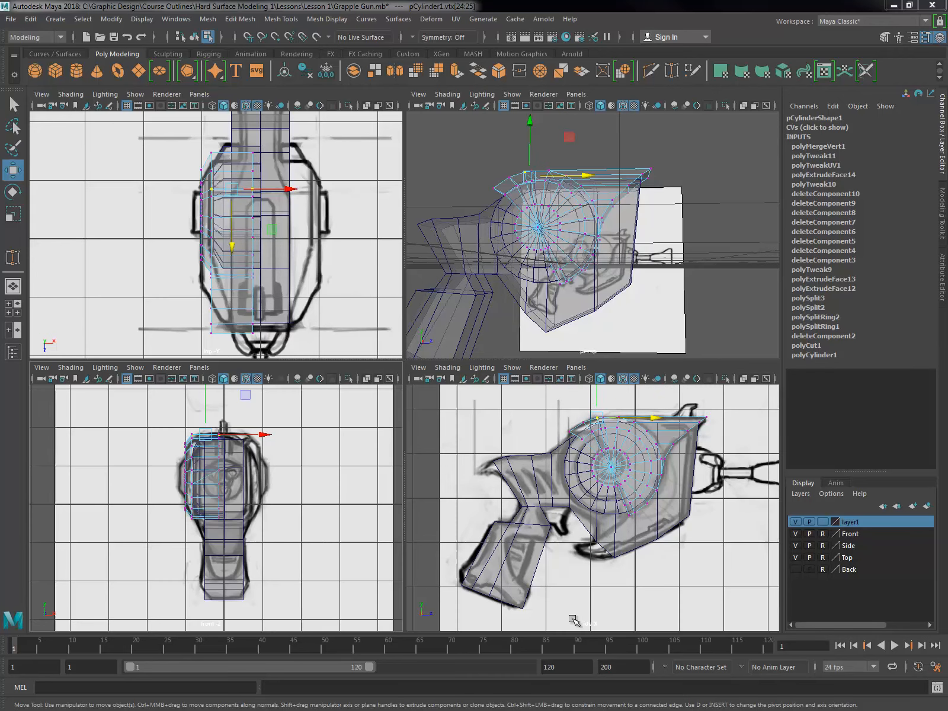
Step: Reposition the gun body's lower front vertices so its underside follows the outline in the side sketch
{"action": "right_click_drag", "start_coordinate": [641, 515], "coordinate": [613, 398]}
{"action": "left_click_drag", "start_coordinate": [606, 549], "coordinate": [637, 571]}
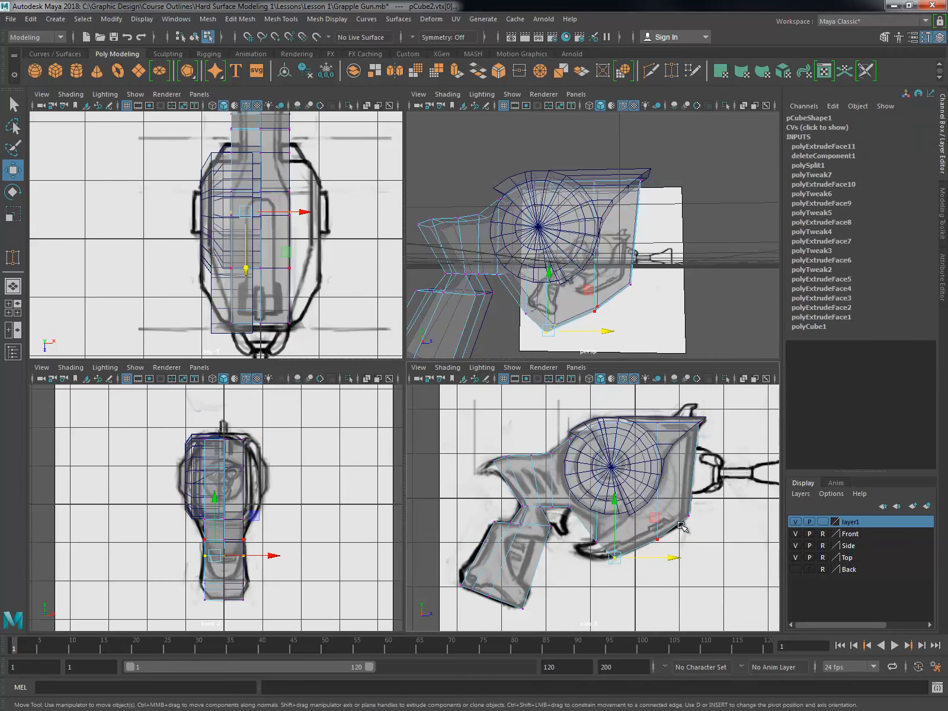
{"action": "left_click_drag", "start_coordinate": [685, 527], "coordinate": [685, 527]}
{"action": "left_click_drag", "start_coordinate": [636, 491], "coordinate": [635, 486]}
{"action": "left_click_drag", "start_coordinate": [604, 565], "coordinate": [626, 542]}
{"action": "left_click_drag", "start_coordinate": [615, 499], "coordinate": [614, 497]}
Step: Set Backface culling to On for the cylinder housing in the custom polygon display options
{"action": "left_click_drag", "start_coordinate": [663, 302], "coordinate": [599, 282], "text": "alt"}
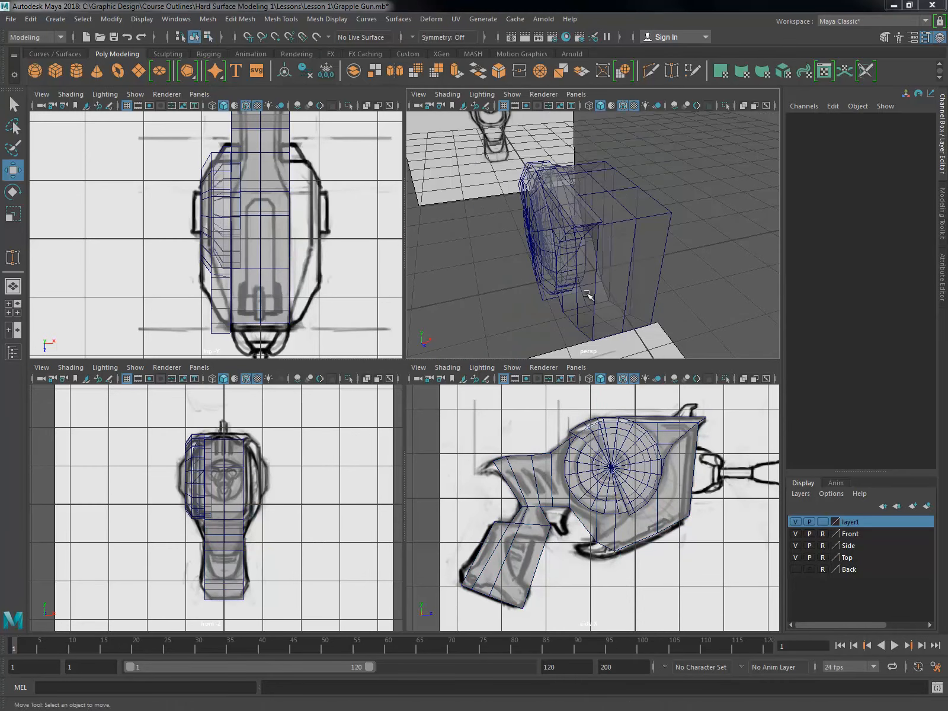
{"action": "left_click", "coordinate": [573, 287]}
{"action": "left_click", "coordinate": [142, 19]}
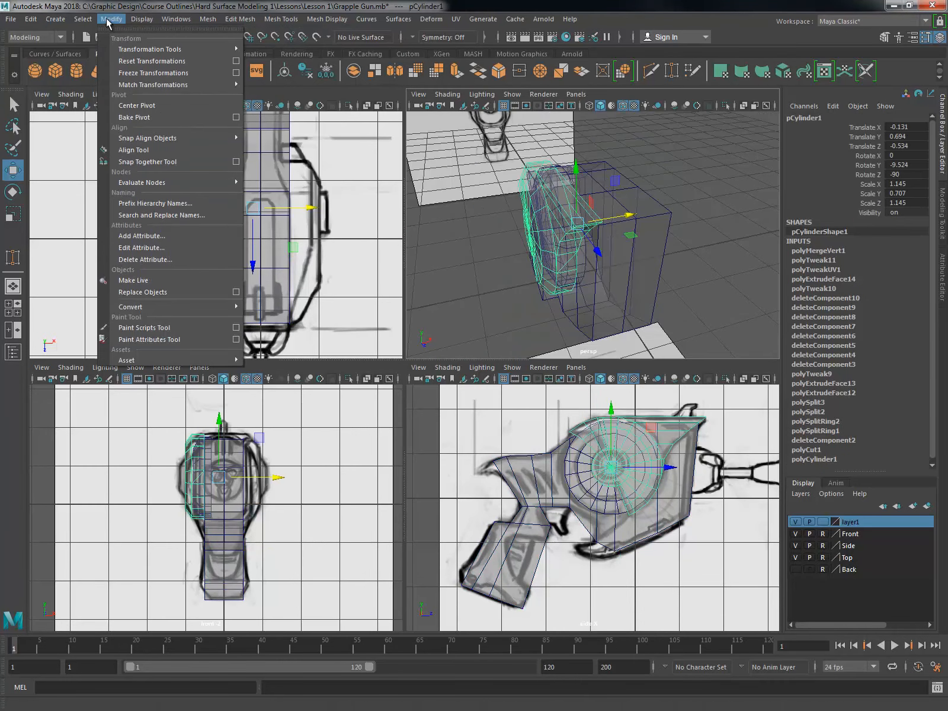
{"action": "mouse_move", "coordinate": [331, 171]}
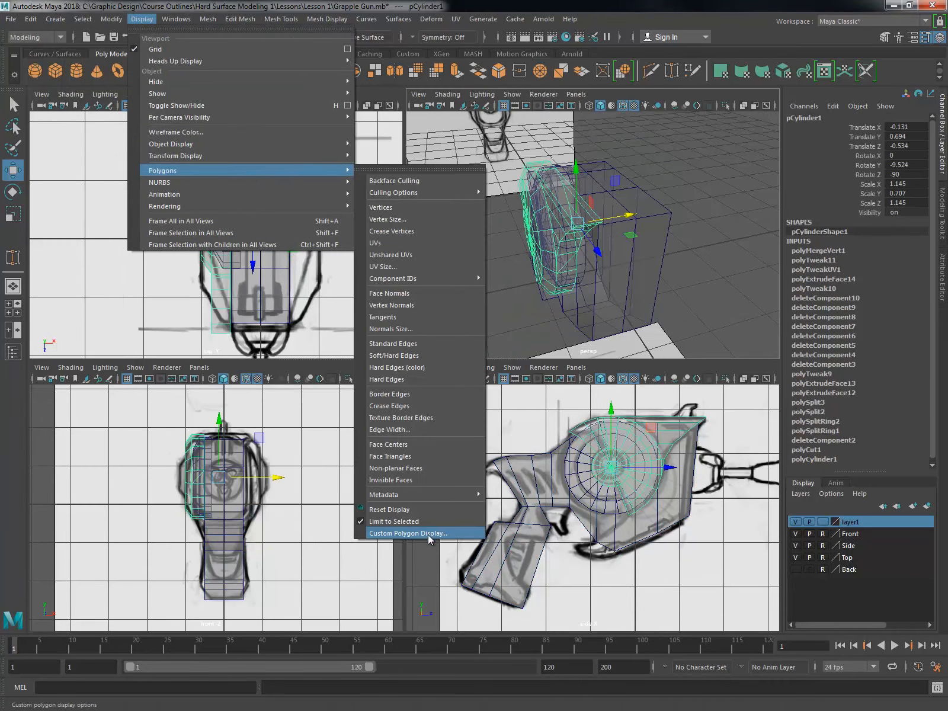
{"action": "left_click", "coordinate": [478, 536]}
{"action": "scroll", "coordinate": [237, 114], "scroll_direction": "down", "scroll_amount": 5}
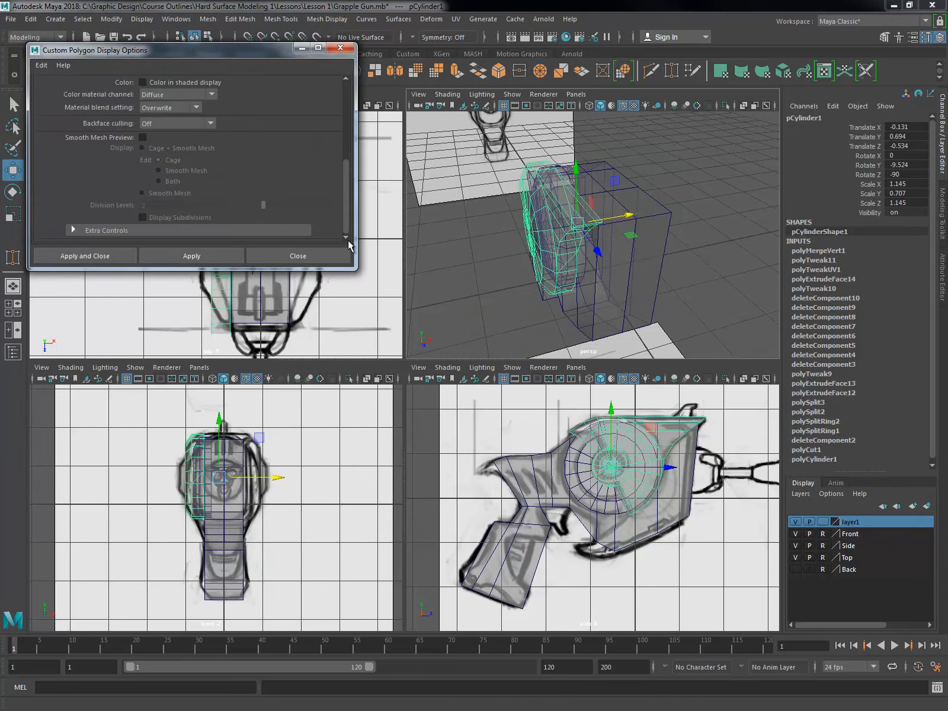
{"action": "left_click", "coordinate": [178, 140]}
{"action": "left_click", "coordinate": [166, 161]}
{"action": "left_click", "coordinate": [191, 255]}
Step: Examine the gun body and cylinder housing from several angles to check the backface display
{"action": "left_click", "coordinate": [590, 329]}
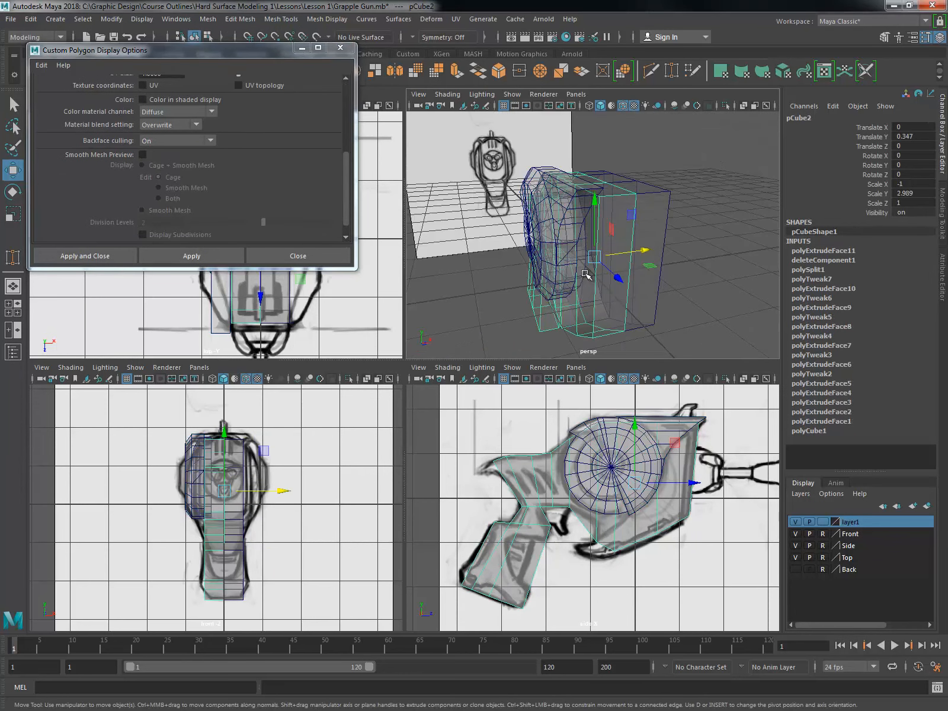
{"action": "key", "text": "f"}
{"action": "left_click_drag", "start_coordinate": [613, 295], "coordinate": [646, 219], "text": "alt"}
{"action": "left_click", "coordinate": [505, 235]}
{"action": "left_click_drag", "start_coordinate": [505, 234], "coordinate": [706, 284], "text": "alt"}
{"action": "scroll", "coordinate": [555, 270], "scroll_direction": "down", "scroll_amount": 5}
{"action": "left_click", "coordinate": [709, 287]}
{"action": "left_click", "coordinate": [203, 500]}
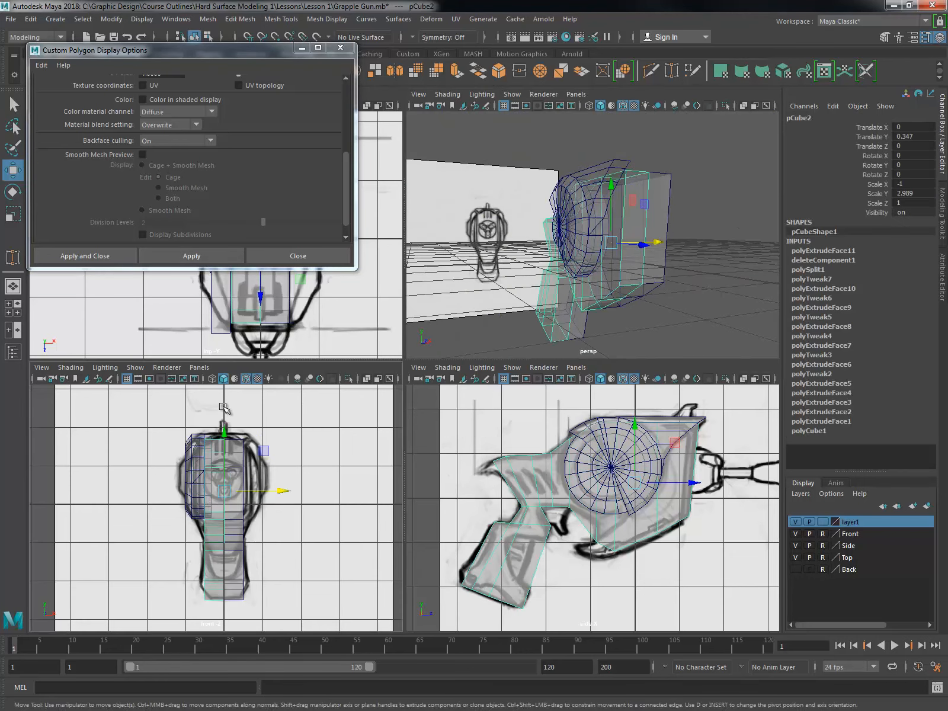
Step: Turn on backface culling in the shading of the front and side views, and close the polygon display options
{"action": "left_click", "coordinate": [69, 368]}
{"action": "left_click", "coordinate": [61, 525]}
{"action": "left_click", "coordinate": [195, 475]}
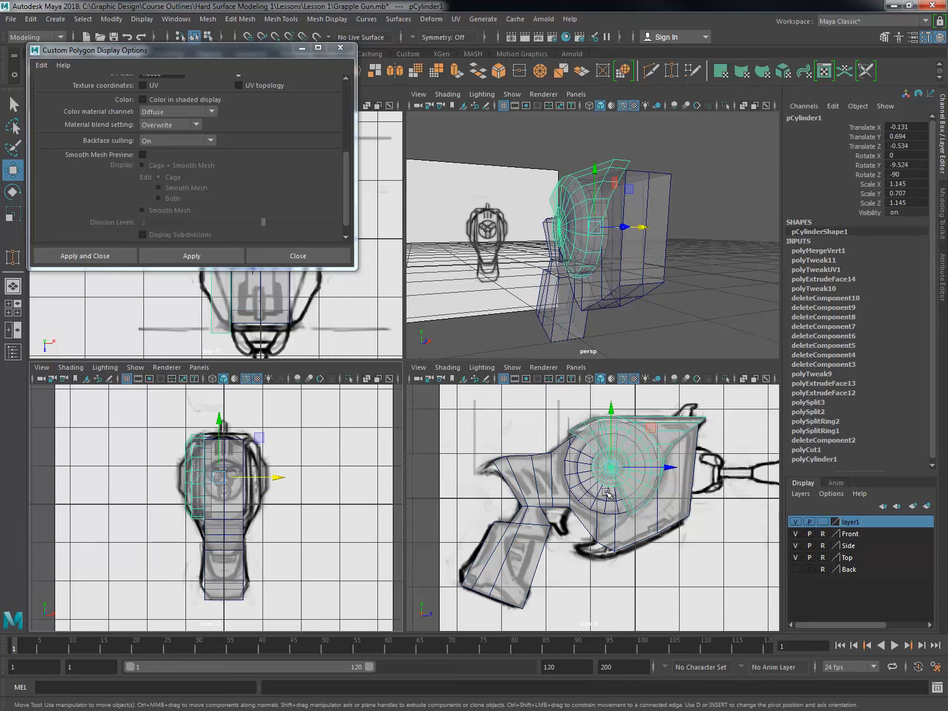
{"action": "left_click", "coordinate": [447, 367]}
{"action": "left_click", "coordinate": [466, 524]}
{"action": "left_click", "coordinate": [298, 256]}
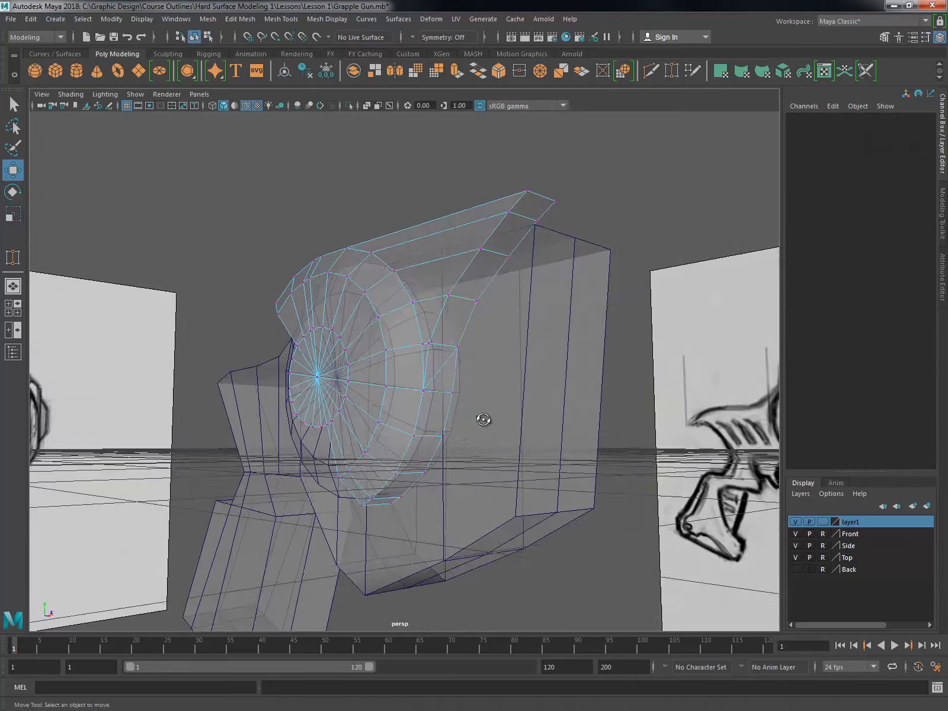
Step: Delete the unneeded faces along the inner side of the housing's front rim and top extension
{"action": "left_click", "coordinate": [529, 198]}
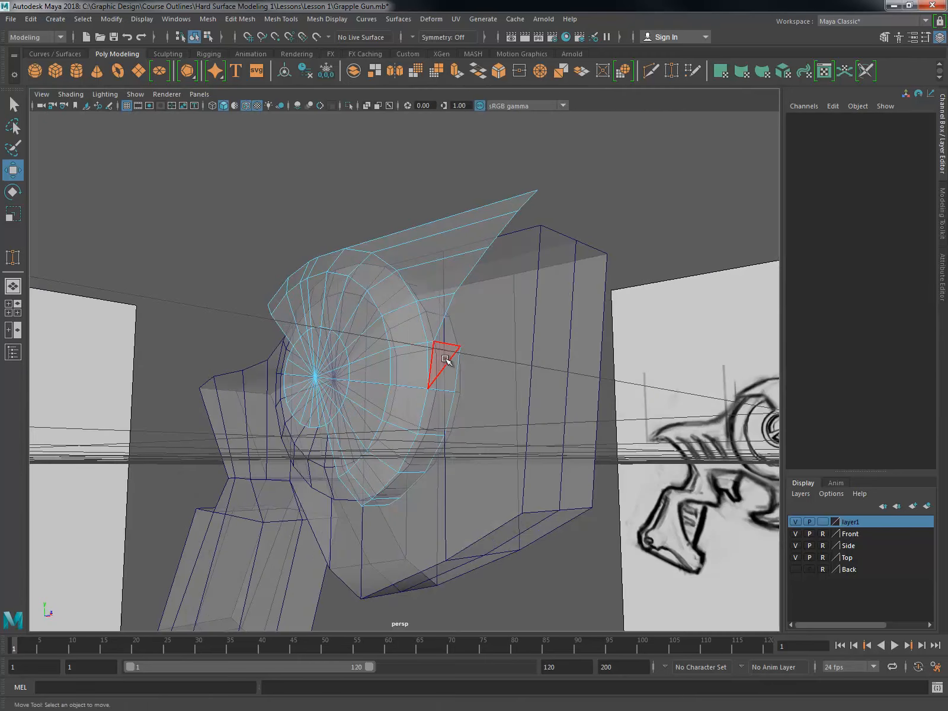
{"action": "left_click", "coordinate": [444, 413]}
{"action": "key", "text": "Delete"}
{"action": "left_click", "coordinate": [408, 488]}
{"action": "key", "text": "Delete"}
{"action": "left_click", "coordinate": [390, 501]}
{"action": "key", "text": "Delete"}
{"action": "left_click_drag", "start_coordinate": [497, 365], "coordinate": [514, 427], "text": "alt"}
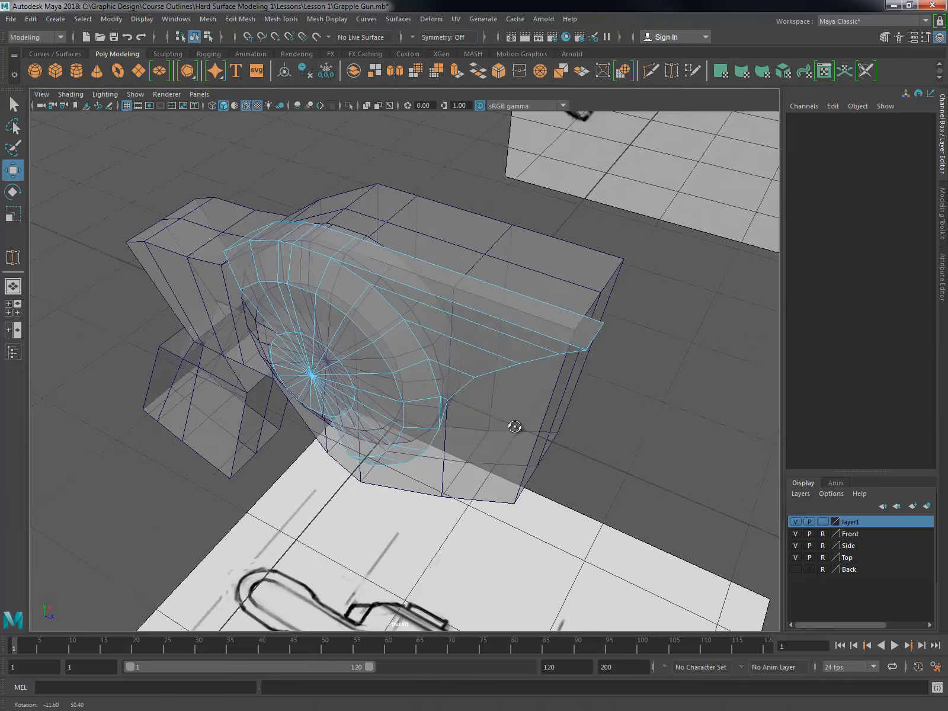
{"action": "left_click_drag", "start_coordinate": [525, 330], "coordinate": [437, 287], "text": "alt"}
Step: Move the vertices along the housing's inner top edge inward along X toward the gun's centre line
{"action": "key", "text": "space"}
{"action": "scroll", "coordinate": [314, 479], "scroll_direction": "down", "scroll_amount": 2}
{"action": "middle_click_drag", "start_coordinate": [313, 480], "coordinate": [344, 535], "text": "alt"}
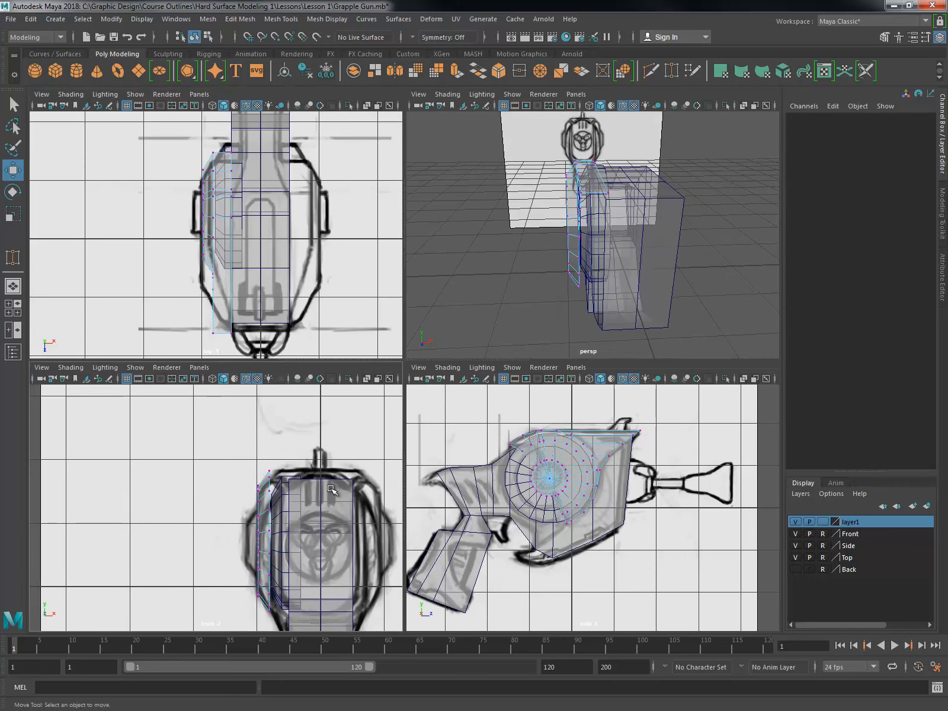
{"action": "left_click_drag", "start_coordinate": [610, 134], "coordinate": [603, 264], "text": "alt"}
{"action": "scroll", "coordinate": [237, 237], "scroll_direction": "down", "scroll_amount": 1}
{"action": "left_click_drag", "start_coordinate": [222, 157], "coordinate": [277, 331]}
{"action": "left_click_drag", "start_coordinate": [604, 272], "coordinate": [575, 166], "text": "alt"}
{"action": "scroll", "coordinate": [350, 478], "scroll_direction": "up", "scroll_amount": 1}
{"action": "left_click_drag", "start_coordinate": [356, 477], "coordinate": [377, 477]}
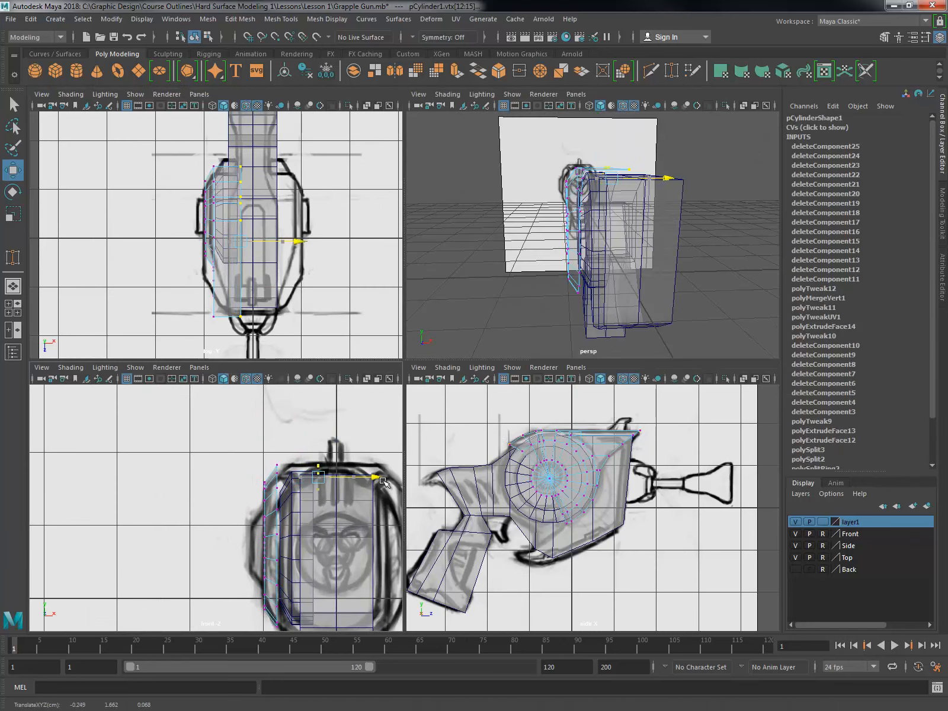
Step: Pull the vertices at the housing's front end inward along X to follow the tapering outline in the top sketch
{"action": "left_click_drag", "start_coordinate": [620, 274], "coordinate": [652, 249], "text": "alt"}
{"action": "left_click_drag", "start_coordinate": [666, 187], "coordinate": [637, 253]}
{"action": "middle_click_drag", "start_coordinate": [302, 509], "coordinate": [255, 457], "text": "alt"}
{"action": "left_click_drag", "start_coordinate": [652, 261], "coordinate": [662, 188], "text": "alt"}
{"action": "left_click", "coordinate": [605, 182]}
{"action": "left_click", "coordinate": [587, 201]}
{"action": "key", "text": "ctrl+z"}
{"action": "left_click", "coordinate": [586, 202]}
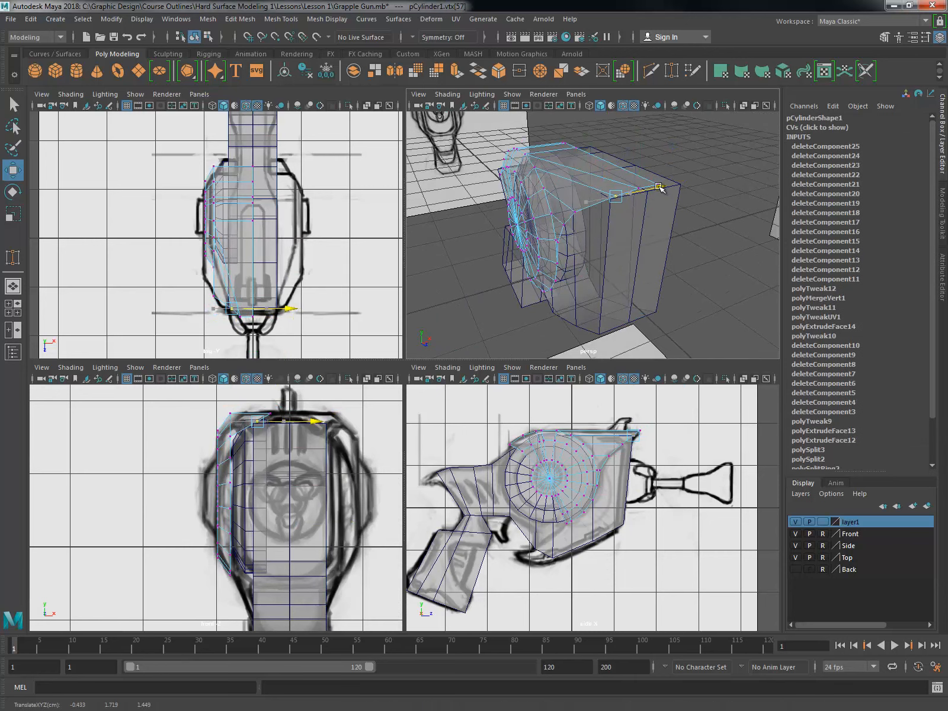
{"action": "key", "text": "space"}
{"action": "middle_click_drag", "start_coordinate": [494, 350], "coordinate": [486, 438], "text": "alt"}
{"action": "key", "text": "space"}
{"action": "left_click", "coordinate": [572, 213]}
{"action": "left_click_drag", "start_coordinate": [615, 202], "coordinate": [694, 189]}
Step: Extrude the housing's open front edges, from the top extension down around the cylinder rim, forward and down
{"action": "middle_click_drag", "start_coordinate": [652, 160], "coordinate": [655, 232], "text": "alt"}
{"action": "right_click_drag", "start_coordinate": [531, 181], "coordinate": [554, 205]}
{"action": "left_click", "coordinate": [581, 170]}
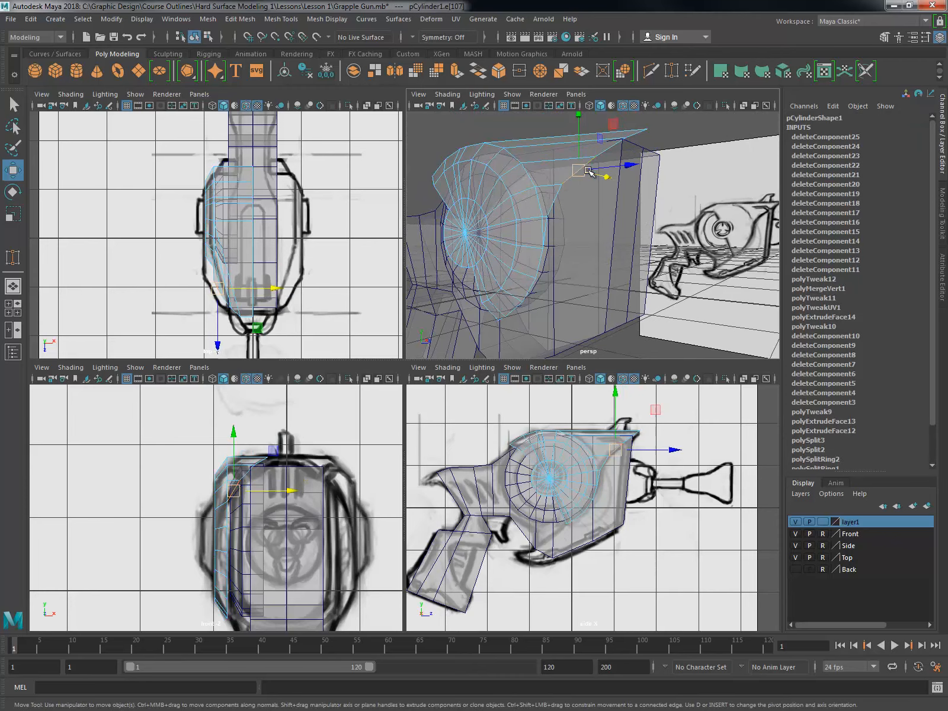
{"action": "left_click_drag", "start_coordinate": [548, 216], "coordinate": [556, 195], "text": "alt"}
{"action": "left_click", "coordinate": [544, 213], "text": "shift"}
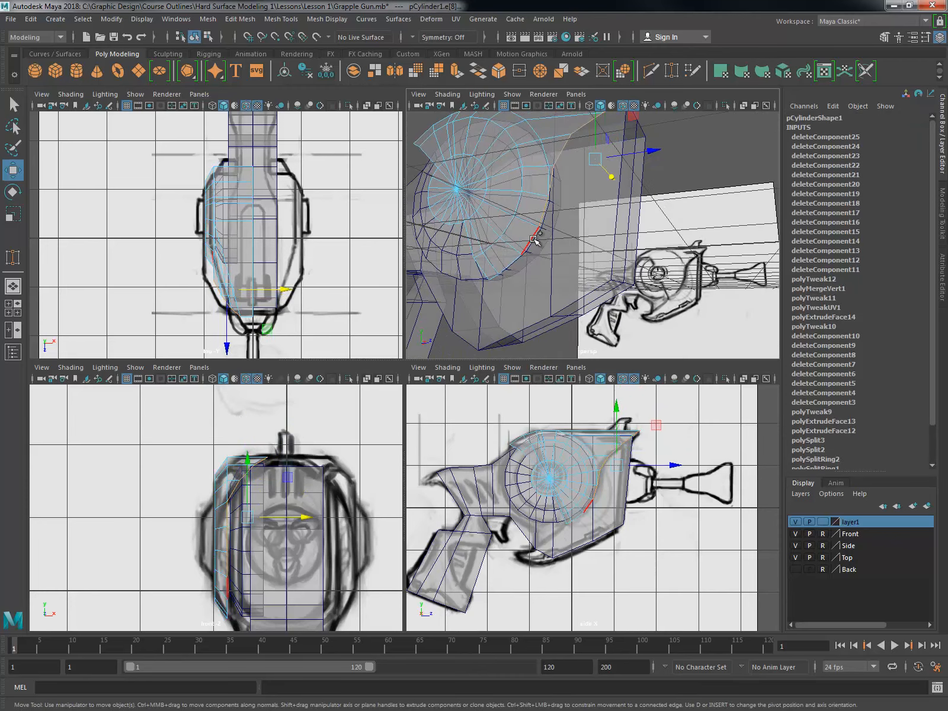
{"action": "left_click", "coordinate": [492, 276], "text": "shift"}
{"action": "left_click_drag", "start_coordinate": [536, 323], "coordinate": [560, 309], "text": "alt"}
{"action": "middle_click_drag", "start_coordinate": [561, 310], "coordinate": [564, 268], "text": "alt"}
{"action": "left_click_drag", "start_coordinate": [564, 269], "coordinate": [572, 320], "text": "alt"}
{"action": "middle_click_drag", "start_coordinate": [640, 431], "coordinate": [641, 446], "text": "alt"}
{"action": "scroll", "coordinate": [646, 448], "scroll_direction": "up", "scroll_amount": 1}
{"action": "middle_click_drag", "start_coordinate": [672, 287], "coordinate": [717, 326], "text": "alt"}
{"action": "right_click", "coordinate": [582, 228], "text": "shift"}
{"action": "left_click", "coordinate": [582, 259]}
{"action": "left_click", "coordinate": [651, 161]}
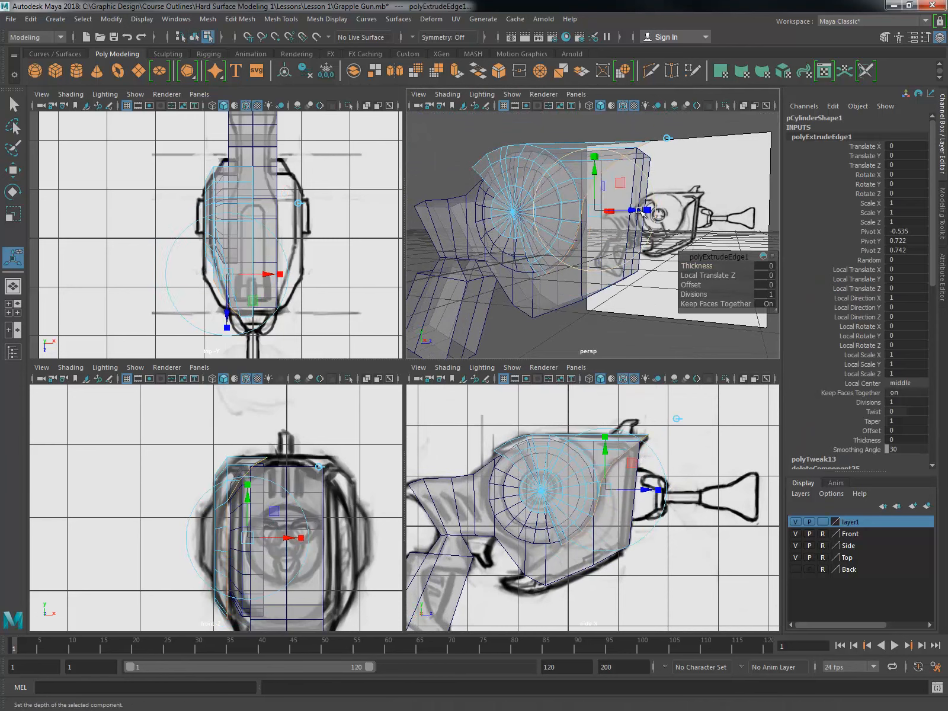
{"action": "left_click_drag", "start_coordinate": [638, 215], "coordinate": [670, 218]}
{"action": "left_click_drag", "start_coordinate": [633, 172], "coordinate": [638, 205]}
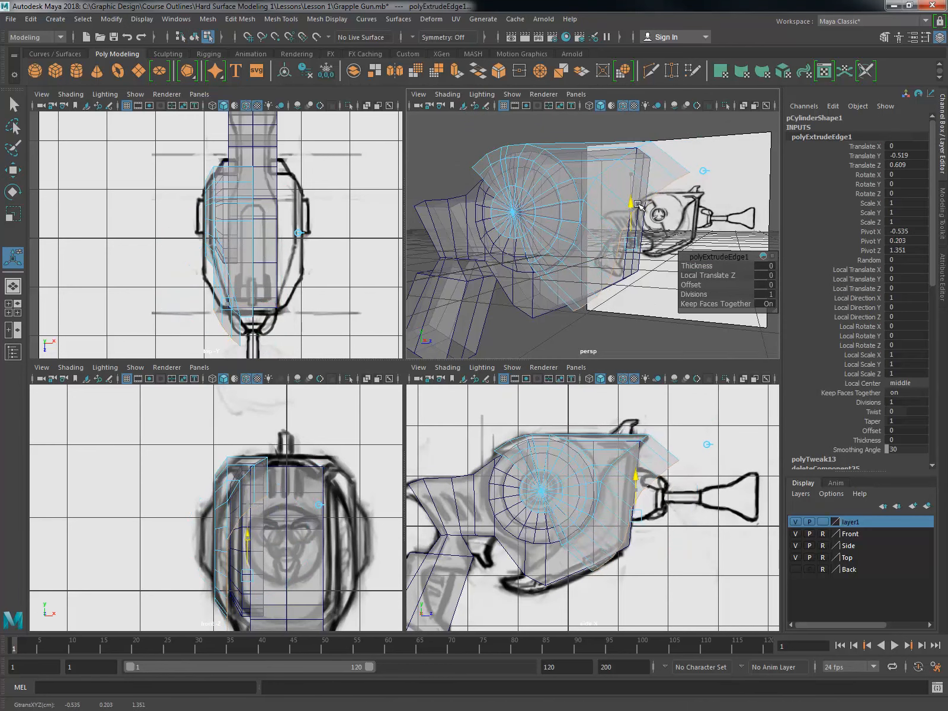
Step: Scale the extruded edges along Z to flatten the front of the new strip
{"action": "key", "text": "r"}
{"action": "left_click_drag", "start_coordinate": [630, 274], "coordinate": [668, 238], "text": "alt"}
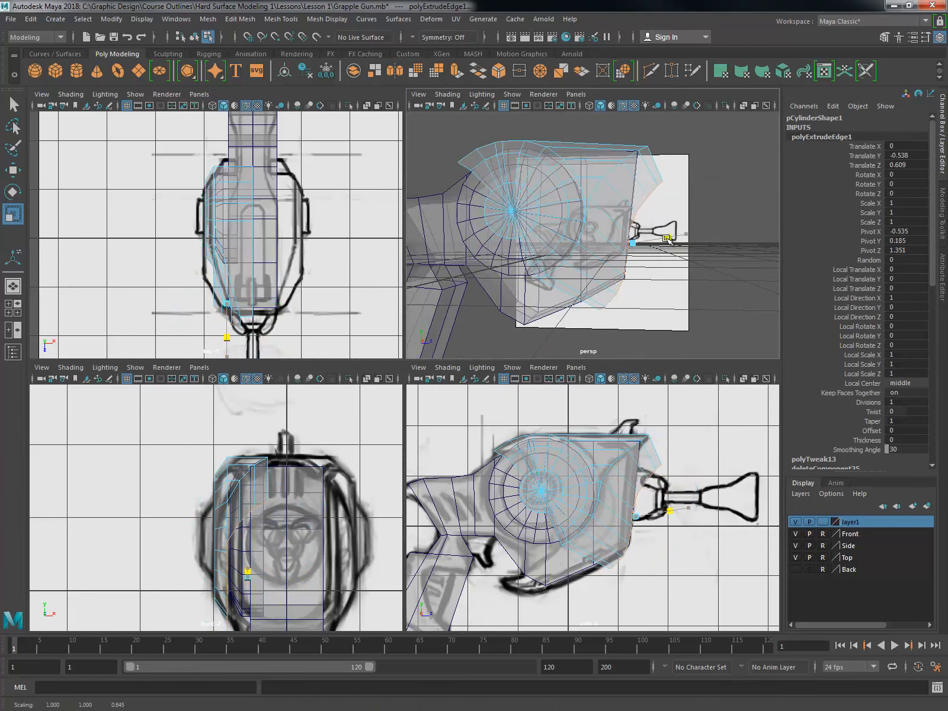
{"action": "middle_click_drag", "start_coordinate": [673, 418], "coordinate": [662, 404], "text": "alt"}
Step: Delete the two uppermost faces of the extruded strip beyond the gun body's front edge
{"action": "right_click_drag", "start_coordinate": [662, 176], "coordinate": [660, 209]}
{"action": "left_click", "coordinate": [666, 172]}
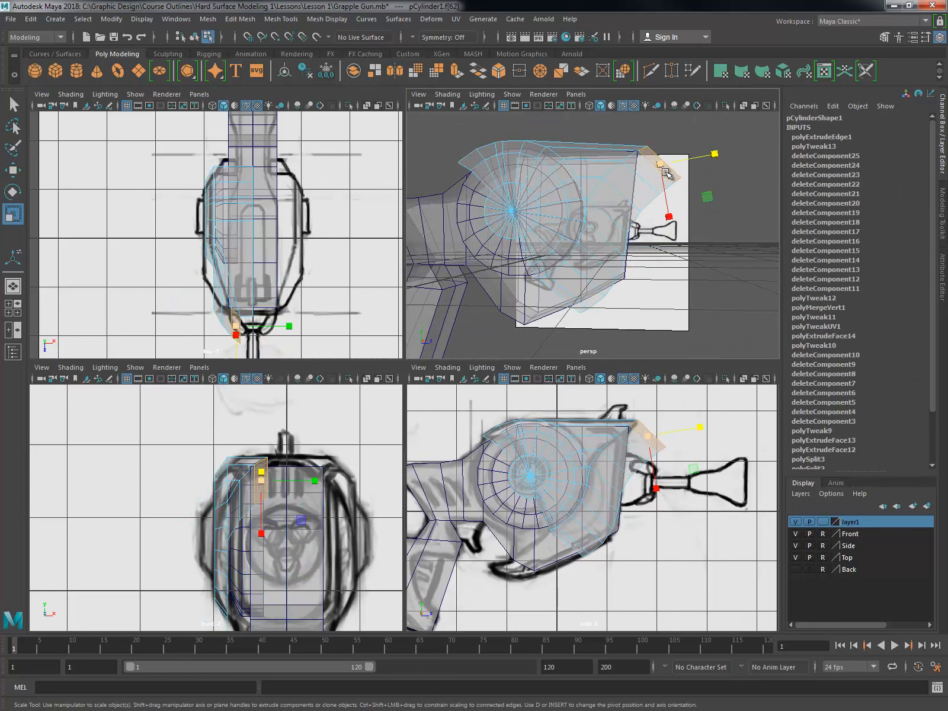
{"action": "key", "text": "Delete"}
{"action": "left_click", "coordinate": [662, 192]}
{"action": "key", "text": "Delete"}
{"action": "left_click_drag", "start_coordinate": [675, 298], "coordinate": [693, 294], "text": "alt"}
Step: Move the strip's outer front vertices backward along Z to bring them inside the body's front edge
{"action": "right_click_drag", "start_coordinate": [651, 203], "coordinate": [619, 200]}
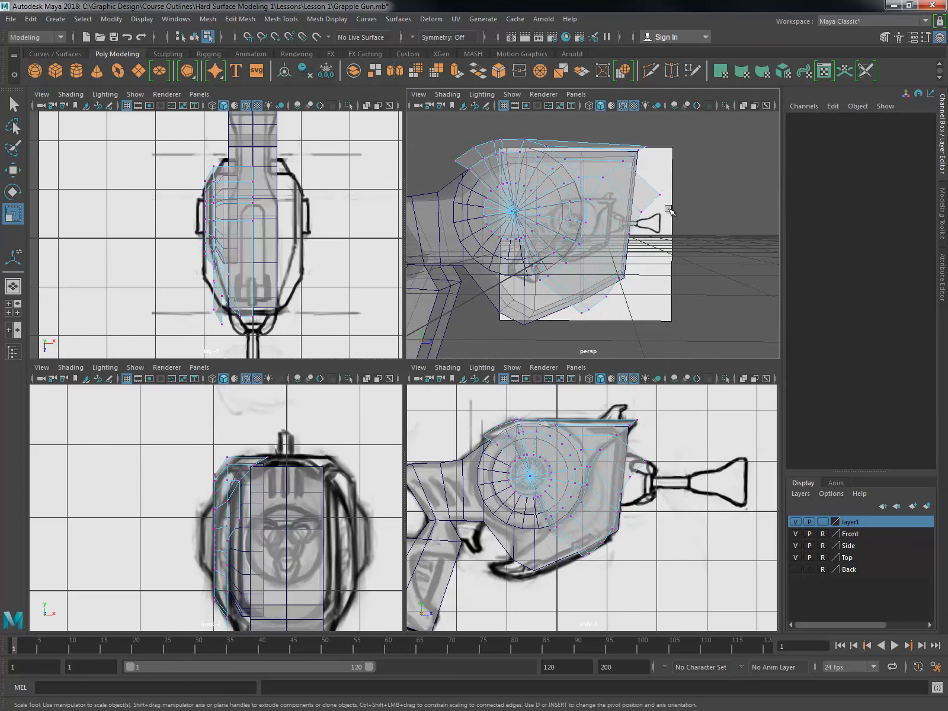
{"action": "key", "text": "w"}
{"action": "left_click_drag", "start_coordinate": [670, 208], "coordinate": [631, 203]}
{"action": "left_click_drag", "start_coordinate": [701, 215], "coordinate": [682, 217]}
Step: Set the Scale tool's axis orientation to World and flatten the front vertices along Z into a straight line
{"action": "key", "text": "r"}
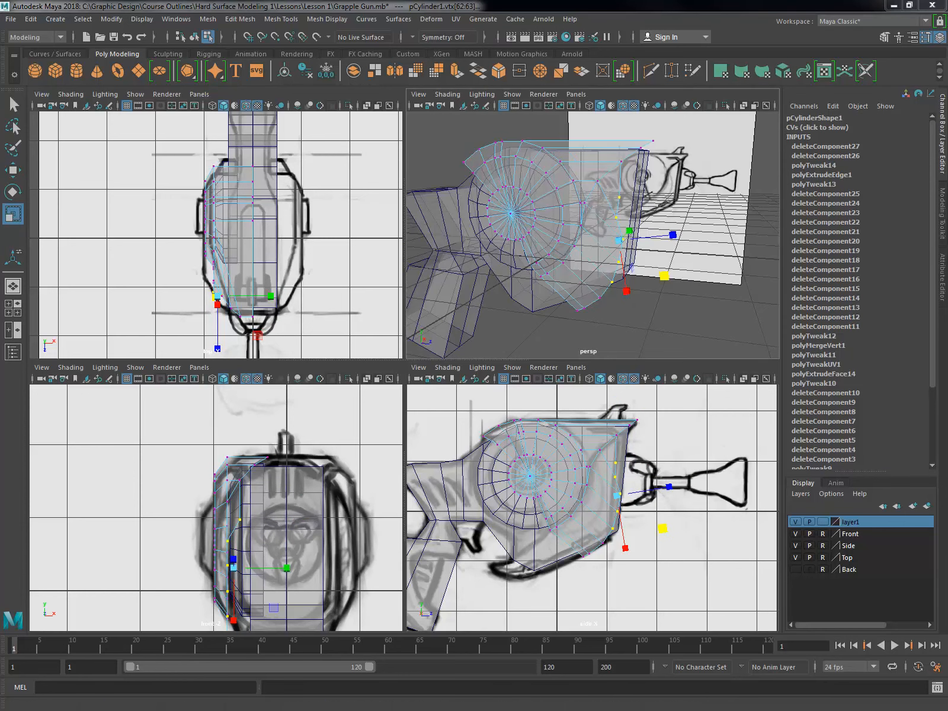
{"action": "left_click", "coordinate": [220, 172]}
{"action": "left_click", "coordinate": [237, 193]}
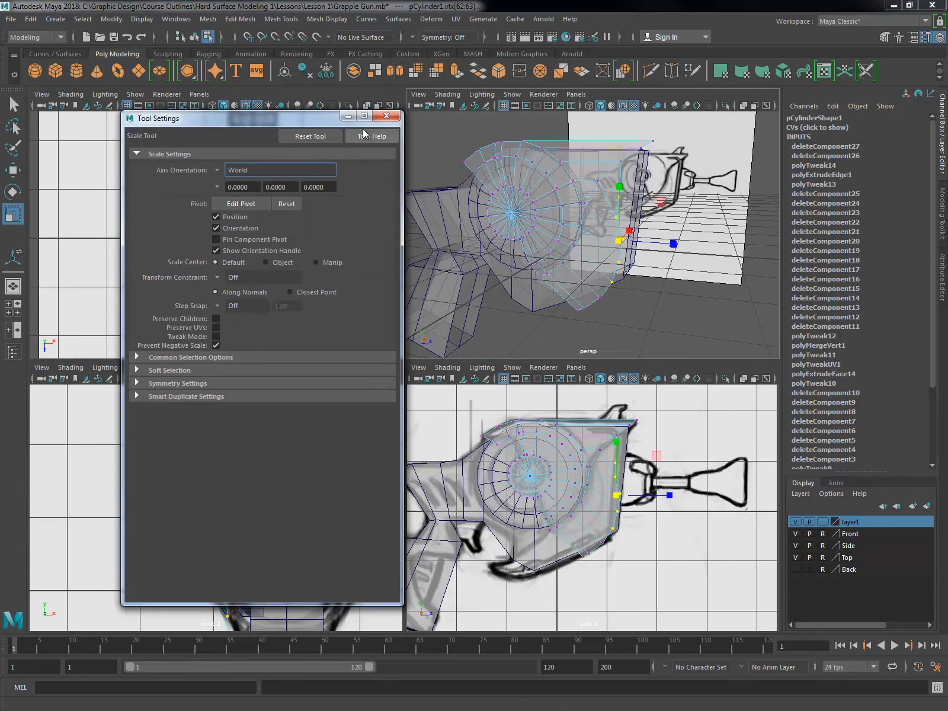
{"action": "left_click", "coordinate": [392, 117]}
{"action": "left_click", "coordinate": [669, 495]}
Step: Rotate and shift the front vertices to match the slanted front edge in the side sketch, and delete the surplus component there
{"action": "key", "text": "space"}
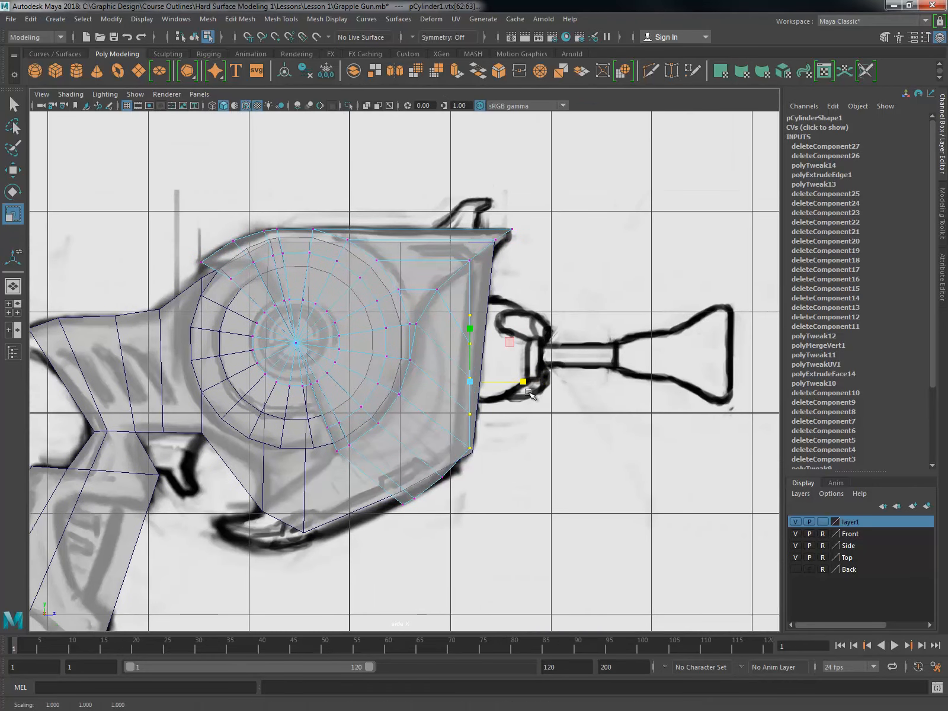
{"action": "key", "text": "w"}
{"action": "left_click_drag", "start_coordinate": [526, 385], "coordinate": [521, 385]}
{"action": "key", "text": "r"}
{"action": "key", "text": "e"}
{"action": "left_click_drag", "start_coordinate": [481, 331], "coordinate": [479, 344]}
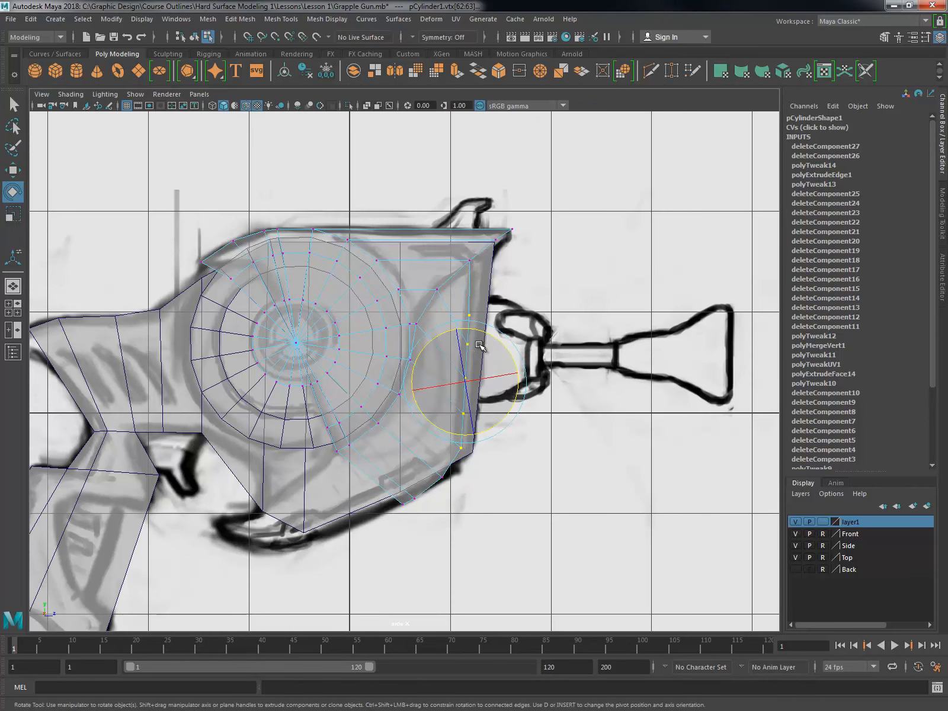
{"action": "key", "text": "w"}
{"action": "left_click_drag", "start_coordinate": [524, 383], "coordinate": [522, 383]}
{"action": "key", "text": "Delete"}
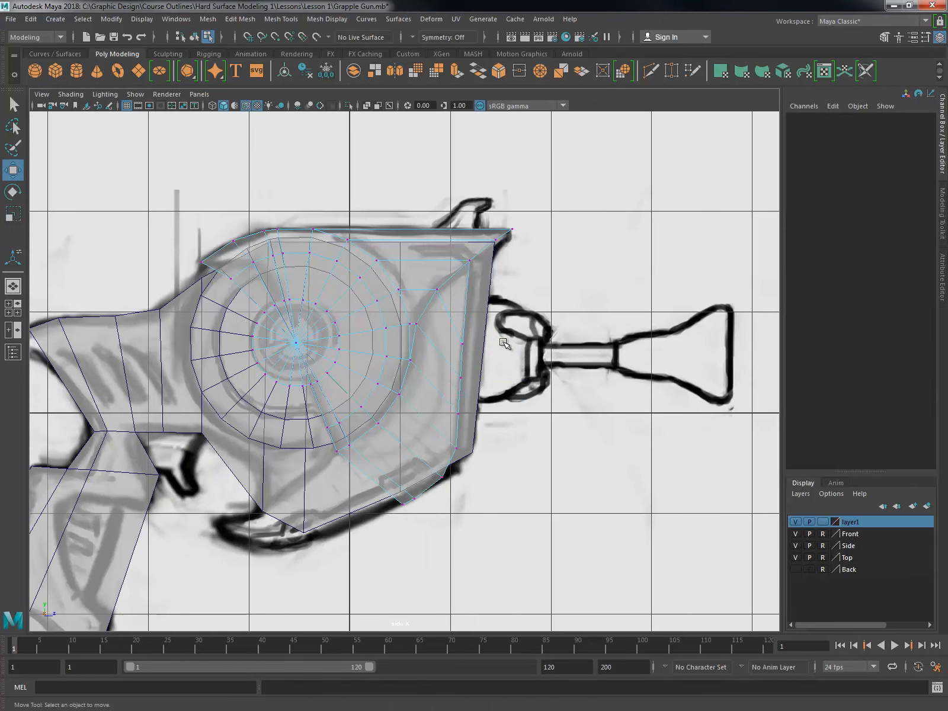
Step: Space the vertices out along the front edge, placing the lowest at the sketch's lower front corner
{"action": "left_click", "coordinate": [451, 443]}
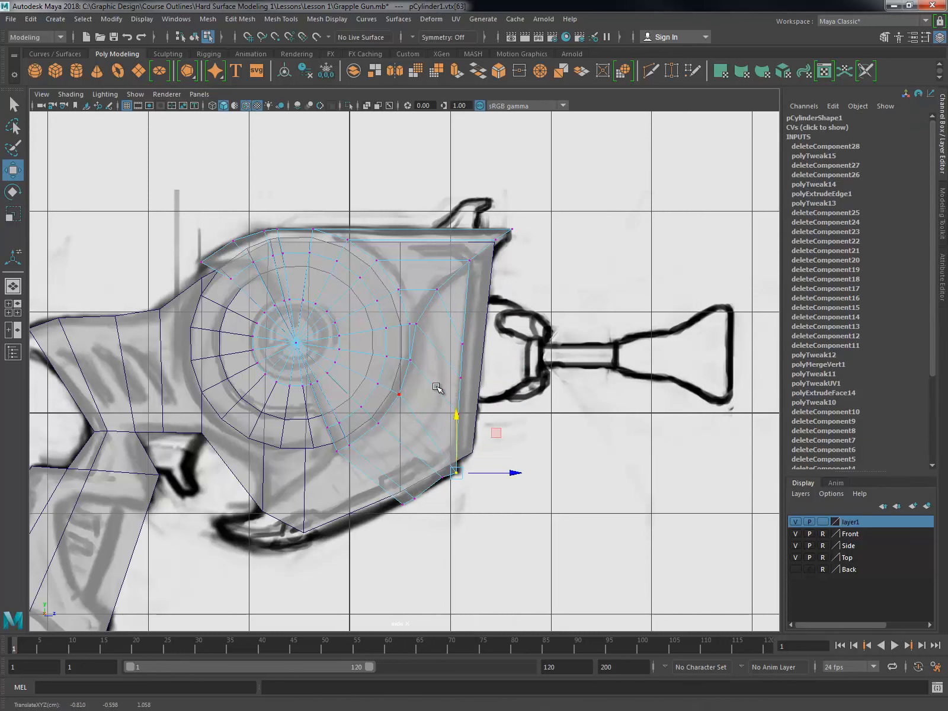
{"action": "left_click", "coordinate": [454, 405]}
{"action": "left_click_drag", "start_coordinate": [460, 355], "coordinate": [462, 359]}
{"action": "left_click", "coordinate": [464, 344]}
{"action": "left_click_drag", "start_coordinate": [464, 287], "coordinate": [473, 265]}
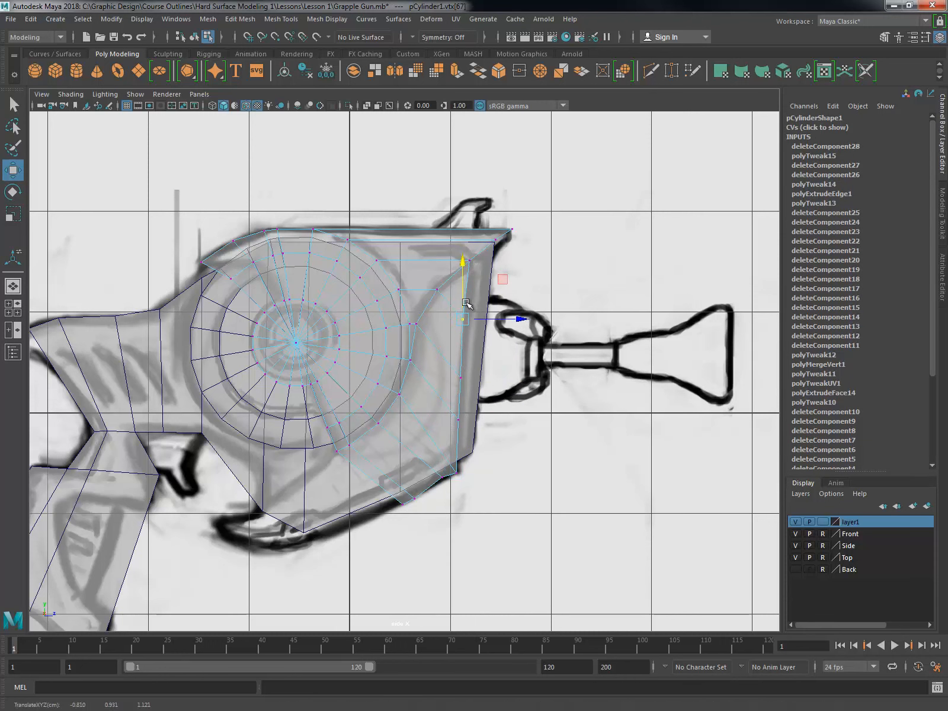
Step: Flatten the complete column of front-edge vertices along Z, then rotate and shift it to match the sketched slant
{"action": "left_click", "coordinate": [456, 472], "text": "shift"}
{"action": "key", "text": "r"}
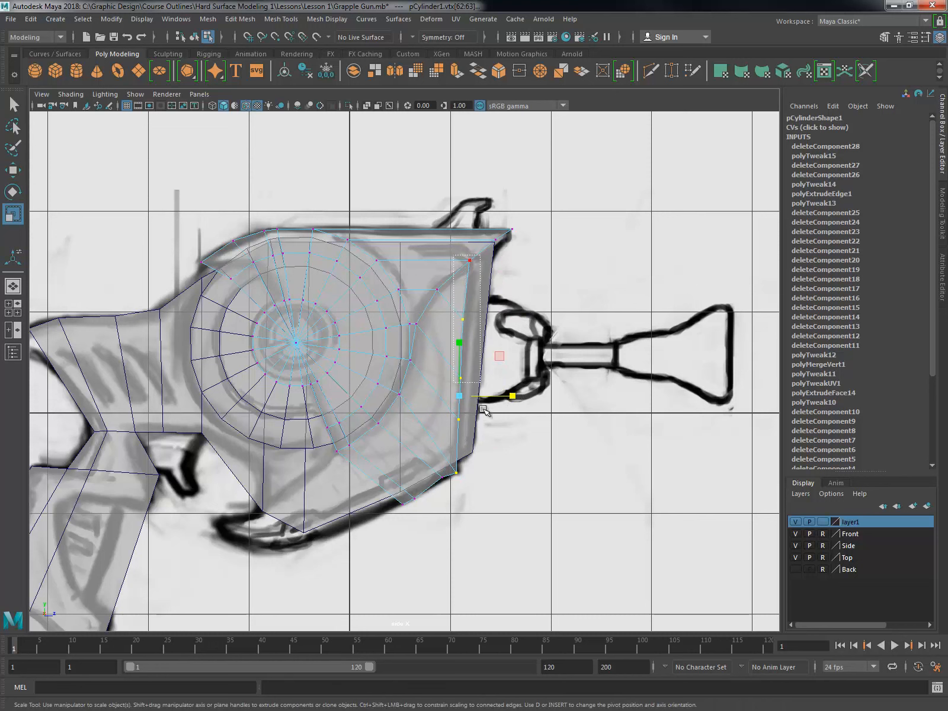
{"action": "left_click_drag", "start_coordinate": [513, 369], "coordinate": [341, 377]}
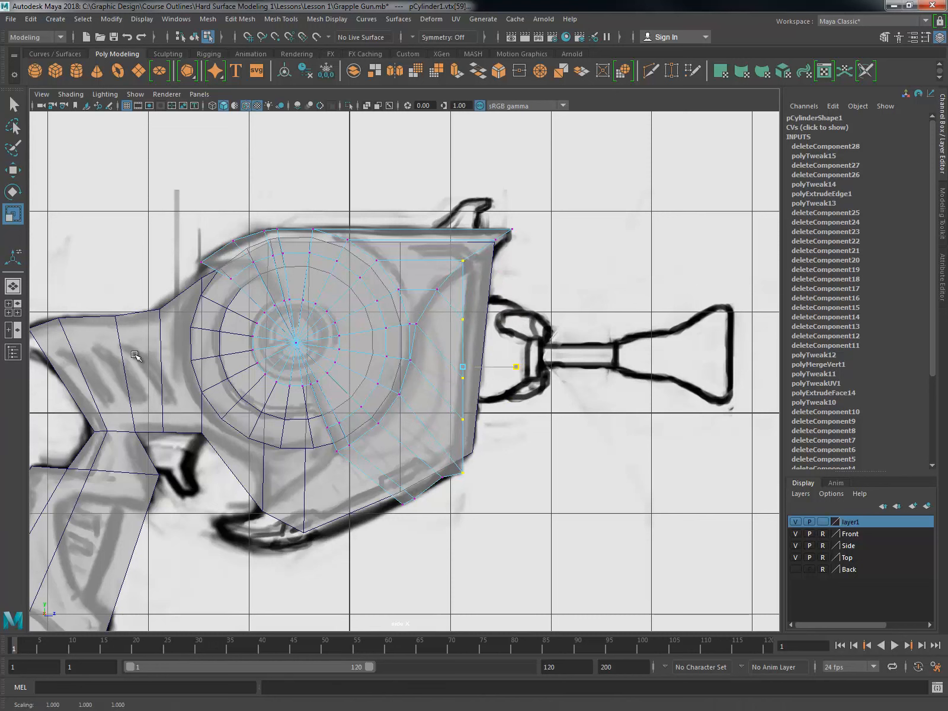
{"action": "key", "text": "w"}
{"action": "left_click_drag", "start_coordinate": [525, 369], "coordinate": [533, 372]}
{"action": "key", "text": "e"}
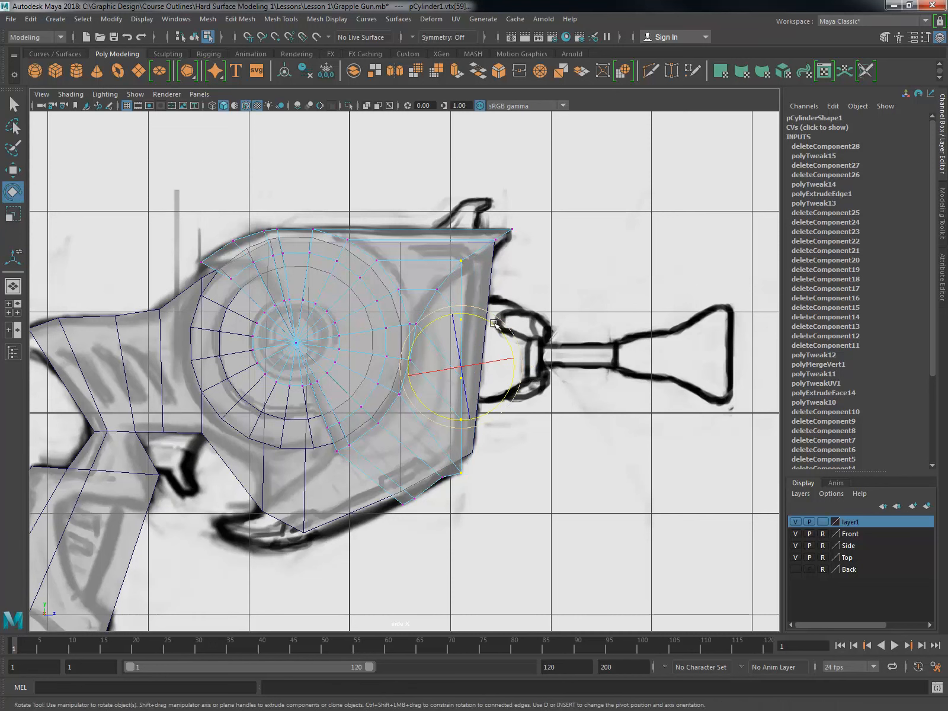
{"action": "key", "text": "w"}
{"action": "left_click_drag", "start_coordinate": [520, 366], "coordinate": [523, 365]}
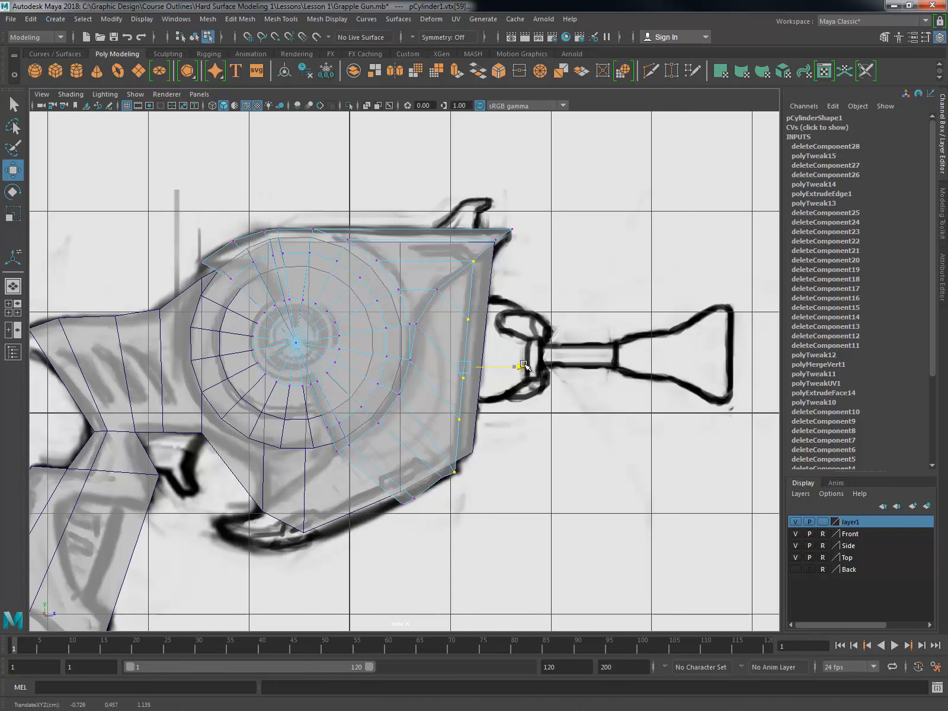
Step: Move the upper front-edge vertex forward along Z to meet the slanted front edge in the side sketch
{"action": "left_click", "coordinate": [495, 241]}
{"action": "left_click_drag", "start_coordinate": [527, 241], "coordinate": [531, 240]}
{"action": "middle_click_drag", "start_coordinate": [499, 459], "coordinate": [538, 432], "text": "alt"}
Step: Rotate and move the housing's lower-edge vertices to follow the slanted bottom outline in the side sketch
{"action": "left_click", "coordinate": [466, 461]}
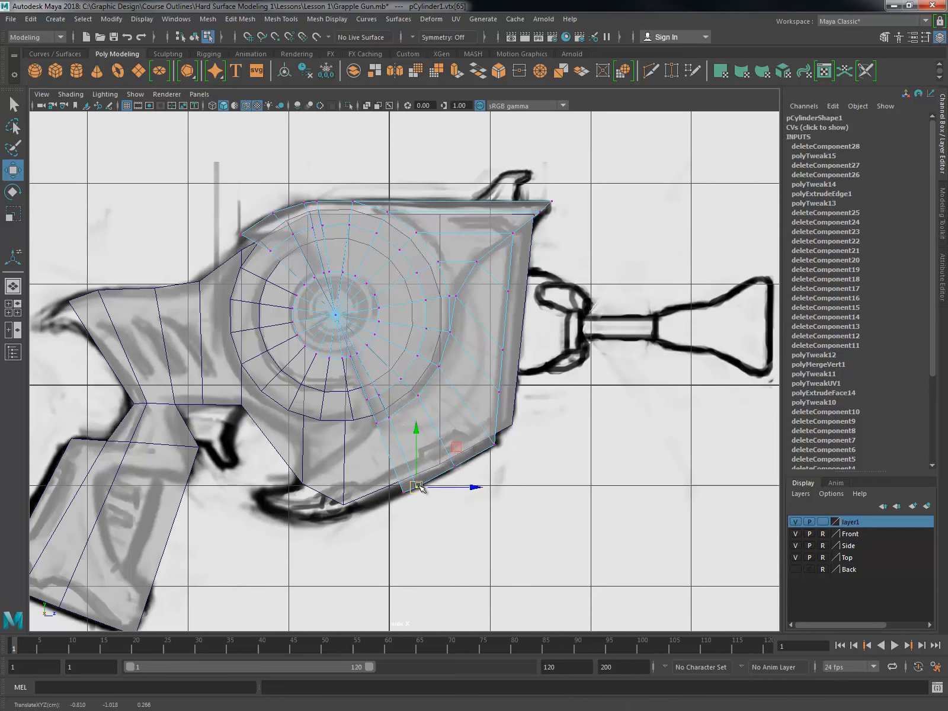
{"action": "key", "text": "e"}
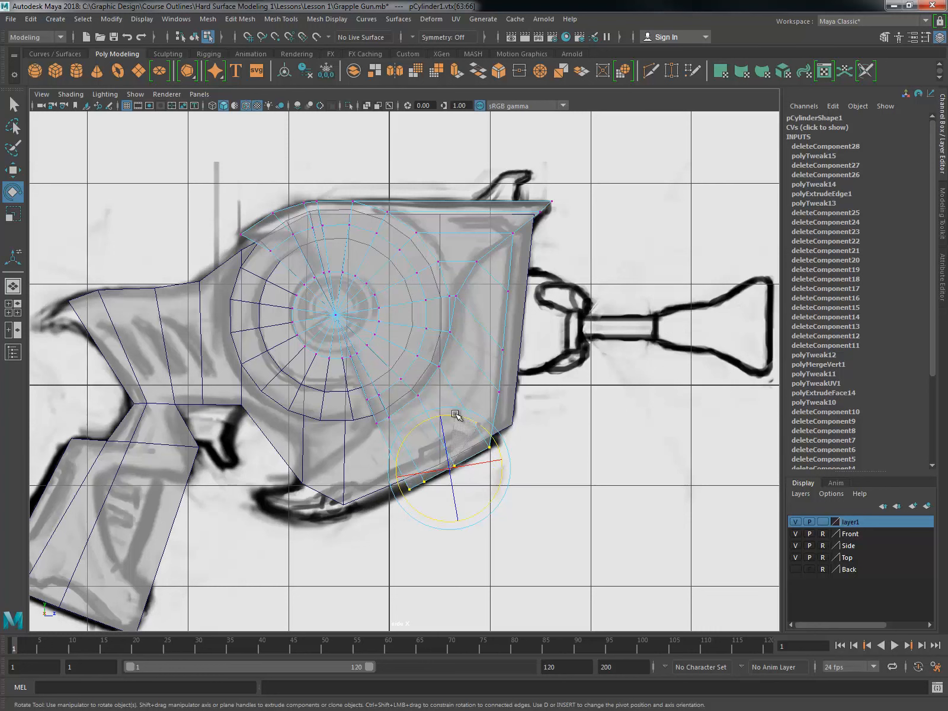
{"action": "key", "text": "w"}
{"action": "left_click_drag", "start_coordinate": [392, 524], "coordinate": [470, 449]}
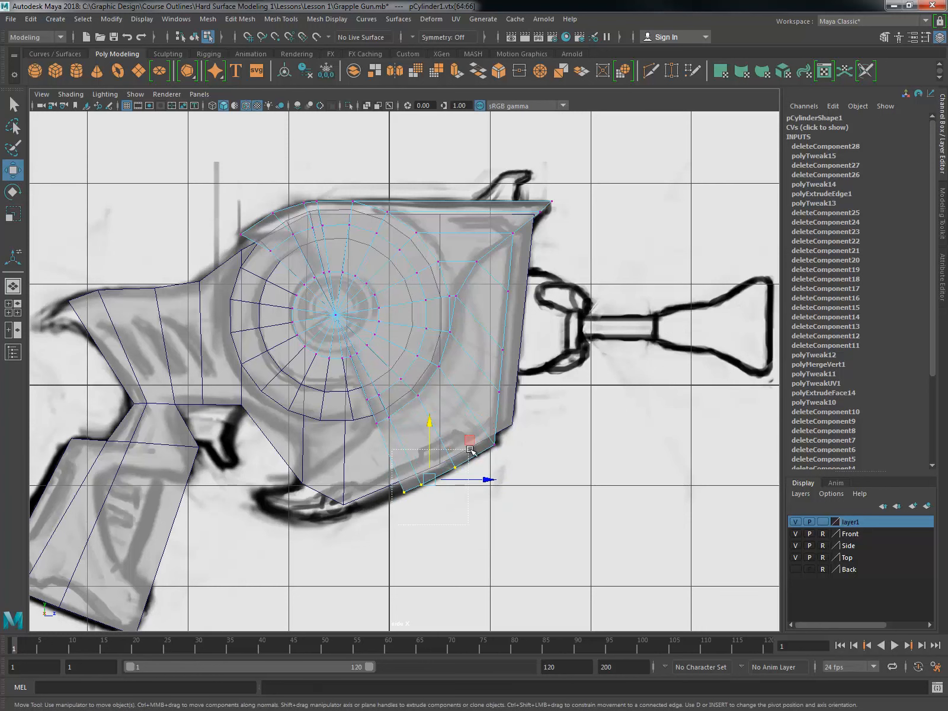
{"action": "key", "text": "e"}
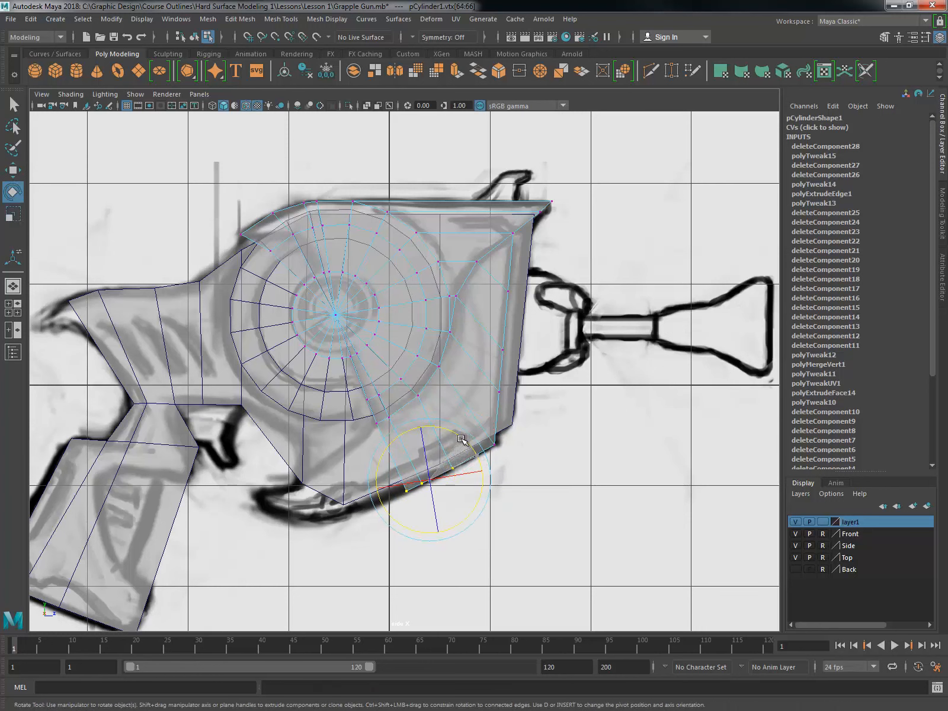
{"action": "key", "text": "w"}
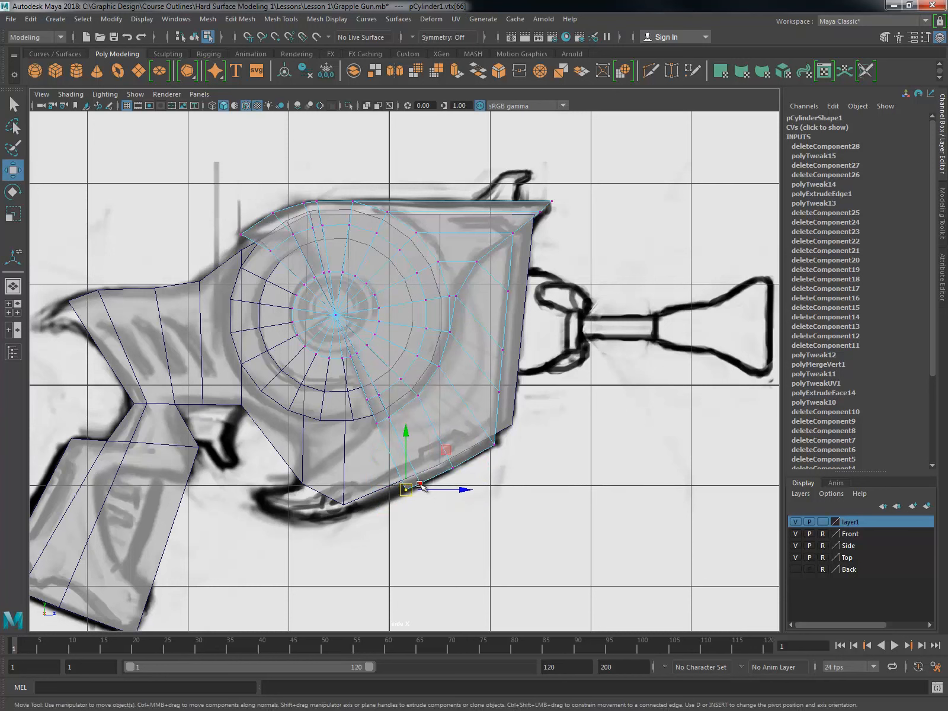
Step: Select the front-edge vertices below the upper corner and move them inward along X to fit the front sketch
{"action": "left_click_drag", "start_coordinate": [419, 485], "coordinate": [441, 413], "text": "alt"}
{"action": "key", "text": "e"}
{"action": "key", "text": "r"}
{"action": "key", "text": "space"}
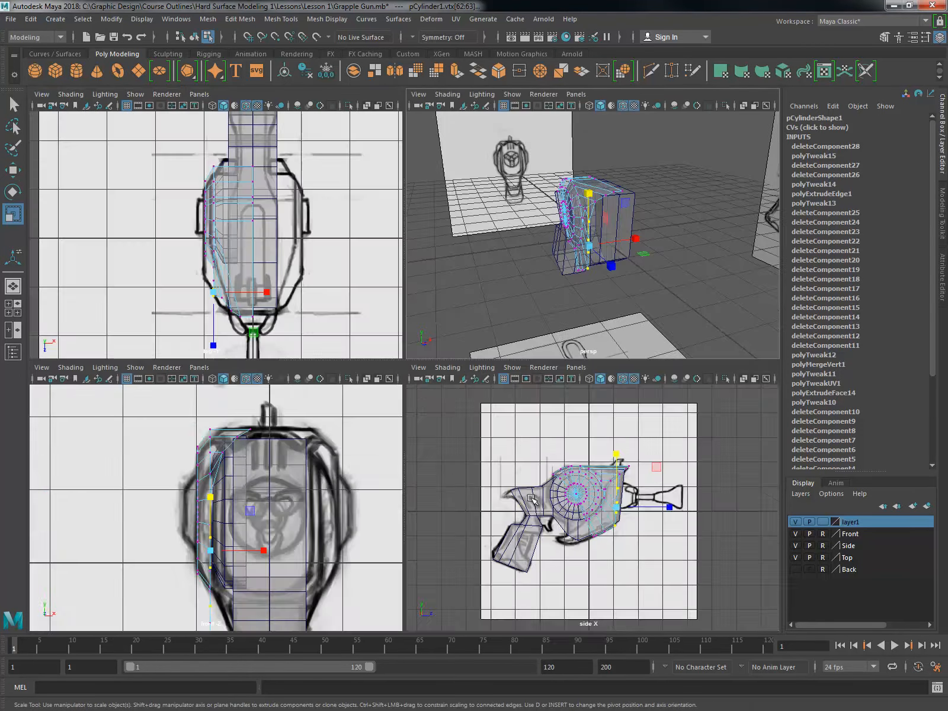
{"action": "key", "text": "space"}
{"action": "key", "text": "w"}
{"action": "key", "text": "space"}
{"action": "key", "text": "space"}
{"action": "key", "text": "space"}
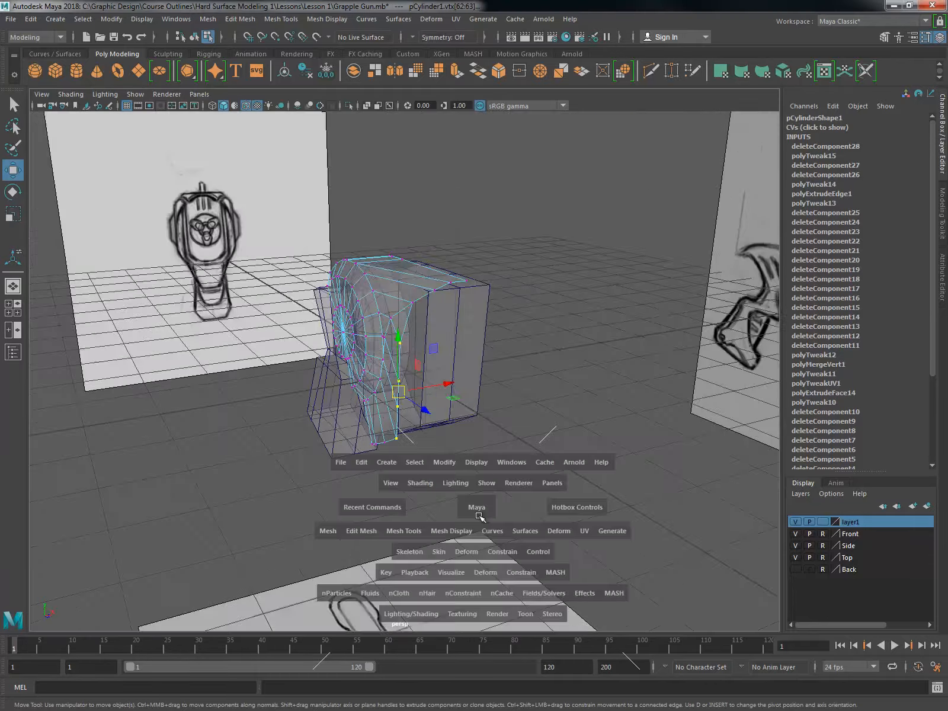
{"action": "left_click_drag", "start_coordinate": [268, 553], "coordinate": [247, 554]}
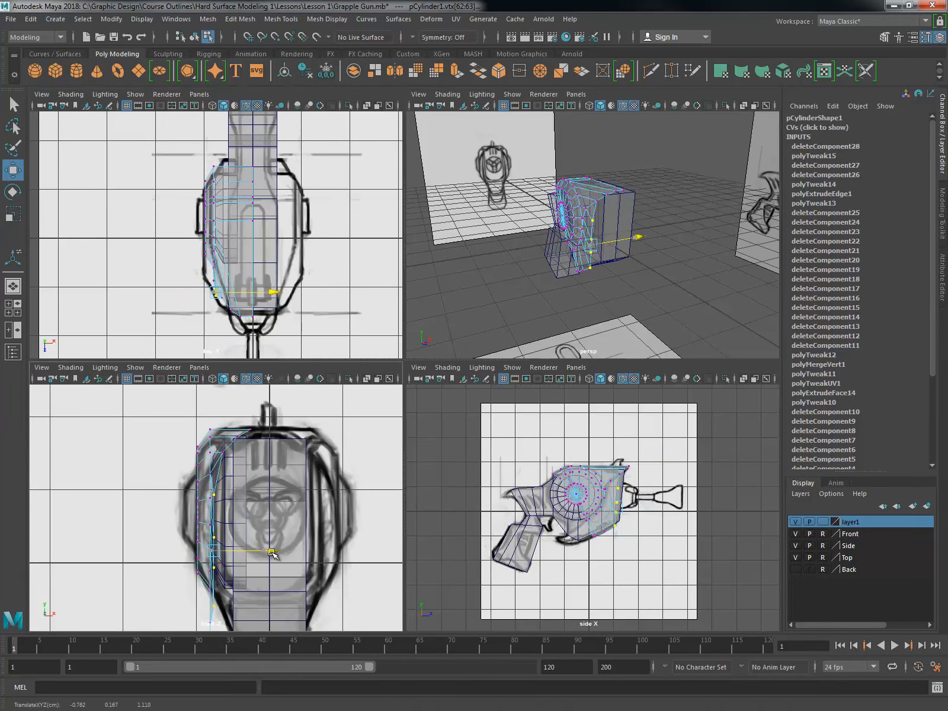
{"action": "mouse_move", "coordinate": [554, 285]}
{"action": "left_mouse_down", "text": "alt"}
{"action": "mouse_move", "coordinate": [576, 282]}
{"action": "mouse_move", "coordinate": [557, 271]}
{"action": "mouse_move", "coordinate": [529, 311]}
{"action": "mouse_move", "coordinate": [525, 299]}
{"action": "mouse_move", "coordinate": [568, 269]}
{"action": "left_mouse_up", "text": "alt"}
Step: Move the upper front-edge vertex along X into line, and shift the whole front column slightly toward the gun's centre
{"action": "left_click", "coordinate": [235, 455]}
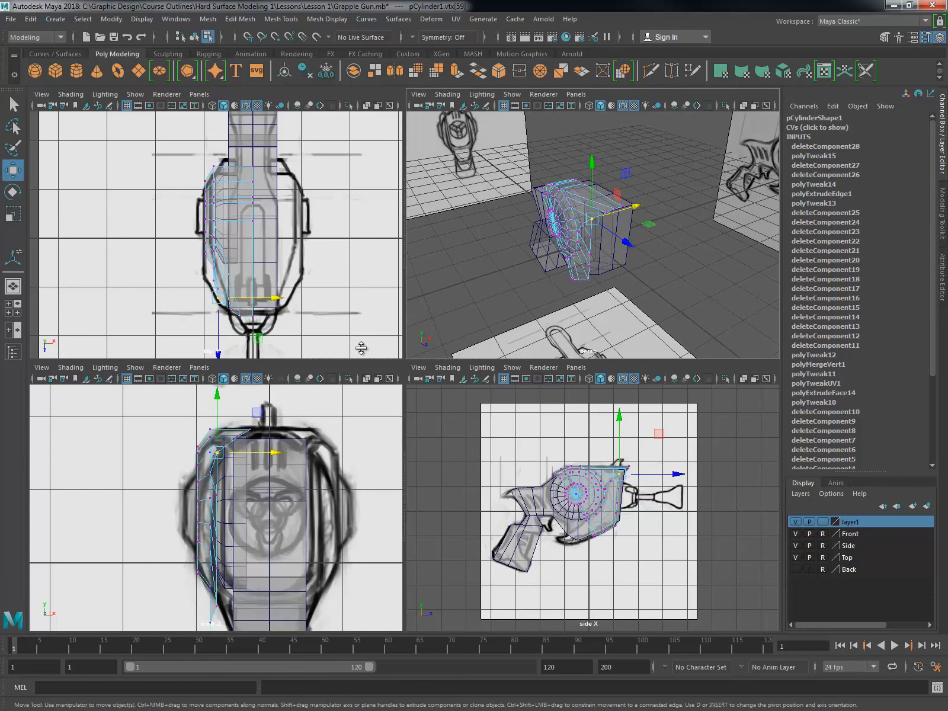
{"action": "left_click_drag", "start_coordinate": [271, 451], "coordinate": [271, 451]}
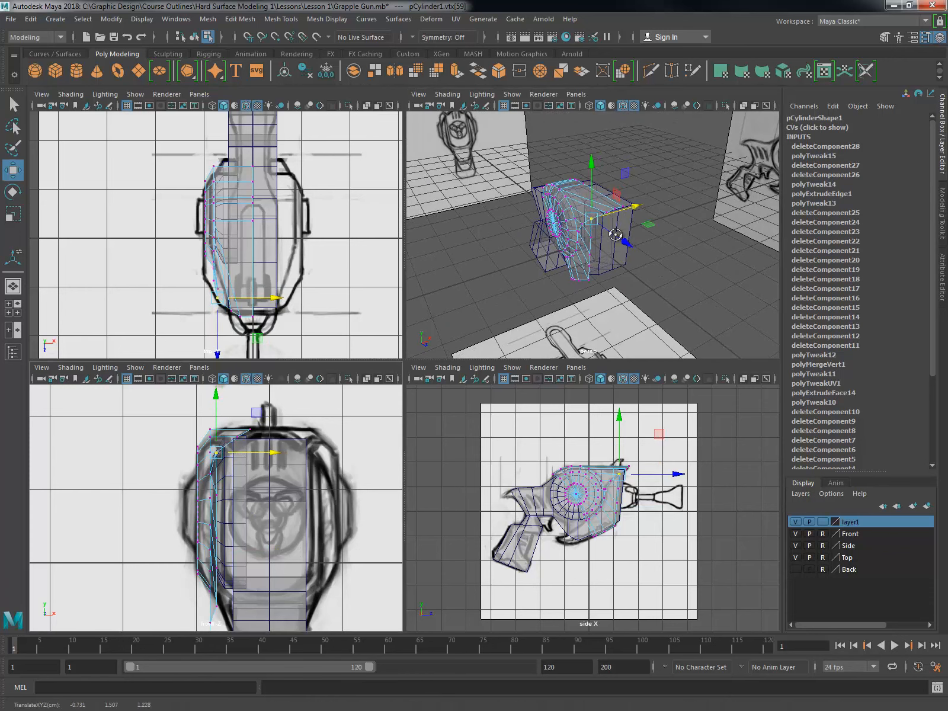
{"action": "right_click_drag", "start_coordinate": [615, 234], "coordinate": [682, 261], "text": "alt"}
{"action": "left_click_drag", "start_coordinate": [681, 261], "coordinate": [602, 213], "text": "alt"}
{"action": "key", "text": "r"}
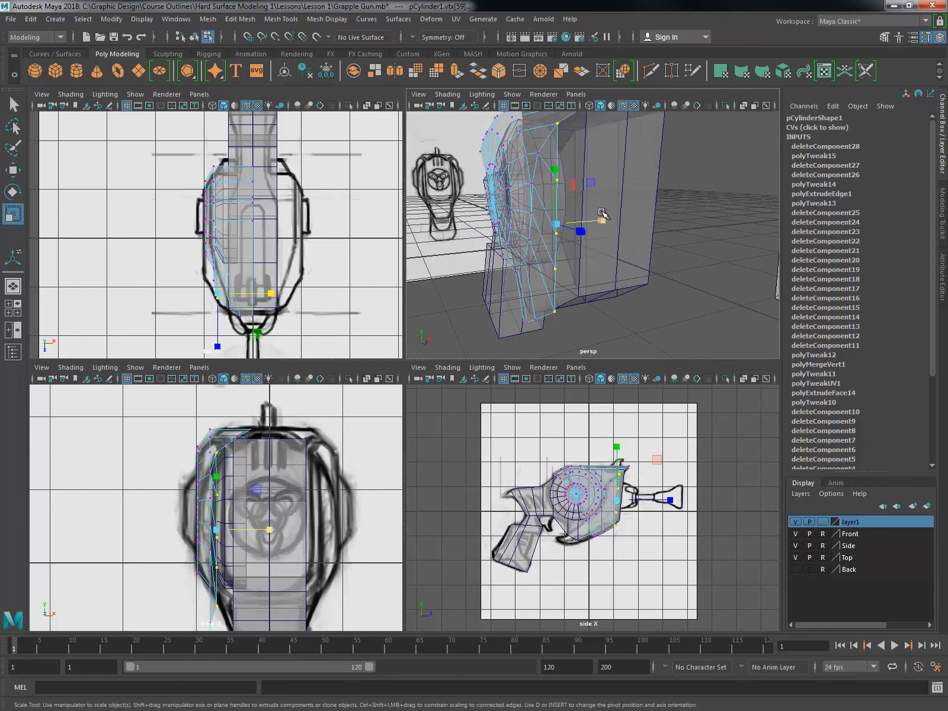
{"action": "key", "text": "w"}
{"action": "left_click_drag", "start_coordinate": [266, 529], "coordinate": [270, 530]}
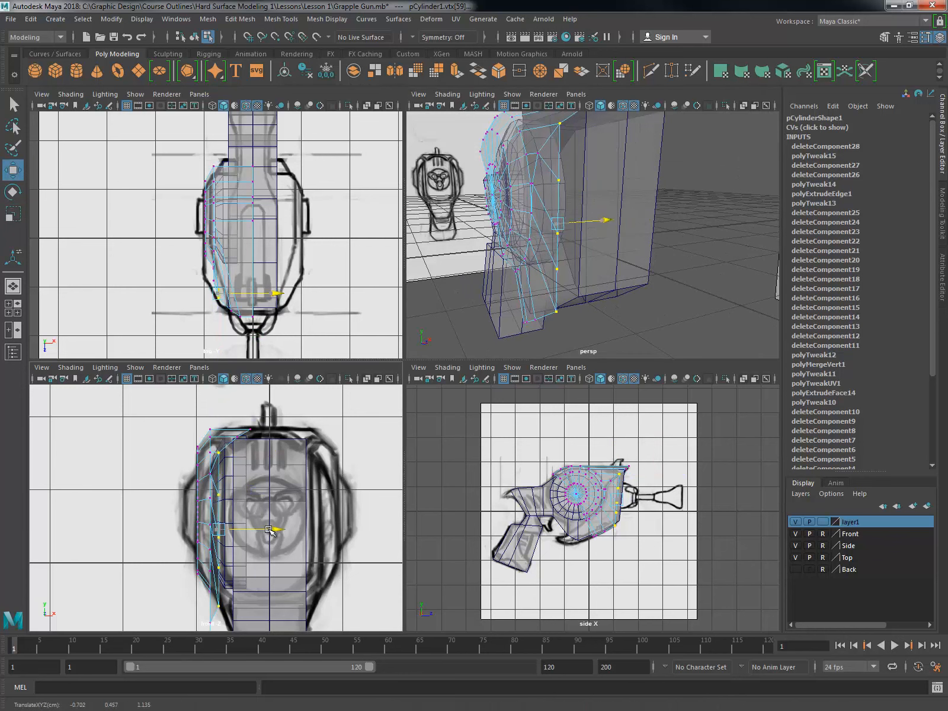
Step: Adjust the housing's top front tip vertex along X against the front sketch
{"action": "left_click_drag", "start_coordinate": [558, 270], "coordinate": [442, 340], "text": "alt"}
{"action": "left_click_drag", "start_coordinate": [593, 260], "coordinate": [616, 246], "text": "alt"}
{"action": "left_click", "coordinate": [601, 216]}
{"action": "left_click_drag", "start_coordinate": [299, 439], "coordinate": [299, 433]}
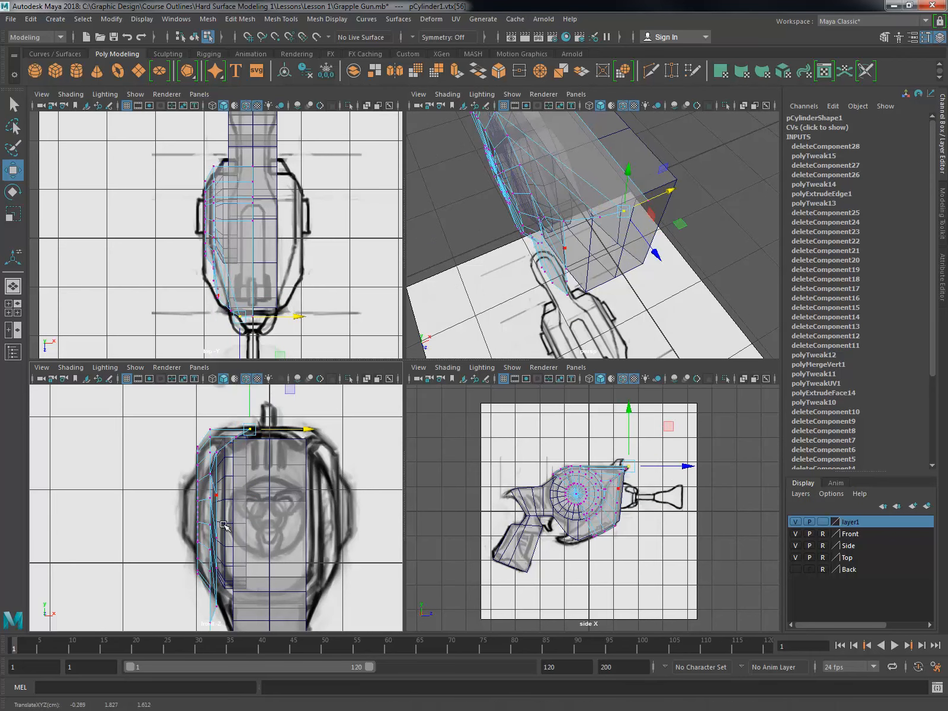
Step: Select the row of lower-edge vertices and move it inward along X toward the gun body
{"action": "left_click_drag", "start_coordinate": [533, 279], "coordinate": [610, 196], "text": "alt"}
{"action": "left_click_drag", "start_coordinate": [554, 198], "coordinate": [569, 264]}
{"action": "key", "text": "r"}
{"action": "key", "text": "w"}
{"action": "middle_click_drag", "start_coordinate": [263, 568], "coordinate": [277, 514], "text": "alt"}
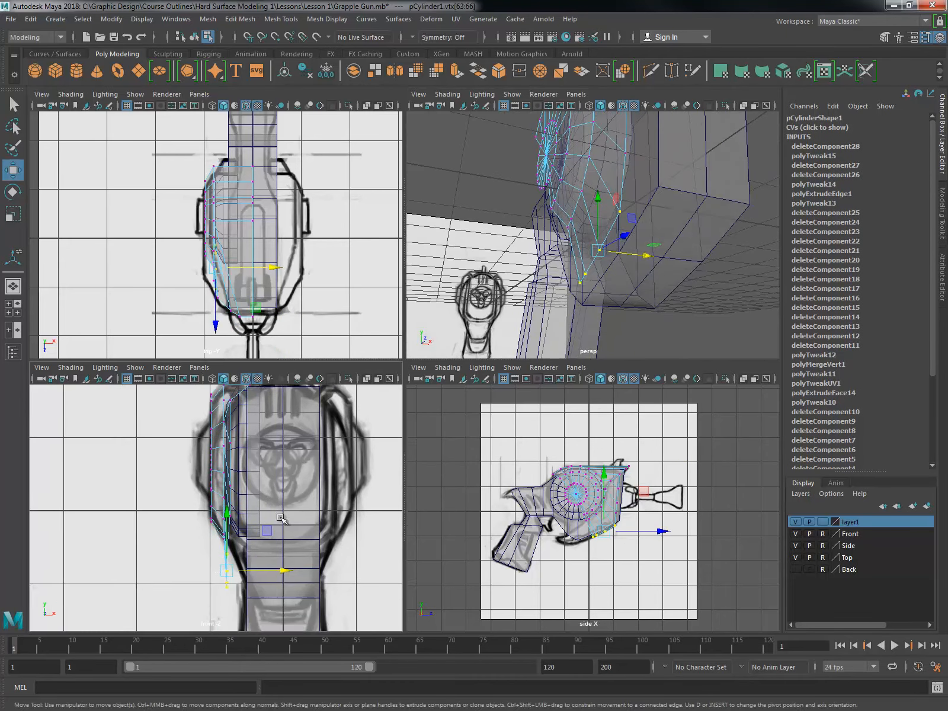
{"action": "left_click_drag", "start_coordinate": [569, 279], "coordinate": [592, 290], "text": "alt"}
{"action": "left_click_drag", "start_coordinate": [284, 569], "coordinate": [300, 569]}
{"action": "key", "text": "f"}
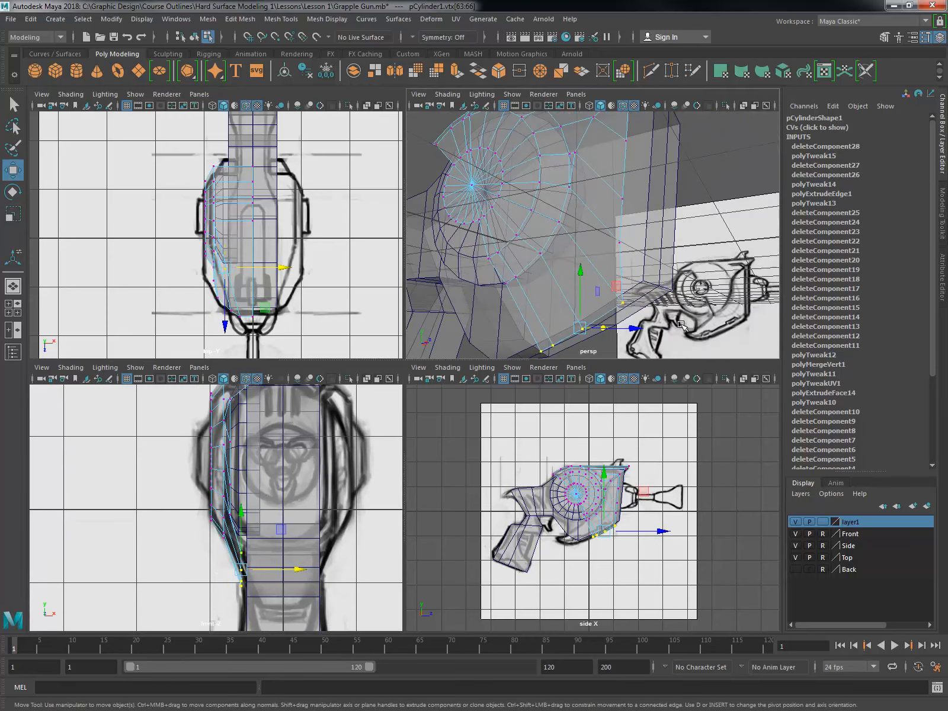
Step: Shift the lower-edge vertices slightly back outward along X to match the contour in the front sketch
{"action": "middle_click_drag", "start_coordinate": [341, 498], "coordinate": [341, 450], "text": "alt"}
{"action": "left_click_drag", "start_coordinate": [640, 279], "coordinate": [681, 279], "text": "alt"}
{"action": "middle_click_drag", "start_coordinate": [373, 486], "coordinate": [375, 478], "text": "alt"}
{"action": "left_click_drag", "start_coordinate": [303, 516], "coordinate": [294, 516]}
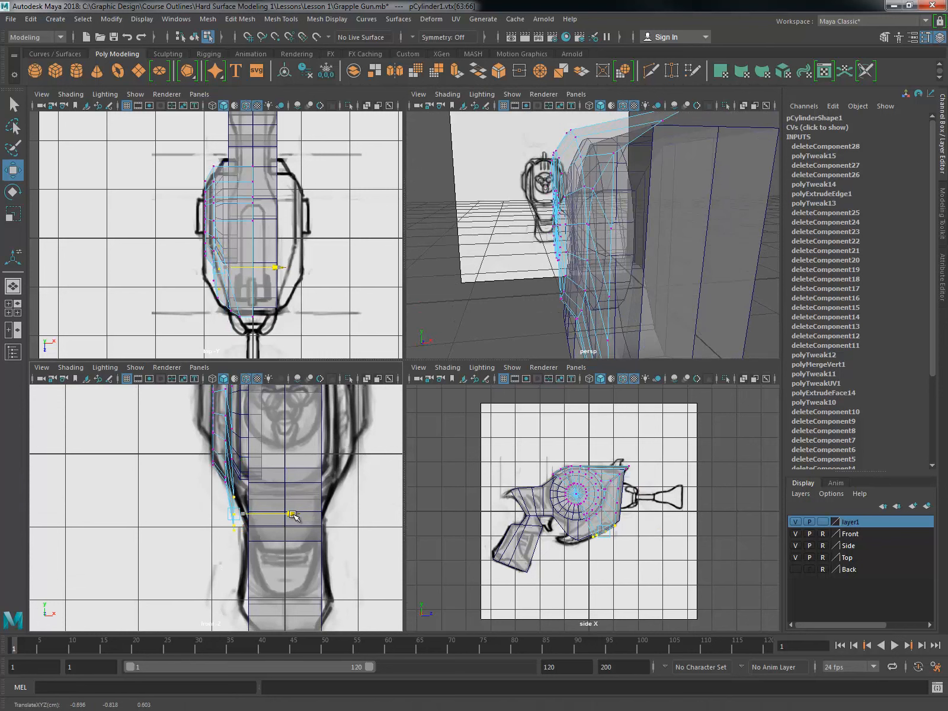
{"action": "mouse_move", "coordinate": [345, 481]}
{"action": "middle_mouse_down", "text": "alt"}
{"action": "mouse_move", "coordinate": [331, 474]}
{"action": "mouse_move", "coordinate": [340, 501]}
{"action": "middle_mouse_up", "text": "alt"}
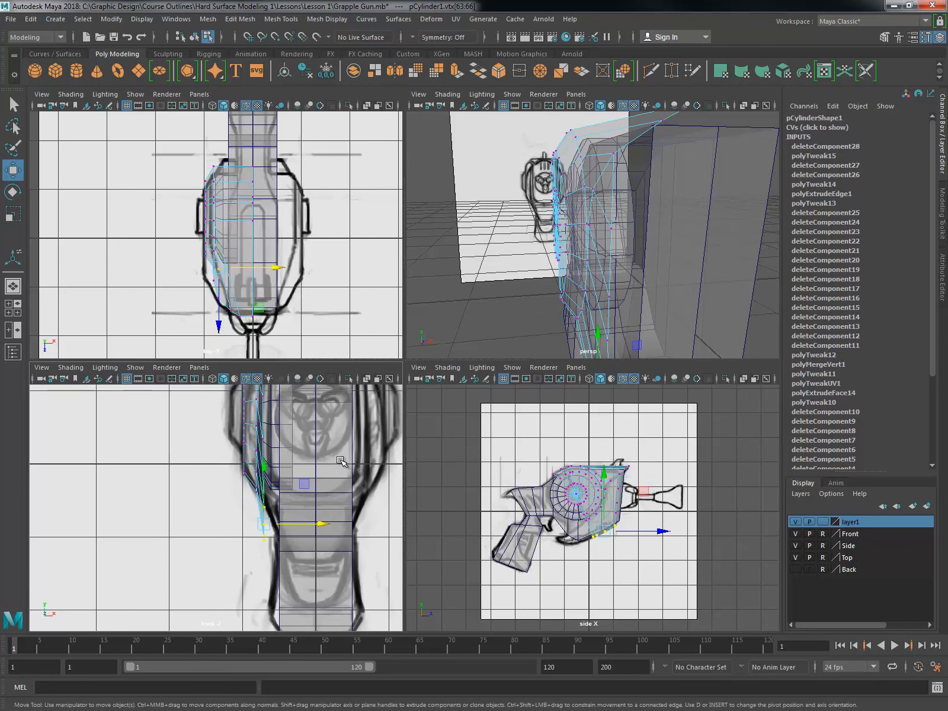
Step: Move the gun body's front vertical side edge outward along X to widen the body's front
{"action": "right_click", "coordinate": [305, 408]}
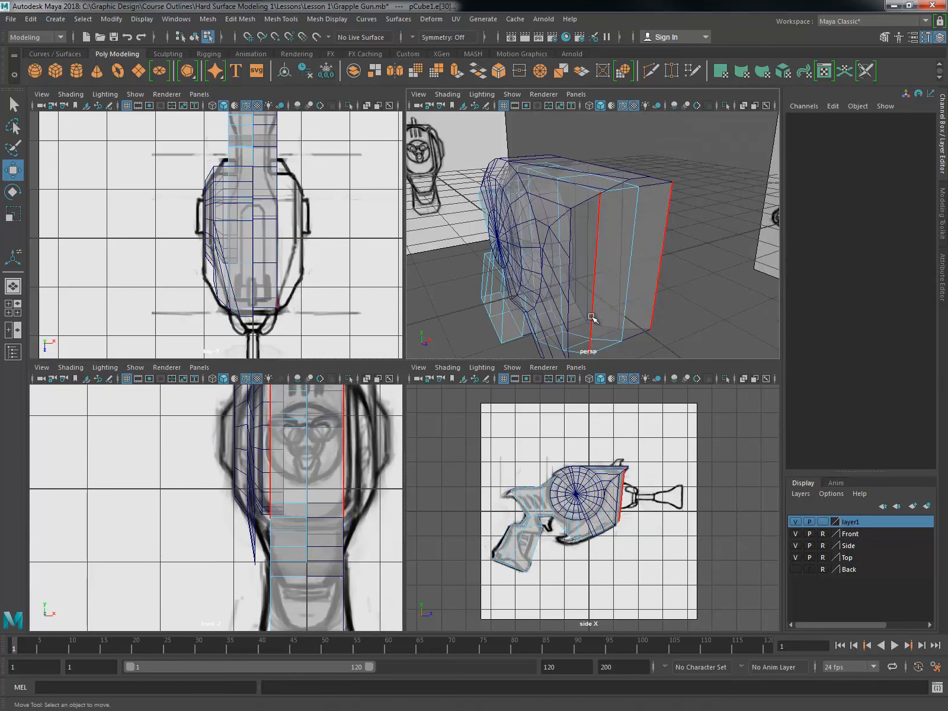
{"action": "left_click", "coordinate": [591, 319]}
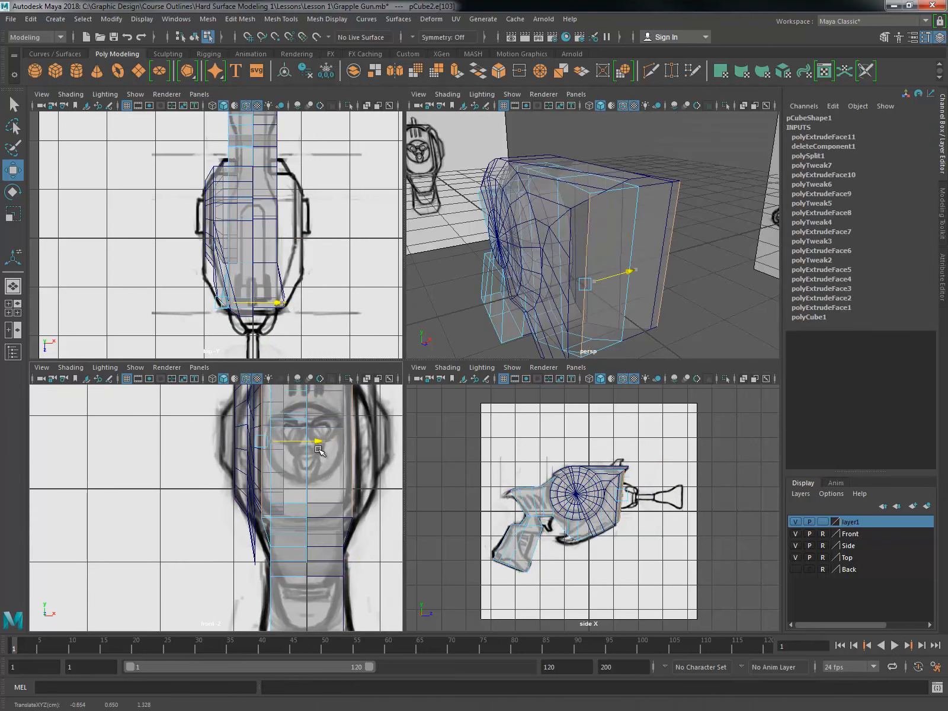
{"action": "left_click_drag", "start_coordinate": [592, 267], "coordinate": [635, 292], "text": "alt"}
Step: Raise the body's lower front corner vertex and lower the bottom centre vertex to form a shallow V-shaped underside
{"action": "key", "text": "F9"}
{"action": "left_click", "coordinate": [592, 224]}
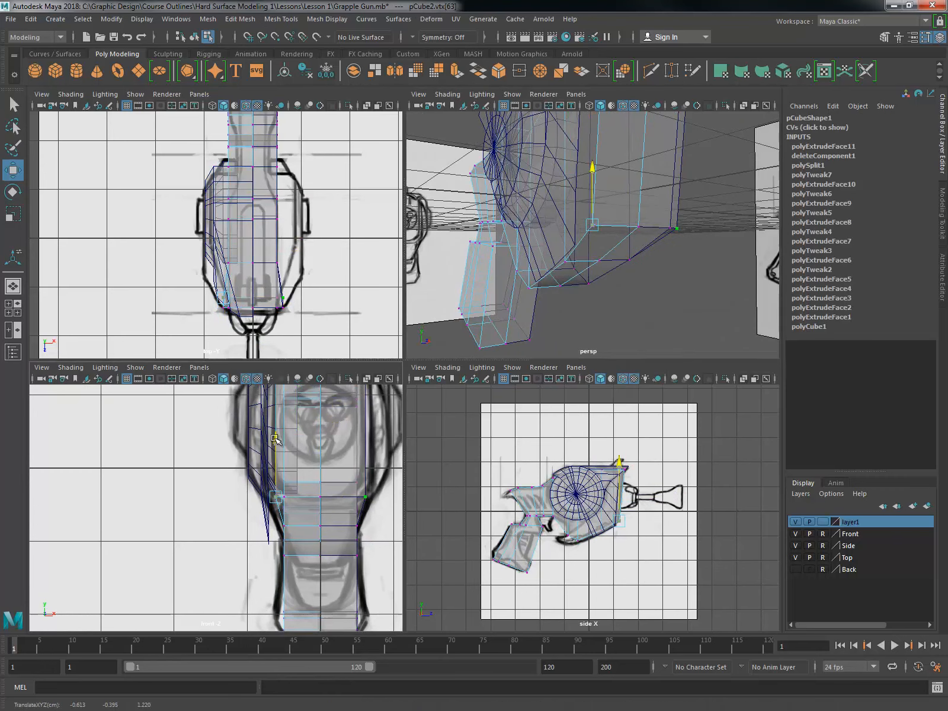
{"action": "left_click_drag", "start_coordinate": [581, 249], "coordinate": [620, 225], "text": "alt"}
{"action": "left_click", "coordinate": [320, 447]}
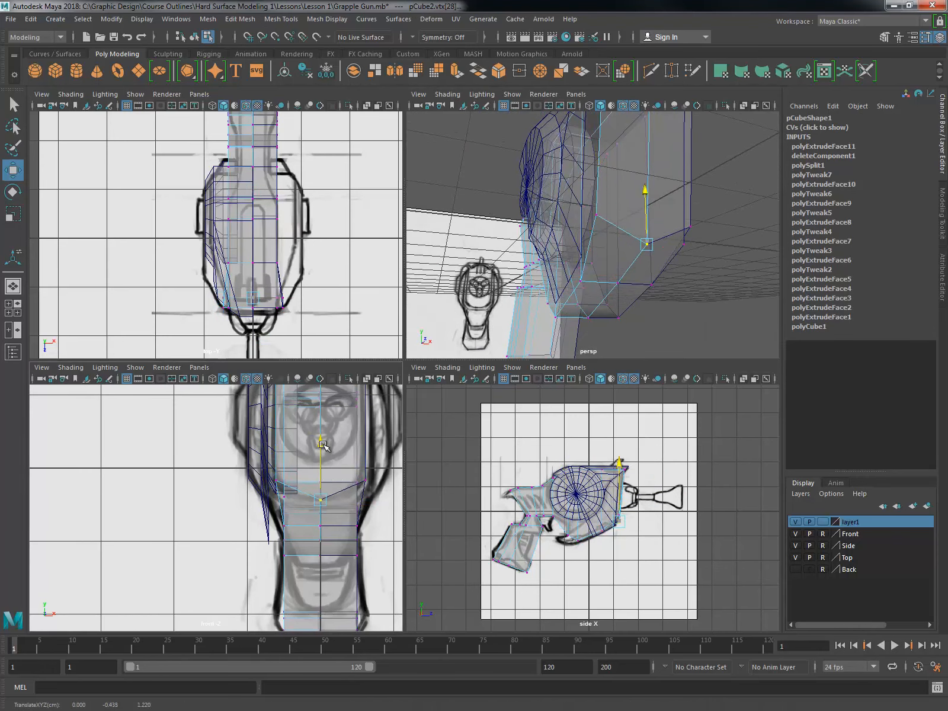
{"action": "left_click_drag", "start_coordinate": [699, 237], "coordinate": [631, 237], "text": "alt"}
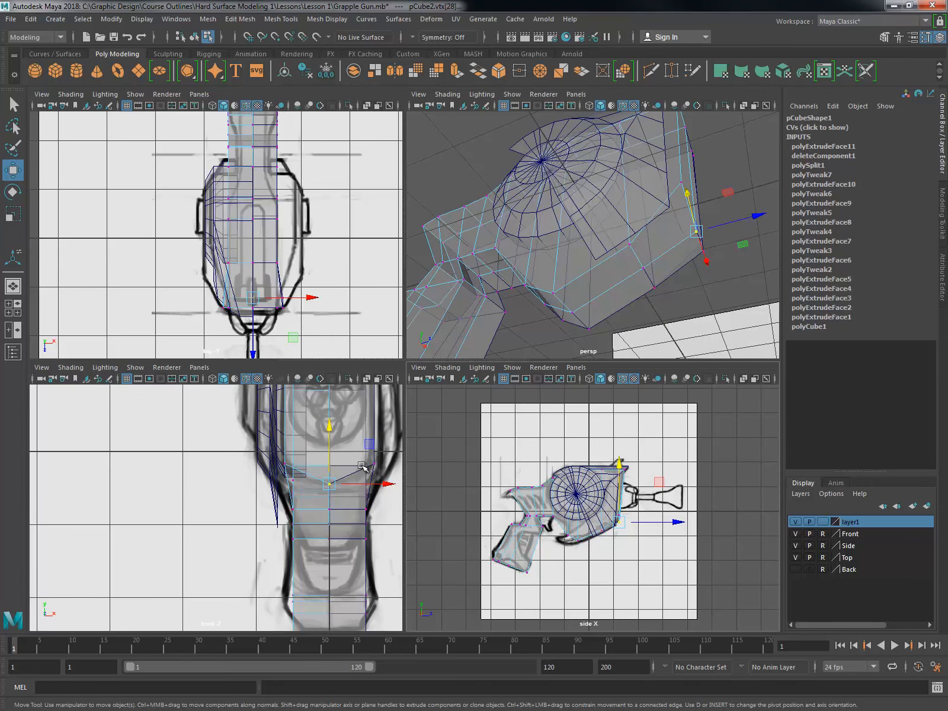
Step: Return to the cylinder side housing and add a new edge near its upper front with Multi-Cut
{"action": "left_click_drag", "start_coordinate": [594, 321], "coordinate": [614, 138], "text": "alt"}
{"action": "left_click", "coordinate": [564, 237]}
{"action": "right_click", "coordinate": [615, 138], "text": "shift"}
{"action": "right_click", "coordinate": [551, 170], "text": "shift"}
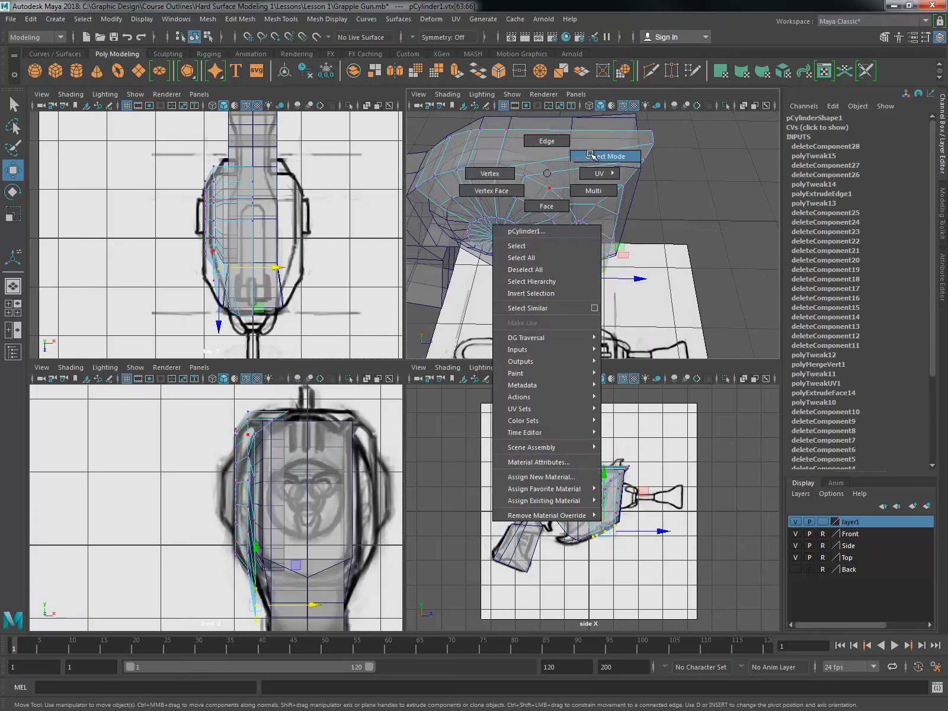
{"action": "right_click_drag", "start_coordinate": [535, 179], "coordinate": [485, 176], "text": "shift"}
{"action": "left_click", "coordinate": [521, 178]}
{"action": "left_click", "coordinate": [614, 228]}
{"action": "left_click_drag", "start_coordinate": [614, 229], "coordinate": [650, 197], "text": "alt"}
{"action": "key", "text": "Return"}
Step: Cut an edge along the housing's upper side from the curved rear to the front corner, and clear the redundant edge
{"action": "middle_click_drag", "start_coordinate": [650, 197], "coordinate": [610, 208], "text": "alt"}
{"action": "right_click_drag", "start_coordinate": [610, 216], "coordinate": [556, 225], "text": "shift"}
{"action": "left_click_drag", "start_coordinate": [557, 225], "coordinate": [583, 141], "text": "alt"}
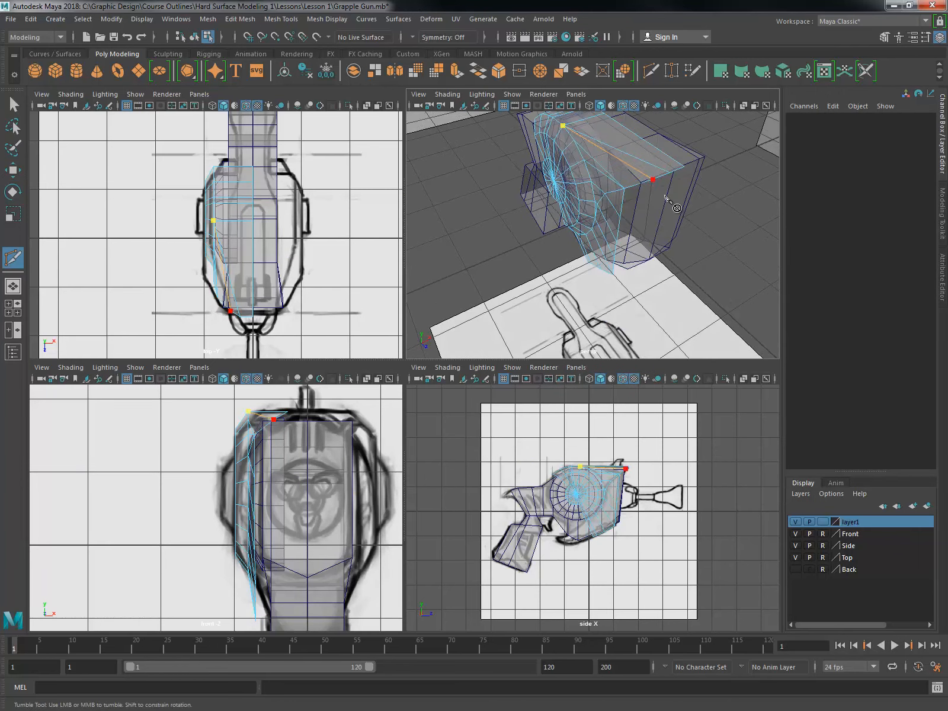
{"action": "left_click_drag", "start_coordinate": [664, 196], "coordinate": [592, 215], "text": "alt"}
{"action": "key", "text": "Return"}
{"action": "right_click_drag", "start_coordinate": [593, 214], "coordinate": [591, 208], "text": "alt"}
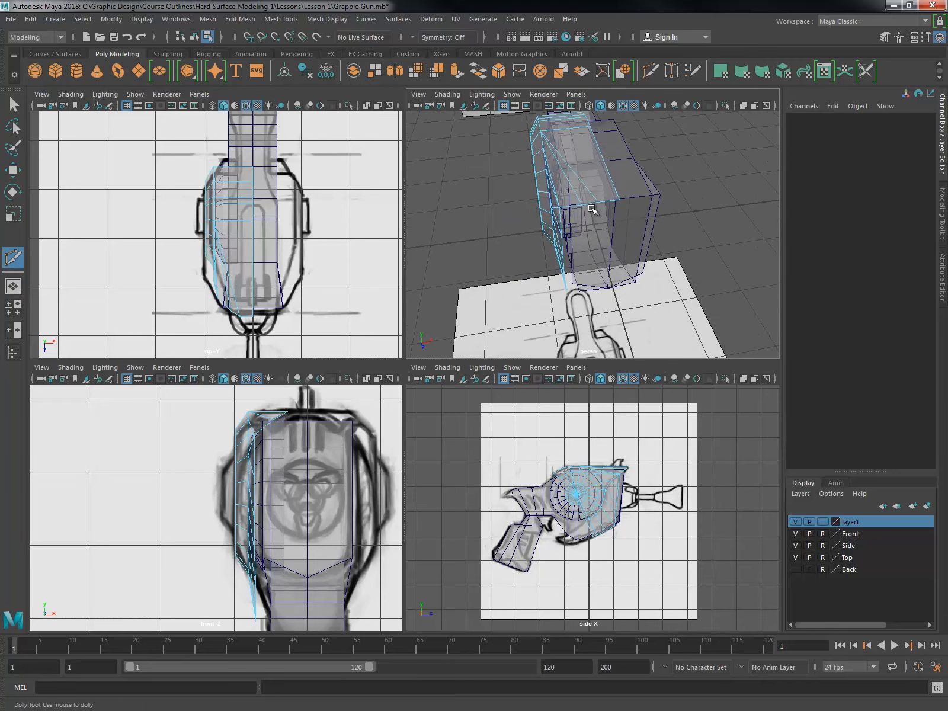
{"action": "key", "text": "w"}
{"action": "left_click", "coordinate": [591, 209]}
{"action": "left_click_drag", "start_coordinate": [591, 209], "coordinate": [598, 198], "text": "alt"}
Step: Multi-Cut a lengthwise edge along the housing's top from the front tip vertex toward the rear
{"action": "right_click_drag", "start_coordinate": [598, 198], "coordinate": [544, 205], "text": "shift"}
{"action": "middle_click_drag", "start_coordinate": [249, 278], "coordinate": [237, 320], "text": "alt"}
{"action": "scroll", "coordinate": [243, 297], "scroll_direction": "up", "scroll_amount": 3}
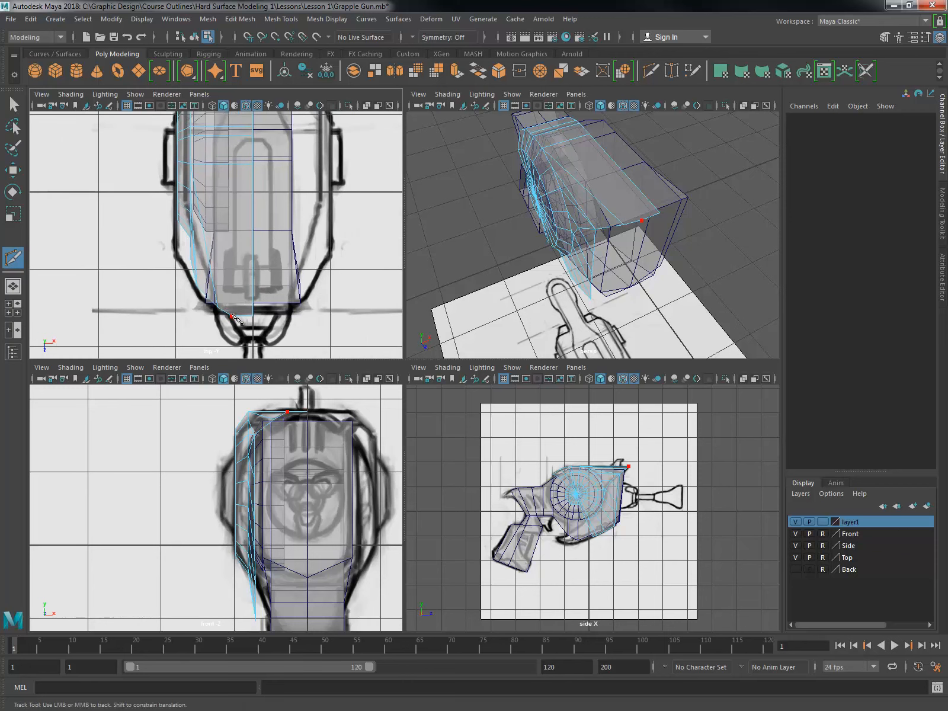
{"action": "left_click", "coordinate": [233, 163]}
{"action": "scroll", "coordinate": [290, 176], "scroll_direction": "up", "scroll_amount": 2}
{"action": "middle_click_drag", "start_coordinate": [289, 175], "coordinate": [329, 153], "text": "alt"}
Step: Move the vertex on the new lengthwise cut along X to straighten the edge line in the top view
{"action": "key", "text": "w"}
{"action": "right_click_drag", "start_coordinate": [329, 153], "coordinate": [313, 148]}
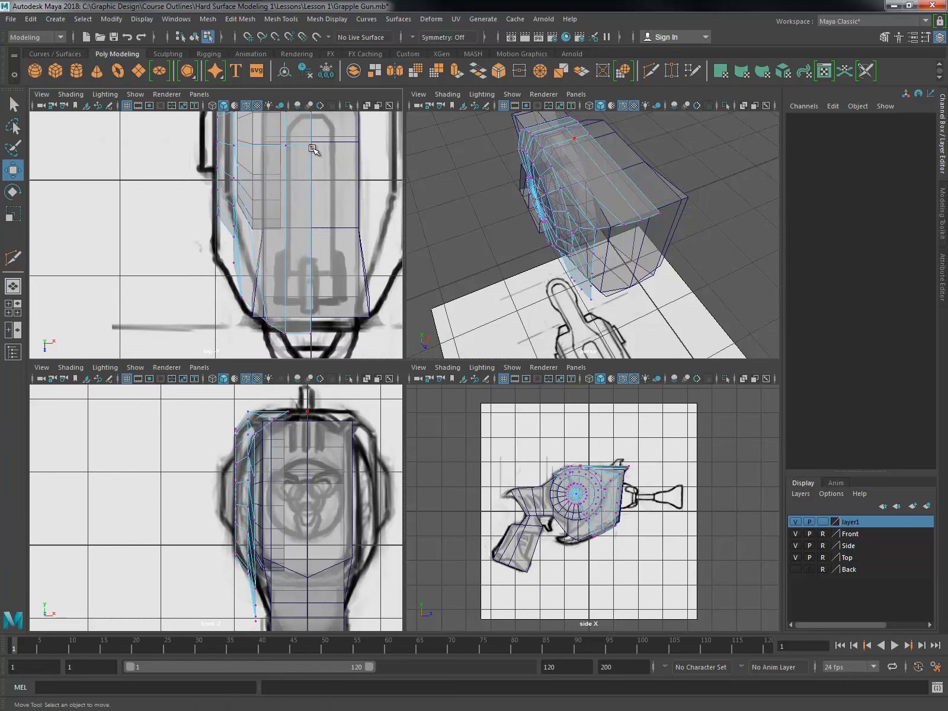
{"action": "middle_click_drag", "start_coordinate": [314, 148], "coordinate": [314, 183], "text": "alt"}
{"action": "left_click", "coordinate": [288, 147]}
{"action": "left_click_drag", "start_coordinate": [302, 147], "coordinate": [303, 148]}
Step: Examine the housing's top surface in the top and perspective views against the sketch outline
{"action": "middle_click_drag", "start_coordinate": [300, 286], "coordinate": [332, 283], "text": "alt"}
{"action": "right_click_drag", "start_coordinate": [333, 283], "coordinate": [243, 243], "text": "alt"}
{"action": "left_click_drag", "start_coordinate": [521, 243], "coordinate": [572, 255], "text": "alt"}
{"action": "right_click_drag", "start_coordinate": [304, 268], "coordinate": [330, 268], "text": "alt"}
{"action": "middle_click_drag", "start_coordinate": [330, 268], "coordinate": [324, 224], "text": "alt"}
{"action": "left_click_drag", "start_coordinate": [521, 242], "coordinate": [524, 224], "text": "alt"}
{"action": "middle_click_drag", "start_coordinate": [355, 241], "coordinate": [363, 265], "text": "alt"}
{"action": "left_click_drag", "start_coordinate": [521, 231], "coordinate": [518, 260], "text": "alt"}
{"action": "right_click_drag", "start_coordinate": [282, 210], "coordinate": [303, 209], "text": "alt"}
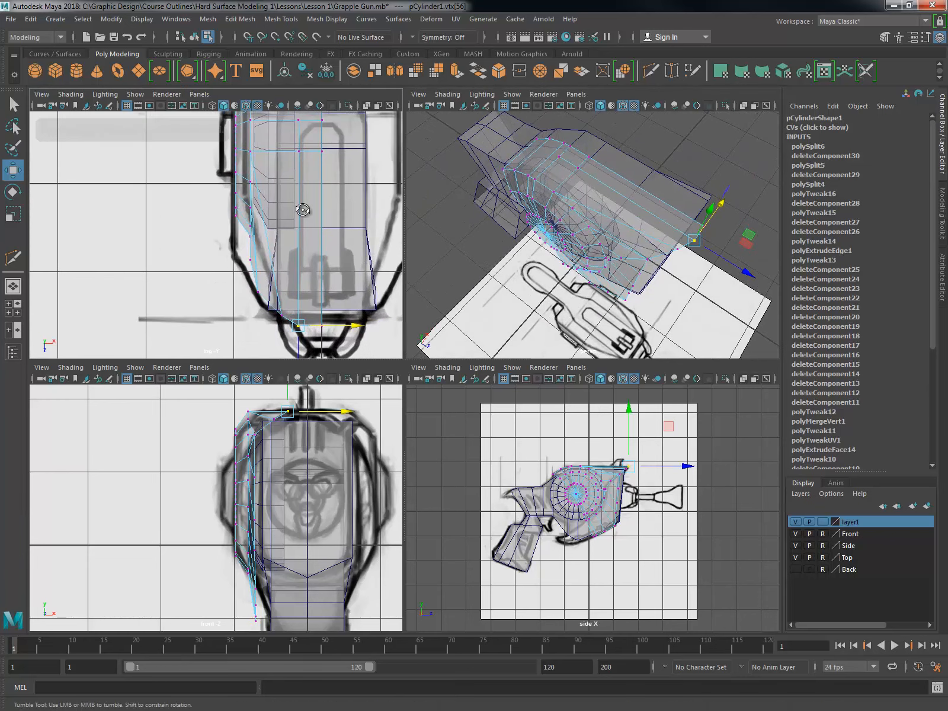
{"action": "middle_click_drag", "start_coordinate": [304, 228], "coordinate": [308, 333], "text": "alt"}
{"action": "right_click_drag", "start_coordinate": [308, 333], "coordinate": [301, 283], "text": "alt"}
{"action": "middle_click_drag", "start_coordinate": [302, 282], "coordinate": [284, 253], "text": "alt"}
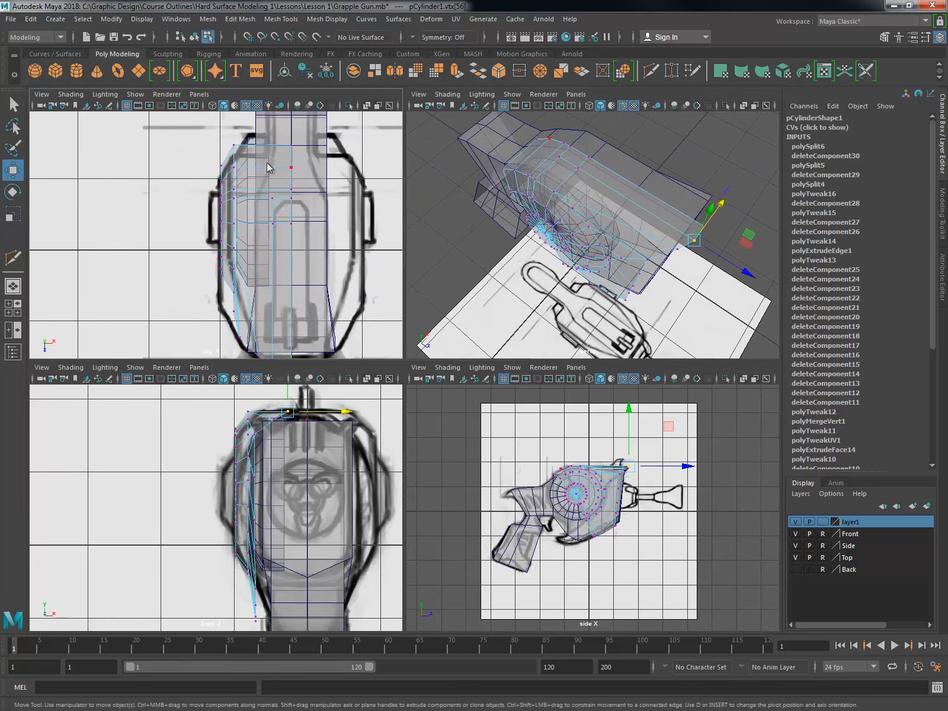
Step: Multi-Cut a second lengthwise edge along the housing's top, running from the front corner toward the curved rear
{"action": "key", "text": "F8"}
{"action": "right_click_drag", "start_coordinate": [274, 172], "coordinate": [275, 148], "text": "shift"}
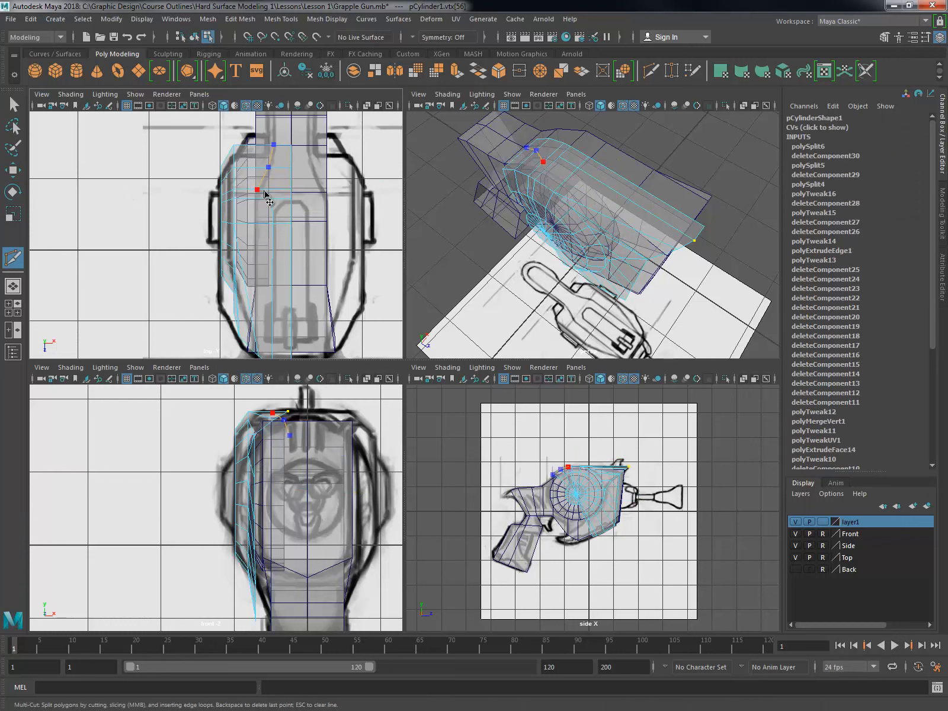
{"action": "left_click", "coordinate": [282, 173]}
{"action": "middle_click_drag", "start_coordinate": [298, 195], "coordinate": [299, 164], "text": "alt"}
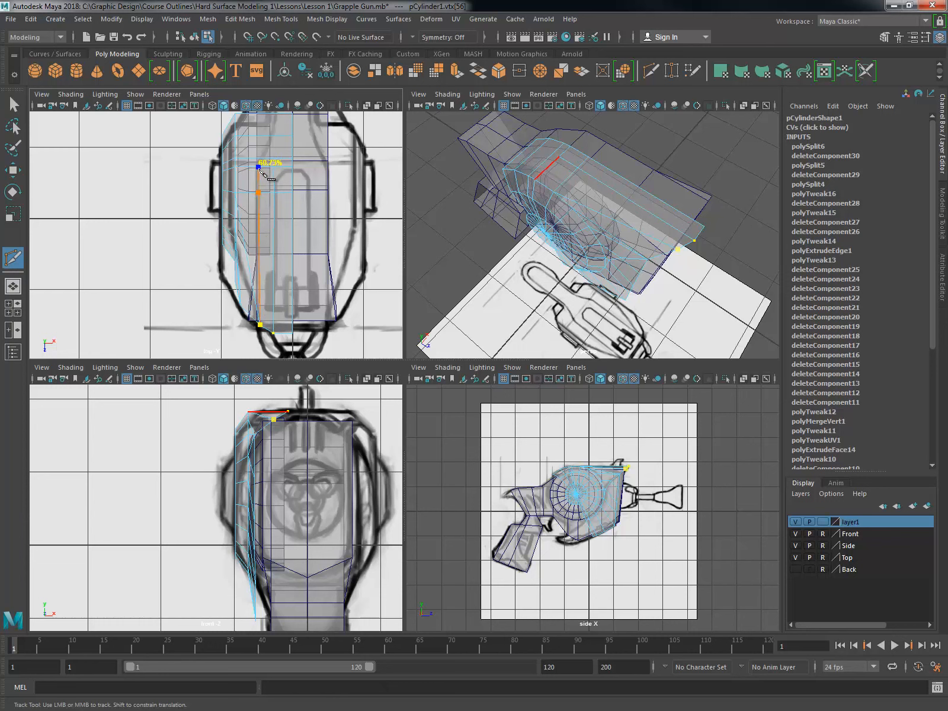
{"action": "middle_click_drag", "start_coordinate": [261, 171], "coordinate": [272, 234], "text": "alt"}
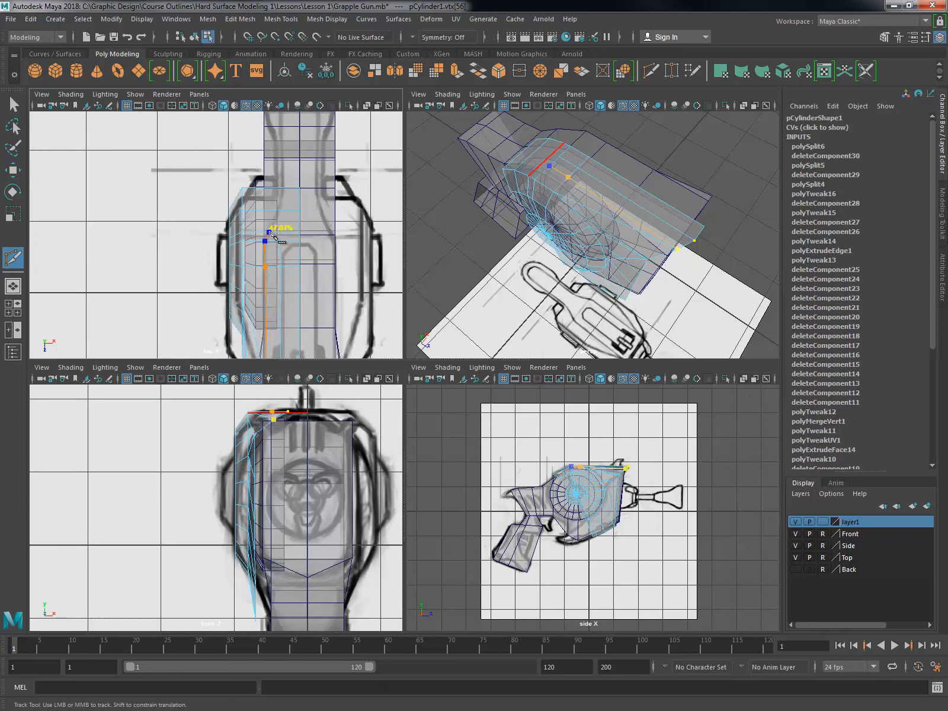
{"action": "key", "text": "Return"}
Step: Inspect the housing's rear rim and inside, and select the second cylinder inside it in object mode
{"action": "scroll", "coordinate": [306, 196], "scroll_direction": "down", "scroll_amount": 3}
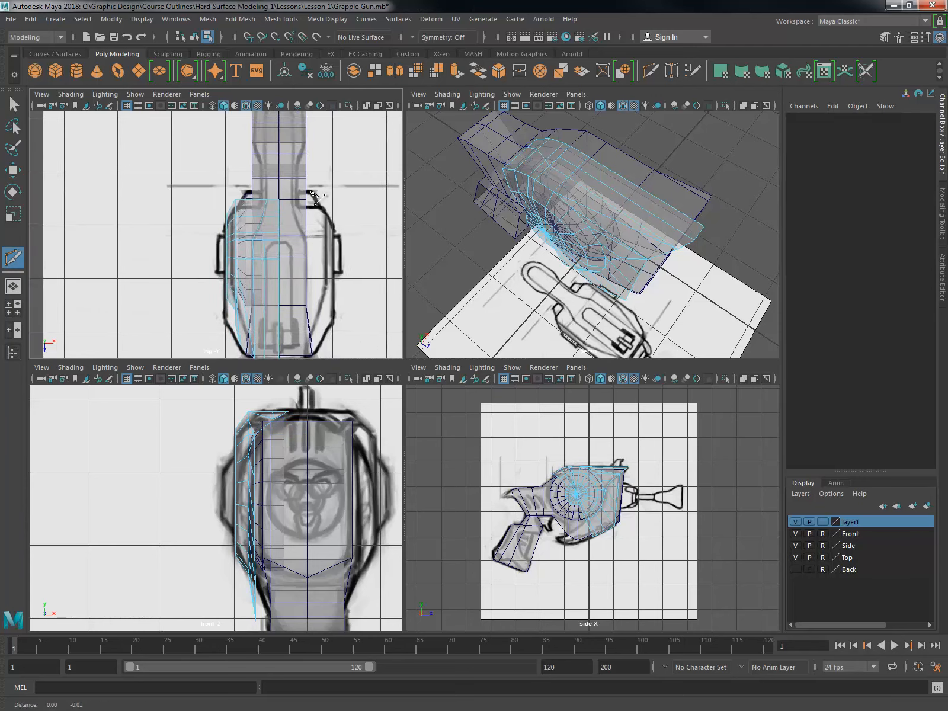
{"action": "middle_click_drag", "start_coordinate": [307, 194], "coordinate": [310, 112], "text": "alt"}
{"action": "left_click_drag", "start_coordinate": [583, 225], "coordinate": [652, 163], "text": "alt"}
{"action": "left_click_drag", "start_coordinate": [548, 252], "coordinate": [570, 224], "text": "alt"}
{"action": "key", "text": "w"}
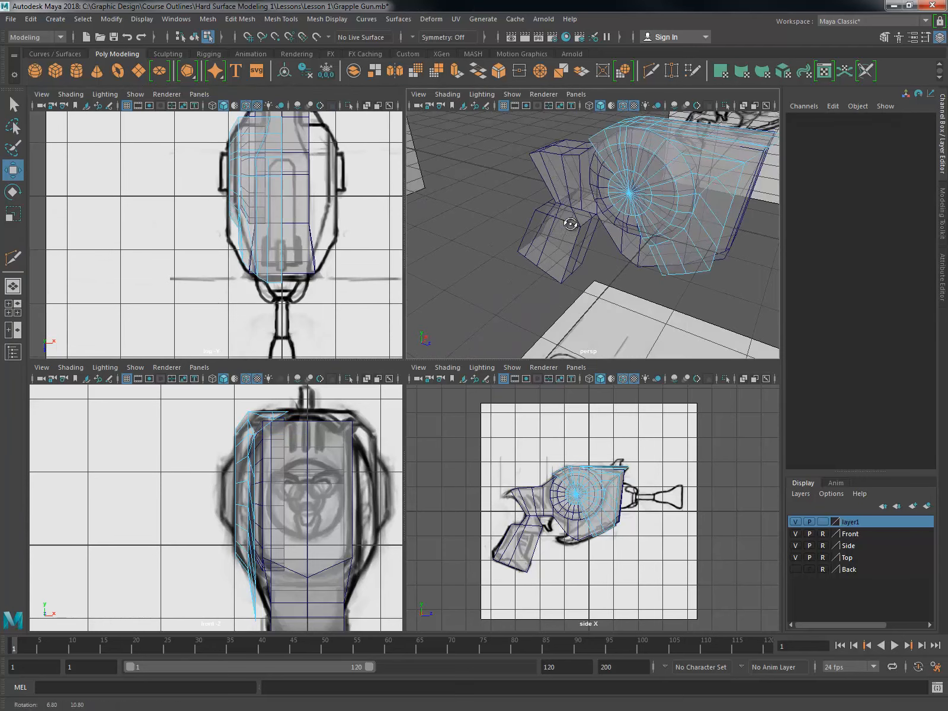
{"action": "left_click_drag", "start_coordinate": [661, 181], "coordinate": [622, 204], "text": "alt"}
{"action": "right_click_drag", "start_coordinate": [583, 184], "coordinate": [578, 208]}
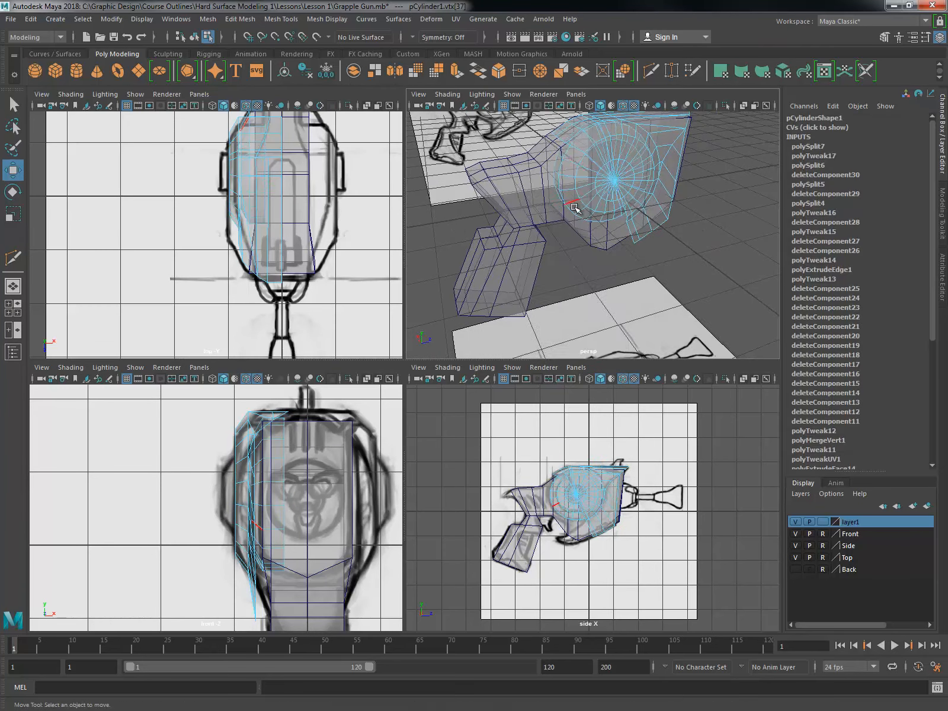
{"action": "left_click", "coordinate": [575, 208]}
{"action": "scroll", "coordinate": [578, 208], "scroll_direction": "up", "scroll_amount": 3}
{"action": "left_click_drag", "start_coordinate": [578, 207], "coordinate": [604, 225], "text": "alt"}
{"action": "right_click_drag", "start_coordinate": [664, 272], "coordinate": [704, 250]}
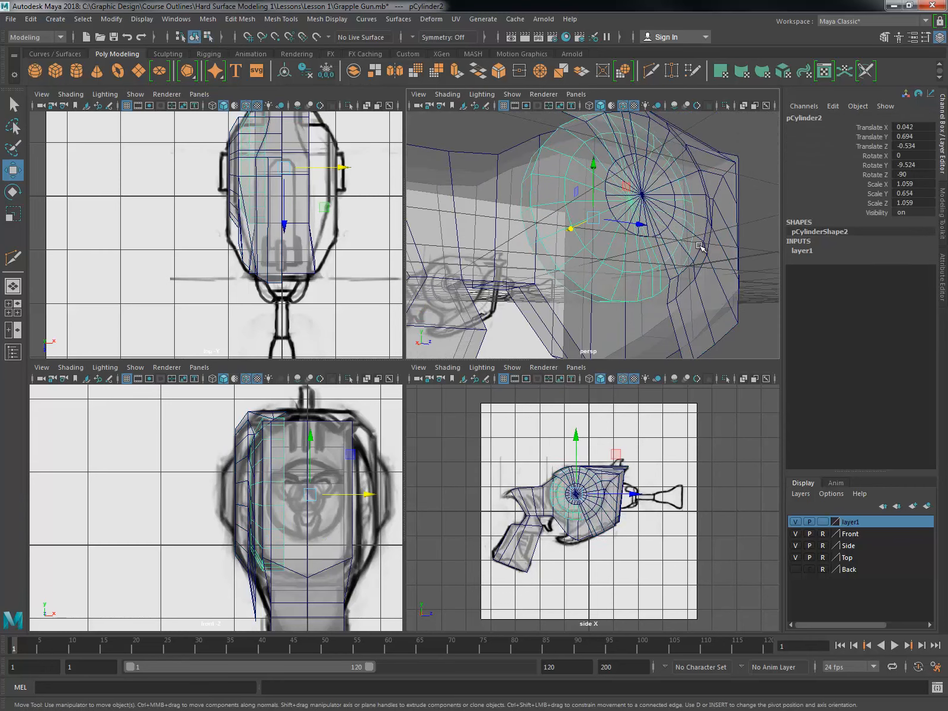
Step: Extrude the selected faces of the round side disc outward about 0.194 to give the disc thickness
{"action": "right_click_drag", "start_coordinate": [578, 243], "coordinate": [577, 275]}
{"action": "right_click_drag", "start_coordinate": [586, 484], "coordinate": [637, 483], "text": "alt"}
{"action": "middle_click_drag", "start_coordinate": [637, 483], "coordinate": [722, 540], "text": "alt"}
{"action": "left_click_drag", "start_coordinate": [538, 461], "coordinate": [623, 533]}
{"action": "left_click_drag", "start_coordinate": [598, 237], "coordinate": [549, 230], "text": "alt"}
{"action": "right_click_drag", "start_coordinate": [580, 218], "coordinate": [582, 254], "text": "shift"}
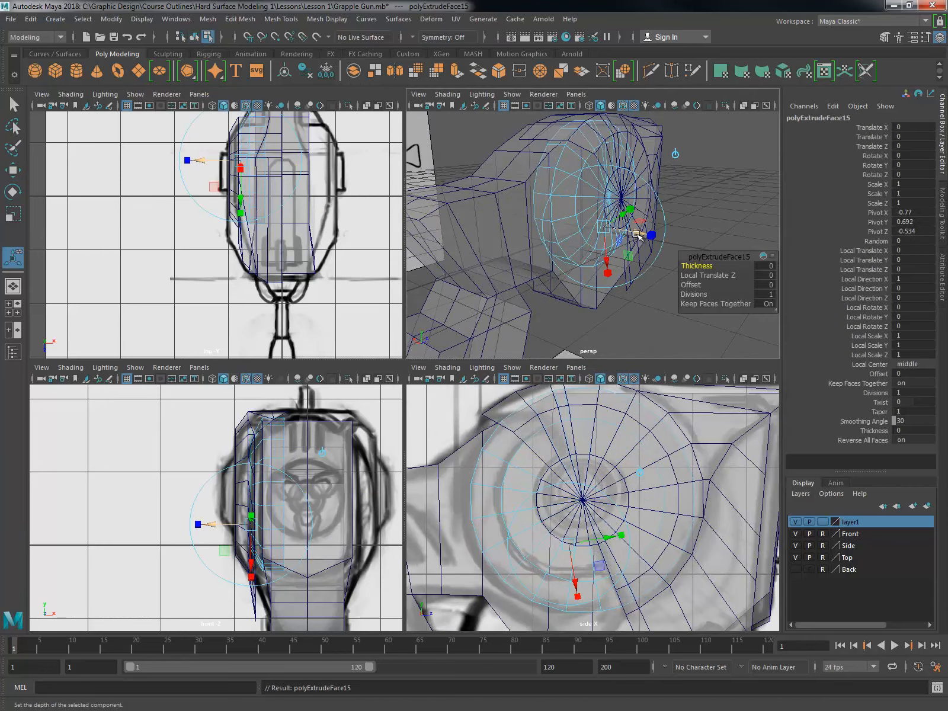
{"action": "left_click_drag", "start_coordinate": [639, 234], "coordinate": [652, 237]}
{"action": "left_click_drag", "start_coordinate": [629, 289], "coordinate": [654, 288], "text": "alt"}
{"action": "left_click_drag", "start_coordinate": [184, 525], "coordinate": [203, 527]}
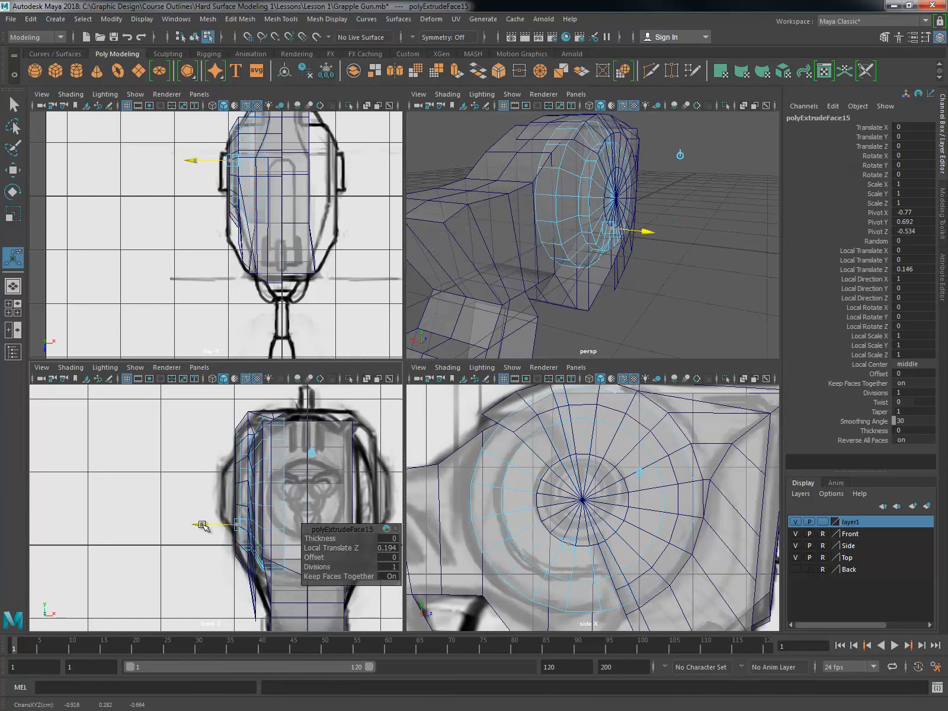
{"action": "left_click_drag", "start_coordinate": [514, 299], "coordinate": [566, 278], "text": "alt"}
{"action": "right_click_drag", "start_coordinate": [565, 277], "coordinate": [679, 190], "text": "alt"}
{"action": "left_click_drag", "start_coordinate": [679, 190], "coordinate": [687, 222], "text": "alt"}
{"action": "left_click", "coordinate": [687, 222]}
{"action": "right_click_drag", "start_coordinate": [604, 198], "coordinate": [643, 178]}
{"action": "left_click_drag", "start_coordinate": [700, 219], "coordinate": [570, 299], "text": "alt"}
{"action": "left_click", "coordinate": [722, 269]}
Step: Extrude the lower rear edge of the side housing twice along the sketched hook, offsetting the first extrusion 0.723 in local Y
{"action": "left_click_drag", "start_coordinate": [632, 294], "coordinate": [624, 256], "text": "alt"}
{"action": "mouse_move", "coordinate": [651, 301]}
{"action": "right_mouse_down"}
{"action": "mouse_move", "coordinate": [652, 270]}
{"action": "mouse_move", "coordinate": [686, 289]}
{"action": "mouse_move", "coordinate": [637, 302]}
{"action": "mouse_move", "coordinate": [658, 271]}
{"action": "mouse_move", "coordinate": [649, 322]}
{"action": "right_mouse_up"}
{"action": "left_click", "coordinate": [654, 298]}
{"action": "left_click", "coordinate": [674, 301]}
{"action": "left_click", "coordinate": [655, 297]}
{"action": "middle_click_drag", "start_coordinate": [643, 598], "coordinate": [636, 509], "text": "alt"}
{"action": "left_click_drag", "start_coordinate": [617, 577], "coordinate": [546, 606]}
{"action": "middle_click_drag", "start_coordinate": [548, 606], "coordinate": [554, 508], "text": "alt"}
{"action": "scroll", "coordinate": [554, 507], "scroll_direction": "up", "scroll_amount": 1}
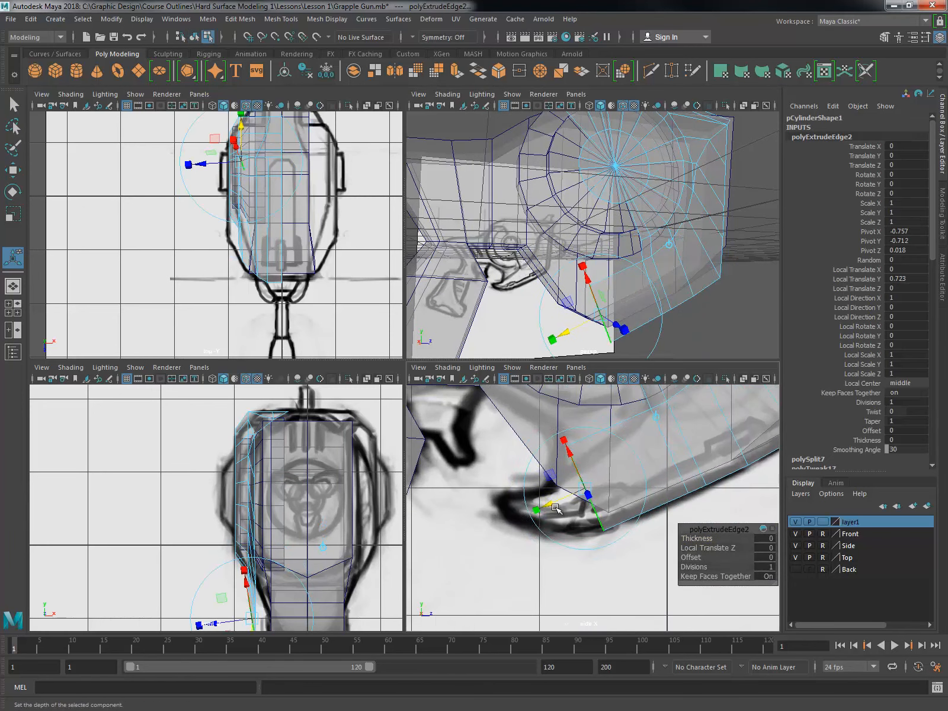
{"action": "left_click_drag", "start_coordinate": [553, 507], "coordinate": [474, 540]}
Step: Move the inner corner vertex of the new hook section onto the sketch outline in an enlarged side view
{"action": "right_click_drag", "start_coordinate": [559, 541], "coordinate": [510, 385]}
{"action": "left_click", "coordinate": [549, 456]}
{"action": "key", "text": "w"}
{"action": "key", "text": "space"}
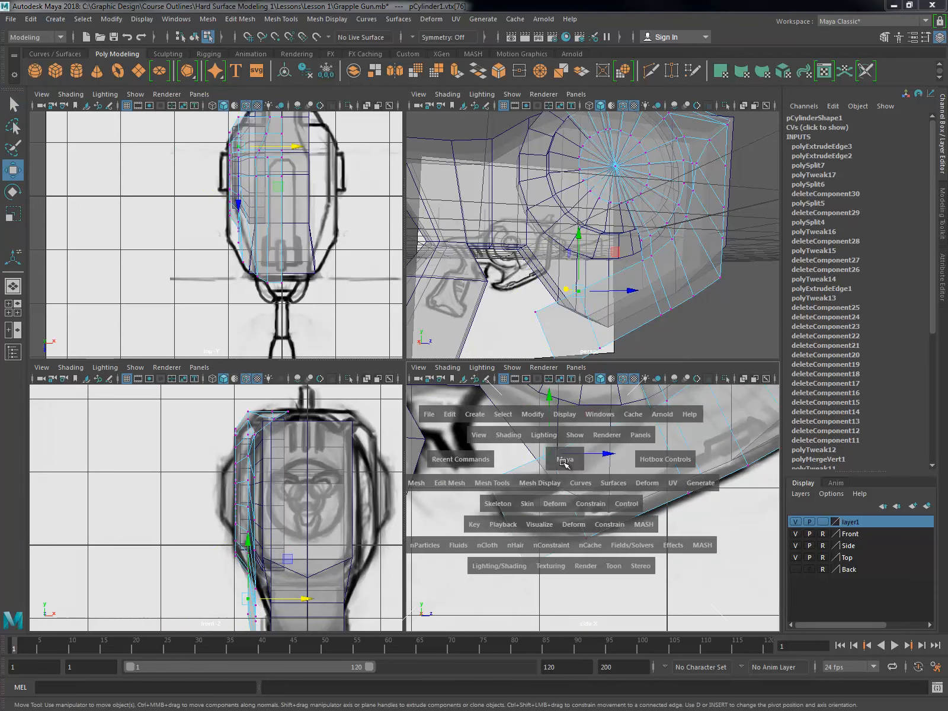
{"action": "right_click_drag", "start_coordinate": [564, 463], "coordinate": [646, 414], "text": "alt"}
{"action": "middle_click_drag", "start_coordinate": [387, 335], "coordinate": [489, 432], "text": "alt"}
{"action": "left_click_drag", "start_coordinate": [470, 418], "coordinate": [466, 445]}
{"action": "right_click_drag", "start_coordinate": [584, 470], "coordinate": [645, 510], "text": "alt"}
Step: Adjust the vertices along the housing's lower inner edge and the hook's inner corner to follow the side sketch
{"action": "left_click", "coordinate": [518, 440]}
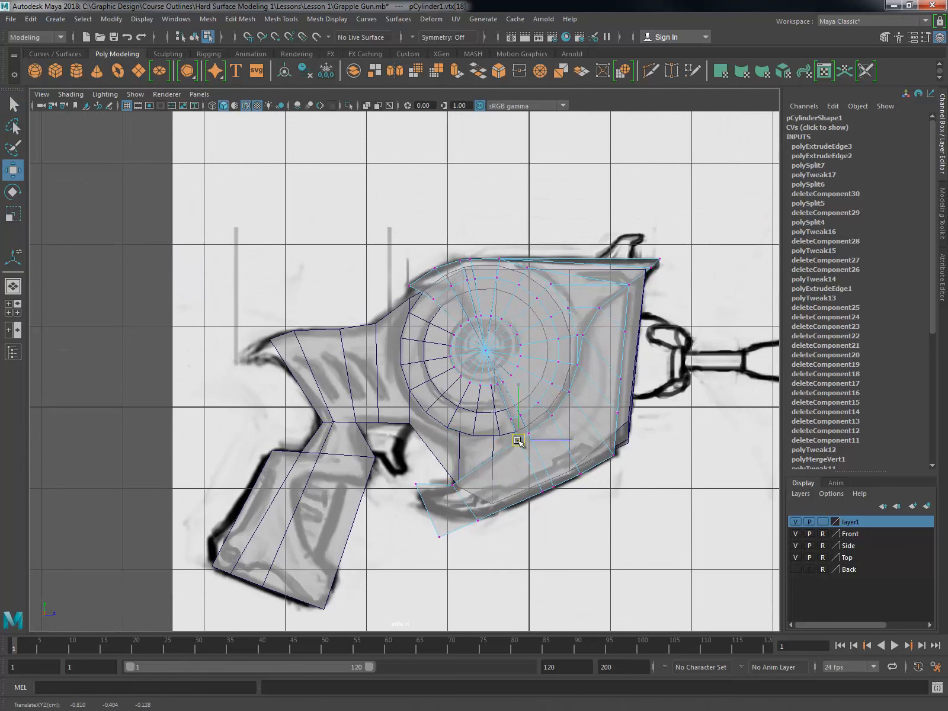
{"action": "left_click", "coordinate": [529, 435]}
{"action": "left_click", "coordinate": [522, 446]}
{"action": "key", "text": "ctrl+z"}
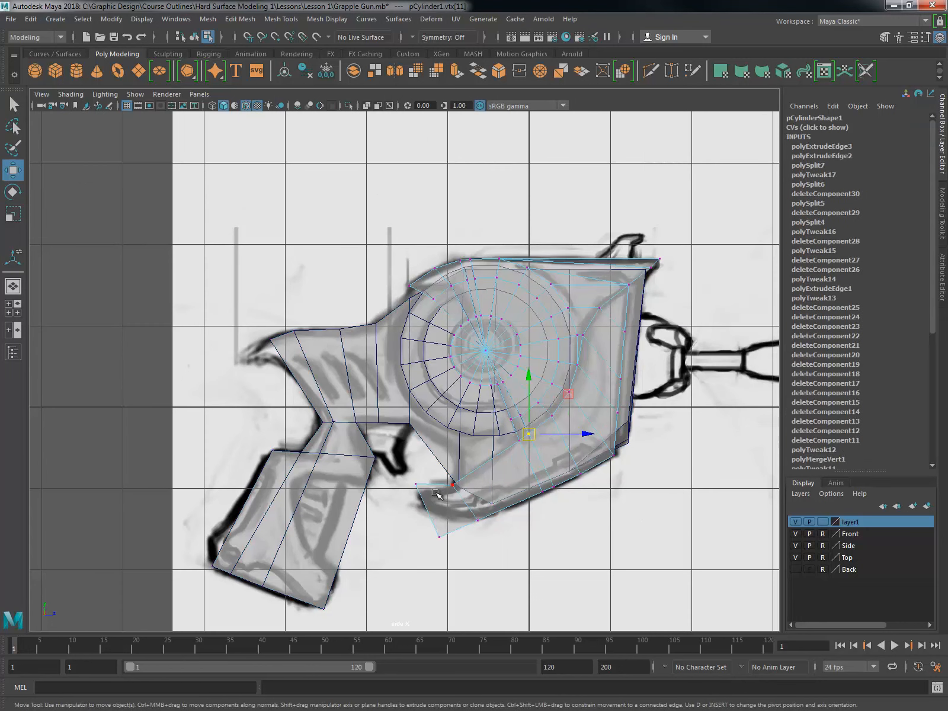
{"action": "left_click", "coordinate": [453, 487]}
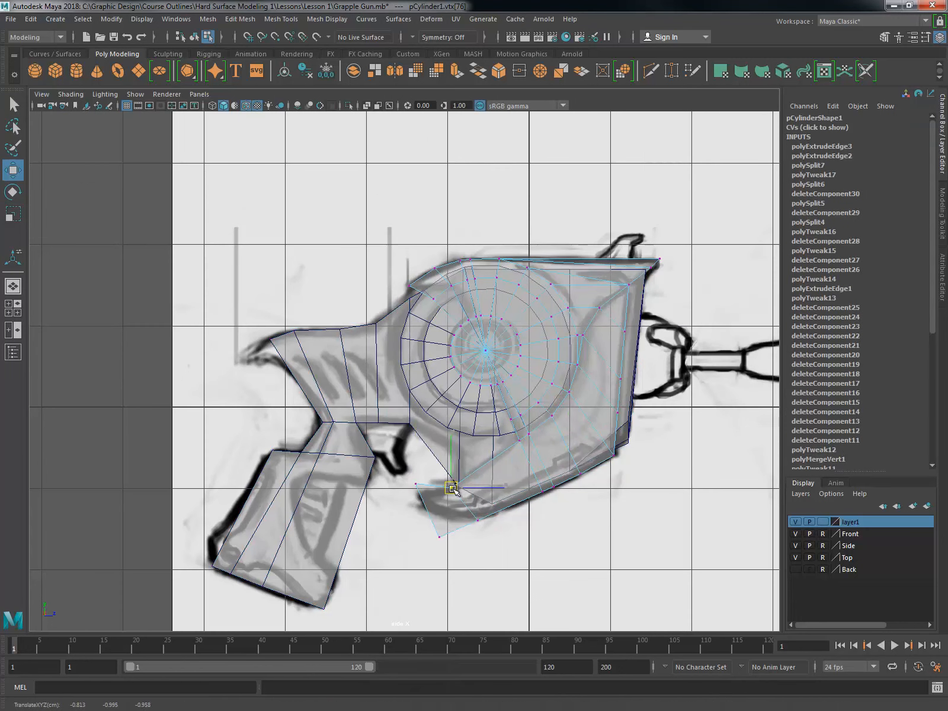
{"action": "left_click", "coordinate": [455, 486]}
Step: Pull the hook's tip and bottom corner vertices onto the side sketch to form a narrow pointed end
{"action": "left_click_drag", "start_coordinate": [419, 490], "coordinate": [454, 488]}
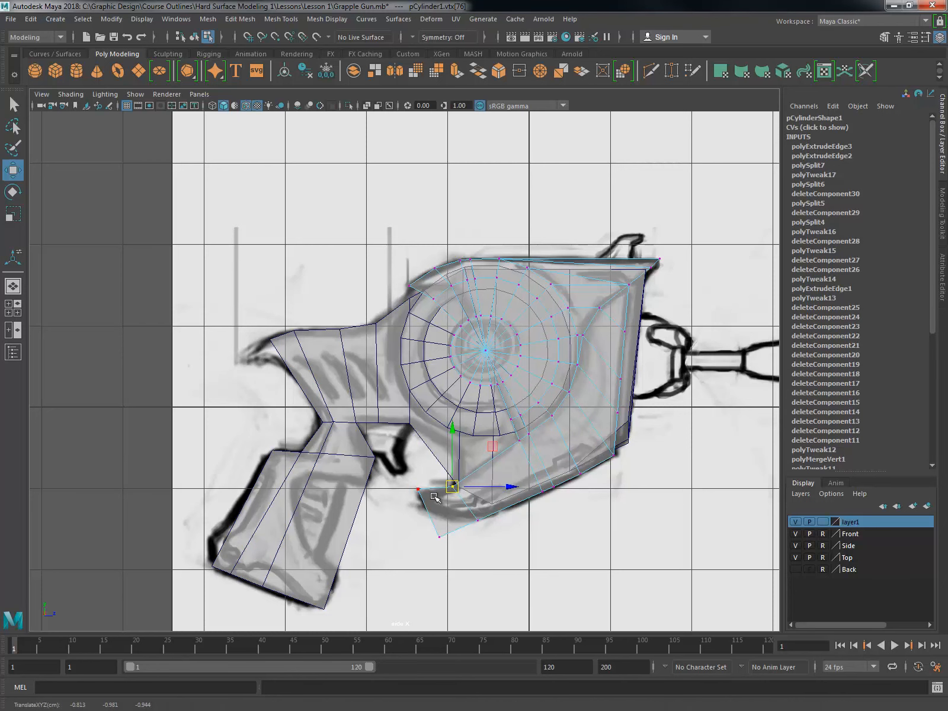
{"action": "left_click", "coordinate": [441, 537]}
{"action": "left_click_drag", "start_coordinate": [441, 537], "coordinate": [418, 497]}
{"action": "left_click", "coordinate": [478, 520]}
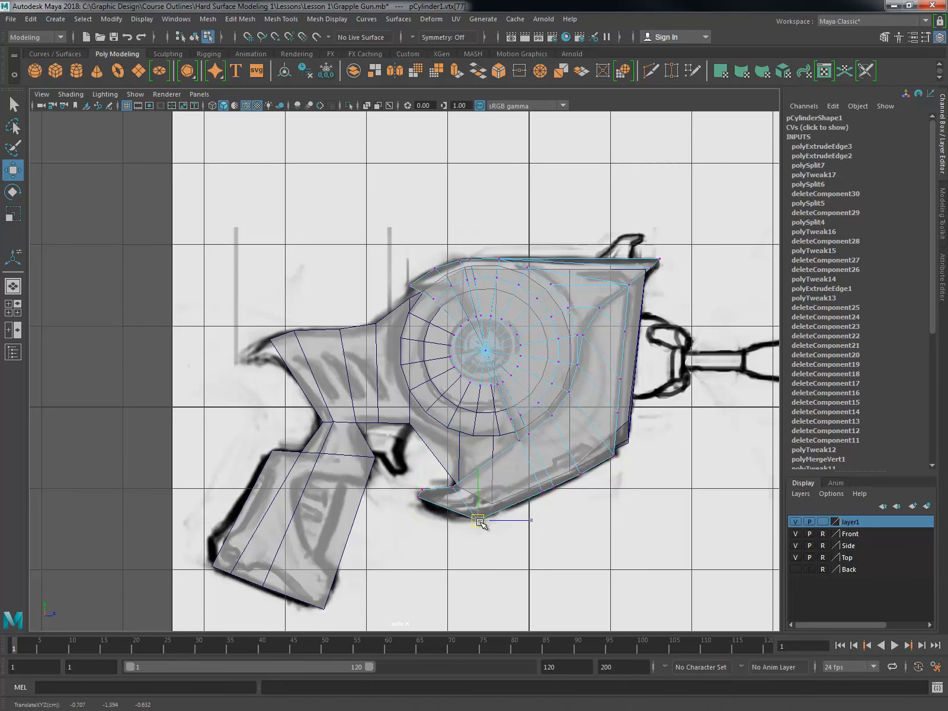
{"action": "scroll", "coordinate": [602, 561], "scroll_direction": "up", "scroll_amount": 1}
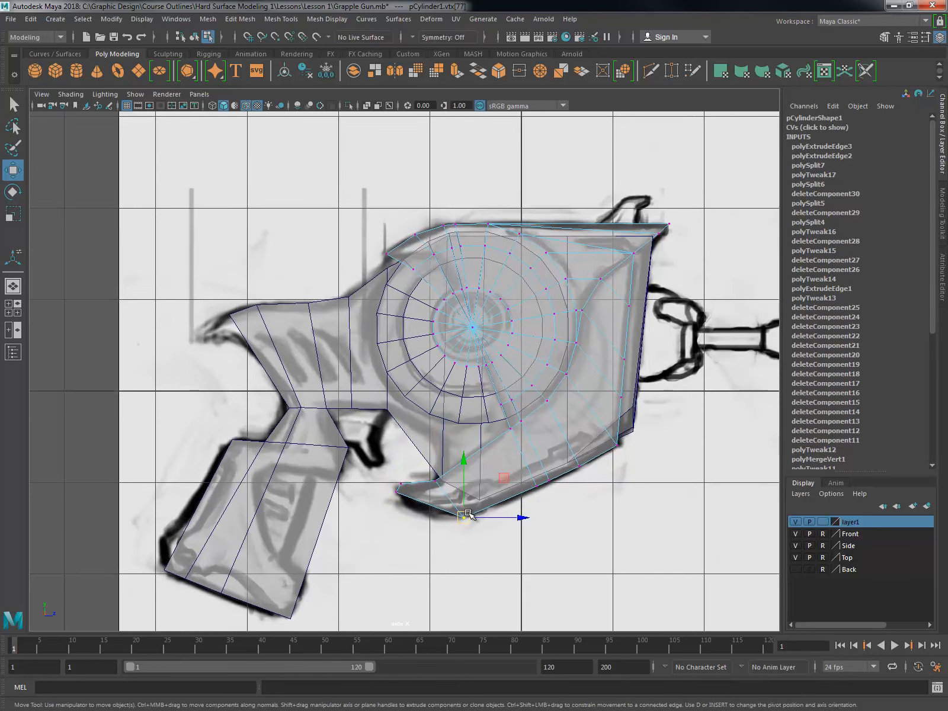
{"action": "left_click", "coordinate": [394, 492]}
{"action": "left_click", "coordinate": [401, 484]}
{"action": "left_click", "coordinate": [395, 492]}
{"action": "scroll", "coordinate": [510, 504], "scroll_direction": "down", "scroll_amount": 3}
{"action": "left_click", "coordinate": [518, 506]}
{"action": "middle_click_drag", "start_coordinate": [519, 506], "coordinate": [613, 524], "text": "alt"}
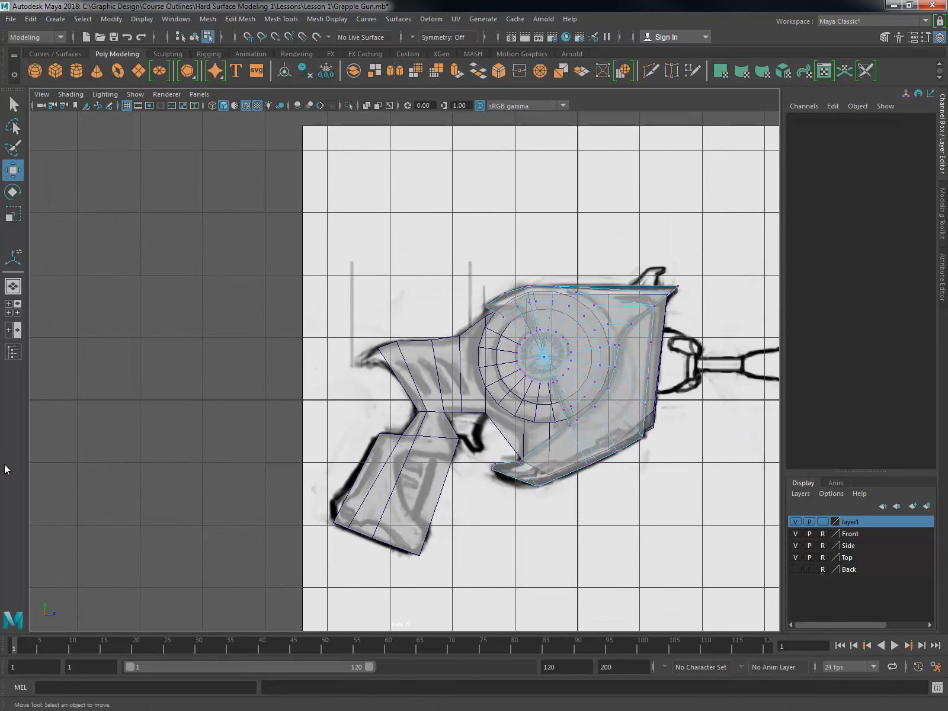
Step: Shift the vertices along the housing's lower edge and hook inward in the front view
{"action": "key", "text": "e"}
{"action": "key", "text": "space"}
{"action": "left_click_drag", "start_coordinate": [503, 255], "coordinate": [631, 258], "text": "alt"}
{"action": "key", "text": "r"}
{"action": "key", "text": "e"}
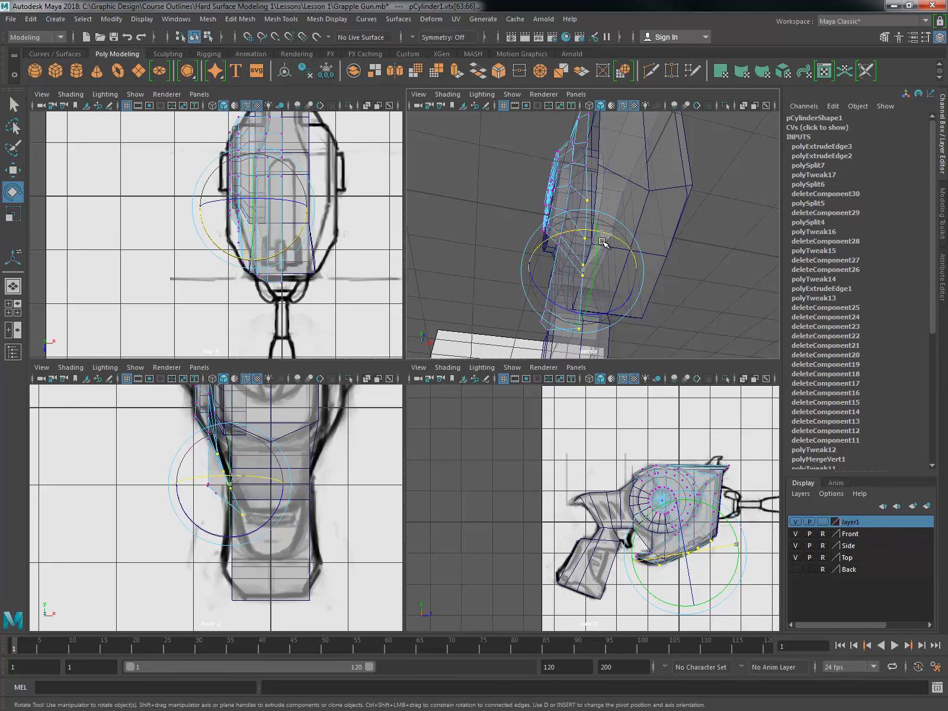
{"action": "key", "text": "w"}
{"action": "left_click_drag", "start_coordinate": [289, 485], "coordinate": [295, 486]}
Step: Rotate the housing's lower-edge vertices to follow the taper of the gun body
{"action": "key", "text": "e"}
{"action": "left_click_drag", "start_coordinate": [647, 250], "coordinate": [726, 261], "text": "alt"}
{"action": "middle_click_drag", "start_coordinate": [373, 446], "coordinate": [387, 474], "text": "alt"}
{"action": "left_click_drag", "start_coordinate": [667, 255], "coordinate": [598, 246], "text": "alt"}
{"action": "left_click_drag", "start_coordinate": [697, 270], "coordinate": [687, 273]}
{"action": "left_click_drag", "start_coordinate": [687, 272], "coordinate": [563, 297], "text": "alt"}
Step: Select further vertices around the hook and lower housing and nudge them inward toward the gun's centre
{"action": "left_click_drag", "start_coordinate": [471, 193], "coordinate": [536, 221]}
{"action": "key", "text": "w"}
{"action": "left_click_drag", "start_coordinate": [283, 511], "coordinate": [303, 515]}
{"action": "left_click_drag", "start_coordinate": [569, 237], "coordinate": [681, 284], "text": "alt"}
{"action": "left_click_drag", "start_coordinate": [548, 260], "coordinate": [649, 293]}
{"action": "left_click_drag", "start_coordinate": [549, 239], "coordinate": [631, 256]}
{"action": "left_click_drag", "start_coordinate": [630, 256], "coordinate": [602, 252], "text": "alt"}
{"action": "left_click_drag", "start_coordinate": [554, 307], "coordinate": [621, 323]}
{"action": "mouse_move", "coordinate": [531, 263]}
{"action": "left_mouse_down"}
{"action": "mouse_move", "coordinate": [598, 349]}
{"action": "mouse_move", "coordinate": [635, 226]}
{"action": "mouse_move", "coordinate": [581, 260]}
{"action": "mouse_move", "coordinate": [509, 227]}
{"action": "mouse_move", "coordinate": [532, 270]}
{"action": "mouse_move", "coordinate": [584, 238]}
{"action": "mouse_move", "coordinate": [635, 286]}
{"action": "mouse_move", "coordinate": [511, 277]}
{"action": "mouse_move", "coordinate": [533, 260]}
{"action": "left_mouse_up"}
{"action": "left_click", "coordinate": [507, 225]}
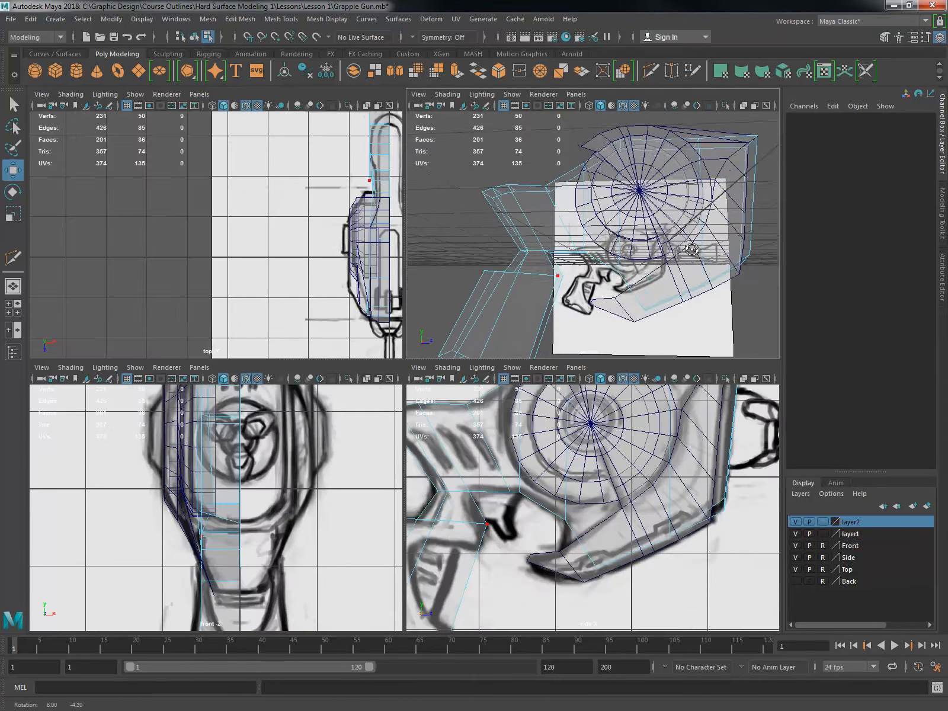
Step: Cut new edges with the Multi-Cut tool across the lower part of the inner body near the hook
{"action": "left_click_drag", "start_coordinate": [692, 250], "coordinate": [681, 314], "text": "alt"}
{"action": "middle_click_drag", "start_coordinate": [685, 333], "coordinate": [688, 315], "text": "alt"}
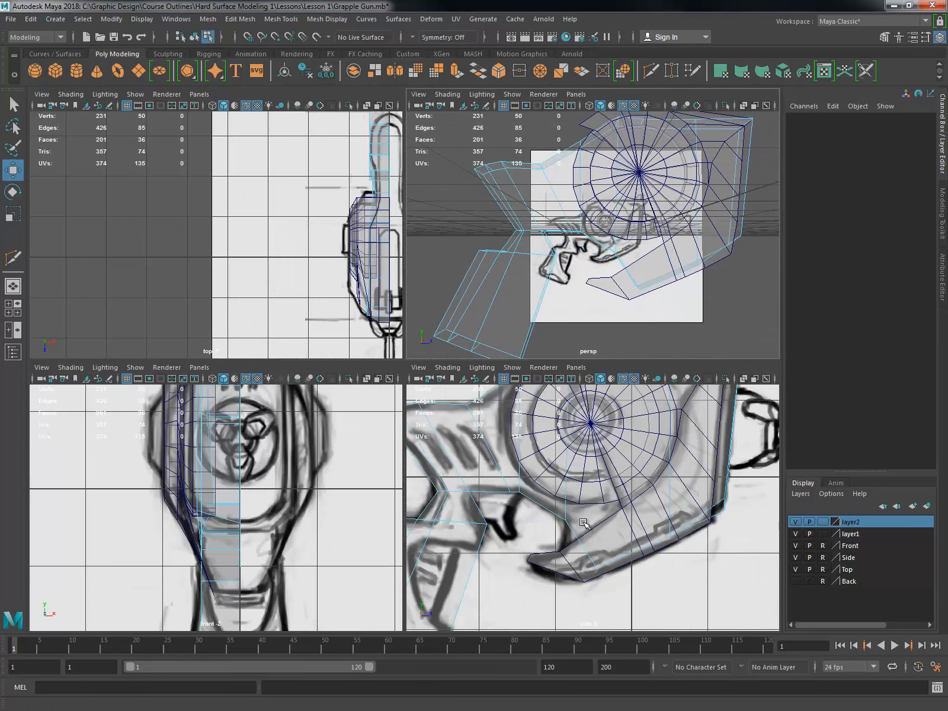
{"action": "right_click_drag", "start_coordinate": [567, 522], "coordinate": [570, 528], "text": "shift"}
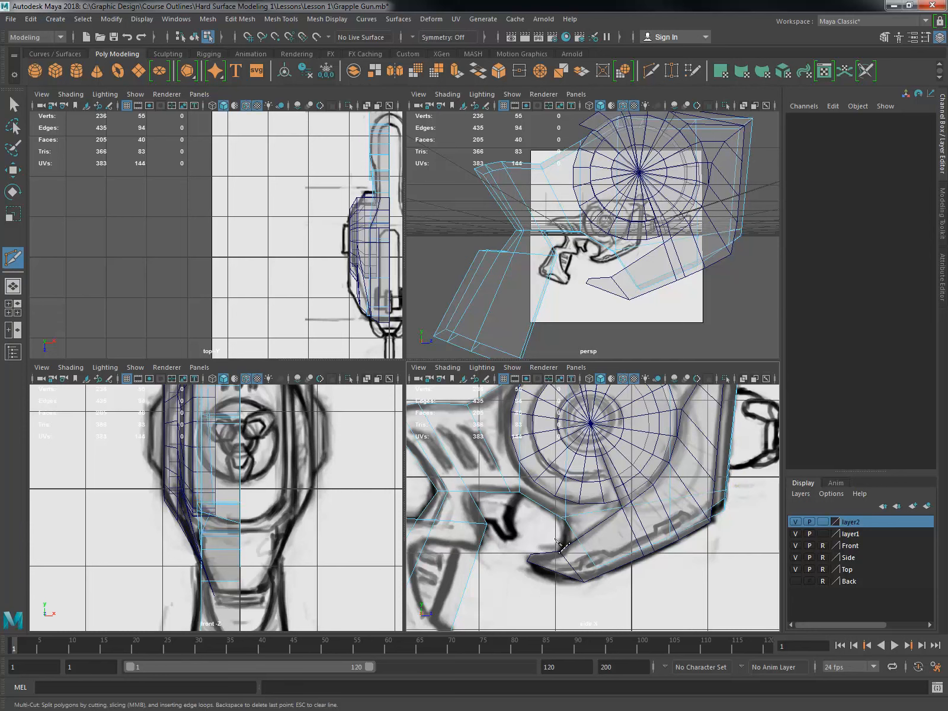
Step: Merge the overlapping vertices at the inner body's lower rear corner above the hook
{"action": "scroll", "coordinate": [557, 536], "scroll_direction": "up", "scroll_amount": 3}
{"action": "left_click_drag", "start_coordinate": [576, 496], "coordinate": [584, 487], "text": "alt"}
{"action": "left_click_drag", "start_coordinate": [592, 300], "coordinate": [641, 278], "text": "alt"}
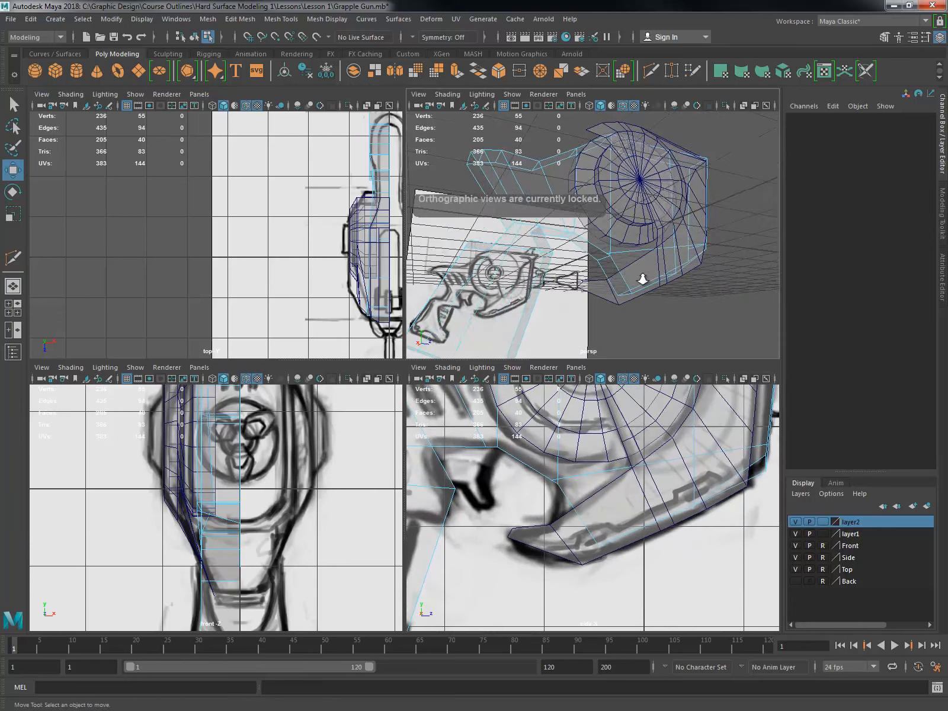
{"action": "scroll", "coordinate": [634, 275], "scroll_direction": "up", "scroll_amount": 3}
{"action": "right_click_drag", "start_coordinate": [628, 273], "coordinate": [602, 270]}
{"action": "left_click_drag", "start_coordinate": [614, 264], "coordinate": [634, 282]}
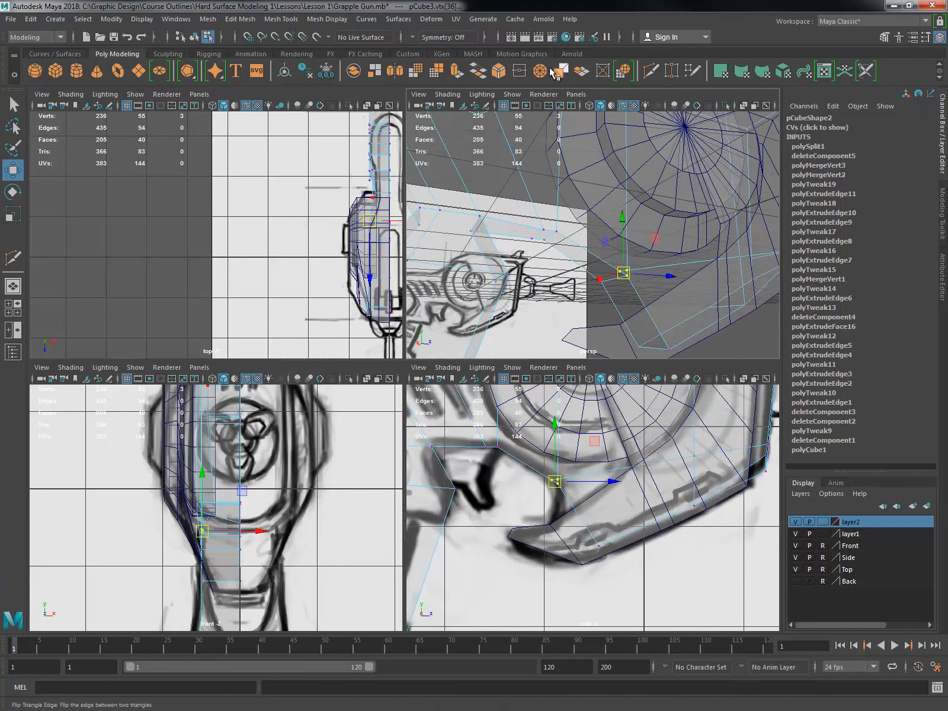
{"action": "right_click_drag", "start_coordinate": [609, 225], "coordinate": [578, 307], "text": "shift"}
Step: Scale the pair of vertices at the inner body's lower rear corner along Z and Y to align them
{"action": "left_click_drag", "start_coordinate": [541, 472], "coordinate": [567, 501]}
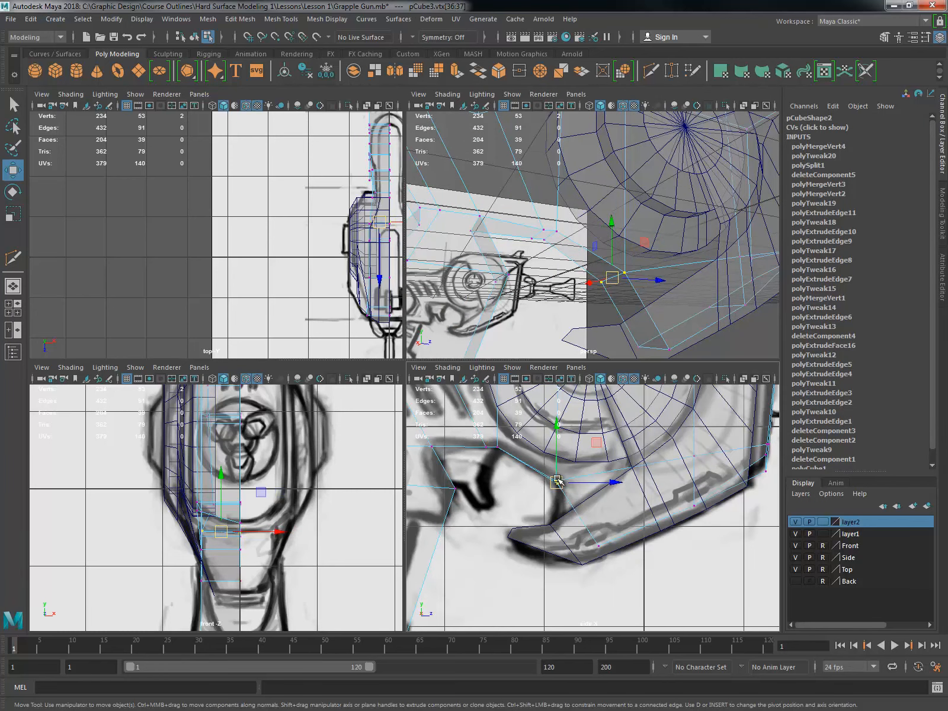
{"action": "key", "text": "r"}
{"action": "middle_click_drag", "start_coordinate": [557, 481], "coordinate": [554, 473]}
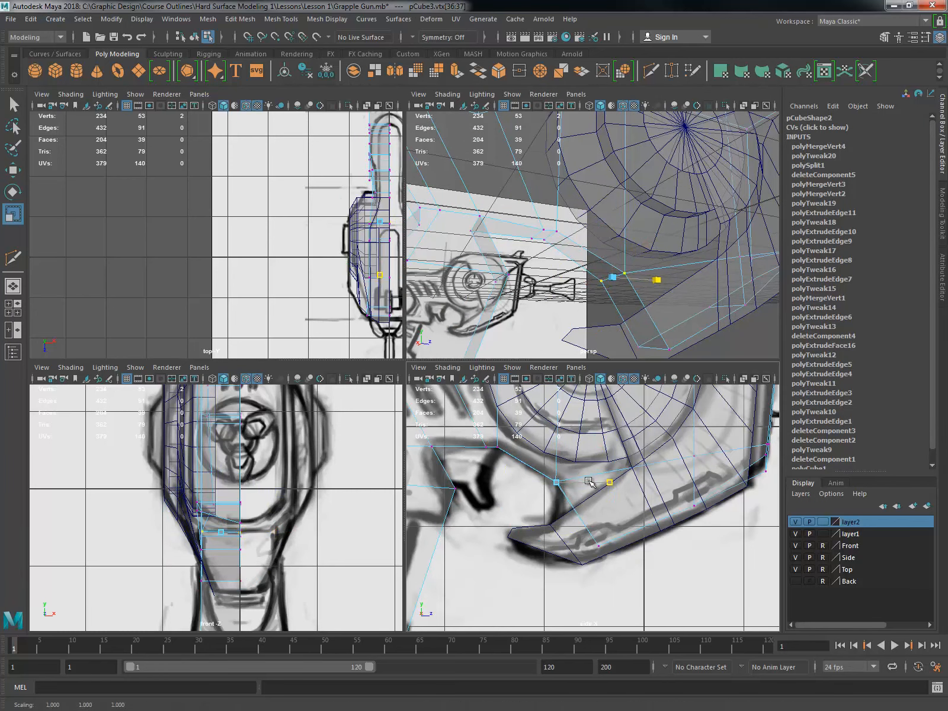
{"action": "scroll", "coordinate": [559, 455], "scroll_direction": "up", "scroll_amount": 5}
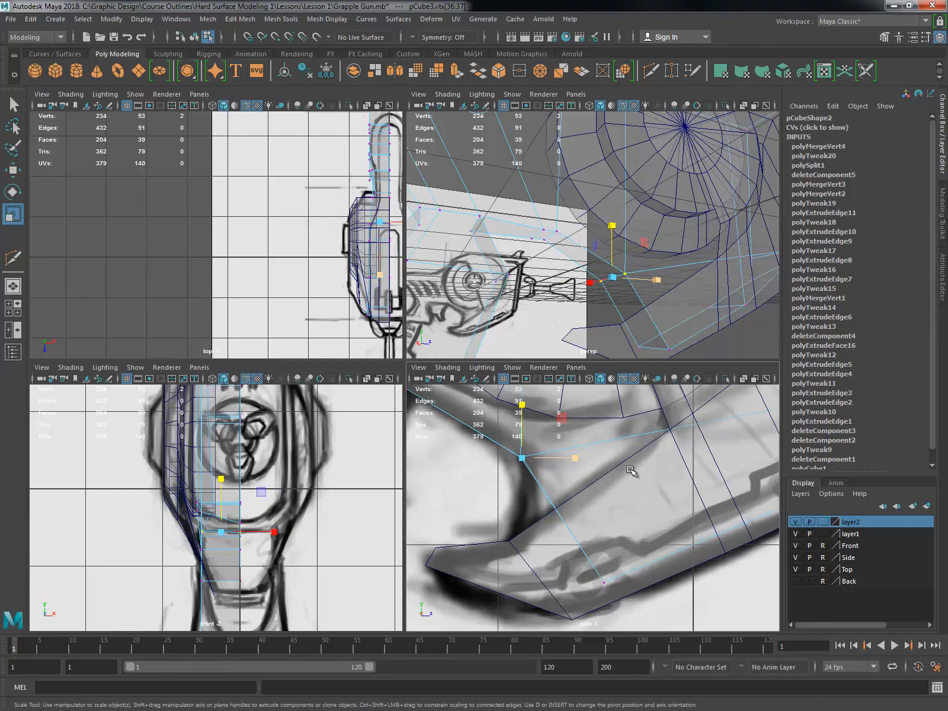
{"action": "middle_click_drag", "start_coordinate": [562, 468], "coordinate": [564, 480]}
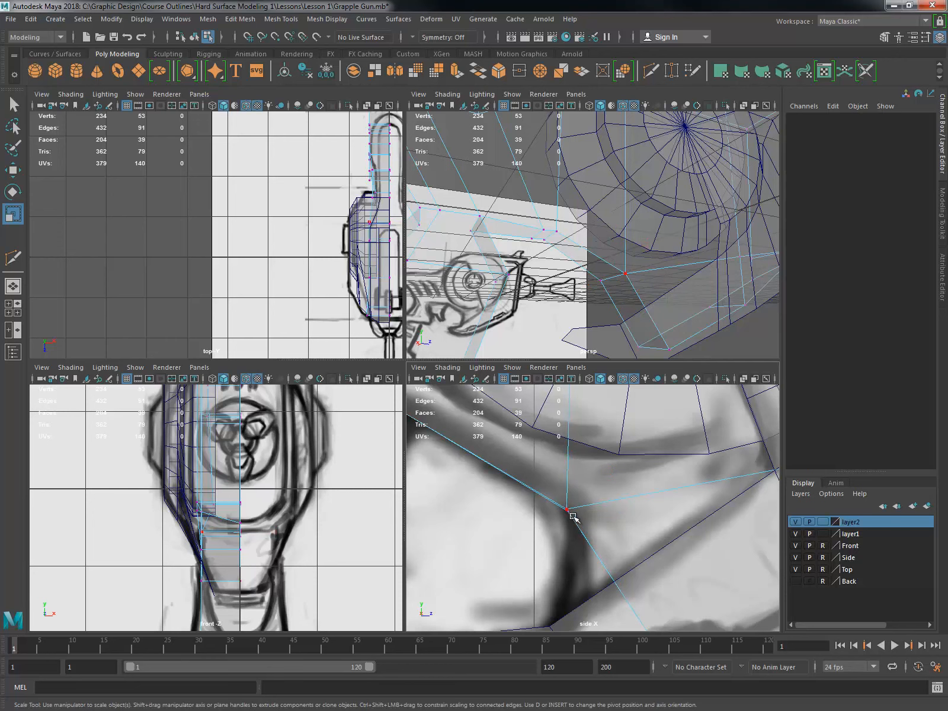
{"action": "left_click", "coordinate": [567, 482]}
Step: Adjust the height of the two lower rear corner vertices to match the side sketch
{"action": "left_click_drag", "start_coordinate": [604, 332], "coordinate": [633, 321], "text": "alt"}
{"action": "key", "text": "w"}
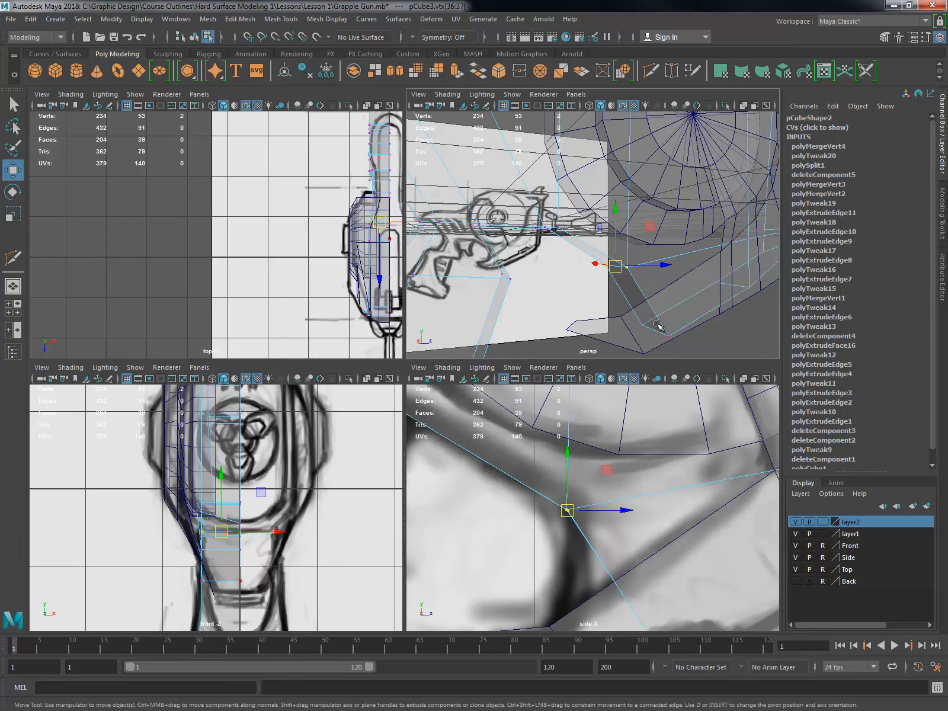
{"action": "scroll", "coordinate": [580, 508], "scroll_direction": "down", "scroll_amount": 4}
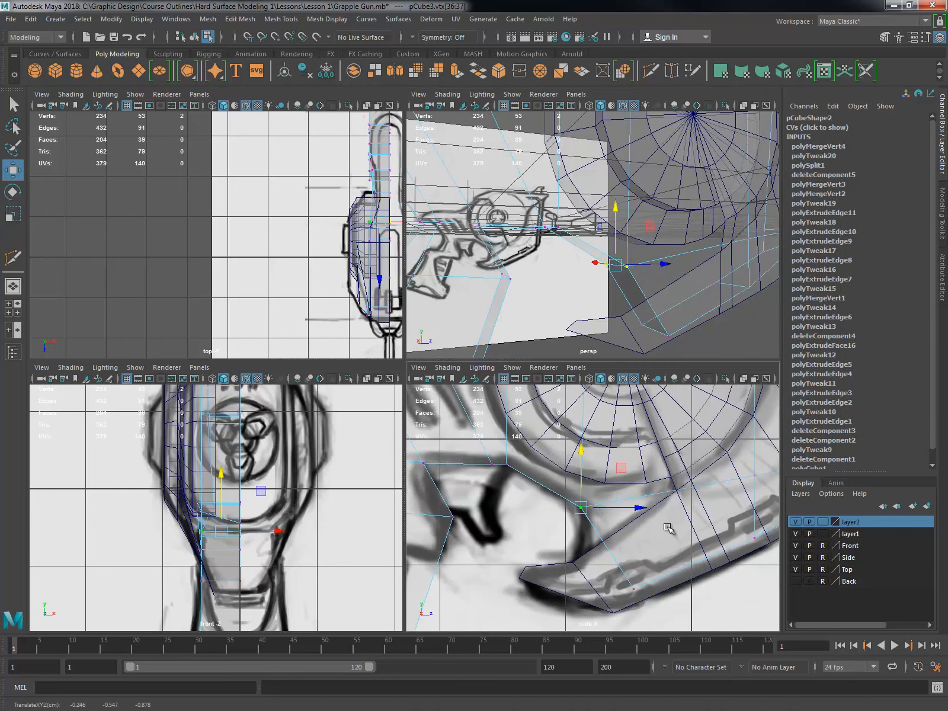
{"action": "scroll", "coordinate": [651, 531], "scroll_direction": "down", "scroll_amount": 3}
{"action": "scroll", "coordinate": [603, 533], "scroll_direction": "up", "scroll_amount": 3}
Step: Move the outer vertex at the inner body's lower front corner inward and down to round off the corner
{"action": "mouse_move", "coordinate": [587, 331]}
{"action": "left_mouse_down", "text": "alt"}
{"action": "mouse_move", "coordinate": [567, 304]}
{"action": "mouse_move", "coordinate": [584, 307]}
{"action": "left_mouse_up", "text": "alt"}
{"action": "middle_click_drag", "start_coordinate": [319, 500], "coordinate": [375, 474], "text": "alt"}
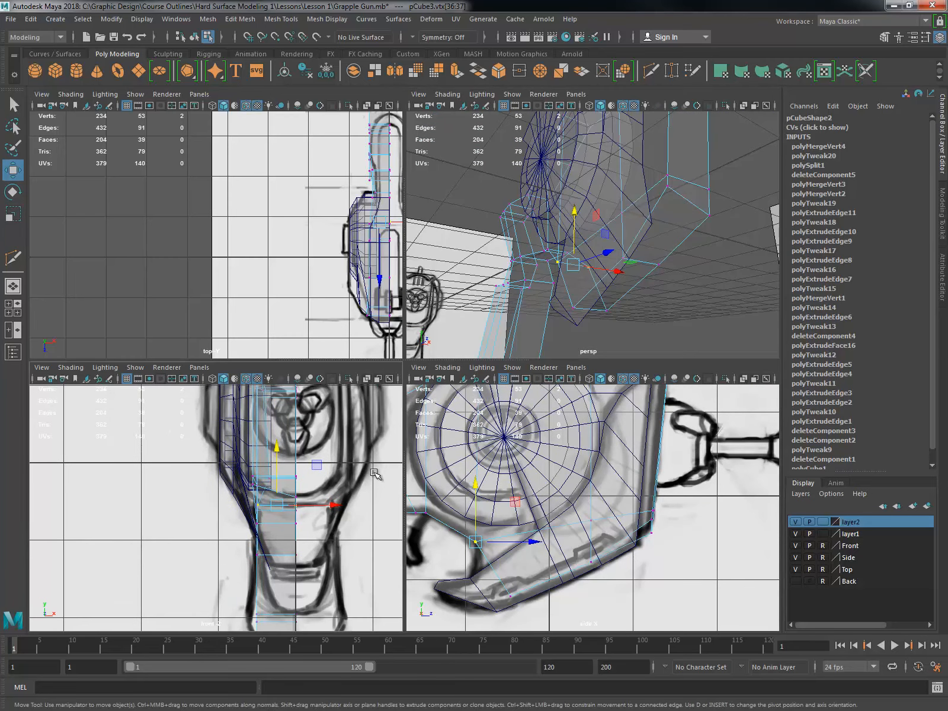
{"action": "key", "text": "space"}
{"action": "scroll", "coordinate": [468, 426], "scroll_direction": "up", "scroll_amount": 1}
{"action": "key", "text": "space"}
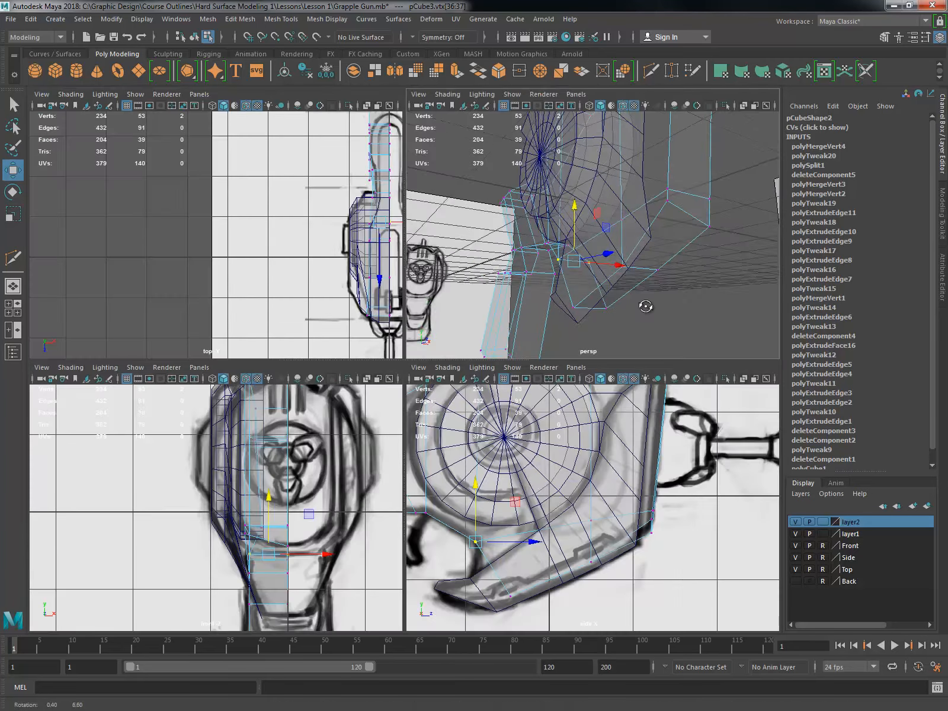
{"action": "left_click_drag", "start_coordinate": [644, 308], "coordinate": [646, 311], "text": "alt"}
{"action": "left_click", "coordinate": [666, 205]}
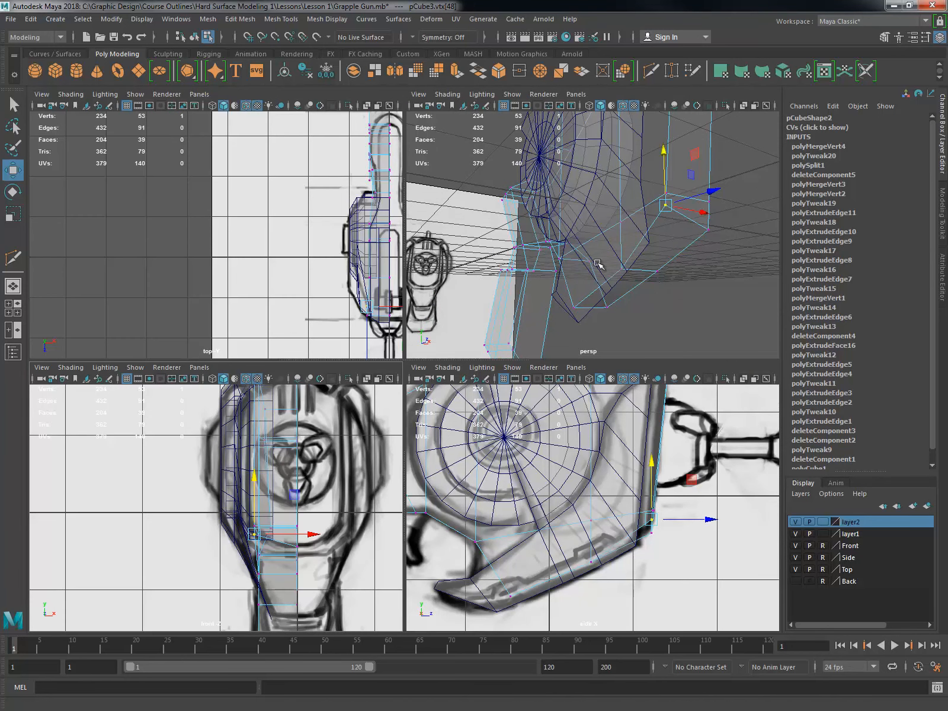
{"action": "scroll", "coordinate": [255, 533], "scroll_direction": "up", "scroll_amount": 4}
{"action": "left_click_drag", "start_coordinate": [295, 536], "coordinate": [308, 537]}
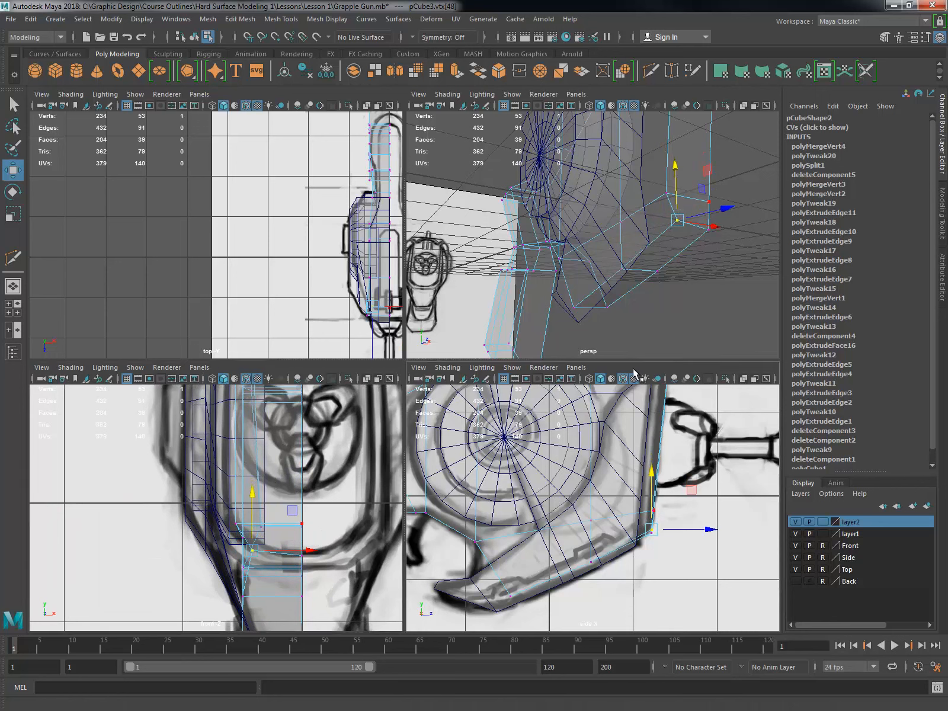
{"action": "left_click_drag", "start_coordinate": [311, 551], "coordinate": [324, 551]}
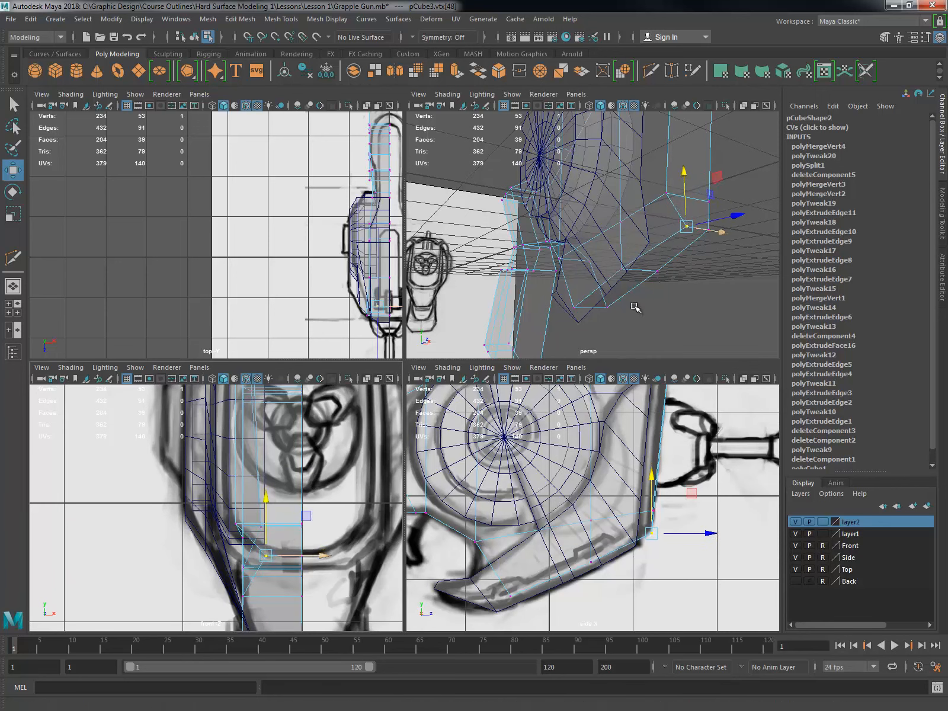
{"action": "left_click_drag", "start_coordinate": [622, 309], "coordinate": [661, 290], "text": "alt"}
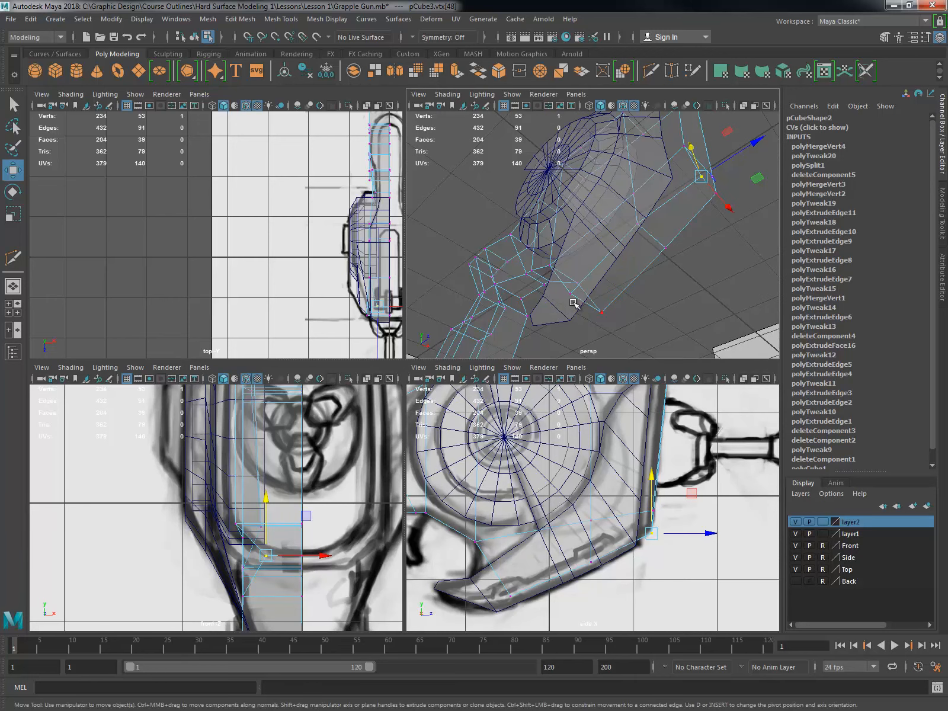
{"action": "left_click_drag", "start_coordinate": [234, 588], "coordinate": [320, 595]}
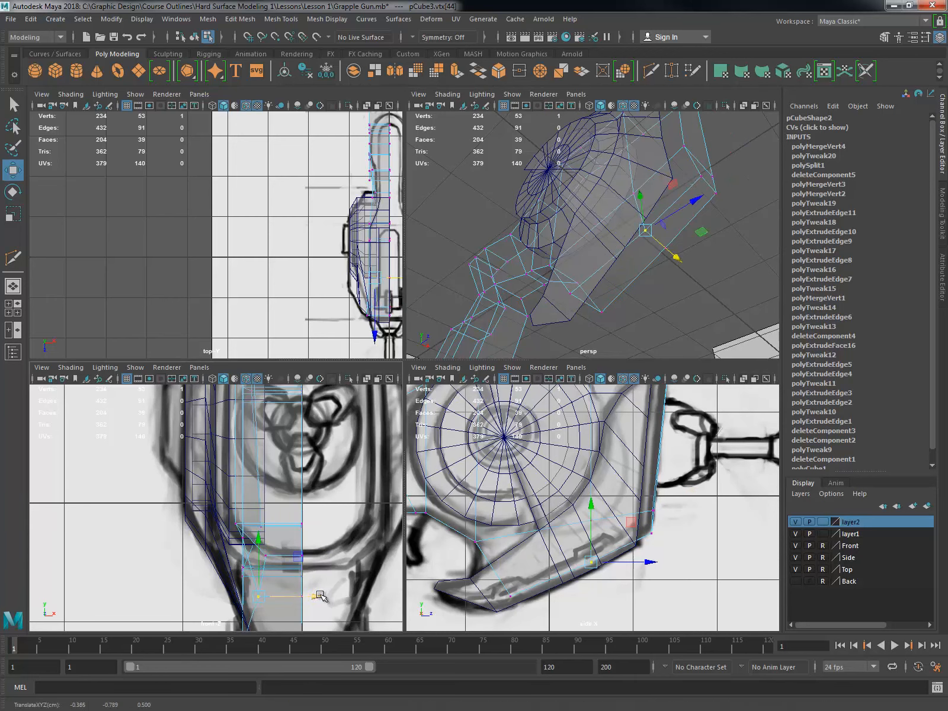
{"action": "key", "text": "ctrl+z"}
Step: Move the two outer vertices along the inner body's underside inward in the front view
{"action": "left_click_drag", "start_coordinate": [644, 274], "coordinate": [578, 306], "text": "alt"}
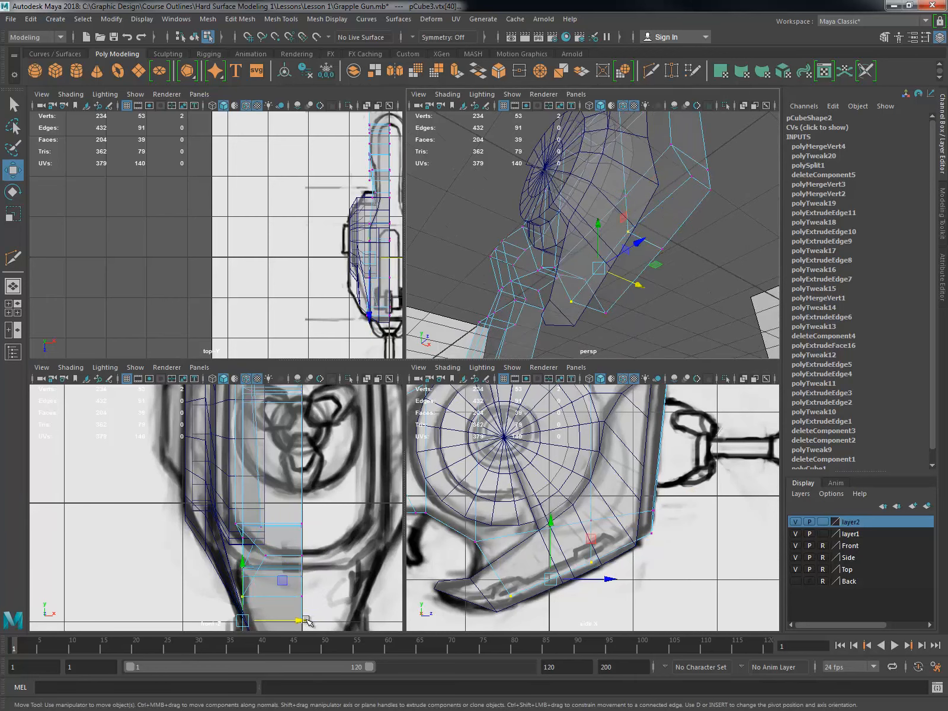
{"action": "left_click_drag", "start_coordinate": [306, 620], "coordinate": [333, 622]}
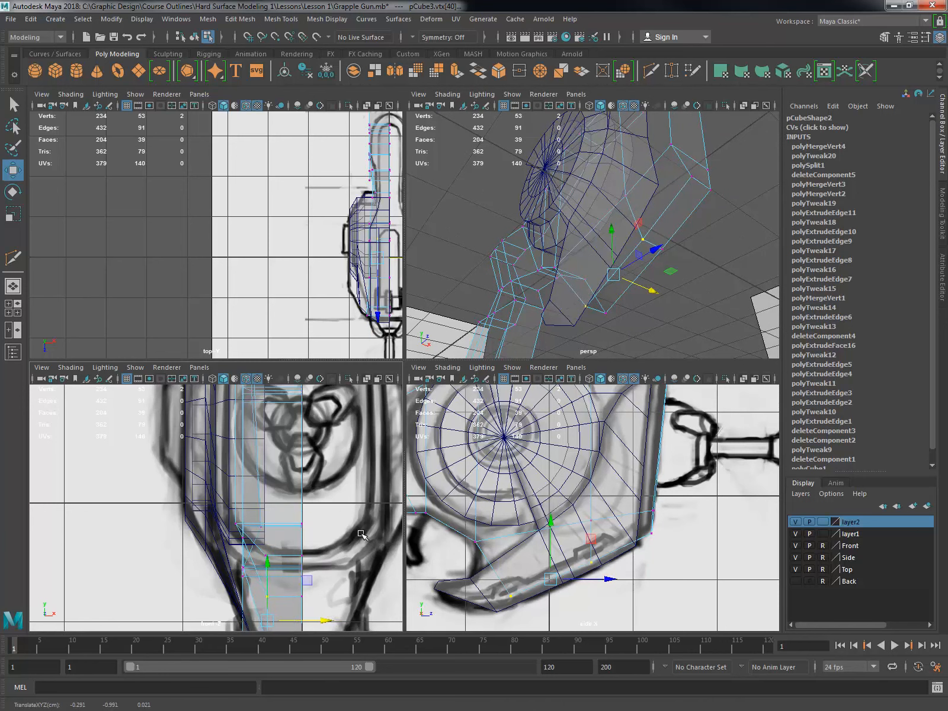
{"action": "middle_click_drag", "start_coordinate": [361, 535], "coordinate": [386, 462], "text": "alt"}
Step: Add the lower front corner vertex to the selection and scale the three underside vertices along X to line them up
{"action": "left_click_drag", "start_coordinate": [684, 170], "coordinate": [698, 183], "text": "shift"}
{"action": "middle_click_drag", "start_coordinate": [314, 440], "coordinate": [311, 392], "text": "alt"}
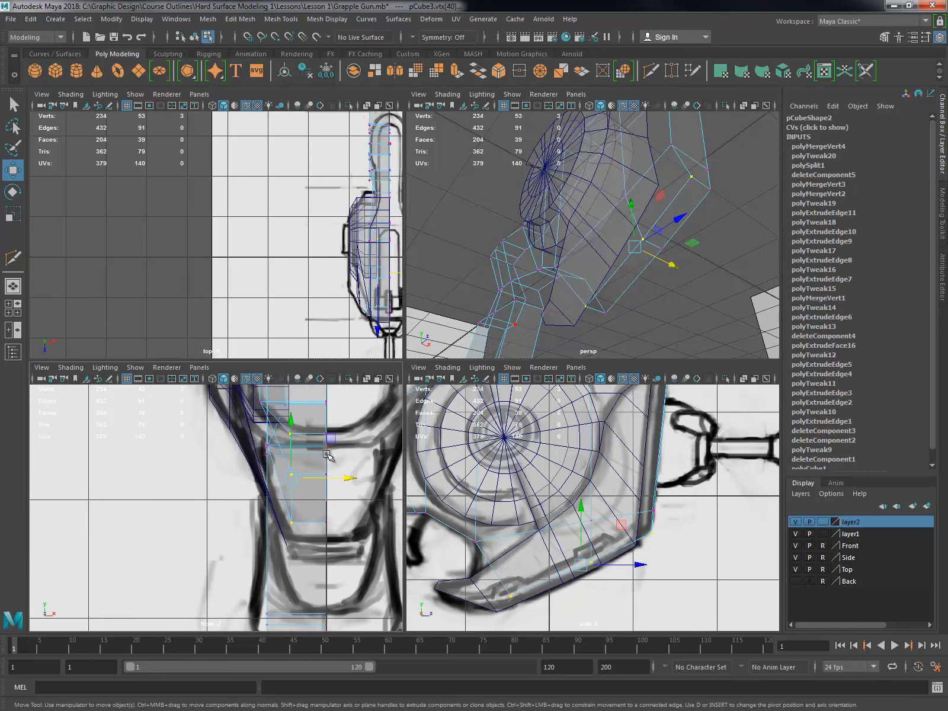
{"action": "key", "text": "r"}
{"action": "mouse_move", "coordinate": [333, 479]}
{"action": "left_mouse_down"}
{"action": "mouse_move", "coordinate": [294, 477]}
{"action": "mouse_move", "coordinate": [347, 478]}
{"action": "left_mouse_up"}
{"action": "key", "text": "w"}
{"action": "mouse_move", "coordinate": [619, 271]}
{"action": "left_mouse_down", "text": "alt"}
{"action": "mouse_move", "coordinate": [654, 269]}
{"action": "mouse_move", "coordinate": [692, 301]}
{"action": "mouse_move", "coordinate": [540, 307]}
{"action": "mouse_move", "coordinate": [539, 315]}
{"action": "mouse_move", "coordinate": [637, 209]}
{"action": "mouse_move", "coordinate": [607, 263]}
{"action": "mouse_move", "coordinate": [551, 320]}
{"action": "mouse_move", "coordinate": [450, 346]}
{"action": "left_mouse_up", "text": "alt"}
{"action": "left_click", "coordinate": [694, 303]}
{"action": "middle_click_drag", "start_coordinate": [349, 502], "coordinate": [339, 554], "text": "alt"}
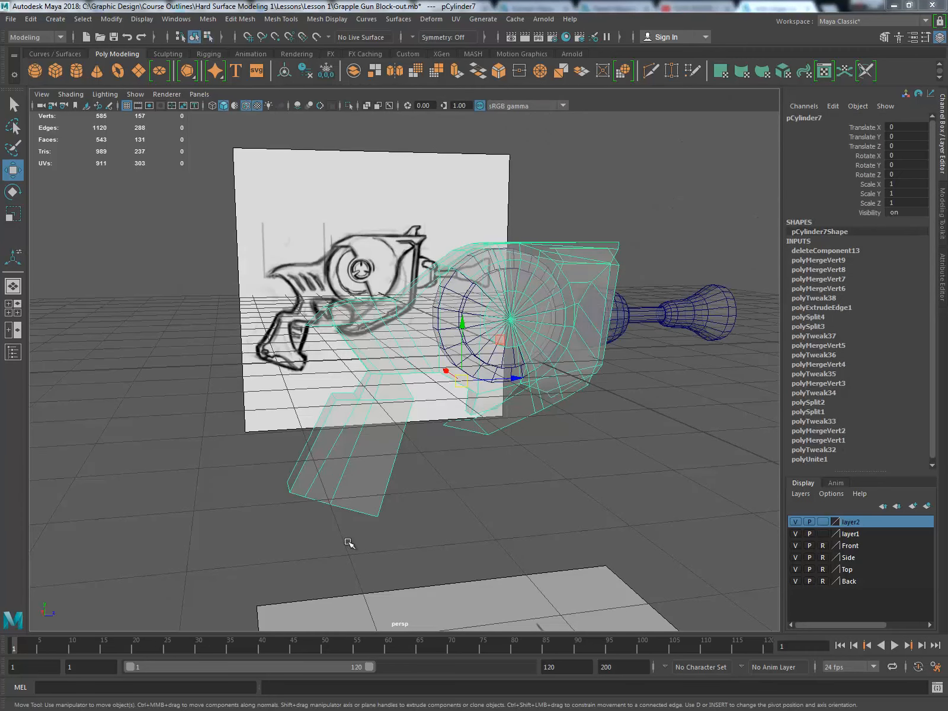
Step: Slice the inner body's rear side faces with Multi-Cut along a line from below the rear fin to the disc's centre
{"action": "left_click_drag", "start_coordinate": [349, 544], "coordinate": [372, 338], "text": "alt"}
{"action": "right_click_drag", "start_coordinate": [372, 338], "coordinate": [372, 379]}
{"action": "left_click_drag", "start_coordinate": [376, 355], "coordinate": [415, 309], "text": "alt"}
{"action": "left_click", "coordinate": [414, 311]}
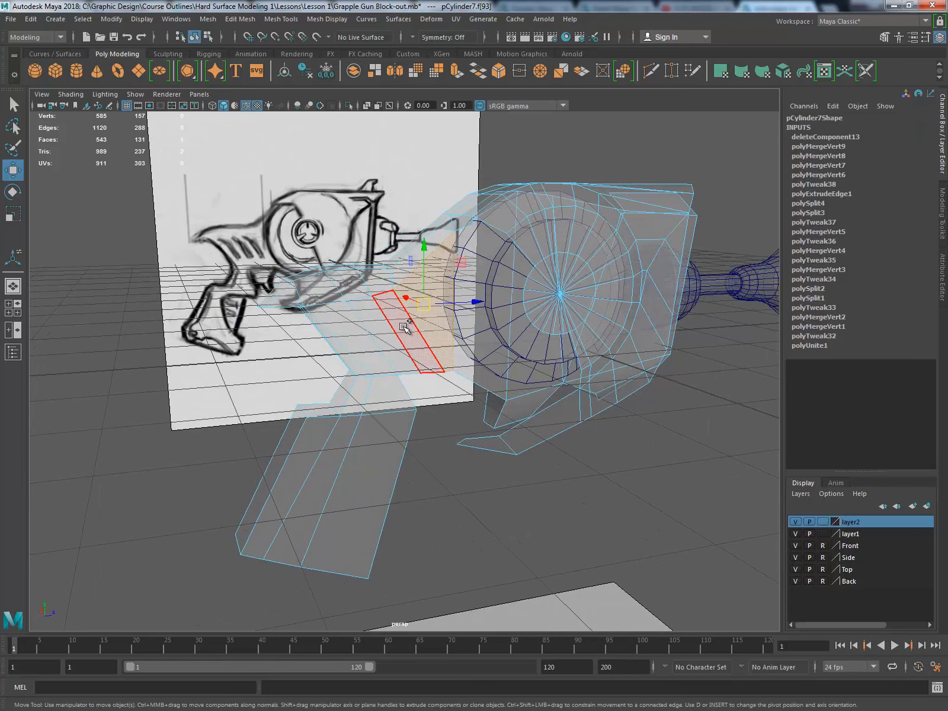
{"action": "left_click_drag", "start_coordinate": [437, 353], "coordinate": [465, 349], "text": "alt"}
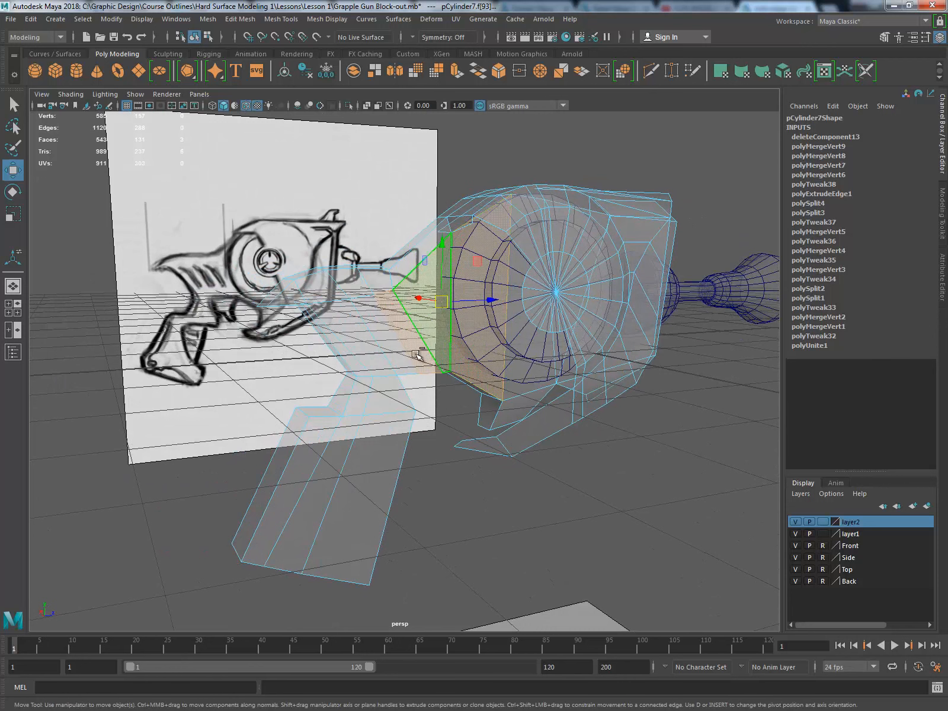
{"action": "left_click", "coordinate": [388, 339], "text": "shift"}
{"action": "left_click_drag", "start_coordinate": [364, 334], "coordinate": [385, 355], "text": "alt"}
{"action": "left_click", "coordinate": [342, 353], "text": "shift"}
{"action": "key", "text": "space"}
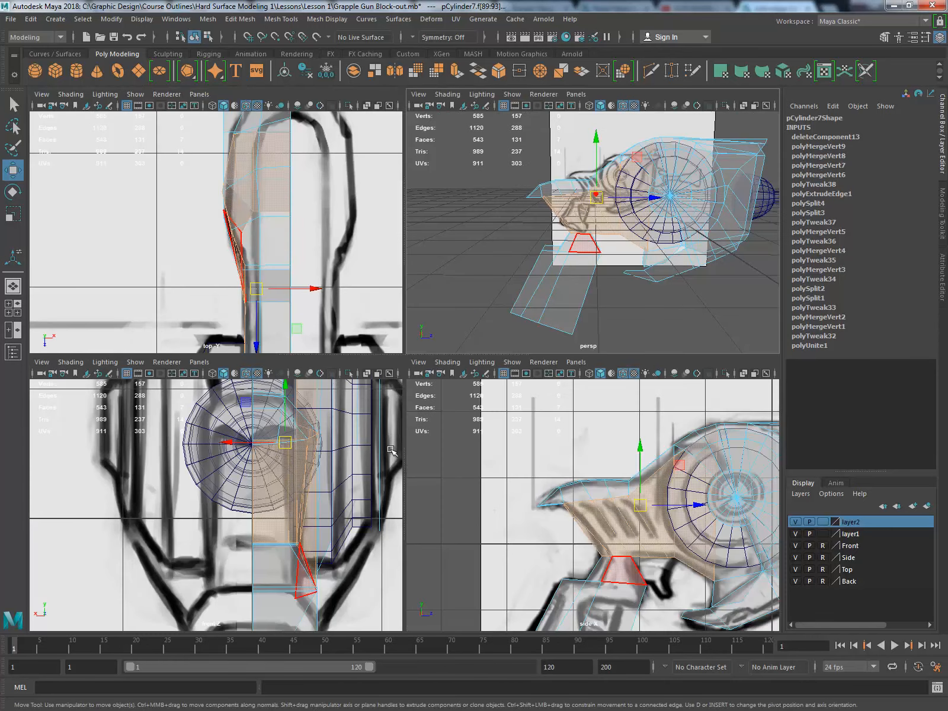
{"action": "key", "text": "space"}
{"action": "key", "text": "space"}
{"action": "scroll", "coordinate": [412, 417], "scroll_direction": "up", "scroll_amount": 3}
{"action": "right_click_drag", "start_coordinate": [412, 416], "coordinate": [363, 395], "text": "shift"}
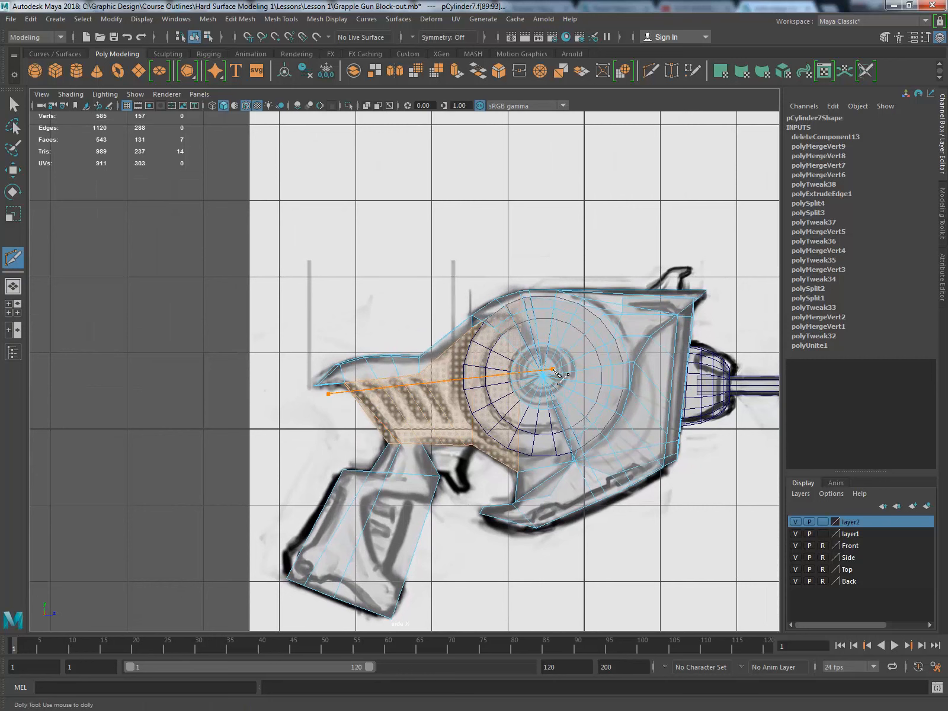
{"action": "left_click_drag", "start_coordinate": [557, 371], "coordinate": [555, 372]}
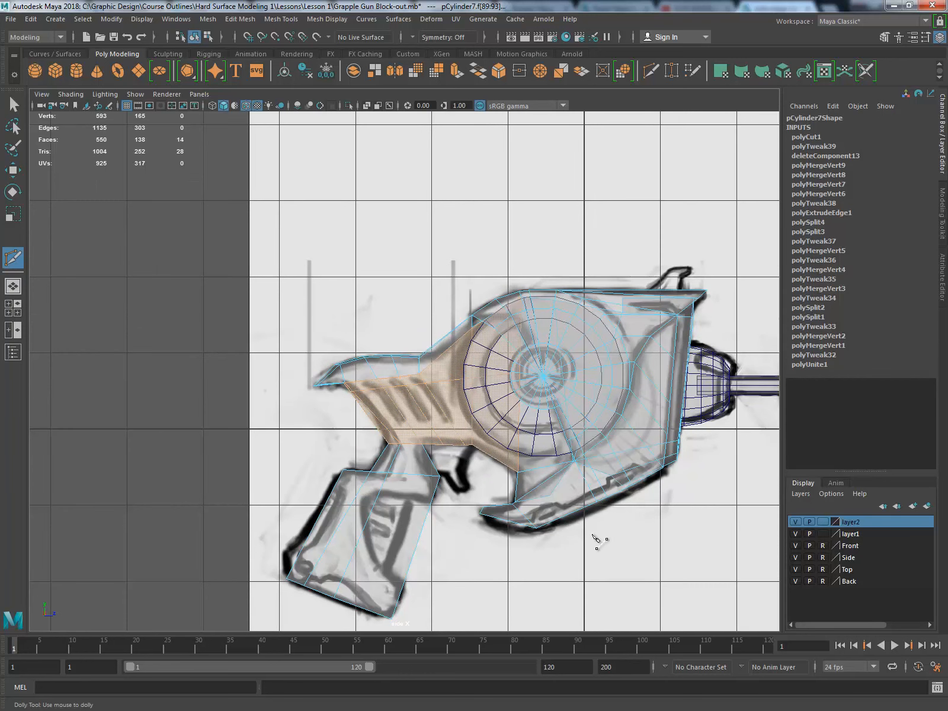
{"action": "scroll", "coordinate": [515, 483], "scroll_direction": "up", "scroll_amount": 5}
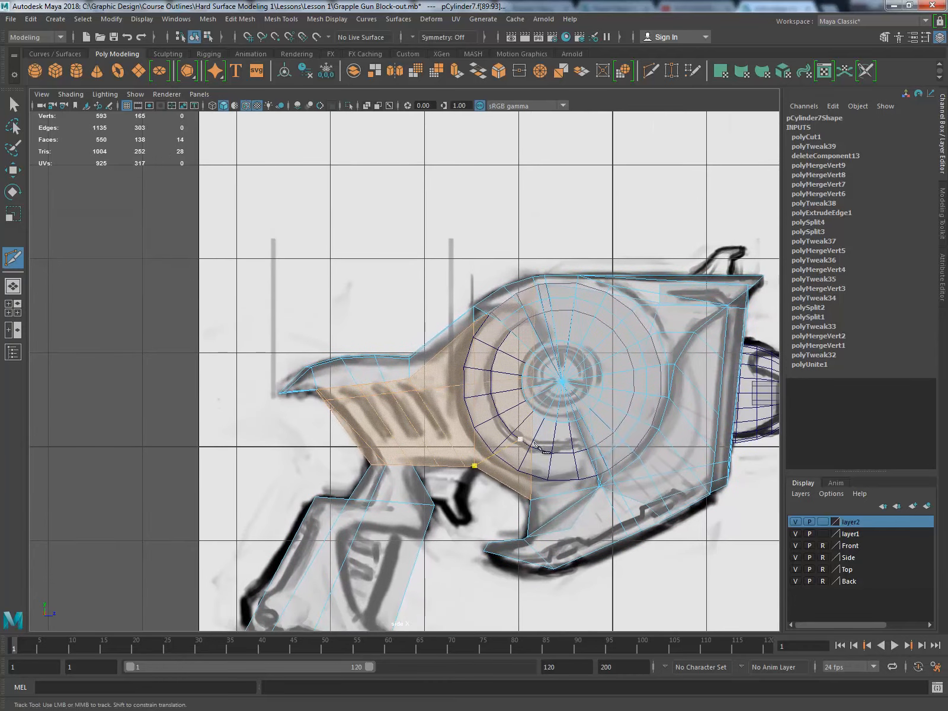
{"action": "key", "text": "w"}
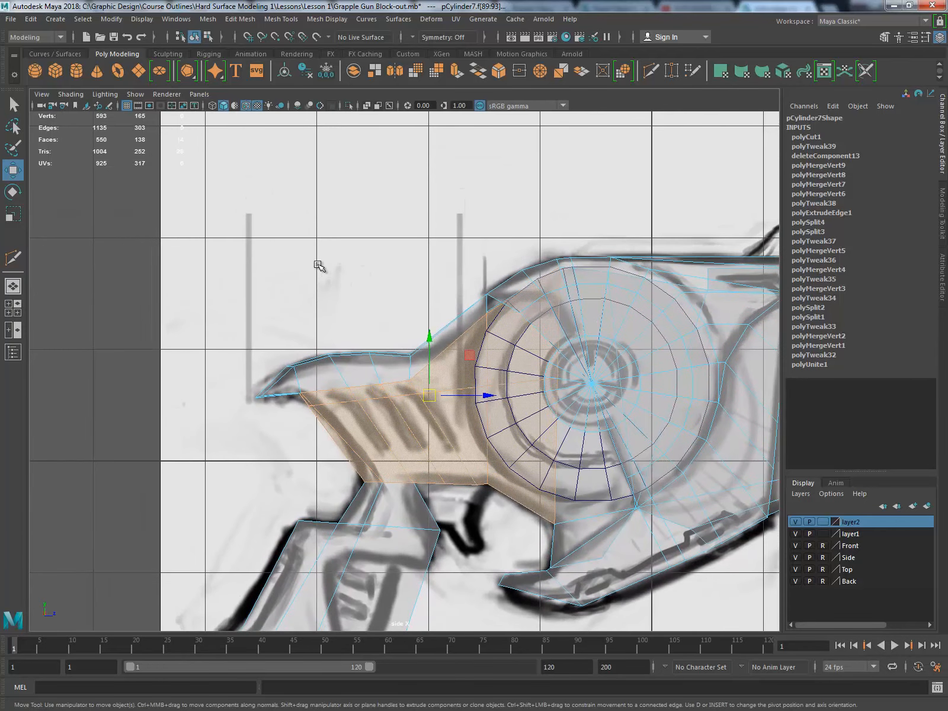
Step: Select the vertices along the new cut beneath the rear fin and scale them along X to line them up
{"action": "left_click", "coordinate": [379, 318]}
{"action": "scroll", "coordinate": [359, 370], "scroll_direction": "up", "scroll_amount": 2}
{"action": "right_click_drag", "start_coordinate": [382, 394], "coordinate": [341, 370]}
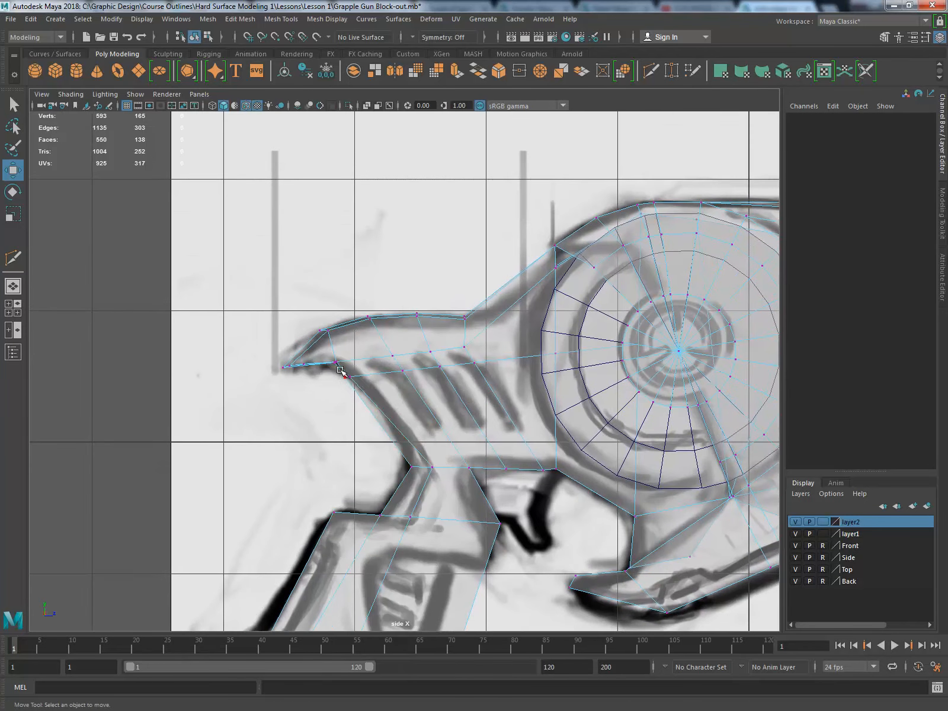
{"action": "left_click", "coordinate": [343, 373]}
{"action": "middle_click_drag", "start_coordinate": [360, 387], "coordinate": [483, 390], "text": "alt"}
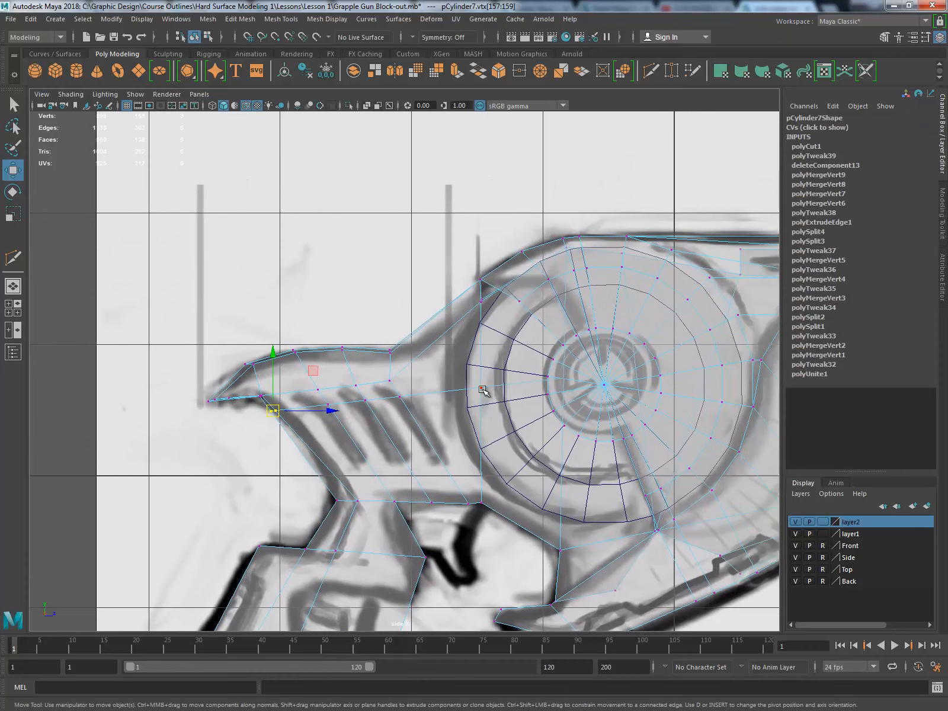
{"action": "key", "text": "space"}
{"action": "key", "text": "space"}
{"action": "left_click_drag", "start_coordinate": [576, 332], "coordinate": [352, 342], "text": "alt"}
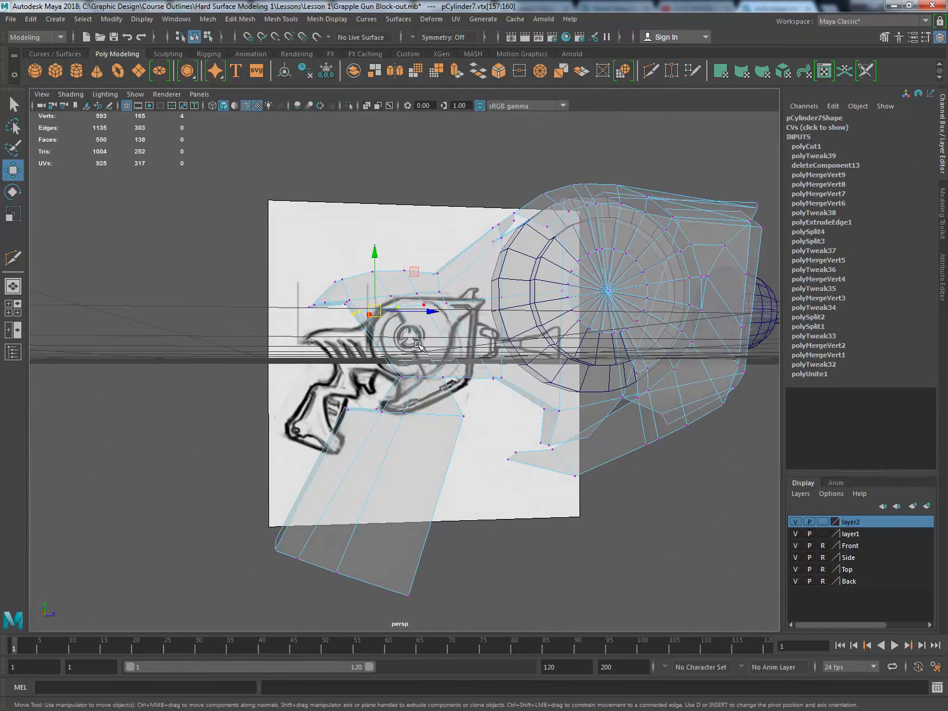
{"action": "mouse_move", "coordinate": [468, 323]}
{"action": "left_mouse_down", "text": "alt"}
{"action": "mouse_move", "coordinate": [450, 335]}
{"action": "mouse_move", "coordinate": [466, 345]}
{"action": "left_mouse_up", "text": "alt"}
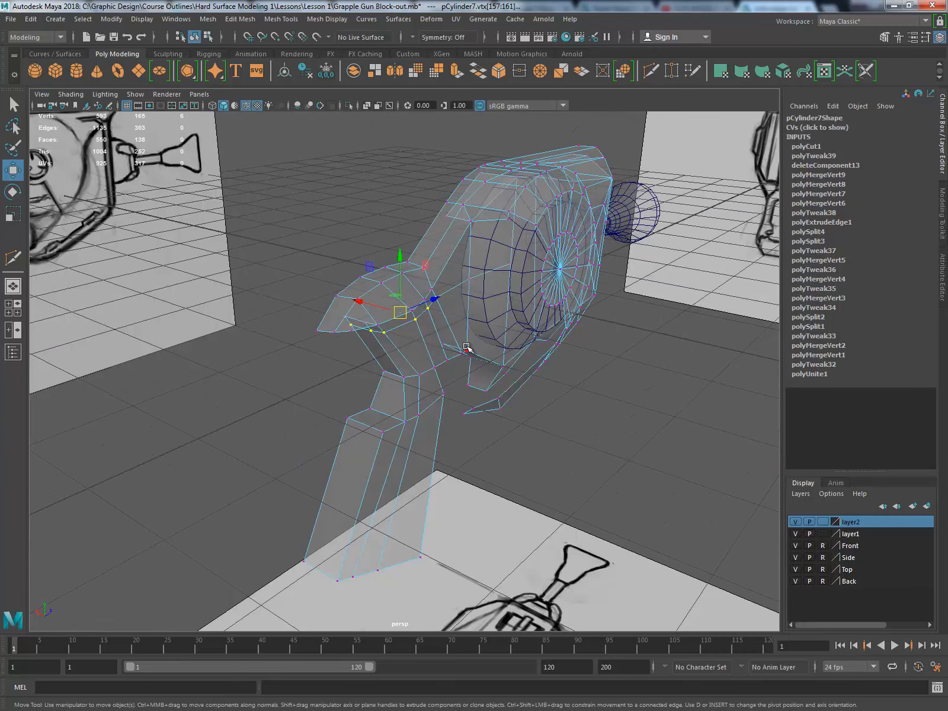
{"action": "key", "text": "e"}
{"action": "key", "text": "r"}
{"action": "left_click_drag", "start_coordinate": [362, 300], "coordinate": [347, 336]}
{"action": "left_click_drag", "start_coordinate": [405, 331], "coordinate": [272, 436], "text": "alt"}
{"action": "key", "text": "ctrl+z"}
{"action": "left_click_drag", "start_coordinate": [461, 330], "coordinate": [424, 335]}
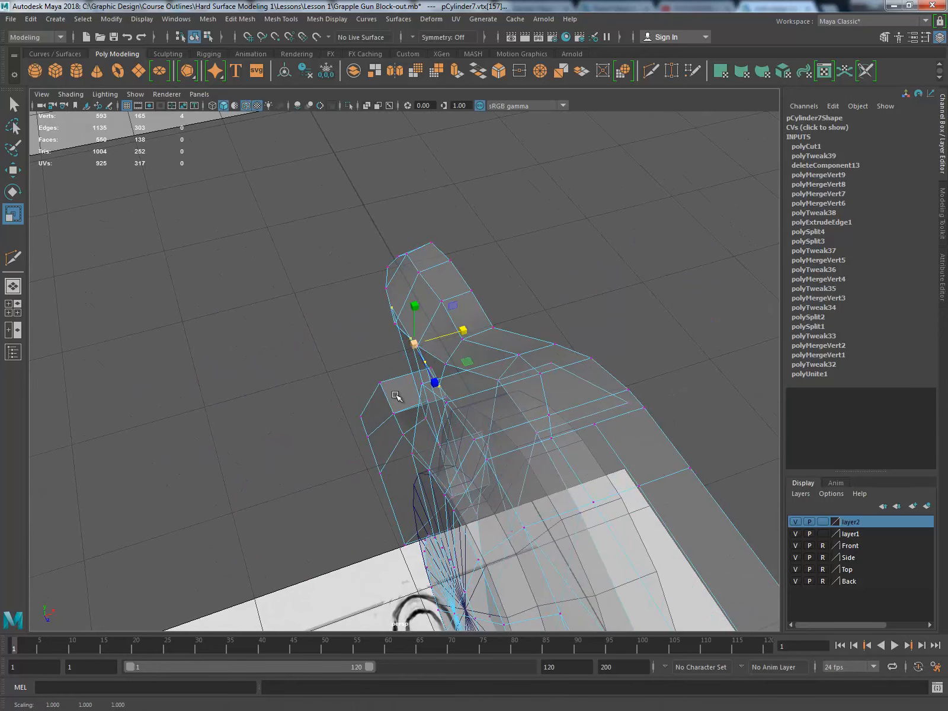
{"action": "left_click_drag", "start_coordinate": [396, 396], "coordinate": [533, 388], "text": "alt"}
{"action": "key", "text": "space"}
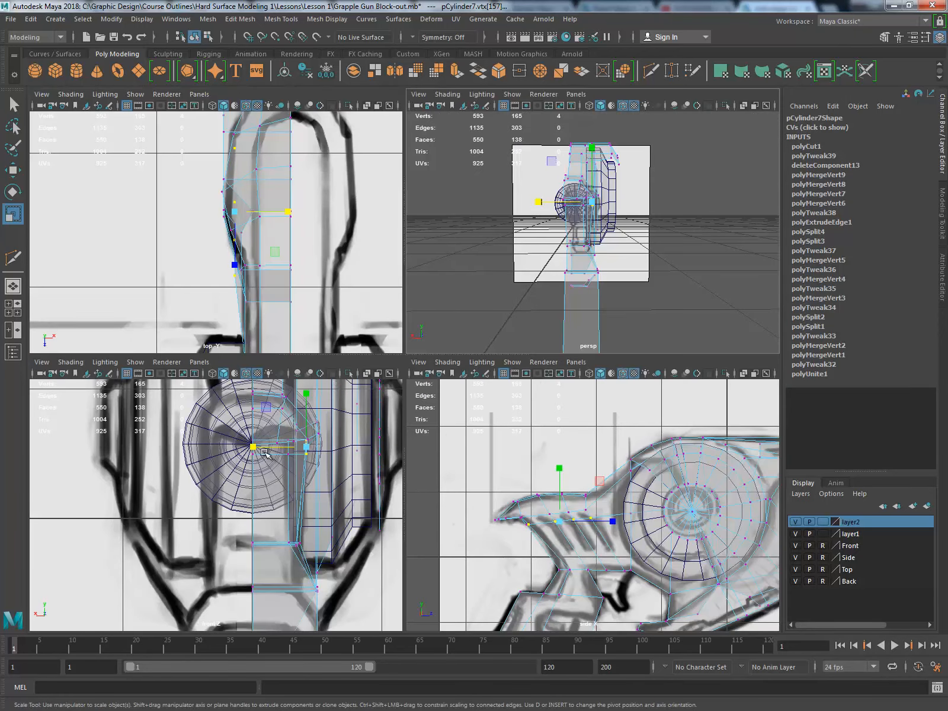
{"action": "left_click_drag", "start_coordinate": [265, 452], "coordinate": [233, 445]}
Step: Raise the aligned cut vertices slightly to follow the fin's underside in the side sketch
{"action": "left_click_drag", "start_coordinate": [657, 249], "coordinate": [655, 178], "text": "alt"}
{"action": "scroll", "coordinate": [605, 297], "scroll_direction": "up", "scroll_amount": 3}
{"action": "right_click_drag", "start_coordinate": [544, 526], "coordinate": [664, 538], "text": "alt"}
{"action": "middle_click_drag", "start_coordinate": [663, 538], "coordinate": [670, 492], "text": "alt"}
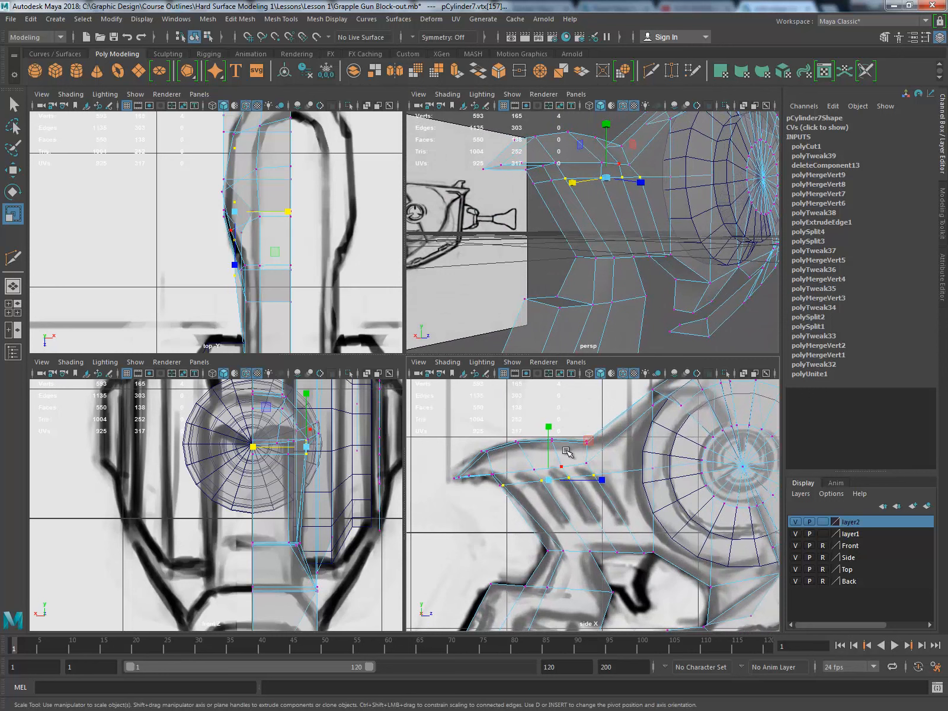
{"action": "key", "text": "w"}
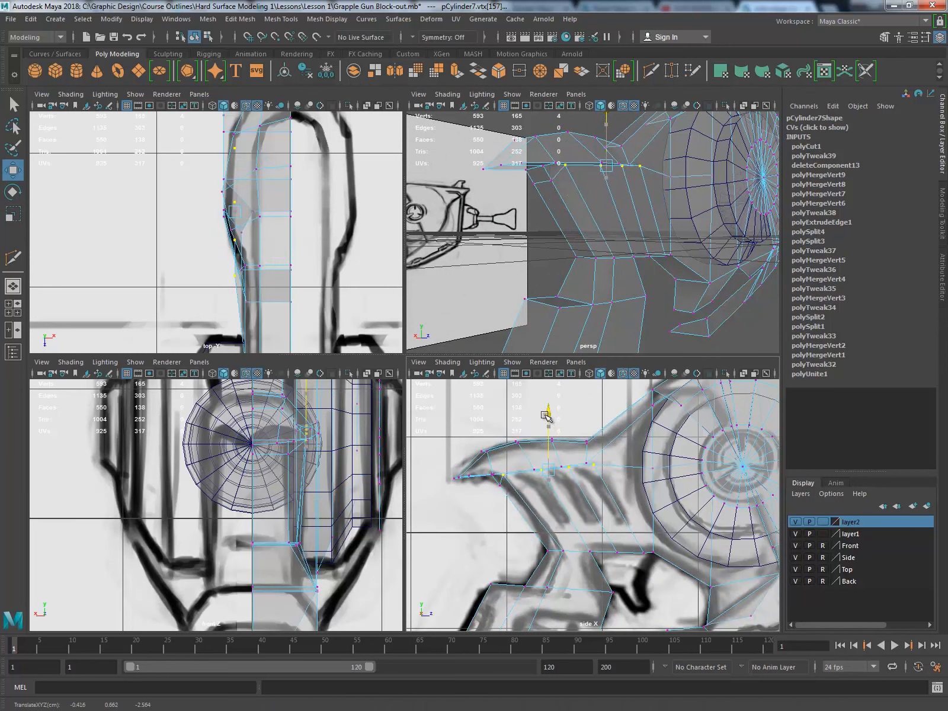
Step: Move the cut's vertex beside the disc upward, close to the housing's upper rear corner
{"action": "left_click", "coordinate": [656, 472]}
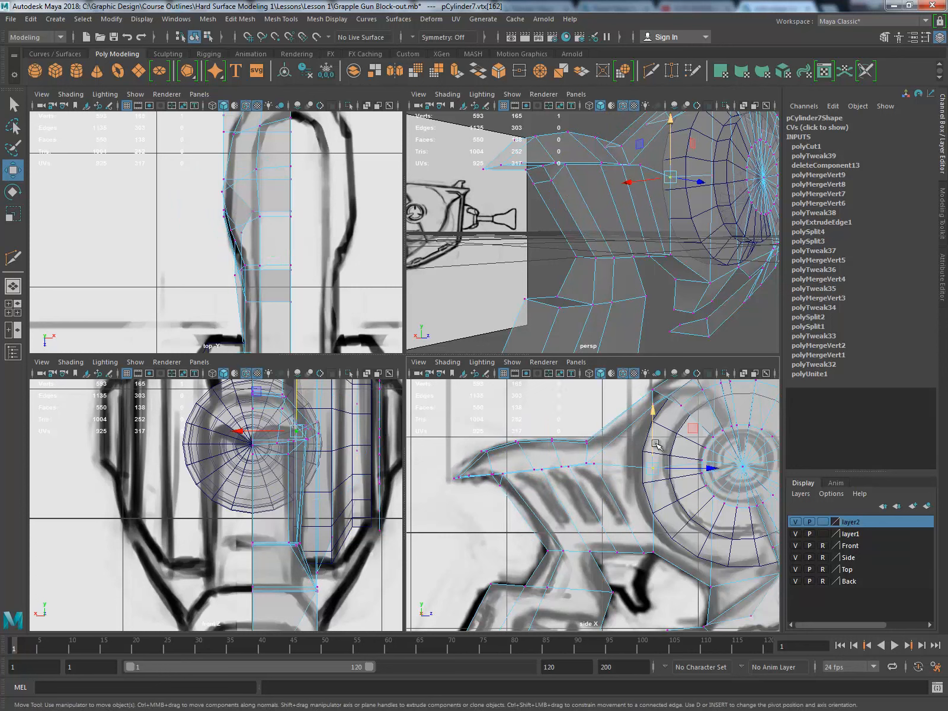
{"action": "left_click_drag", "start_coordinate": [656, 444], "coordinate": [648, 425]}
{"action": "left_click_drag", "start_coordinate": [628, 332], "coordinate": [586, 286], "text": "alt"}
{"action": "left_click_drag", "start_coordinate": [652, 434], "coordinate": [645, 406]}
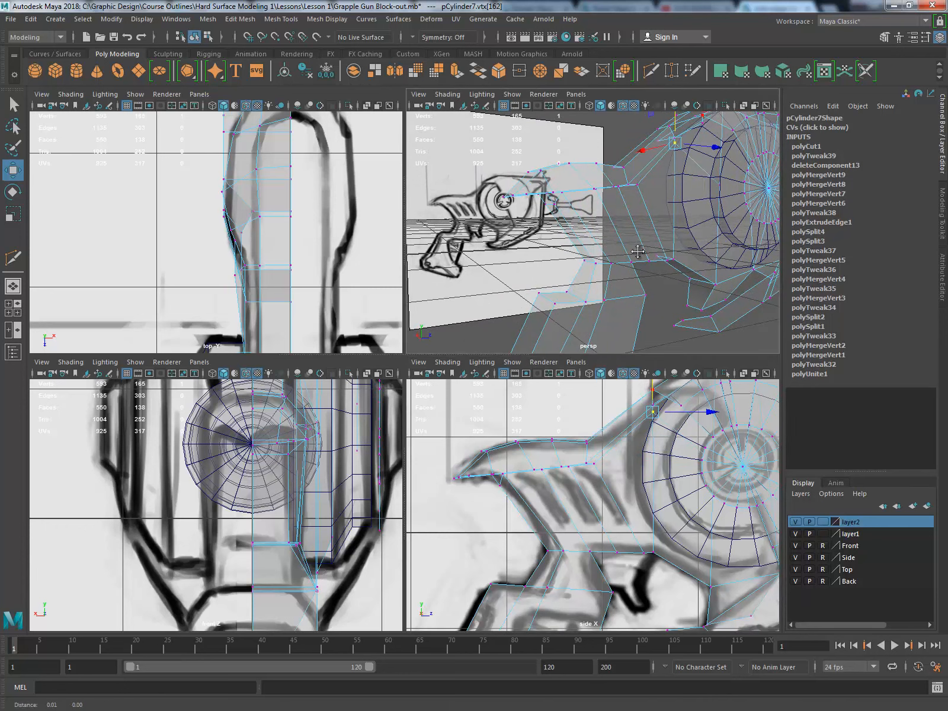
{"action": "left_click_drag", "start_coordinate": [720, 272], "coordinate": [580, 282], "text": "alt"}
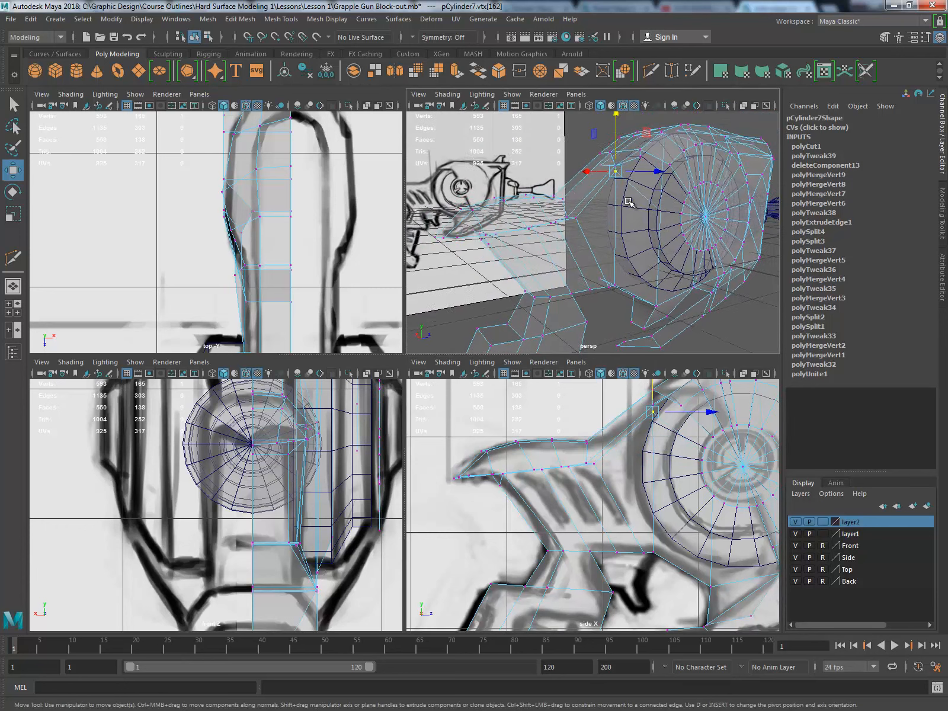
{"action": "left_click_drag", "start_coordinate": [618, 135], "coordinate": [609, 257]}
Step: Move the frontmost cut vertex under the fin inward along X
{"action": "left_click", "coordinate": [554, 210]}
{"action": "left_click_drag", "start_coordinate": [540, 243], "coordinate": [539, 243]}
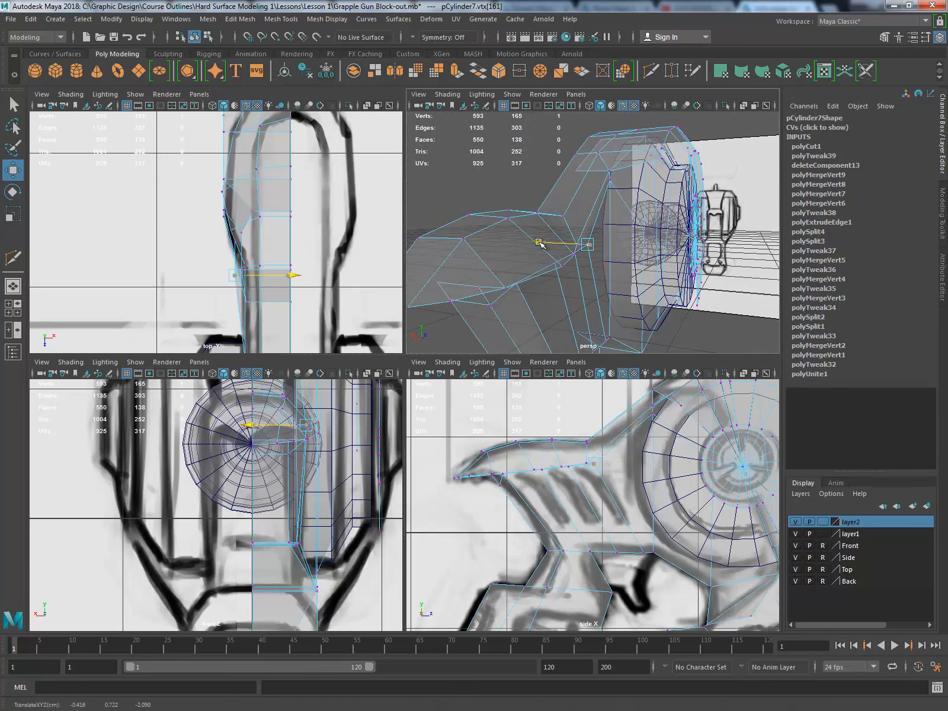
{"action": "left_click_drag", "start_coordinate": [597, 280], "coordinate": [606, 242], "text": "alt"}
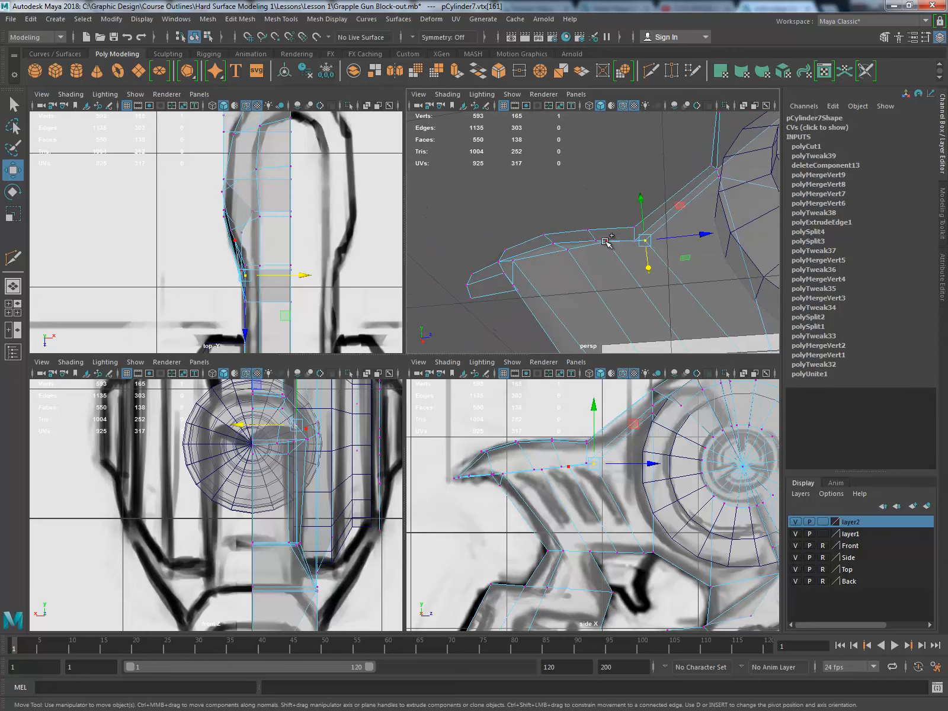
Step: Add the remaining cut vertices under the fin, flatten all four along X and move them inward
{"action": "left_click", "coordinate": [513, 262], "text": "shift"}
{"action": "left_click_drag", "start_coordinate": [522, 279], "coordinate": [668, 222], "text": "alt"}
{"action": "key", "text": "e"}
{"action": "key", "text": "r"}
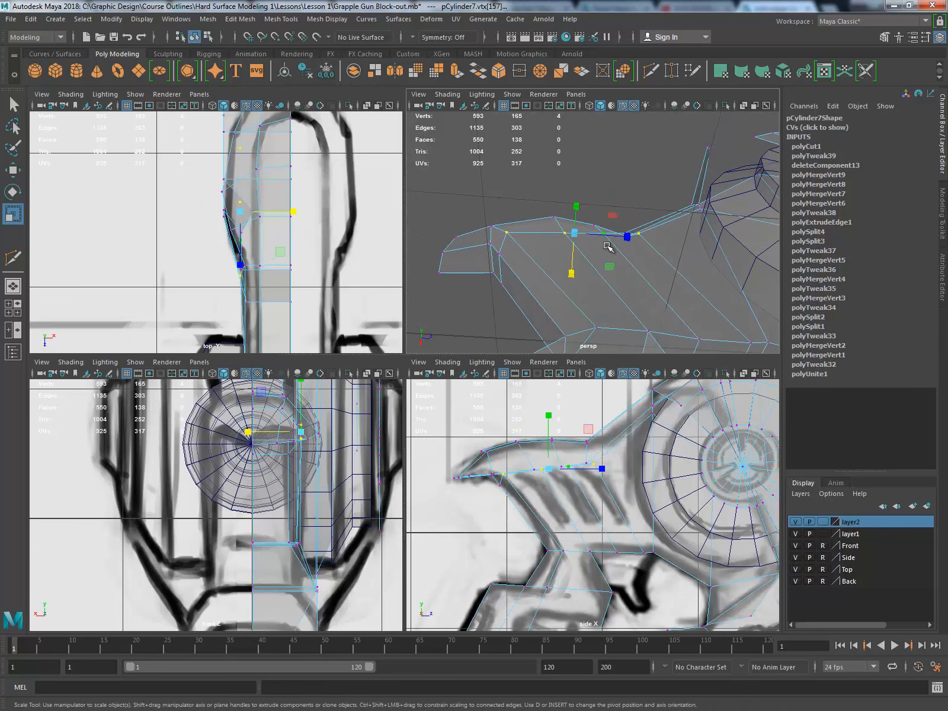
{"action": "key", "text": "w"}
{"action": "left_click_drag", "start_coordinate": [595, 256], "coordinate": [563, 232], "text": "alt"}
{"action": "middle_click_drag", "start_coordinate": [565, 232], "coordinate": [564, 229], "text": "alt"}
{"action": "left_click_drag", "start_coordinate": [564, 229], "coordinate": [694, 154], "text": "alt"}
Step: Move the two vertices at the corner beneath the fin's rear end to match the side sketch
{"action": "left_click", "coordinate": [551, 211]}
{"action": "left_click_drag", "start_coordinate": [551, 211], "coordinate": [617, 252], "text": "alt"}
{"action": "middle_click_drag", "start_coordinate": [616, 252], "coordinate": [647, 258], "text": "alt"}
{"action": "left_click_drag", "start_coordinate": [647, 258], "coordinate": [574, 217], "text": "alt"}
{"action": "middle_click_drag", "start_coordinate": [564, 503], "coordinate": [579, 487], "text": "alt"}
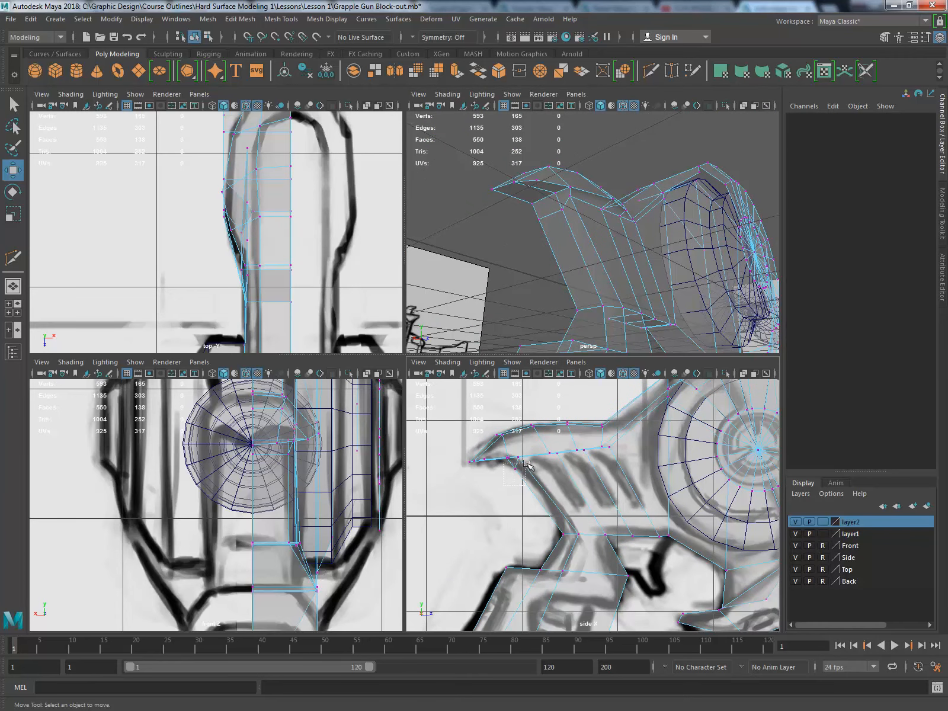
{"action": "left_click_drag", "start_coordinate": [503, 485], "coordinate": [522, 458]}
{"action": "scroll", "coordinate": [539, 474], "scroll_direction": "up", "scroll_amount": 3}
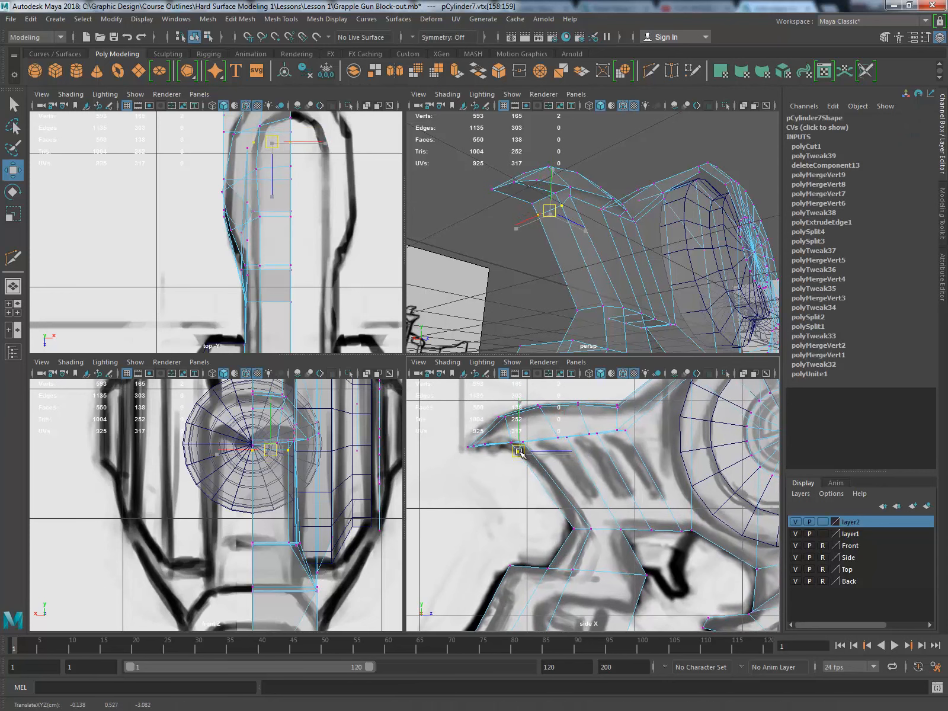
{"action": "mouse_move", "coordinate": [572, 274]}
{"action": "left_mouse_down", "text": "alt"}
{"action": "mouse_move", "coordinate": [599, 306]}
{"action": "mouse_move", "coordinate": [534, 323]}
{"action": "mouse_move", "coordinate": [568, 278]}
{"action": "left_mouse_up", "text": "alt"}
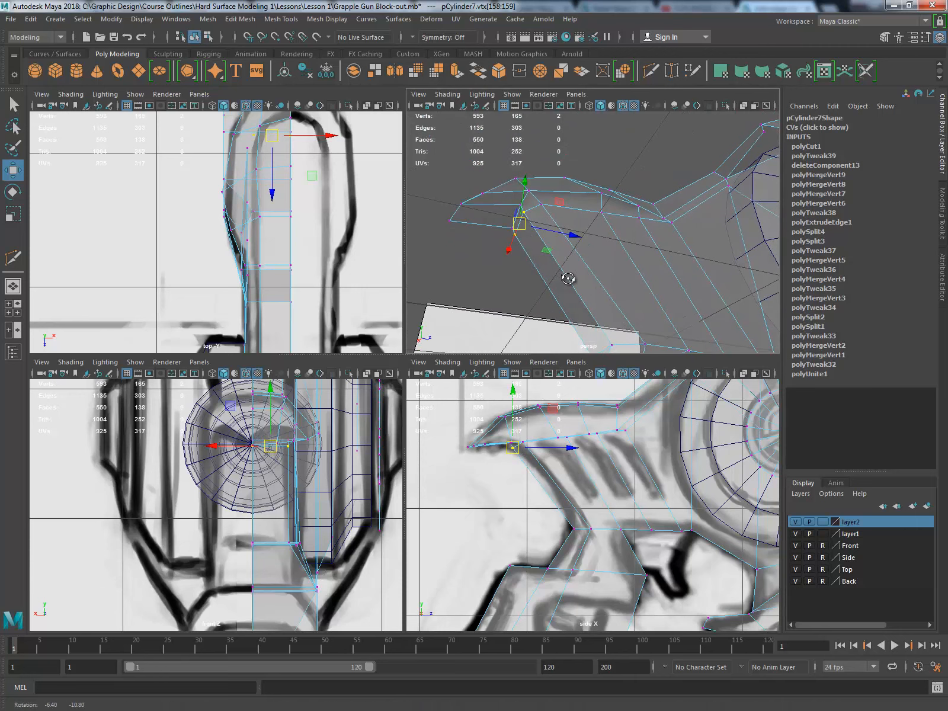
{"action": "mouse_move", "coordinate": [554, 271]}
{"action": "middle_mouse_down", "text": "alt"}
{"action": "mouse_move", "coordinate": [546, 282]}
{"action": "mouse_move", "coordinate": [561, 289]}
{"action": "middle_mouse_up", "text": "alt"}
{"action": "left_click_drag", "start_coordinate": [562, 290], "coordinate": [556, 256], "text": "alt"}
{"action": "right_click_drag", "start_coordinate": [537, 222], "coordinate": [541, 196]}
{"action": "left_click", "coordinate": [546, 217]}
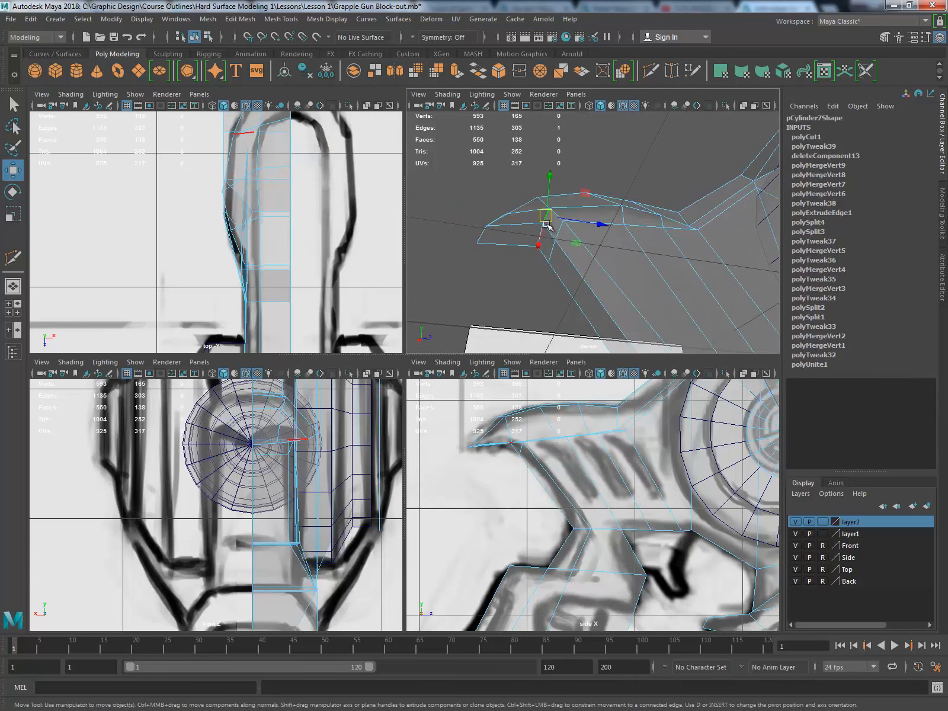
{"action": "left_click", "coordinate": [539, 239]}
{"action": "left_click", "coordinate": [538, 239]}
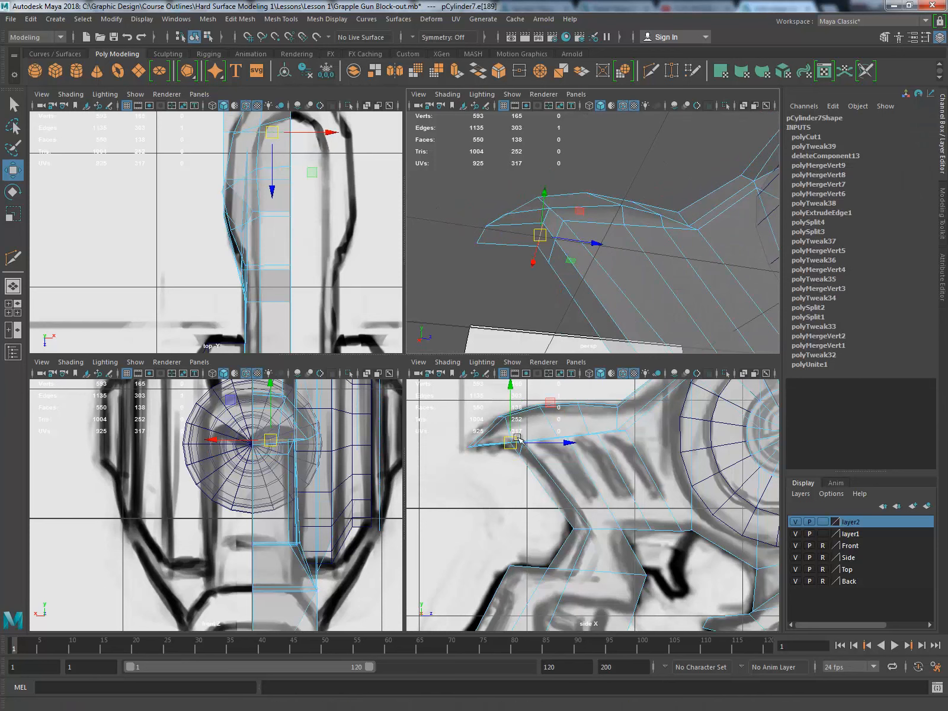
{"action": "left_click", "coordinate": [526, 508]}
Step: Move the centre-line vertex at the fin's underside corner along Z, then return to object mode and deselect the inner body
{"action": "left_click_drag", "start_coordinate": [562, 286], "coordinate": [598, 205], "text": "alt"}
{"action": "right_click_drag", "start_coordinate": [564, 212], "coordinate": [517, 211]}
{"action": "left_click", "coordinate": [538, 219]}
{"action": "middle_click_drag", "start_coordinate": [546, 235], "coordinate": [569, 245]}
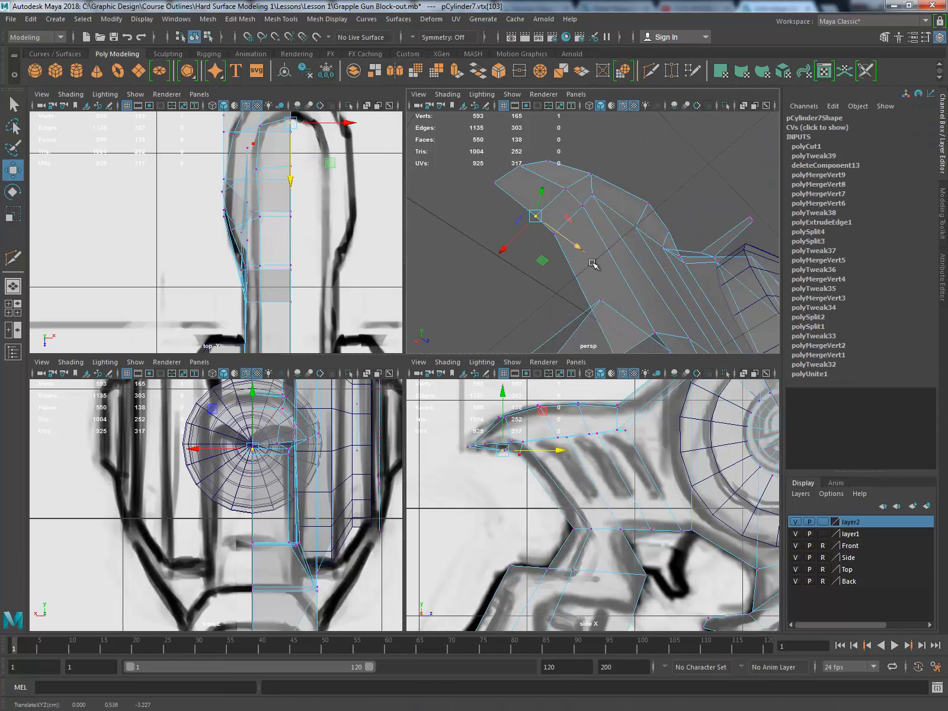
{"action": "left_click_drag", "start_coordinate": [594, 265], "coordinate": [616, 234], "text": "alt"}
{"action": "middle_click_drag", "start_coordinate": [616, 234], "coordinate": [597, 185], "text": "alt"}
{"action": "right_click_drag", "start_coordinate": [597, 183], "coordinate": [645, 150]}
{"action": "left_click_drag", "start_coordinate": [647, 159], "coordinate": [662, 205], "text": "alt"}
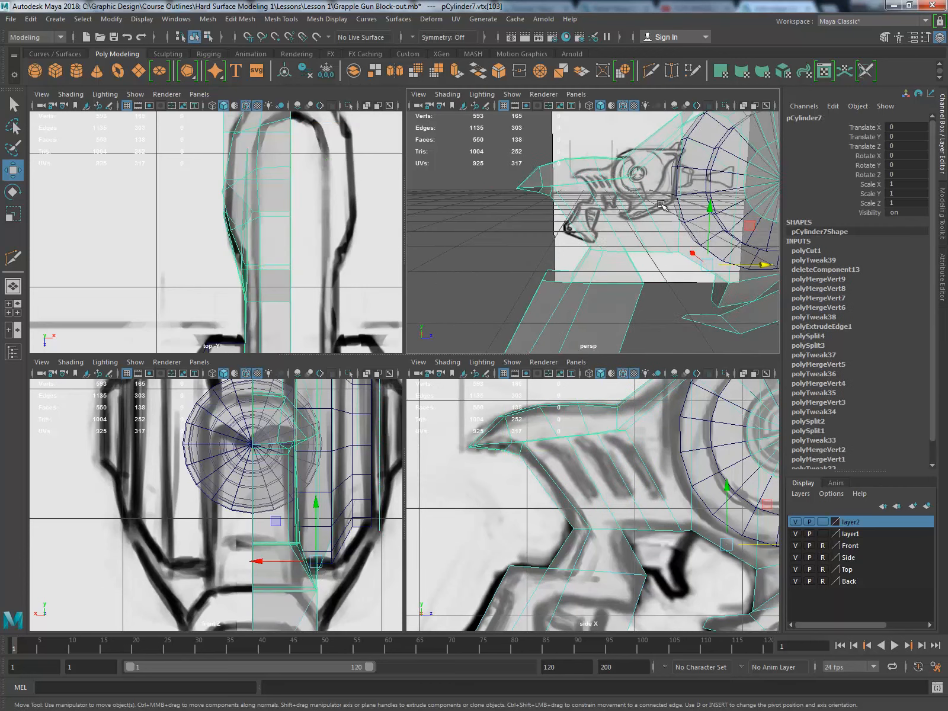
{"action": "right_click_drag", "start_coordinate": [662, 205], "coordinate": [516, 228], "text": "alt"}
{"action": "left_click", "coordinate": [503, 232]}
{"action": "left_click_drag", "start_coordinate": [503, 233], "coordinate": [557, 228], "text": "alt"}
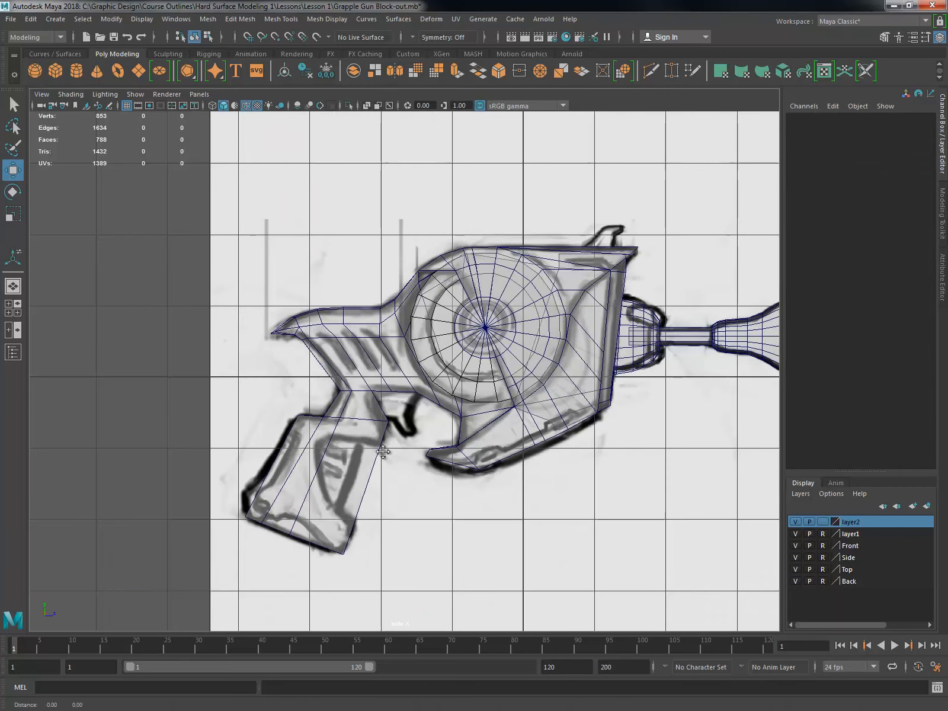
Step: Slice the grip's two front side faces with a diagonal Multi-Cut running toward the grip's lower front corner
{"action": "right_click_drag", "start_coordinate": [383, 451], "coordinate": [396, 510], "text": "alt"}
{"action": "right_click_drag", "start_coordinate": [308, 511], "coordinate": [307, 391]}
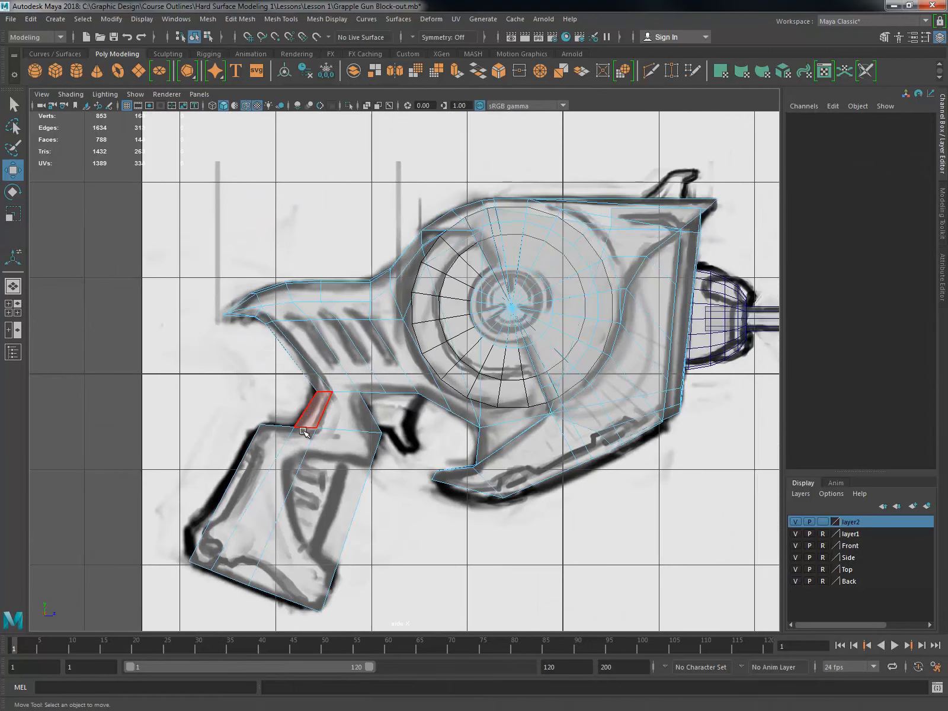
{"action": "left_click", "coordinate": [278, 481]}
{"action": "left_click", "coordinate": [333, 502], "text": "shift"}
{"action": "middle_click_drag", "start_coordinate": [425, 518], "coordinate": [419, 445], "text": "alt"}
{"action": "right_click_drag", "start_coordinate": [419, 445], "coordinate": [397, 449], "text": "alt"}
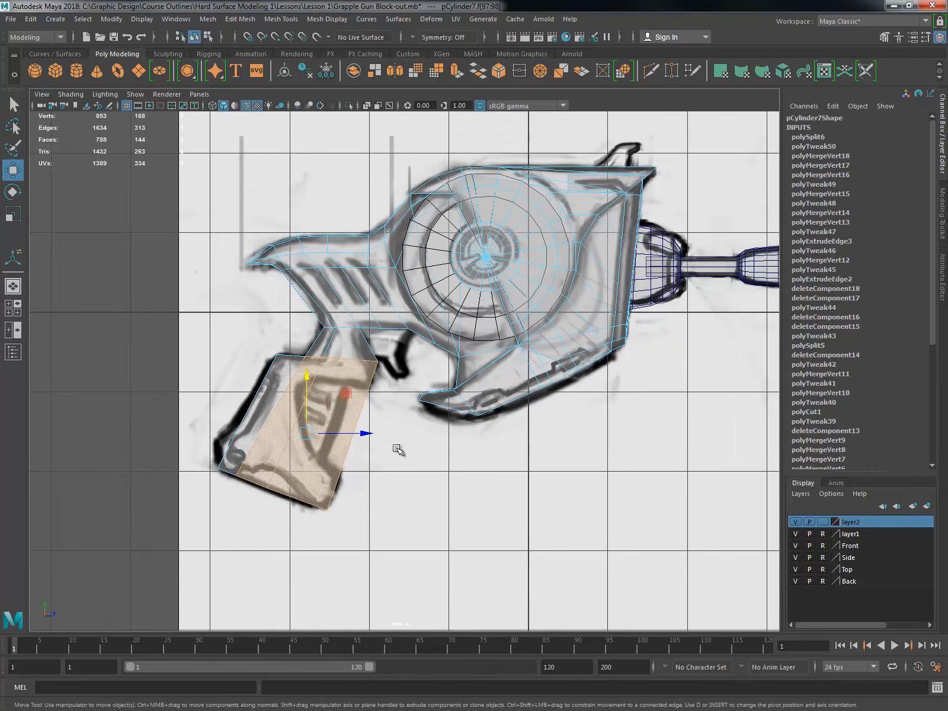
{"action": "right_click", "coordinate": [345, 409], "text": "shift"}
{"action": "left_click", "coordinate": [286, 408]}
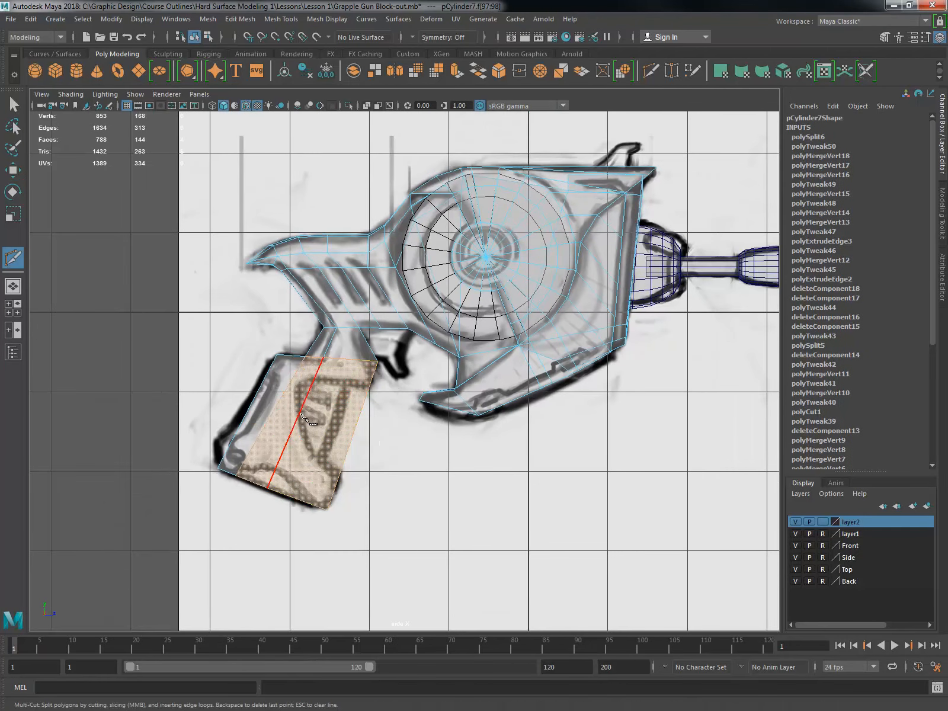
{"action": "left_click", "coordinate": [342, 624]}
{"action": "key", "text": "Return"}
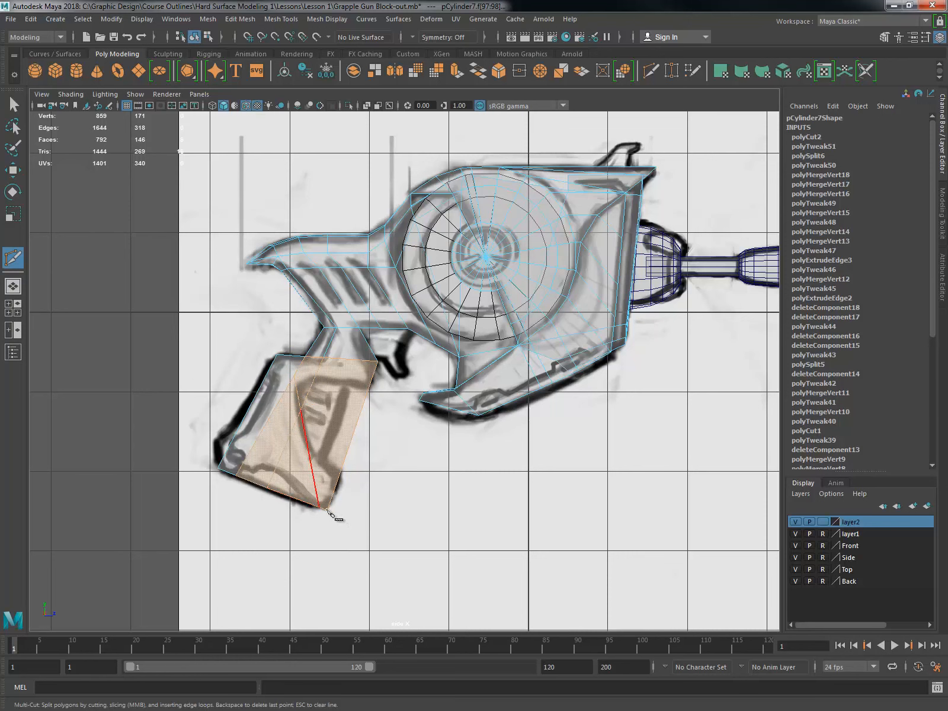
{"action": "key", "text": "w"}
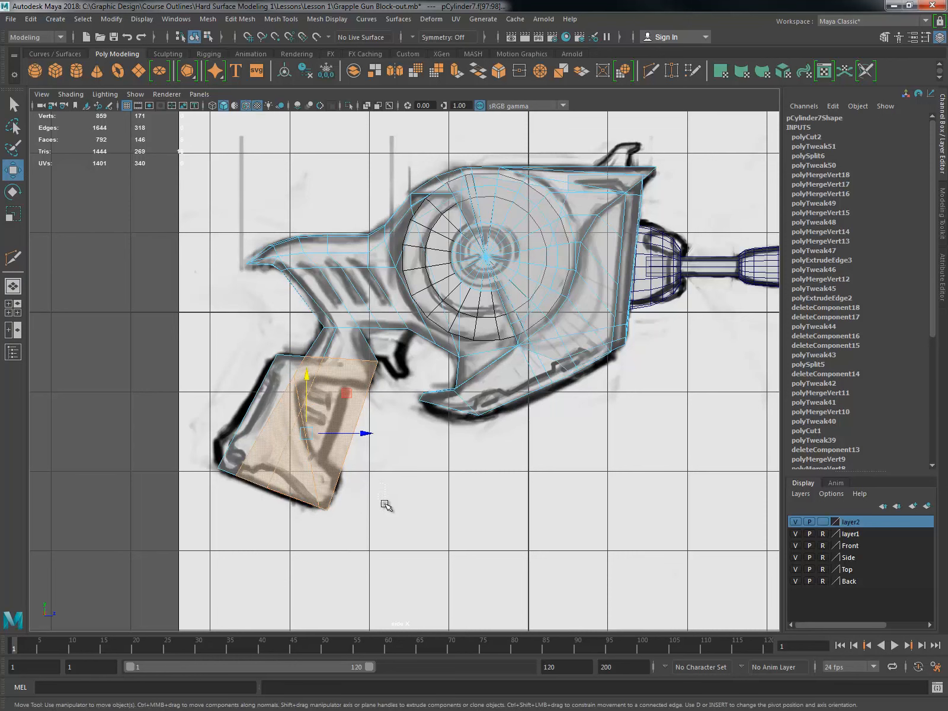
Step: Multi-Cut new edges into the grip's side to outline the sketched front panel and the lower rear corner
{"action": "left_click", "coordinate": [387, 504]}
{"action": "scroll", "coordinate": [317, 412], "scroll_direction": "up", "scroll_amount": 2}
{"action": "right_click", "coordinate": [325, 404], "text": "shift"}
{"action": "right_click_drag", "start_coordinate": [325, 405], "coordinate": [318, 397], "text": "shift"}
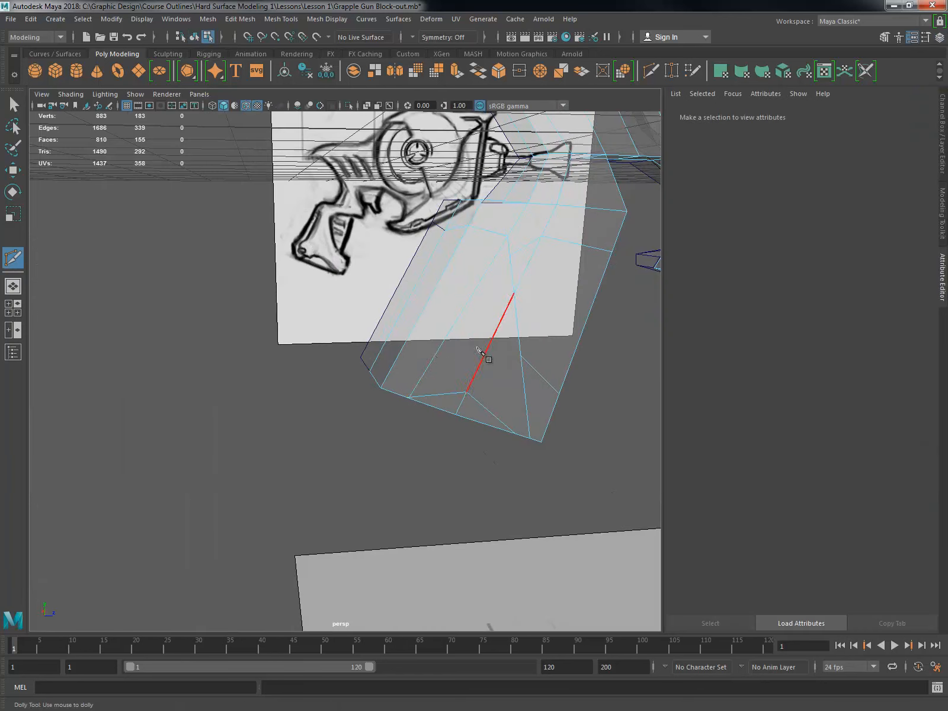
{"action": "left_click_drag", "start_coordinate": [382, 314], "coordinate": [430, 345], "text": "alt"}
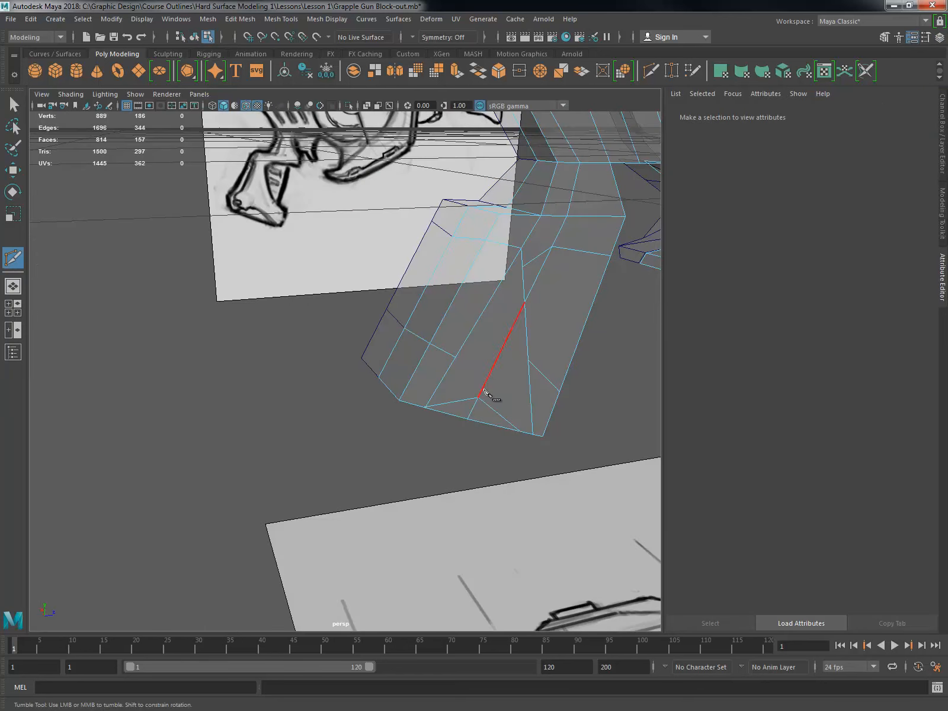
{"action": "key", "text": "space"}
{"action": "key", "text": "space"}
{"action": "middle_click_drag", "start_coordinate": [343, 507], "coordinate": [356, 509], "text": "alt"}
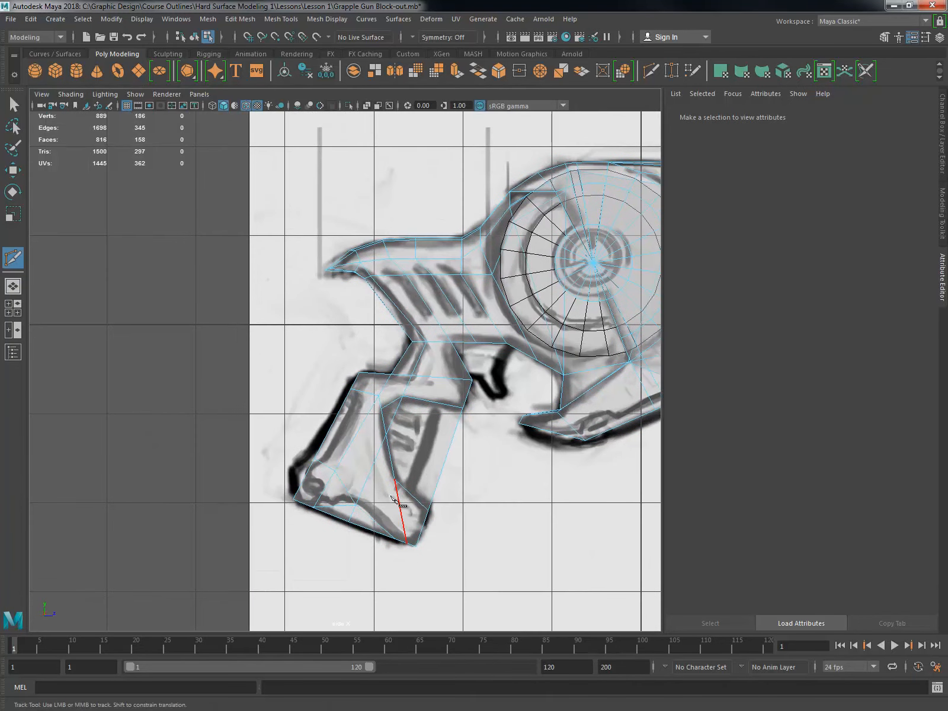
{"action": "right_click_drag", "start_coordinate": [463, 498], "coordinate": [483, 500], "text": "alt"}
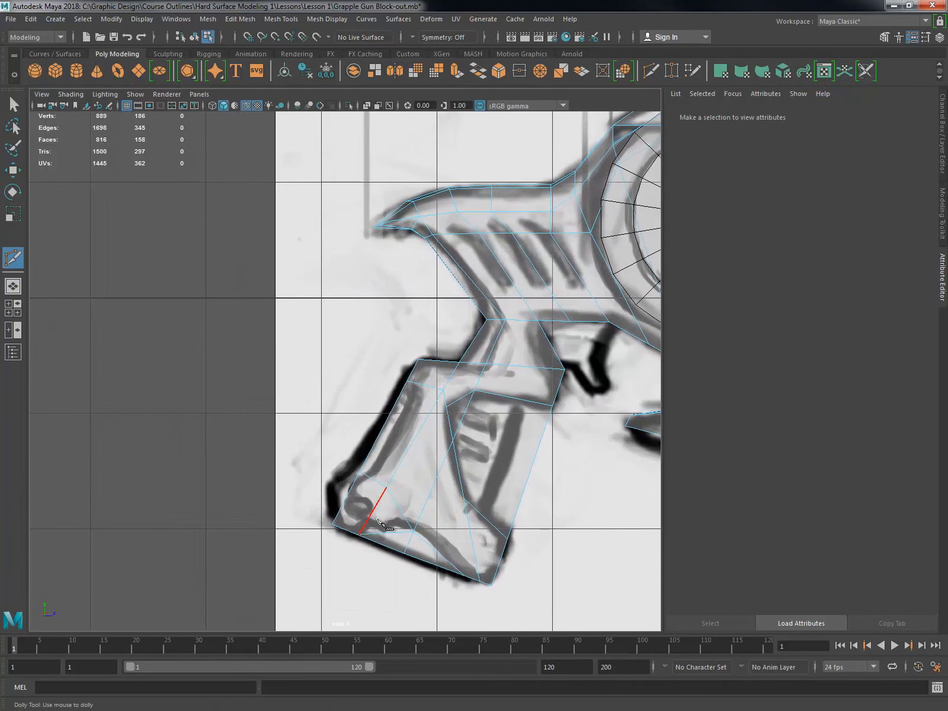
Step: Move the vertices around the grip's lower rear corner outward to follow the bulge in the side sketch
{"action": "right_click_drag", "start_coordinate": [343, 495], "coordinate": [343, 468]}
{"action": "left_click_drag", "start_coordinate": [322, 474], "coordinate": [335, 489]}
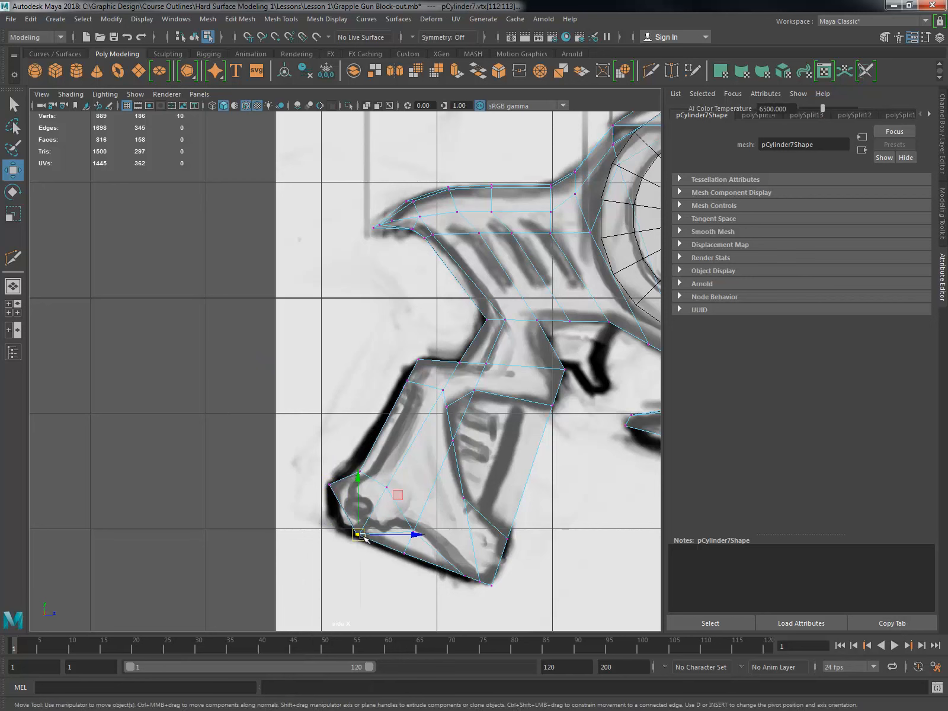
{"action": "right_click_drag", "start_coordinate": [330, 490], "coordinate": [522, 491], "text": "alt"}
{"action": "left_click", "coordinate": [453, 524]}
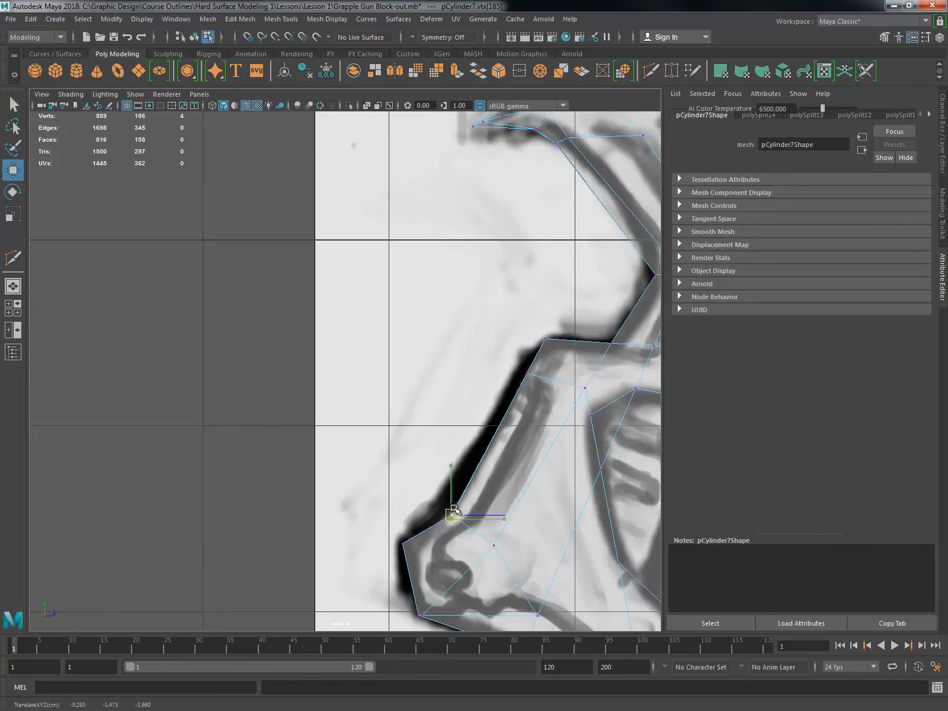
{"action": "scroll", "coordinate": [453, 508], "scroll_direction": "down", "scroll_amount": 5}
{"action": "scroll", "coordinate": [499, 468], "scroll_direction": "up", "scroll_amount": 3}
{"action": "left_click_drag", "start_coordinate": [335, 456], "coordinate": [348, 468]}
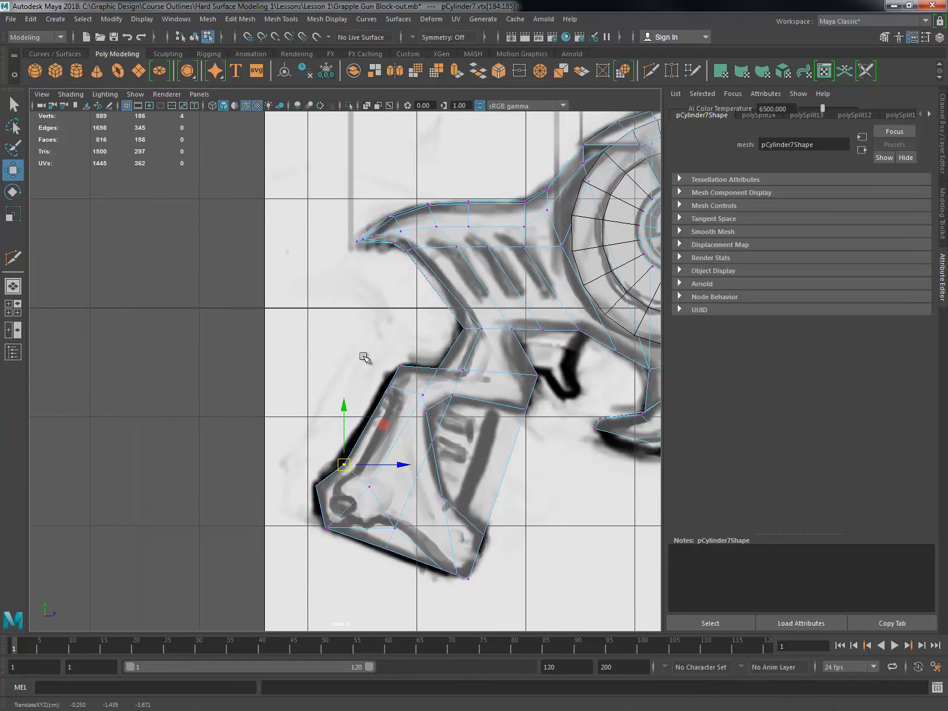
Step: Move the middle vertex on the grip panel's rear edge onto the curved line of the side sketch
{"action": "left_click", "coordinate": [392, 423]}
{"action": "scroll", "coordinate": [423, 449], "scroll_direction": "up", "scroll_amount": 2}
{"action": "left_click", "coordinate": [380, 455]}
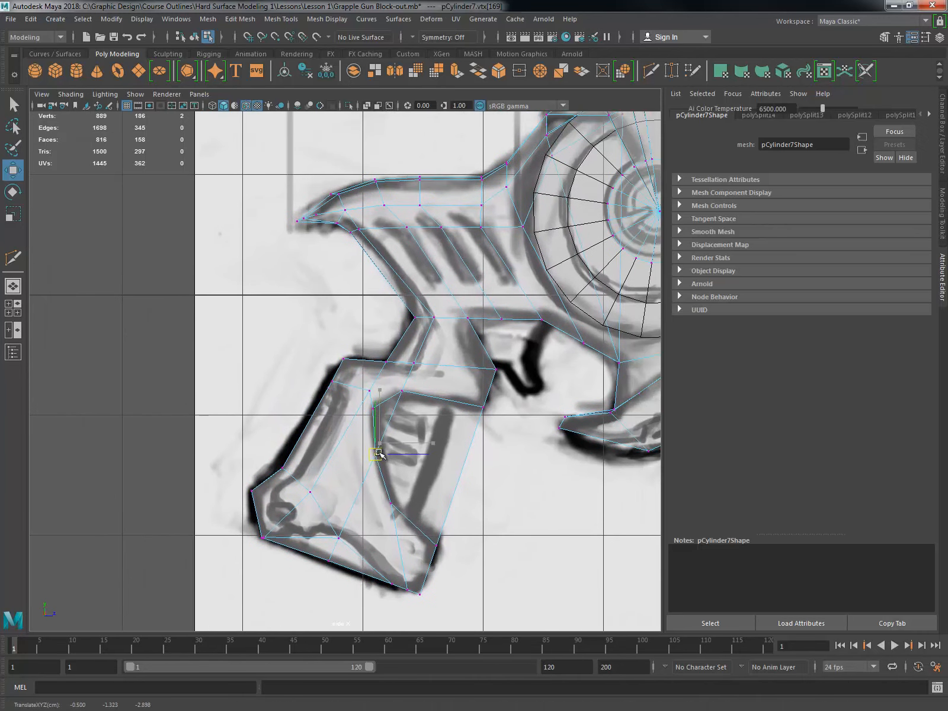
{"action": "key", "text": "ctrl+z"}
{"action": "key", "text": "ctrl+z"}
{"action": "key", "text": "ctrl+z"}
{"action": "key", "text": "ctrl+z"}
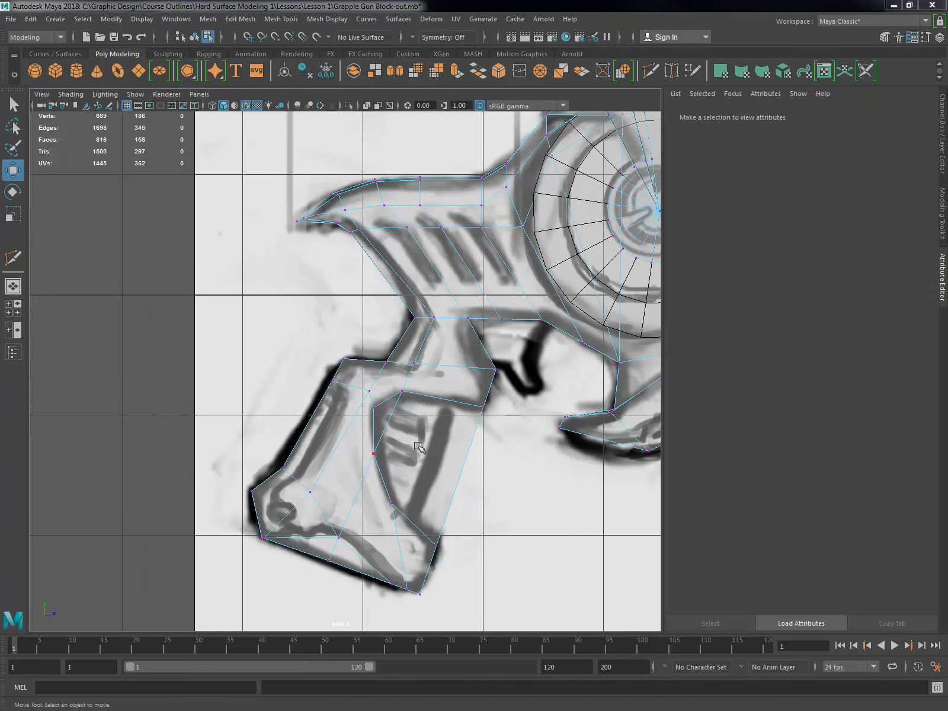
Step: Multi-Cut edges from the panel's rear-edge vertices across to the grip's front edge and its centre line
{"action": "key", "text": "space"}
{"action": "key", "text": "space"}
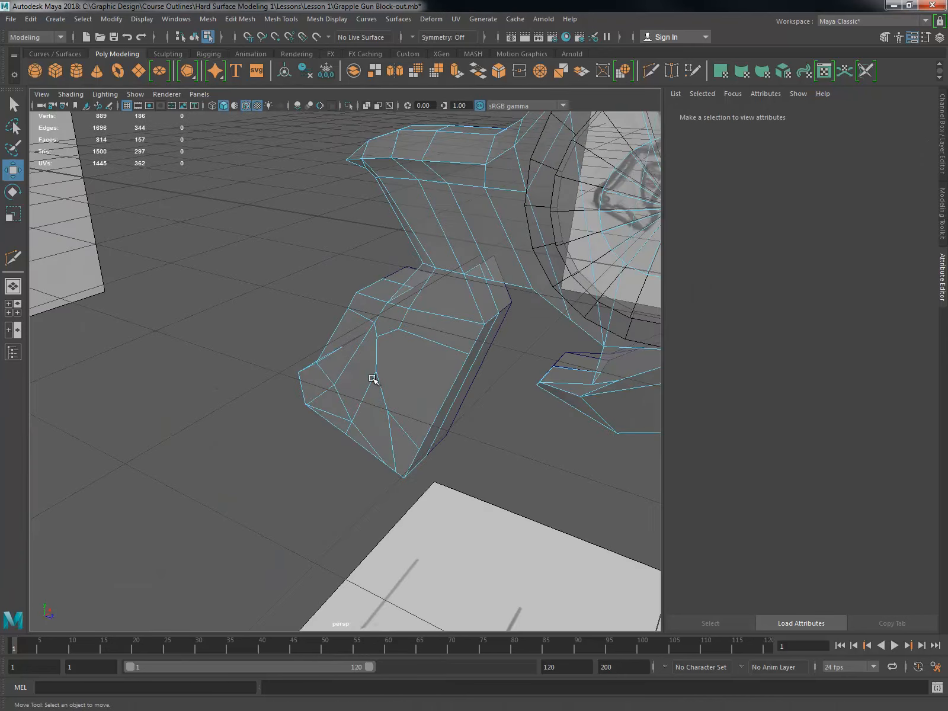
{"action": "mouse_move", "coordinate": [385, 328]}
{"action": "right_mouse_down", "text": "shift"}
{"action": "mouse_move", "coordinate": [372, 327]}
{"action": "mouse_move", "coordinate": [382, 347]}
{"action": "right_mouse_up", "text": "shift"}
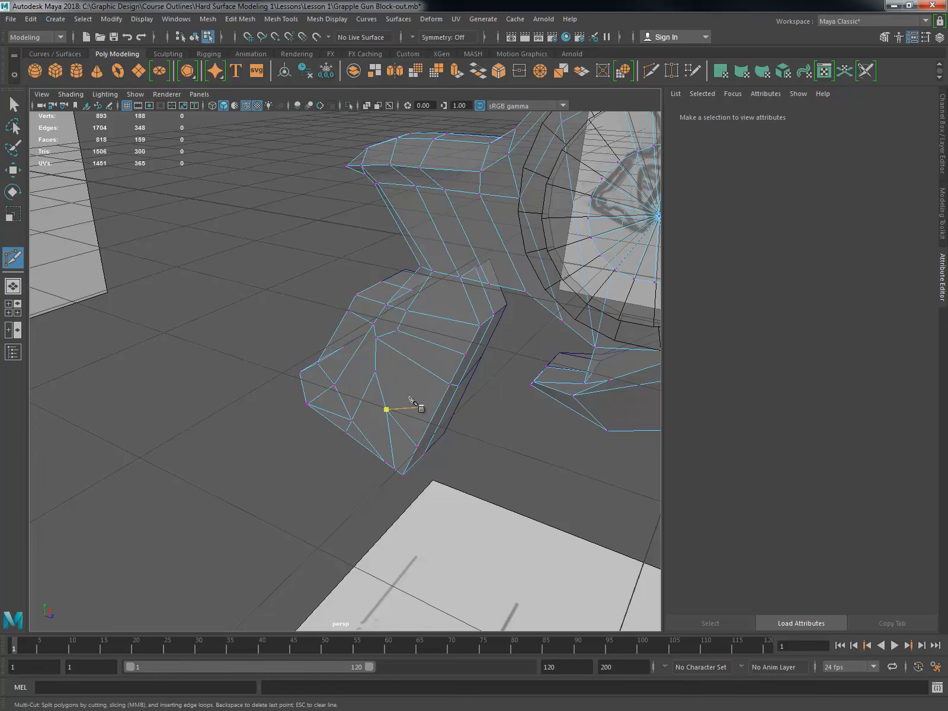
{"action": "key", "text": "space"}
{"action": "key", "text": "space"}
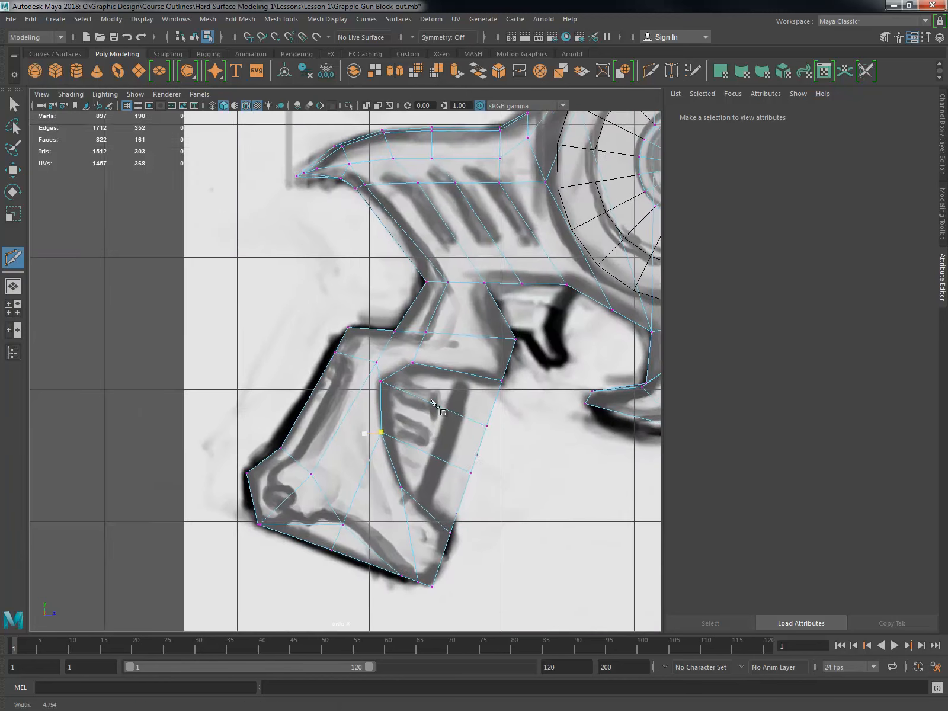
Step: Move the new centre-line vertices on the grip's front in line with its slanted front edge in the side view
{"action": "key", "text": "w"}
{"action": "right_click_drag", "start_coordinate": [399, 408], "coordinate": [382, 405]}
{"action": "left_click", "coordinate": [485, 459]}
{"action": "key", "text": "space"}
{"action": "key", "text": "space"}
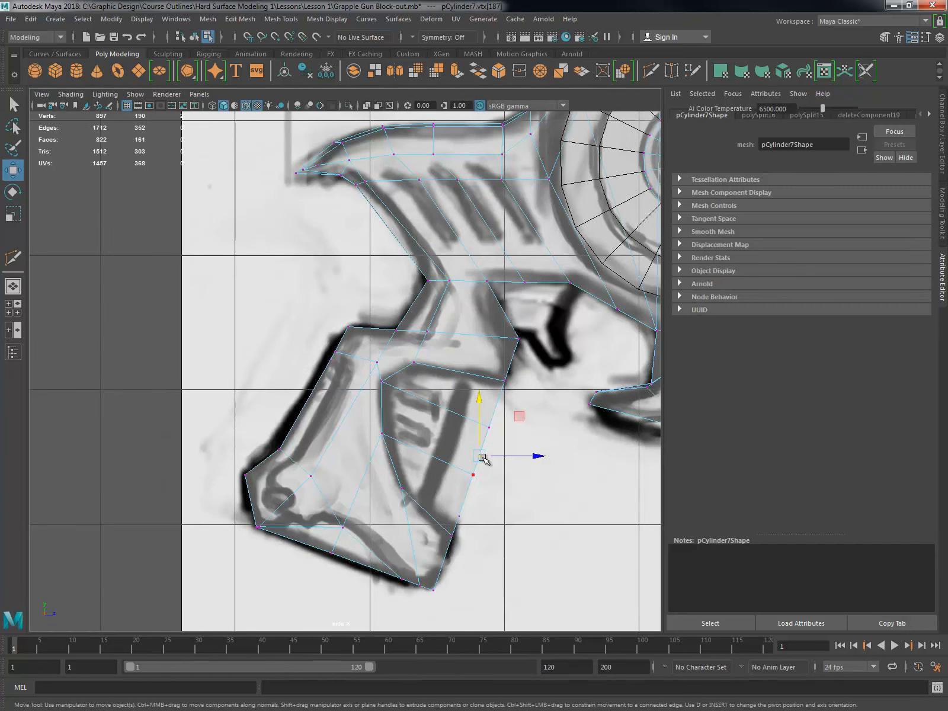
{"action": "key", "text": "space"}
{"action": "scroll", "coordinate": [573, 267], "scroll_direction": "up", "scroll_amount": 3}
{"action": "middle_click_drag", "start_coordinate": [576, 517], "coordinate": [516, 497], "text": "alt"}
{"action": "scroll", "coordinate": [552, 496], "scroll_direction": "up", "scroll_amount": 4}
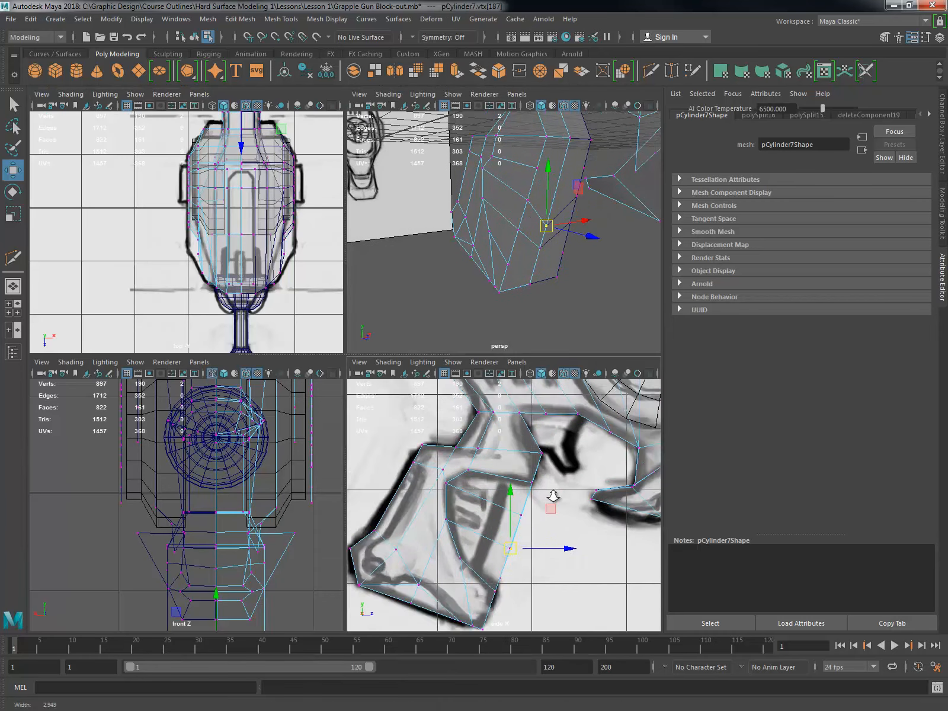
{"action": "left_click_drag", "start_coordinate": [564, 244], "coordinate": [628, 248], "text": "alt"}
{"action": "left_click_drag", "start_coordinate": [515, 560], "coordinate": [531, 541]}
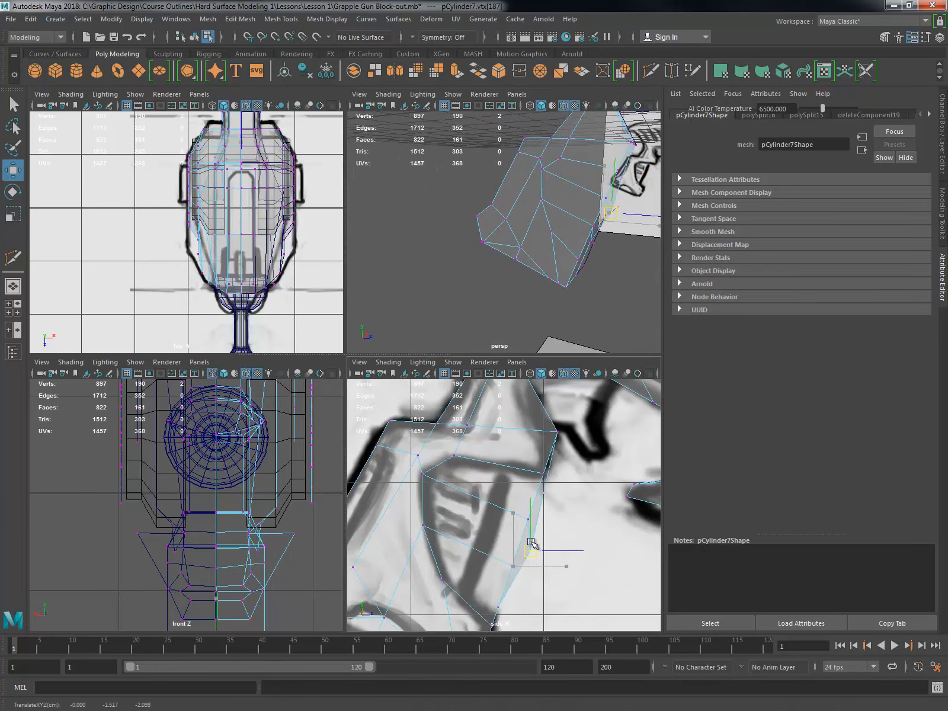
{"action": "scroll", "coordinate": [528, 521], "scroll_direction": "up", "scroll_amount": 5}
{"action": "mouse_move", "coordinate": [571, 601]}
{"action": "middle_mouse_down", "text": "alt"}
{"action": "mouse_move", "coordinate": [534, 550]}
{"action": "mouse_move", "coordinate": [570, 622]}
{"action": "middle_mouse_up", "text": "alt"}
{"action": "left_click_drag", "start_coordinate": [525, 462], "coordinate": [533, 461]}
{"action": "mouse_move", "coordinate": [562, 266]}
{"action": "left_mouse_down", "text": "alt"}
{"action": "mouse_move", "coordinate": [585, 273]}
{"action": "mouse_move", "coordinate": [572, 268]}
{"action": "left_mouse_up", "text": "alt"}
{"action": "middle_click_drag", "start_coordinate": [498, 583], "coordinate": [533, 502], "text": "alt"}
{"action": "left_click", "coordinate": [483, 594]}
{"action": "scroll", "coordinate": [445, 463], "scroll_direction": "down", "scroll_amount": 6}
{"action": "scroll", "coordinate": [546, 529], "scroll_direction": "up", "scroll_amount": 4}
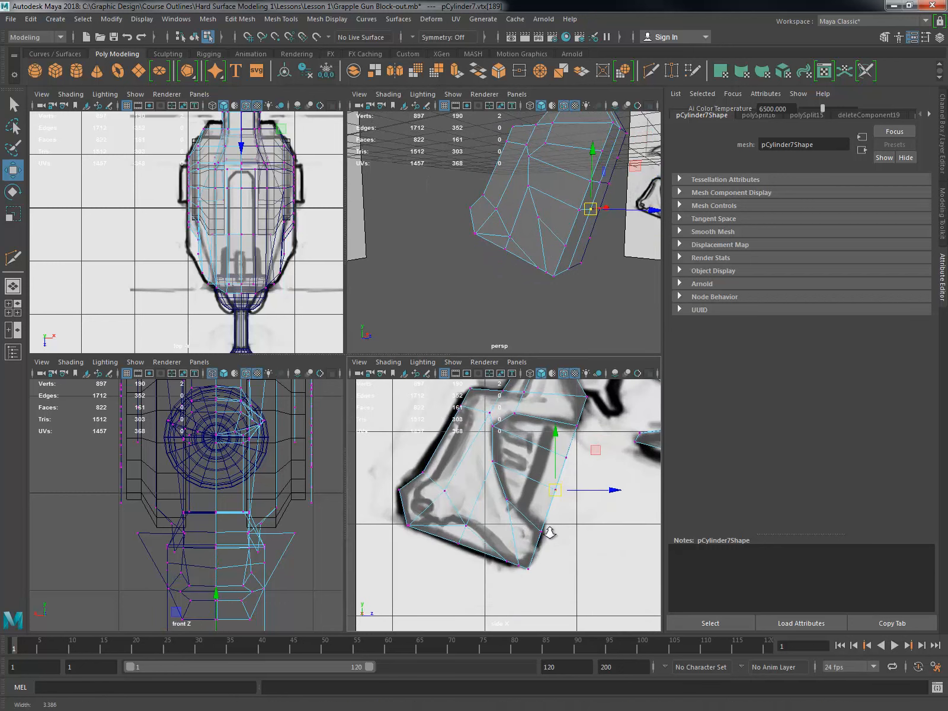
Step: Reposition the vertices at the grip's lower front corner to match the side sketch, then leave component mode
{"action": "left_click", "coordinate": [457, 520]}
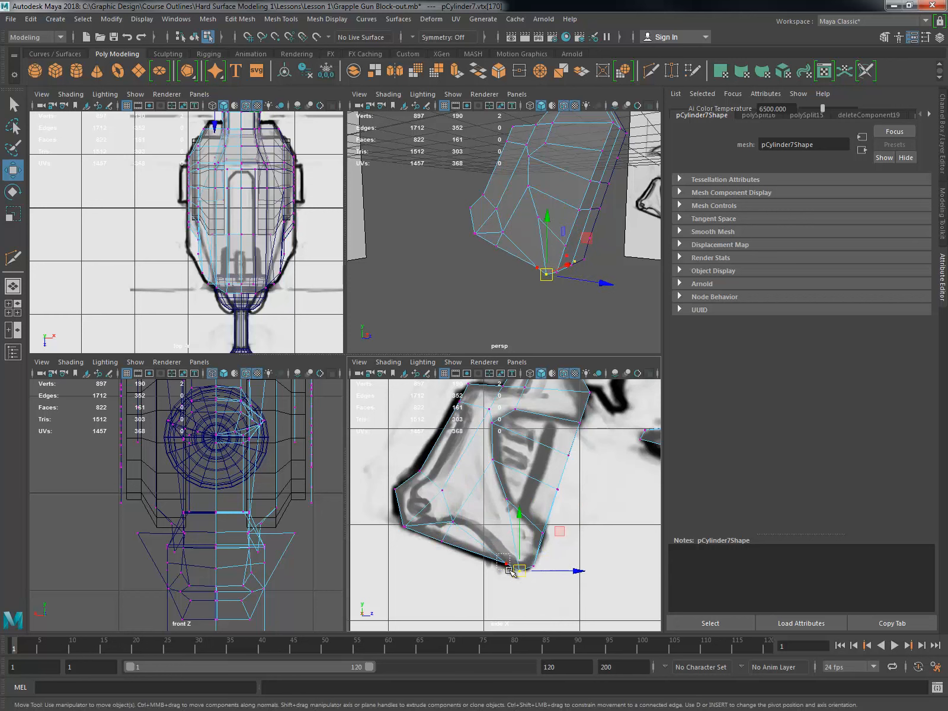
{"action": "middle_click_drag", "start_coordinate": [573, 440], "coordinate": [541, 476], "text": "alt"}
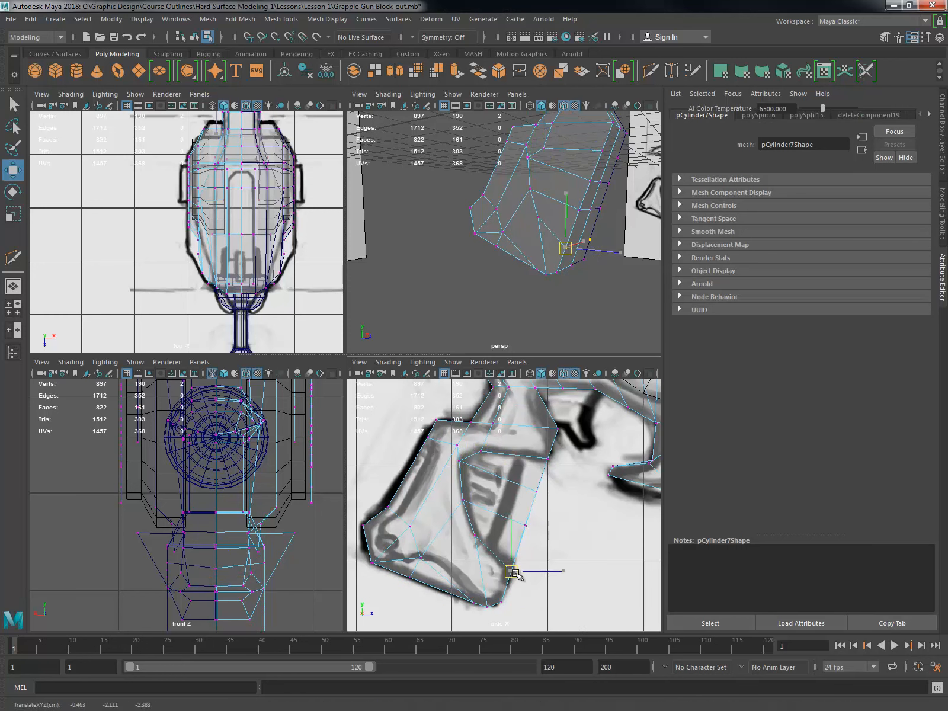
{"action": "scroll", "coordinate": [592, 249], "scroll_direction": "up", "scroll_amount": 5}
{"action": "left_click", "coordinate": [575, 239]}
{"action": "left_click", "coordinate": [574, 239]}
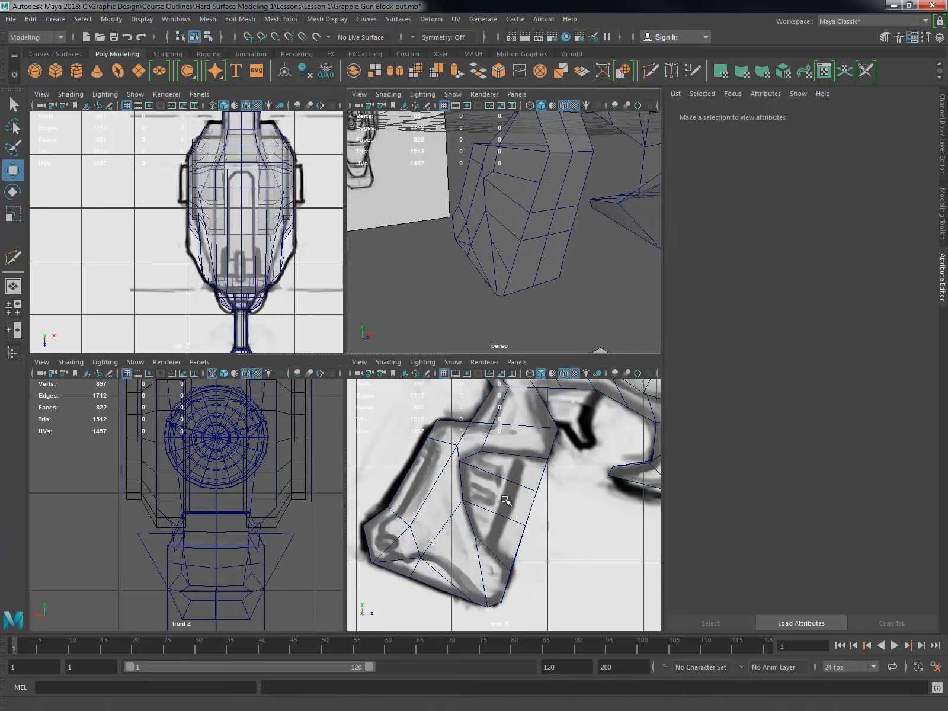
Step: Multi-Cut an edge across the grip's lower front, from the panel's lower corner vertex to the centre line
{"action": "left_click", "coordinate": [516, 255]}
{"action": "right_click_drag", "start_coordinate": [492, 248], "coordinate": [468, 249], "text": "shift"}
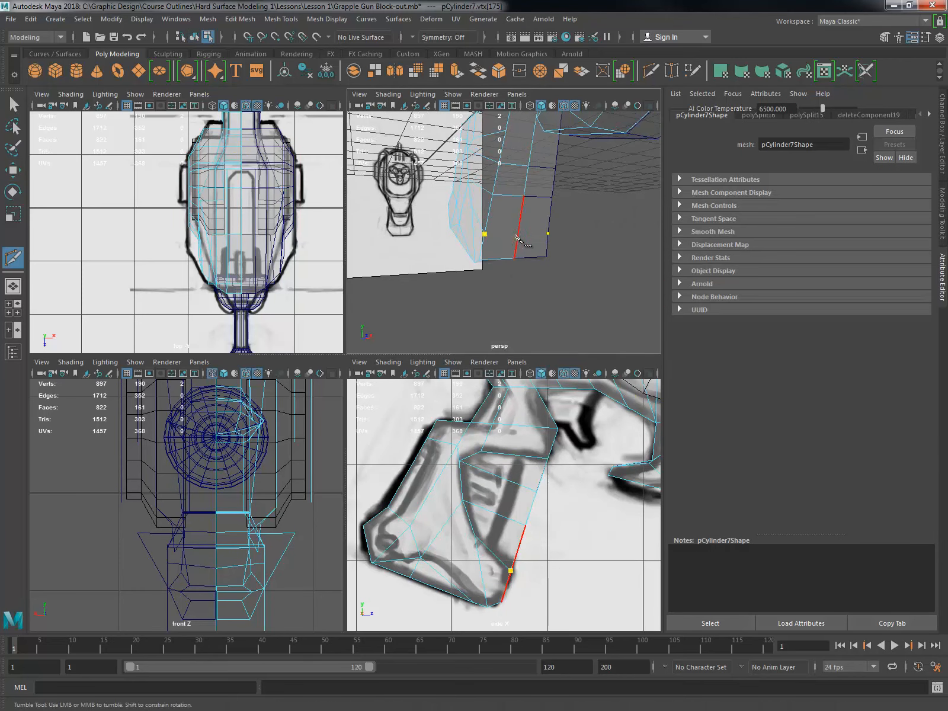
{"action": "left_click", "coordinate": [521, 235]}
{"action": "key", "text": "Return"}
{"action": "left_click_drag", "start_coordinate": [521, 235], "coordinate": [504, 297], "text": "alt"}
{"action": "left_click", "coordinate": [546, 271]}
{"action": "key", "text": "Return"}
{"action": "key", "text": "w"}
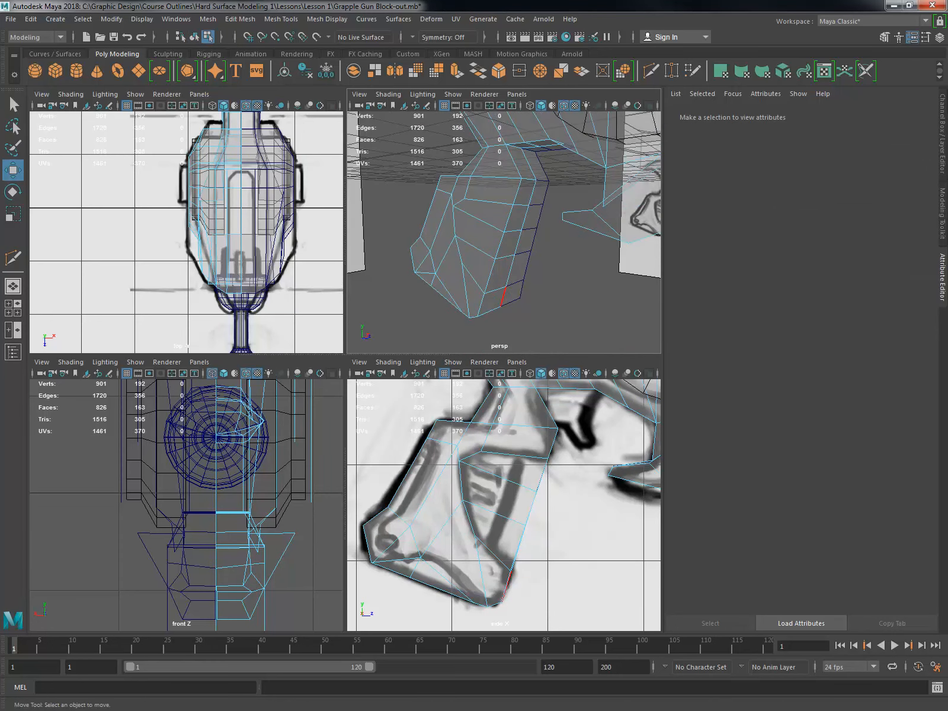
Step: Select the panel faces on both sides and the front of the grip and extrude them with a local scale of 0.567
{"action": "key", "text": "ctrl+a"}
{"action": "key", "text": "space"}
{"action": "key", "text": "F11"}
{"action": "left_click", "coordinate": [386, 321]}
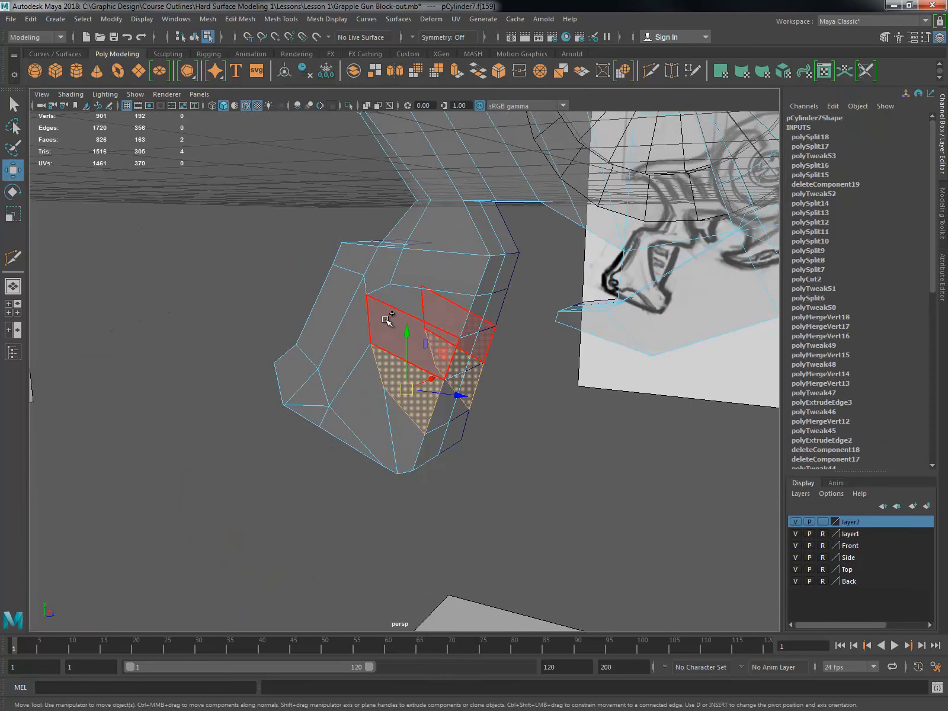
{"action": "key", "text": "shift+period"}
{"action": "left_click_drag", "start_coordinate": [386, 321], "coordinate": [412, 395], "text": "alt"}
{"action": "right_click_drag", "start_coordinate": [412, 396], "coordinate": [322, 385], "text": "alt"}
{"action": "left_click_drag", "start_coordinate": [322, 385], "coordinate": [509, 424], "text": "alt"}
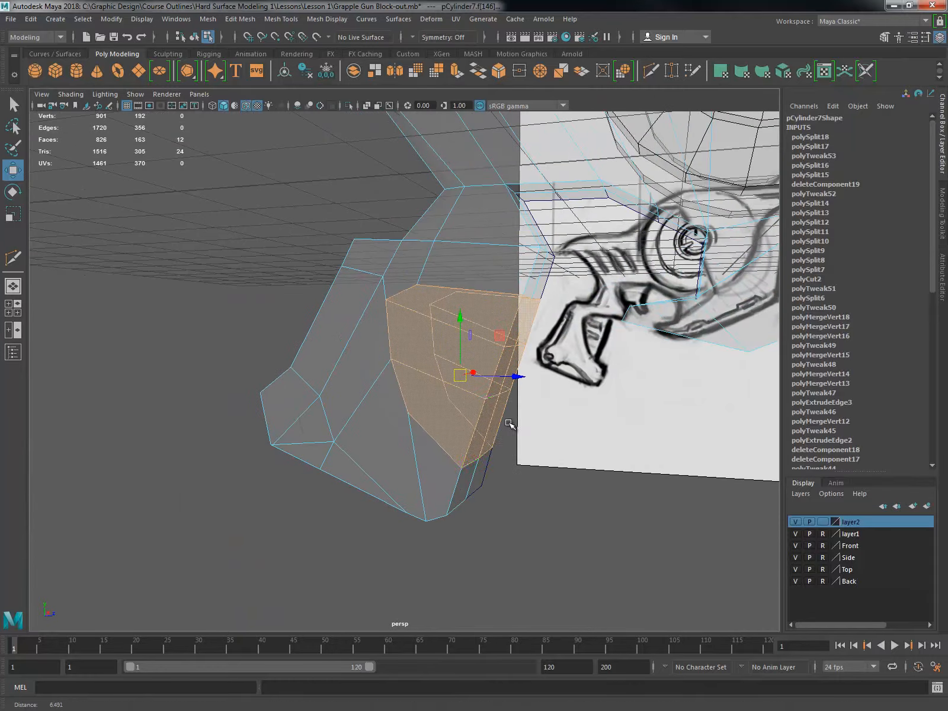
{"action": "mouse_move", "coordinate": [437, 427]}
{"action": "left_mouse_down", "text": "alt"}
{"action": "mouse_move", "coordinate": [303, 389]}
{"action": "mouse_move", "coordinate": [331, 386]}
{"action": "mouse_move", "coordinate": [371, 398]}
{"action": "mouse_move", "coordinate": [380, 445]}
{"action": "mouse_move", "coordinate": [440, 406]}
{"action": "mouse_move", "coordinate": [426, 410]}
{"action": "left_mouse_up", "text": "alt"}
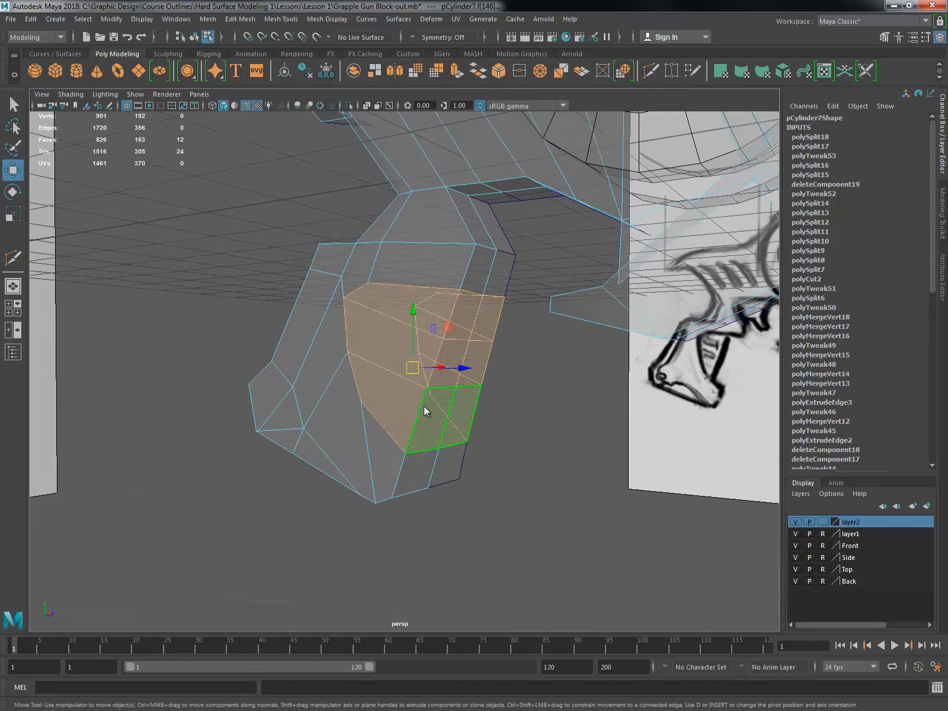
{"action": "key", "text": "ctrl+e"}
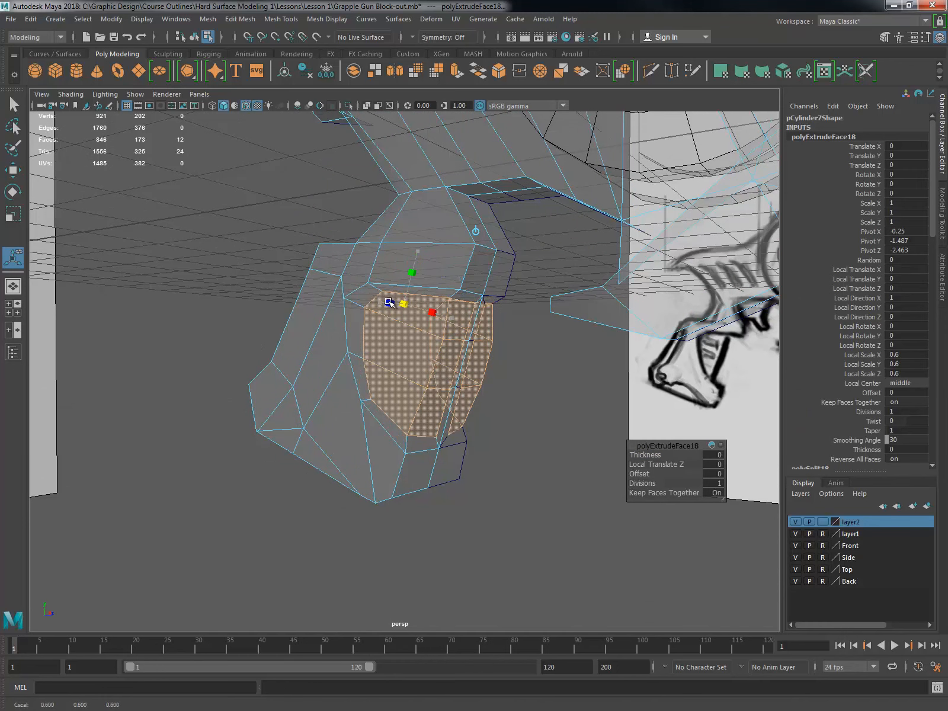
{"action": "left_click_drag", "start_coordinate": [388, 302], "coordinate": [384, 304]}
{"action": "left_click_drag", "start_coordinate": [384, 303], "coordinate": [571, 382], "text": "alt"}
Step: Set the extrusion's local X scale to 0.49 and shift the extruded faces to fit the recess in the side sketch
{"action": "key", "text": "w"}
{"action": "key", "text": "space"}
{"action": "key", "text": "space"}
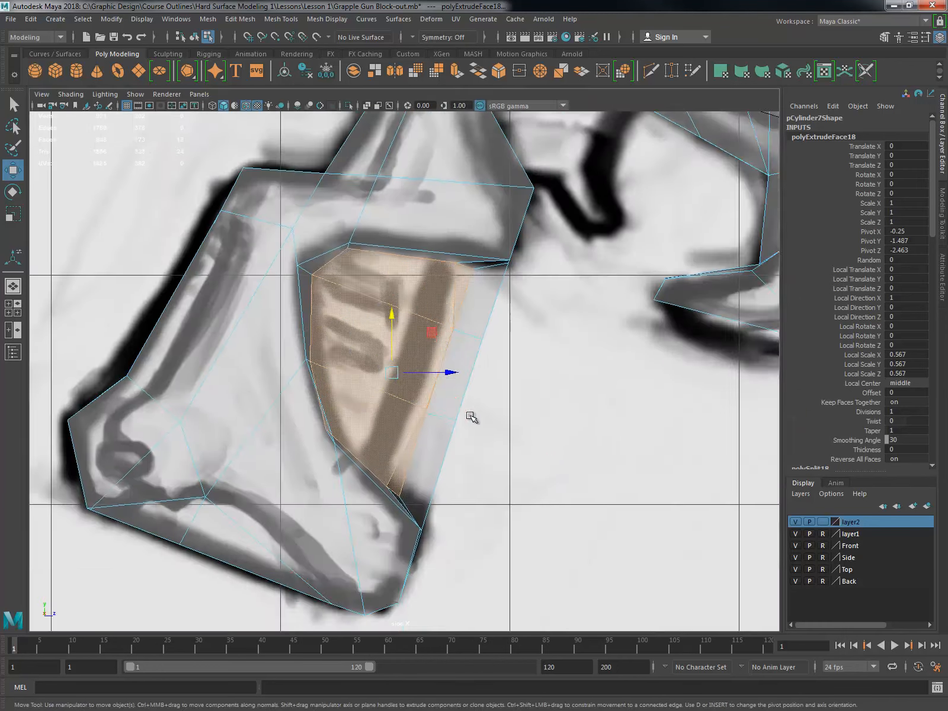
{"action": "key", "text": "t"}
{"action": "key", "text": "w"}
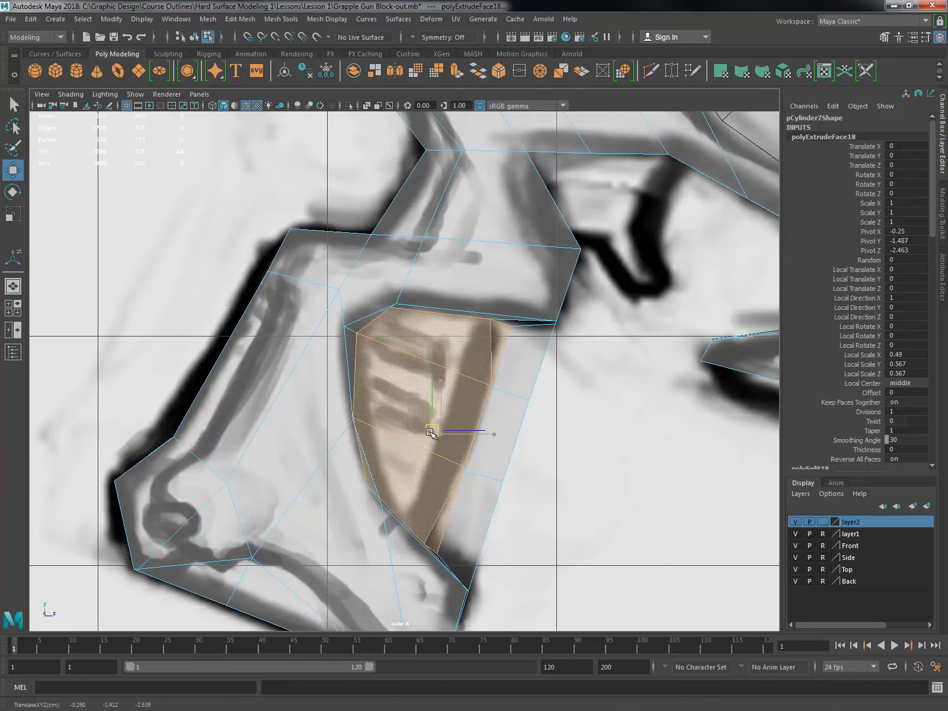
Step: Delete the interior faces that the extrusion left along the grip's centre line
{"action": "key", "text": "space"}
{"action": "key", "text": "space"}
{"action": "right_click_drag", "start_coordinate": [448, 356], "coordinate": [474, 346]}
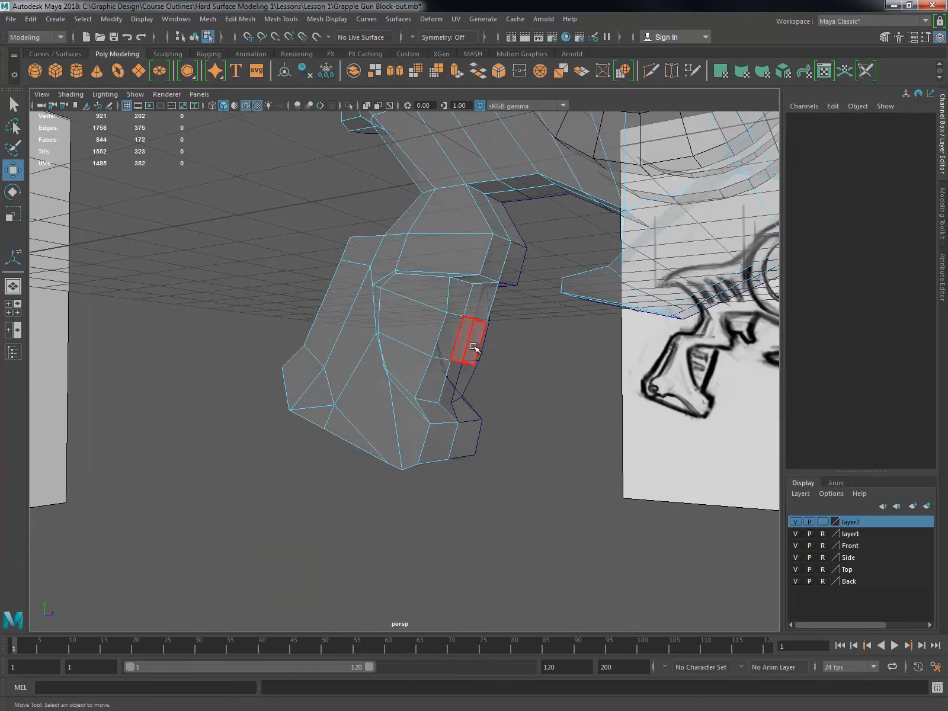
{"action": "left_click", "coordinate": [474, 346]}
{"action": "key", "text": "Delete"}
Step: Move the recess's inner vertices along X to the centre line so the two mirrored halves meet
{"action": "left_click_drag", "start_coordinate": [450, 359], "coordinate": [449, 243], "text": "alt"}
{"action": "left_click", "coordinate": [431, 324]}
{"action": "right_click_drag", "start_coordinate": [449, 243], "coordinate": [391, 239]}
{"action": "left_click_drag", "start_coordinate": [391, 239], "coordinate": [437, 354], "text": "alt"}
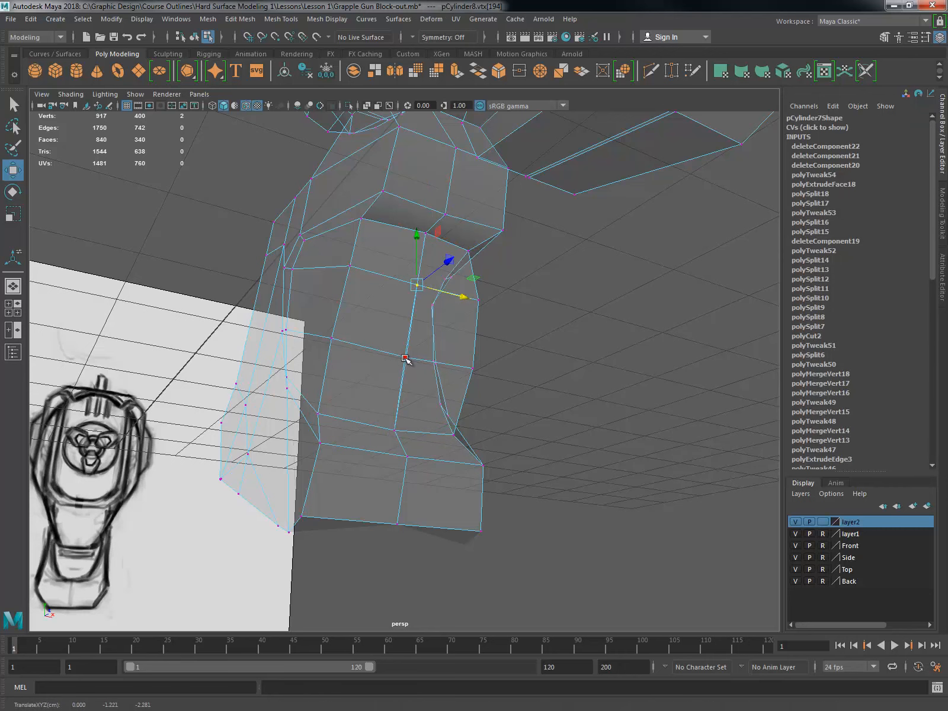
{"action": "left_click", "coordinate": [541, 397]}
Step: Align the vertices along the recess's front edge with the sketched front bar in the side view
{"action": "key", "text": "space"}
{"action": "scroll", "coordinate": [457, 448], "scroll_direction": "up", "scroll_amount": 5}
{"action": "left_click_drag", "start_coordinate": [333, 316], "coordinate": [520, 321]}
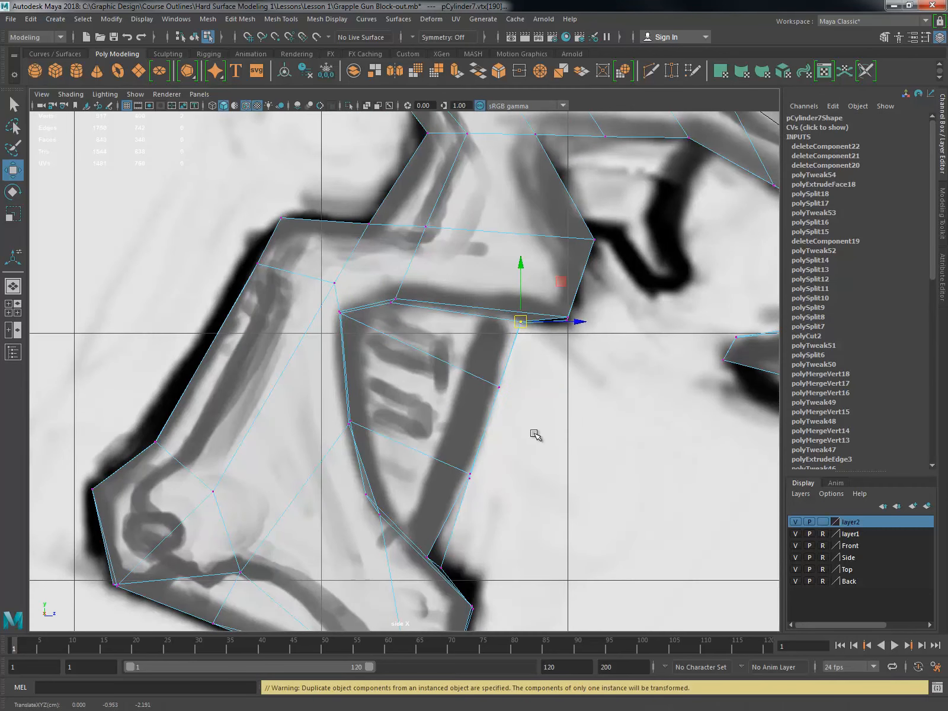
{"action": "left_click_drag", "start_coordinate": [498, 387], "coordinate": [497, 374]}
{"action": "left_click", "coordinate": [507, 425]}
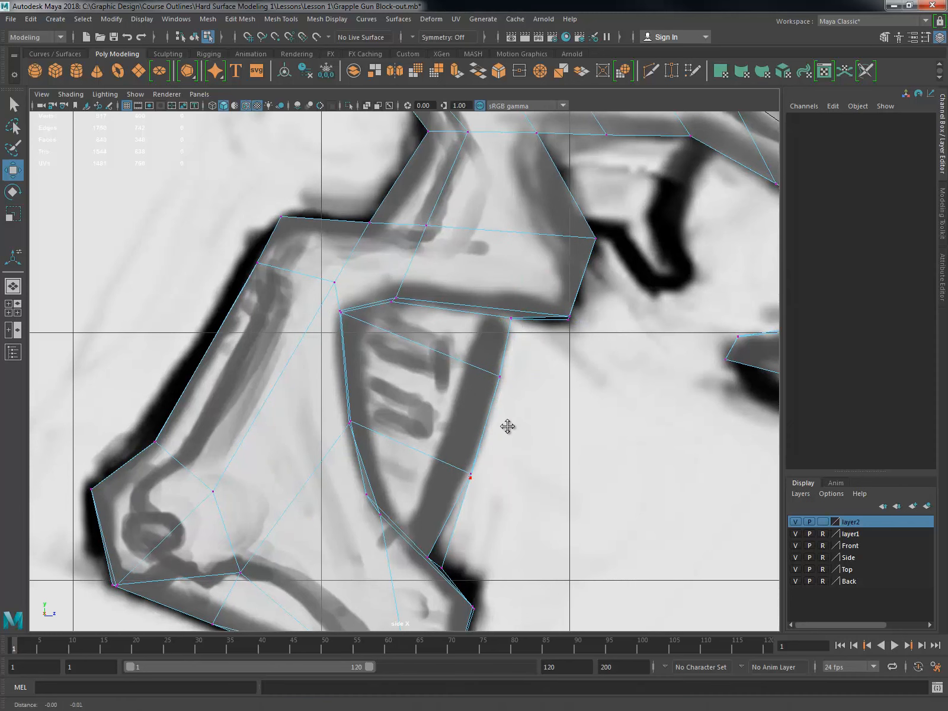
{"action": "middle_click_drag", "start_coordinate": [508, 425], "coordinate": [544, 348], "text": "alt"}
{"action": "left_click", "coordinate": [463, 481]}
{"action": "left_click_drag", "start_coordinate": [464, 481], "coordinate": [511, 395]}
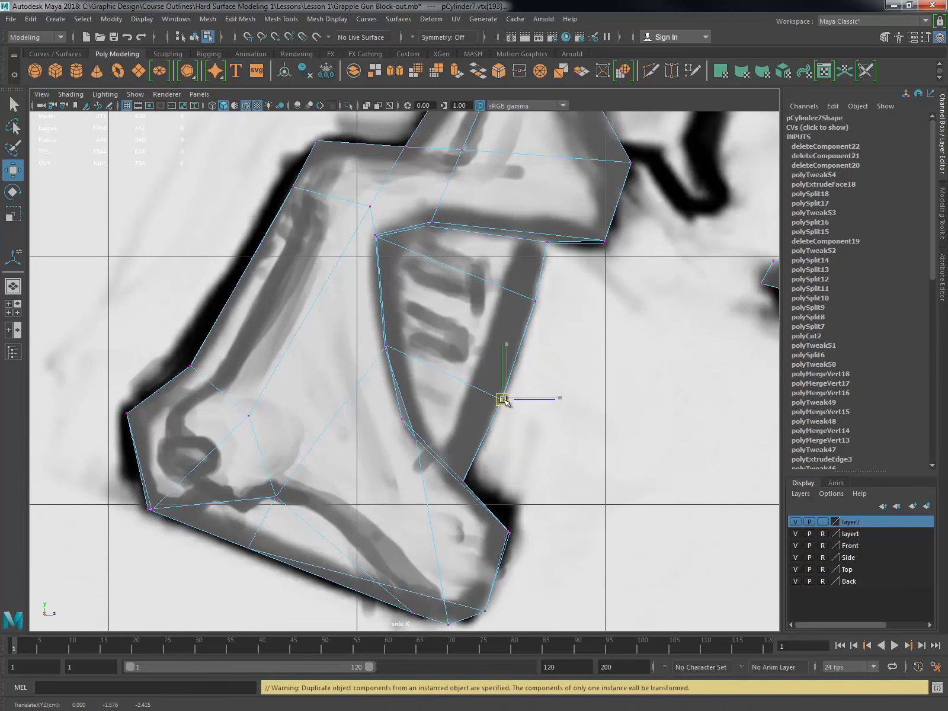
Step: Move the paired vertices at the recess's lower rear corner together onto the sketch line
{"action": "middle_click_drag", "start_coordinate": [501, 396], "coordinate": [504, 361], "text": "alt"}
{"action": "left_click", "coordinate": [407, 386]}
{"action": "mouse_move", "coordinate": [408, 386]}
{"action": "left_mouse_down"}
{"action": "mouse_move", "coordinate": [428, 397]}
{"action": "mouse_move", "coordinate": [417, 385]}
{"action": "left_mouse_up"}
{"action": "left_click", "coordinate": [413, 408]}
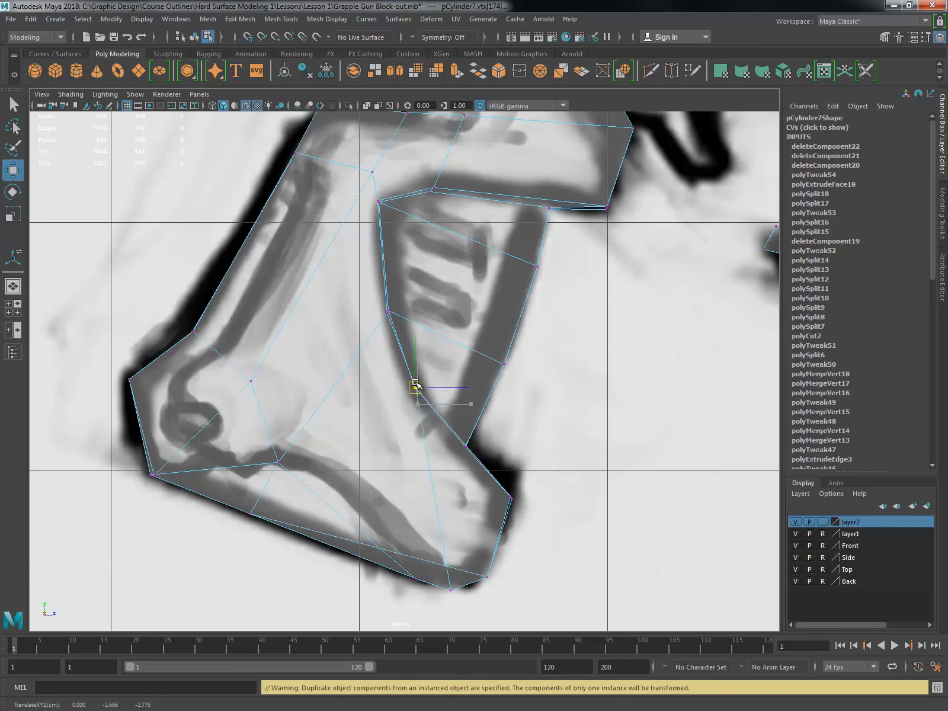
{"action": "left_click", "coordinate": [509, 498]}
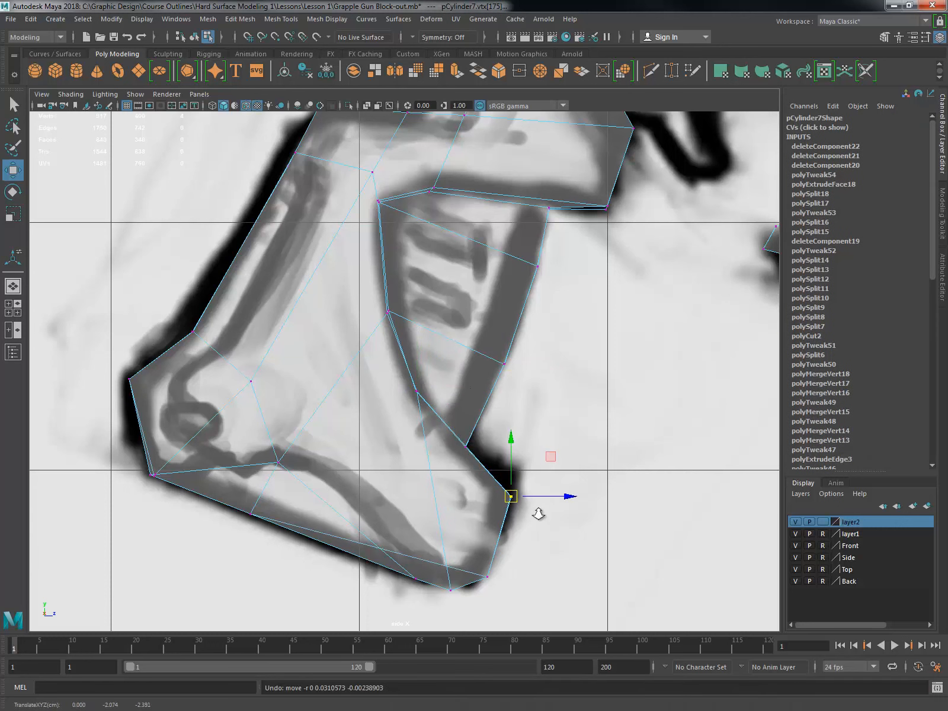
Step: Adjust the vertices along the recess's rear side and upper rear corner to follow the sketch in the side view
{"action": "scroll", "coordinate": [364, 264], "scroll_direction": "down", "scroll_amount": 2}
{"action": "left_click", "coordinate": [382, 225]}
{"action": "middle_click_drag", "start_coordinate": [382, 225], "coordinate": [421, 308], "text": "alt"}
{"action": "left_click", "coordinate": [428, 405]}
{"action": "left_click", "coordinate": [420, 308]}
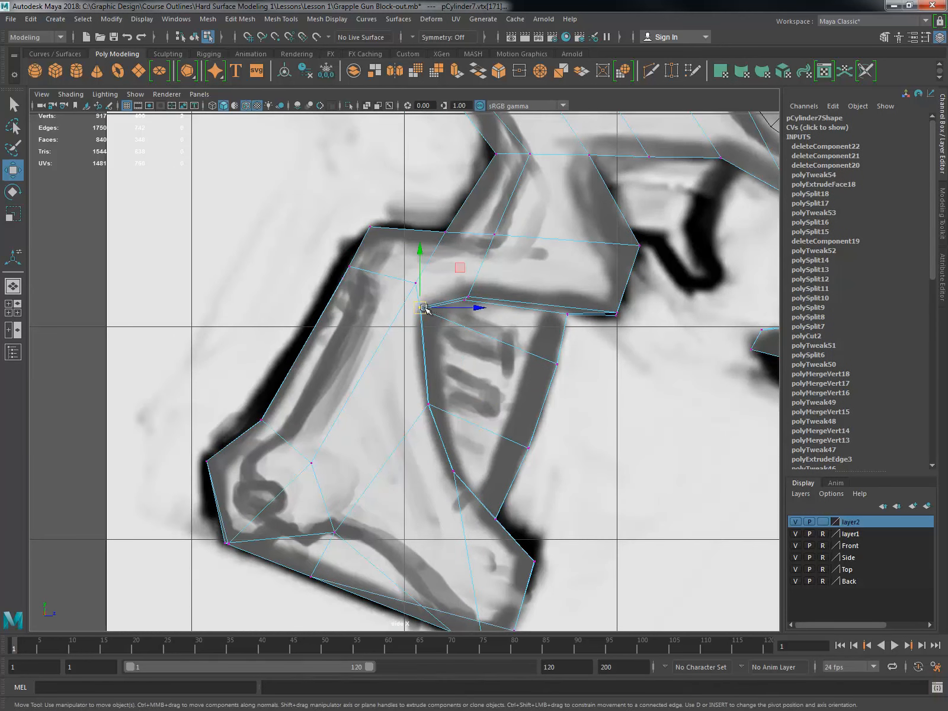
{"action": "left_click_drag", "start_coordinate": [420, 308], "coordinate": [474, 303]}
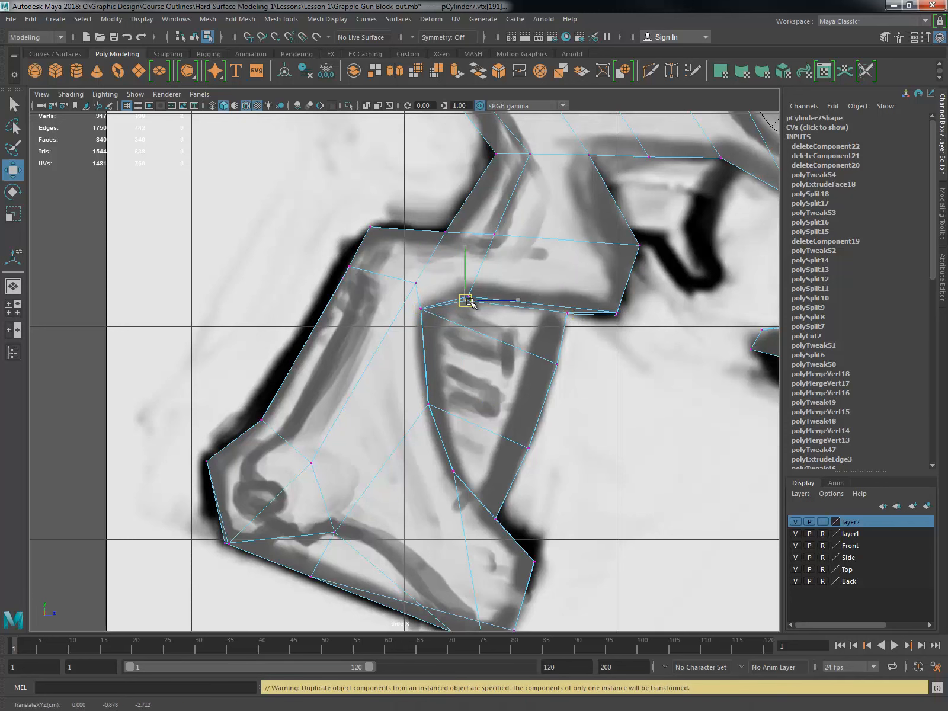
Step: Adjust the vertices at the front of the recess's top edge to match the sketched underside of the block above
{"action": "left_click", "coordinate": [568, 312]}
{"action": "left_click_drag", "start_coordinate": [568, 313], "coordinate": [618, 312]}
{"action": "left_click", "coordinate": [617, 314]}
{"action": "left_click", "coordinate": [616, 314]}
{"action": "left_click", "coordinate": [571, 312]}
{"action": "left_click_drag", "start_coordinate": [573, 311], "coordinate": [577, 311]}
{"action": "scroll", "coordinate": [493, 430], "scroll_direction": "down", "scroll_amount": 3}
{"action": "middle_click_drag", "start_coordinate": [578, 518], "coordinate": [583, 471], "text": "alt"}
{"action": "scroll", "coordinate": [583, 471], "scroll_direction": "up", "scroll_amount": 2}
Step: Cut a new edge across the underside of the grip's base with Multi-Cut
{"action": "key", "text": "space"}
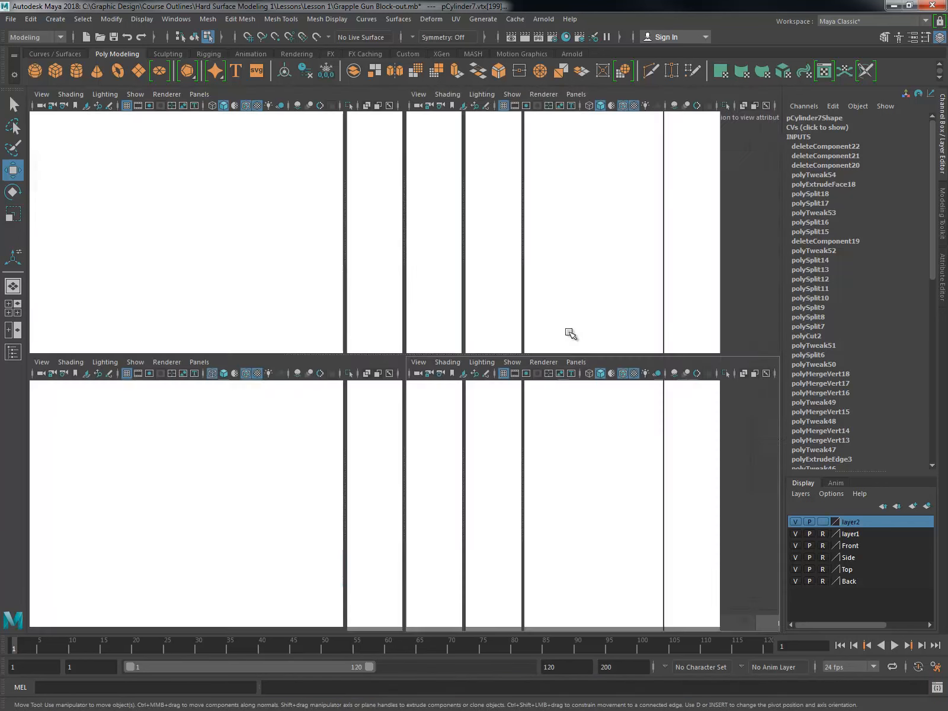
{"action": "key", "text": "space"}
{"action": "mouse_move", "coordinate": [454, 356]}
{"action": "left_mouse_down", "text": "alt"}
{"action": "mouse_move", "coordinate": [452, 415]}
{"action": "mouse_move", "coordinate": [455, 379]}
{"action": "mouse_move", "coordinate": [439, 369]}
{"action": "left_mouse_up", "text": "alt"}
{"action": "key", "text": "F8"}
{"action": "left_click", "coordinate": [452, 427]}
{"action": "right_click_drag", "start_coordinate": [418, 361], "coordinate": [379, 362], "text": "shift"}
{"action": "left_click", "coordinate": [422, 350]}
{"action": "left_click", "coordinate": [434, 358]}
{"action": "right_click", "coordinate": [420, 371]}
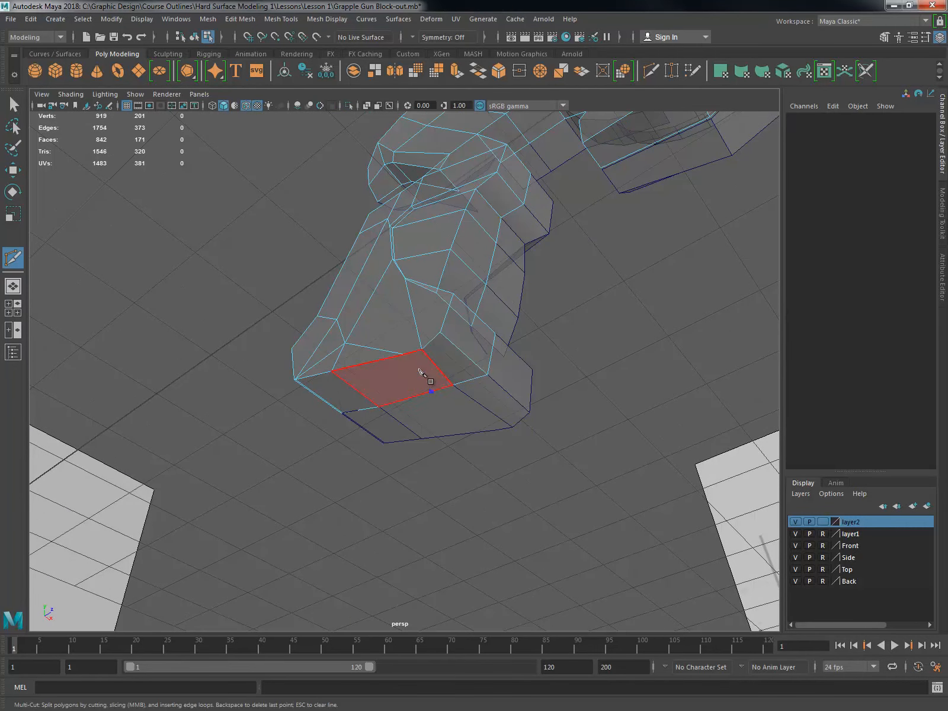
{"action": "key", "text": "e"}
Step: Make a second cut at the grip's base and merge the surplus vertices there
{"action": "left_click_drag", "start_coordinate": [469, 396], "coordinate": [415, 332], "text": "alt"}
{"action": "key", "text": "F9"}
{"action": "left_click", "coordinate": [435, 381]}
{"action": "mouse_move", "coordinate": [313, 233]}
{"action": "left_mouse_down", "text": "ctrl"}
{"action": "mouse_move", "coordinate": [462, 326]}
{"action": "mouse_move", "coordinate": [509, 309]}
{"action": "left_mouse_up", "text": "ctrl"}
{"action": "mouse_move", "coordinate": [342, 182]}
{"action": "left_mouse_down", "text": "ctrl"}
{"action": "mouse_move", "coordinate": [599, 329]}
{"action": "mouse_move", "coordinate": [560, 456]}
{"action": "mouse_move", "coordinate": [578, 456]}
{"action": "left_mouse_up", "text": "ctrl"}
{"action": "key", "text": "space"}
{"action": "left_click_drag", "start_coordinate": [582, 462], "coordinate": [576, 463]}
{"action": "left_click_drag", "start_coordinate": [628, 302], "coordinate": [652, 337], "text": "alt"}
{"action": "key", "text": "F8"}
{"action": "right_click_drag", "start_coordinate": [592, 444], "coordinate": [437, 458], "text": "alt"}
{"action": "key", "text": "space"}
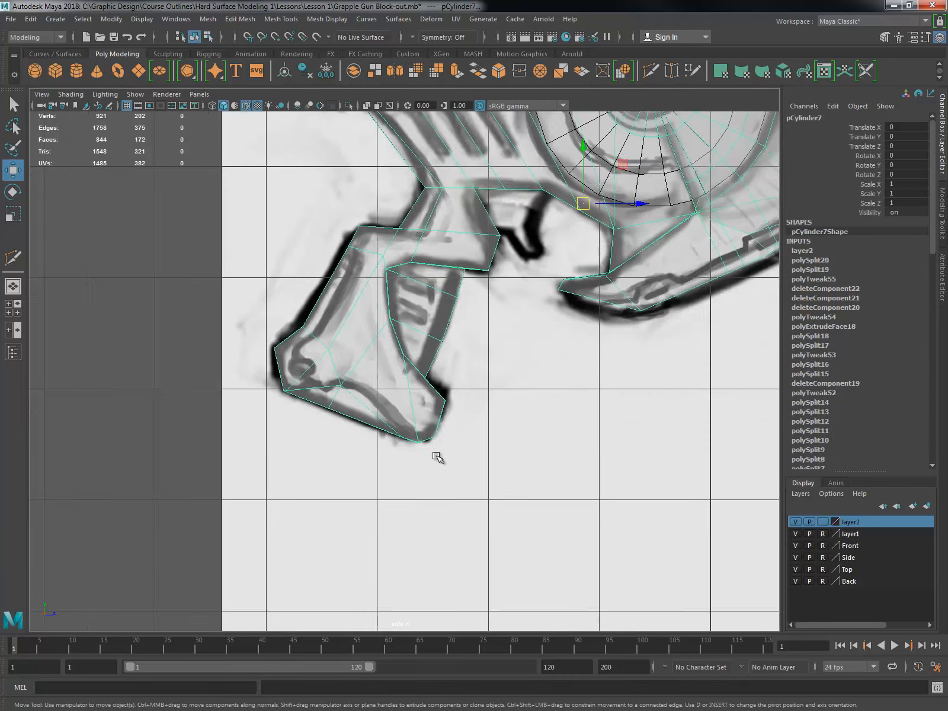
{"action": "middle_click_drag", "start_coordinate": [437, 457], "coordinate": [462, 448], "text": "alt"}
{"action": "right_click_drag", "start_coordinate": [462, 448], "coordinate": [586, 448], "text": "alt"}
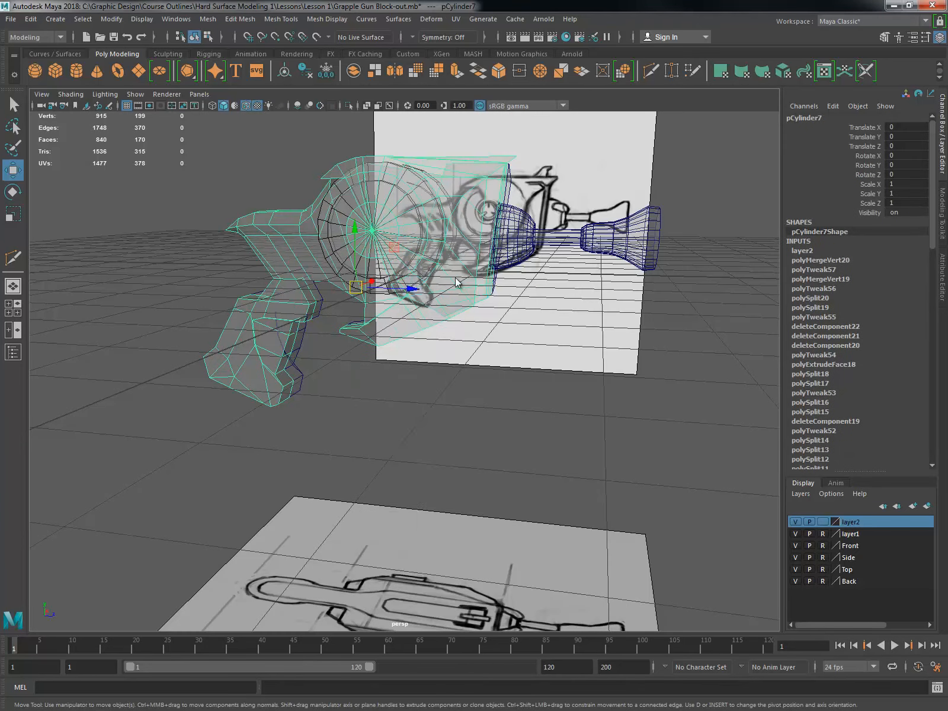
Step: Make the lambert1 material opaque and inspect the grip from several angles
{"action": "key", "text": "ctrl+a"}
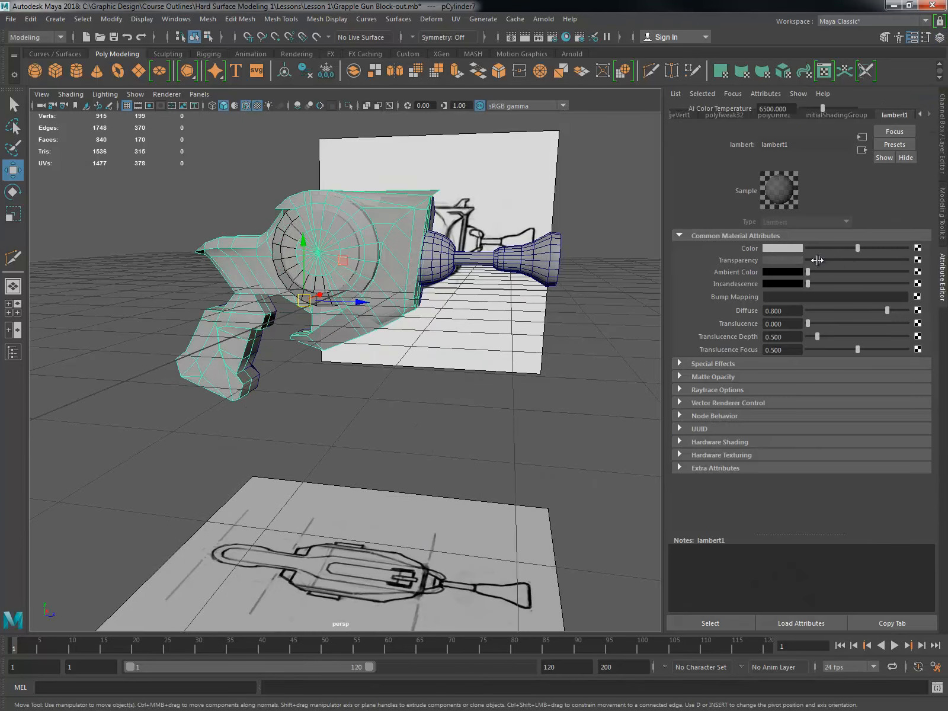
{"action": "left_click_drag", "start_coordinate": [408, 433], "coordinate": [456, 408], "text": "alt"}
{"action": "right_click_drag", "start_coordinate": [457, 408], "coordinate": [457, 375]}
{"action": "left_click_drag", "start_coordinate": [462, 450], "coordinate": [503, 427], "text": "alt"}
{"action": "right_click_drag", "start_coordinate": [503, 427], "coordinate": [551, 435], "text": "alt"}
{"action": "left_click", "coordinate": [381, 408]}
{"action": "right_click_drag", "start_coordinate": [353, 358], "coordinate": [402, 339]}
{"action": "left_click_drag", "start_coordinate": [388, 468], "coordinate": [395, 473], "text": "alt"}
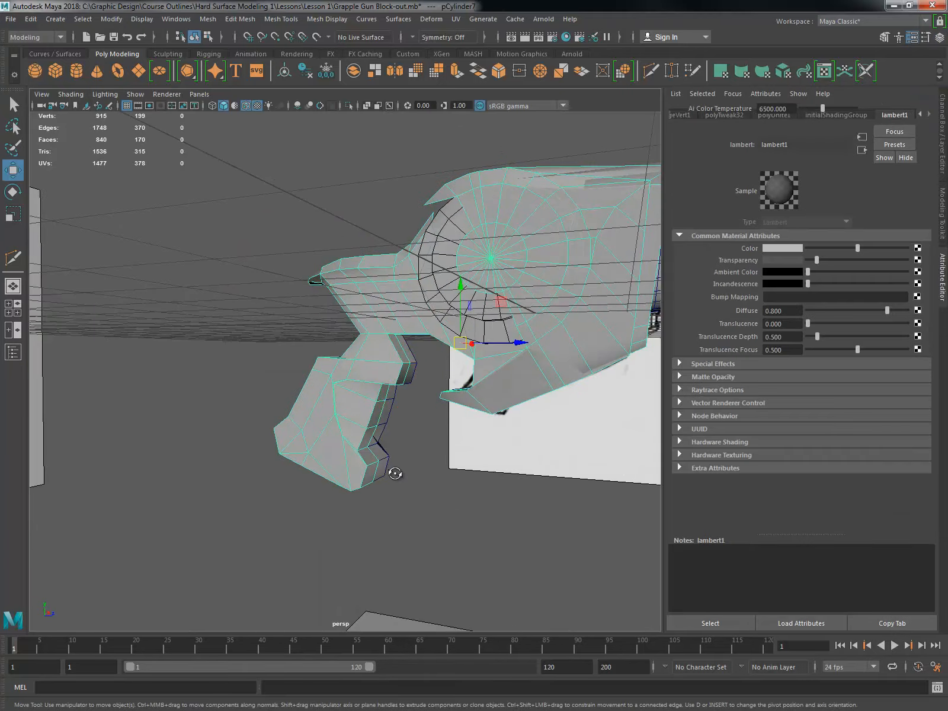
{"action": "right_click_drag", "start_coordinate": [396, 473], "coordinate": [332, 439], "text": "alt"}
{"action": "left_click", "coordinate": [332, 438]}
{"action": "left_click_drag", "start_coordinate": [332, 438], "coordinate": [272, 380], "text": "alt"}
Step: Move the vertex on the grip's upper rear edge onto the sketch outline in the side view
{"action": "left_click", "coordinate": [409, 356]}
{"action": "right_click_drag", "start_coordinate": [409, 357], "coordinate": [377, 361]}
{"action": "left_click_drag", "start_coordinate": [398, 379], "coordinate": [453, 419], "text": "alt"}
{"action": "key", "text": "space"}
{"action": "key", "text": "space"}
{"action": "scroll", "coordinate": [308, 374], "scroll_direction": "up", "scroll_amount": 5}
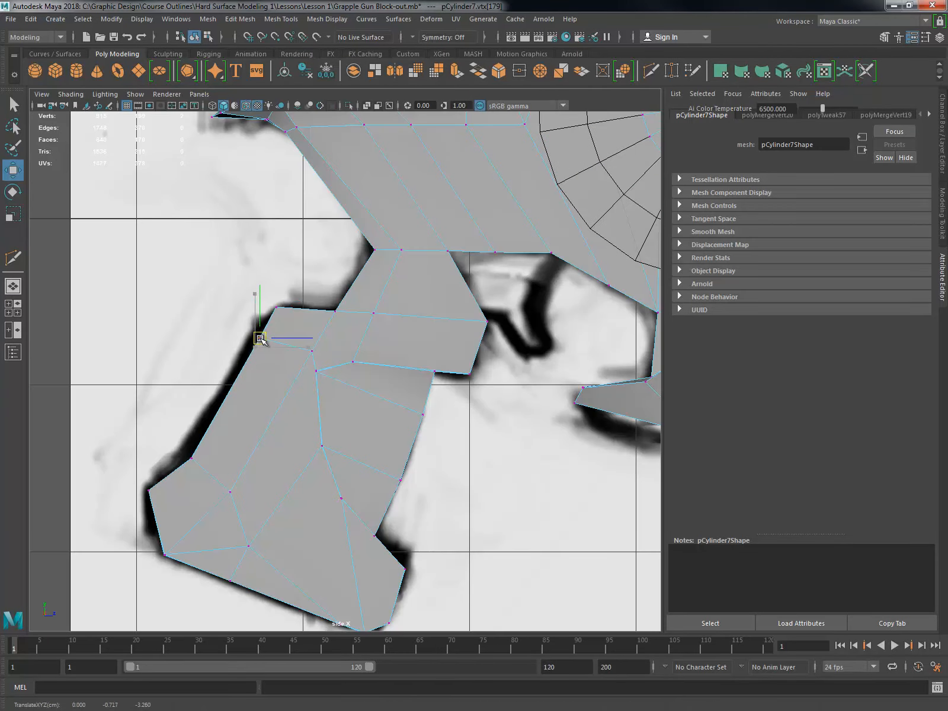
{"action": "left_click_drag", "start_coordinate": [260, 339], "coordinate": [261, 338]}
{"action": "scroll", "coordinate": [493, 381], "scroll_direction": "down", "scroll_amount": 4}
{"action": "key", "text": "space"}
{"action": "key", "text": "space"}
{"action": "left_click_drag", "start_coordinate": [379, 367], "coordinate": [344, 373], "text": "alt"}
{"action": "left_click", "coordinate": [942, 137]}
Step: Select the recess's rim and inner side vertices and scale them flat along X so the side walls line up
{"action": "left_click_drag", "start_coordinate": [474, 415], "coordinate": [510, 365], "text": "alt"}
{"action": "right_click_drag", "start_coordinate": [441, 350], "coordinate": [440, 379]}
{"action": "left_click", "coordinate": [416, 367]}
{"action": "left_click", "coordinate": [428, 298], "text": "shift"}
{"action": "mouse_move", "coordinate": [469, 347]}
{"action": "left_mouse_down"}
{"action": "mouse_move", "coordinate": [451, 372]}
{"action": "mouse_move", "coordinate": [455, 349]}
{"action": "mouse_move", "coordinate": [462, 364]}
{"action": "mouse_move", "coordinate": [500, 361]}
{"action": "mouse_move", "coordinate": [467, 319]}
{"action": "mouse_move", "coordinate": [434, 408]}
{"action": "mouse_move", "coordinate": [404, 387]}
{"action": "mouse_move", "coordinate": [364, 320]}
{"action": "left_mouse_up"}
{"action": "right_click_drag", "start_coordinate": [364, 320], "coordinate": [385, 418]}
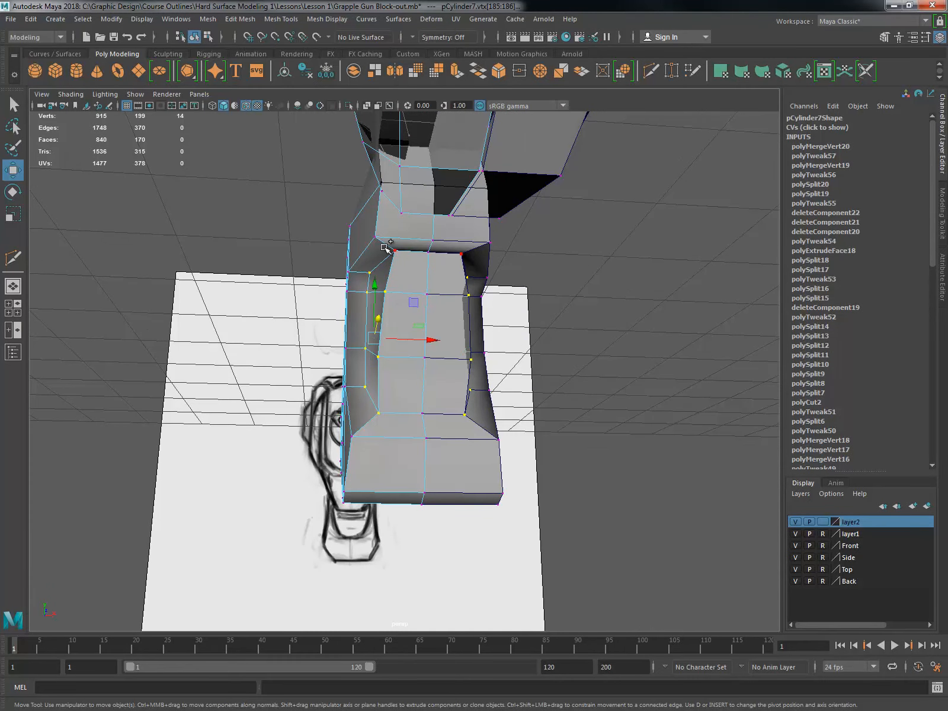
{"action": "left_click_drag", "start_coordinate": [385, 247], "coordinate": [562, 414], "text": "alt"}
{"action": "key", "text": "r"}
{"action": "key", "text": "space"}
{"action": "key", "text": "space"}
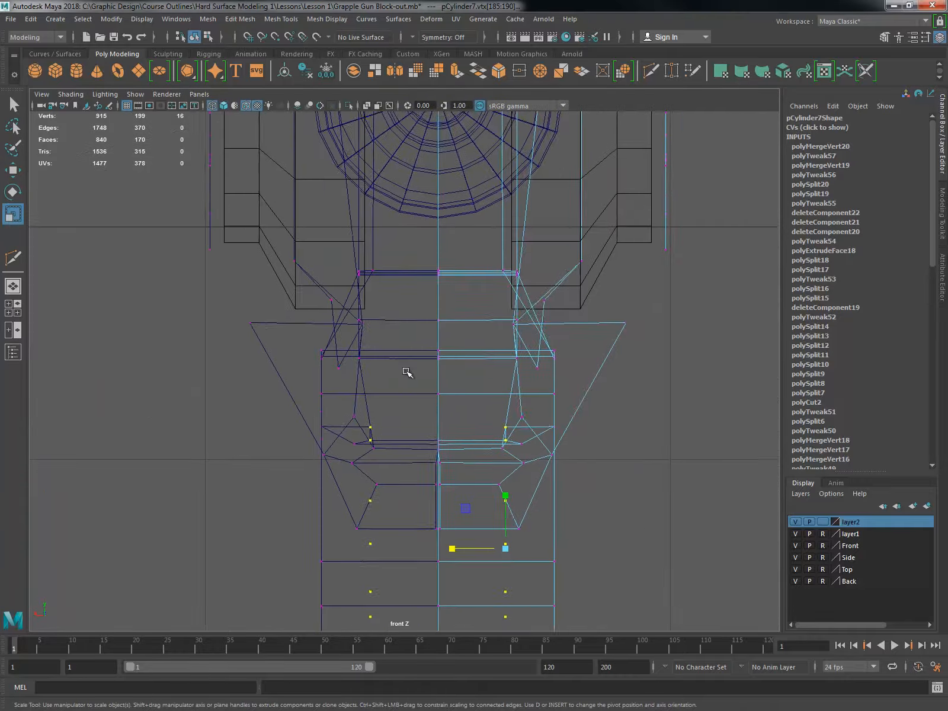
{"action": "key", "text": "space"}
{"action": "key", "text": "space"}
{"action": "mouse_move", "coordinate": [381, 445]}
{"action": "left_mouse_down", "text": "alt"}
{"action": "mouse_move", "coordinate": [41, 484]}
{"action": "mouse_move", "coordinate": [322, 440]}
{"action": "mouse_move", "coordinate": [447, 442]}
{"action": "left_mouse_up", "text": "alt"}
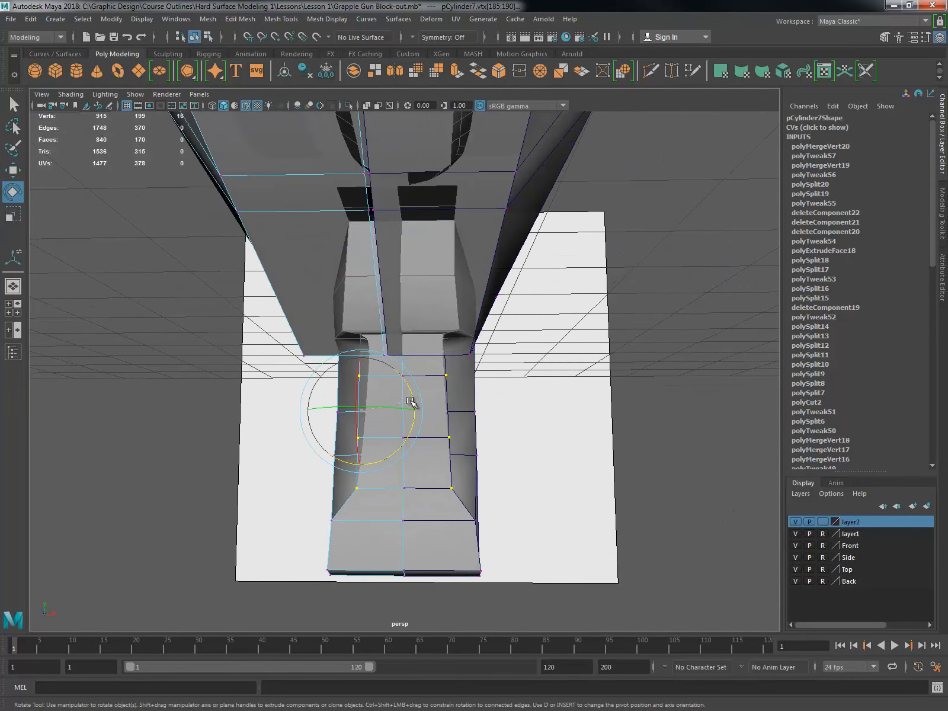
{"action": "left_click_drag", "start_coordinate": [410, 402], "coordinate": [407, 446], "text": "alt"}
{"action": "left_click", "coordinate": [538, 529]}
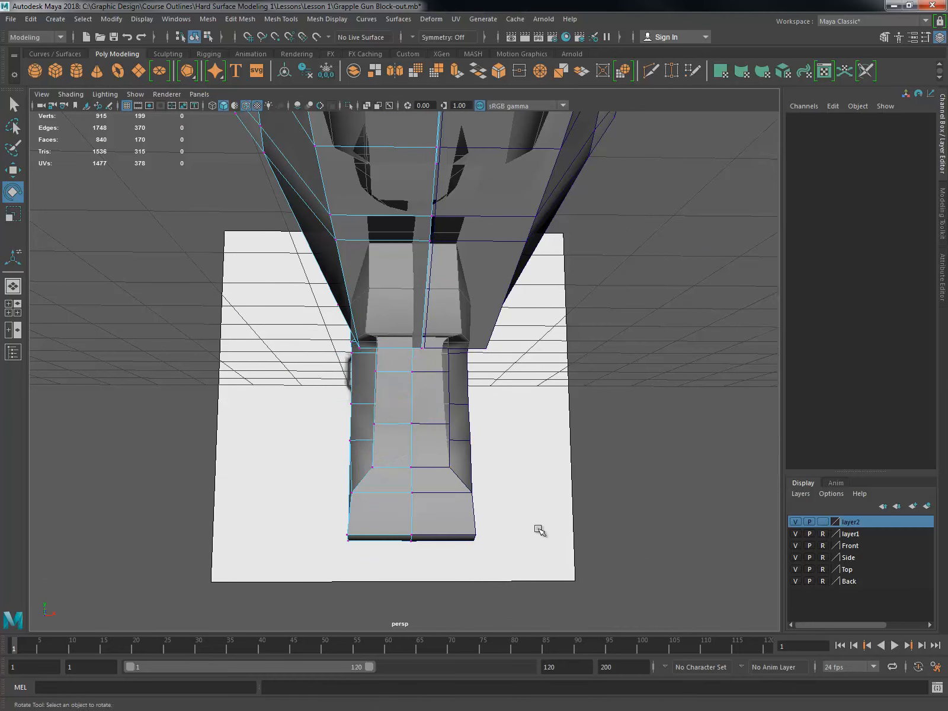
Step: Delete the gun body's construction history, freeze its transformations and save the scene
{"action": "left_click_drag", "start_coordinate": [537, 529], "coordinate": [512, 548], "text": "alt"}
{"action": "right_click_drag", "start_coordinate": [379, 357], "coordinate": [432, 343]}
{"action": "left_click_drag", "start_coordinate": [414, 372], "coordinate": [401, 388], "text": "alt"}
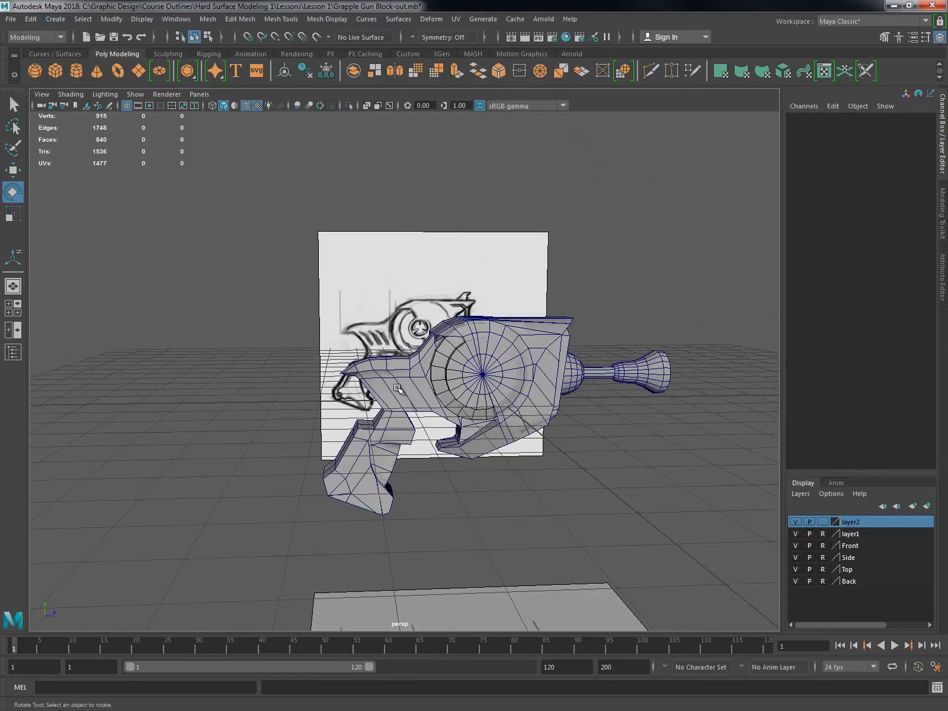
{"action": "left_click", "coordinate": [401, 387]}
{"action": "left_click", "coordinate": [305, 71]}
{"action": "left_click", "coordinate": [325, 71]}
{"action": "left_click", "coordinate": [625, 291]}
{"action": "key", "text": "ctrl+s"}
{"action": "left_click_drag", "start_coordinate": [627, 290], "coordinate": [603, 277], "text": "alt"}
Step: Raise the Transparency of the gun body's lambert1 material so the reference shows through
{"action": "left_click", "coordinate": [527, 321]}
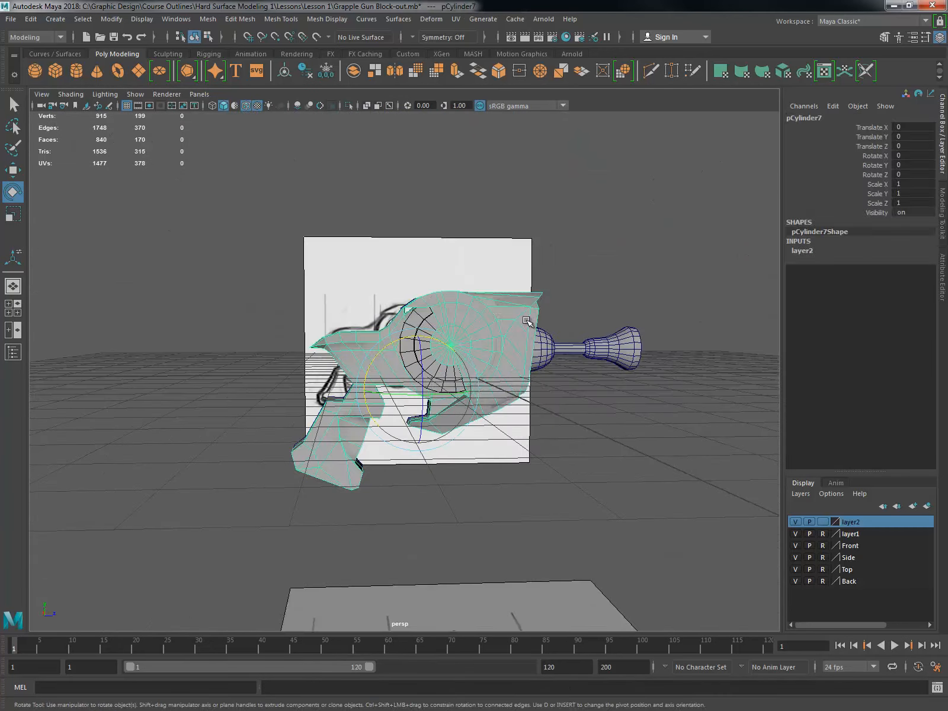
{"action": "right_click_drag", "start_coordinate": [527, 320], "coordinate": [539, 610]}
{"action": "left_click_drag", "start_coordinate": [807, 260], "coordinate": [897, 255]}
{"action": "left_click", "coordinate": [616, 261]}
{"action": "left_click", "coordinate": [941, 148]}
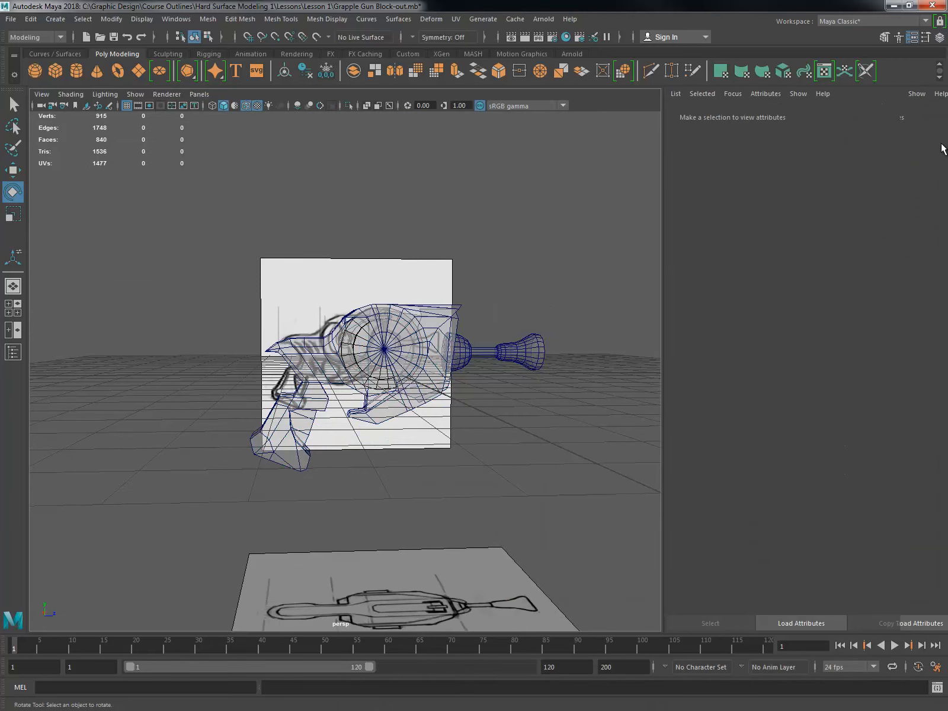
Step: Turn on the smooth mesh preview for both halves of the gun body
{"action": "scroll", "coordinate": [415, 331], "scroll_direction": "up", "scroll_amount": 3}
{"action": "left_click_drag", "start_coordinate": [415, 332], "coordinate": [409, 341], "text": "alt"}
{"action": "left_click", "coordinate": [326, 274]}
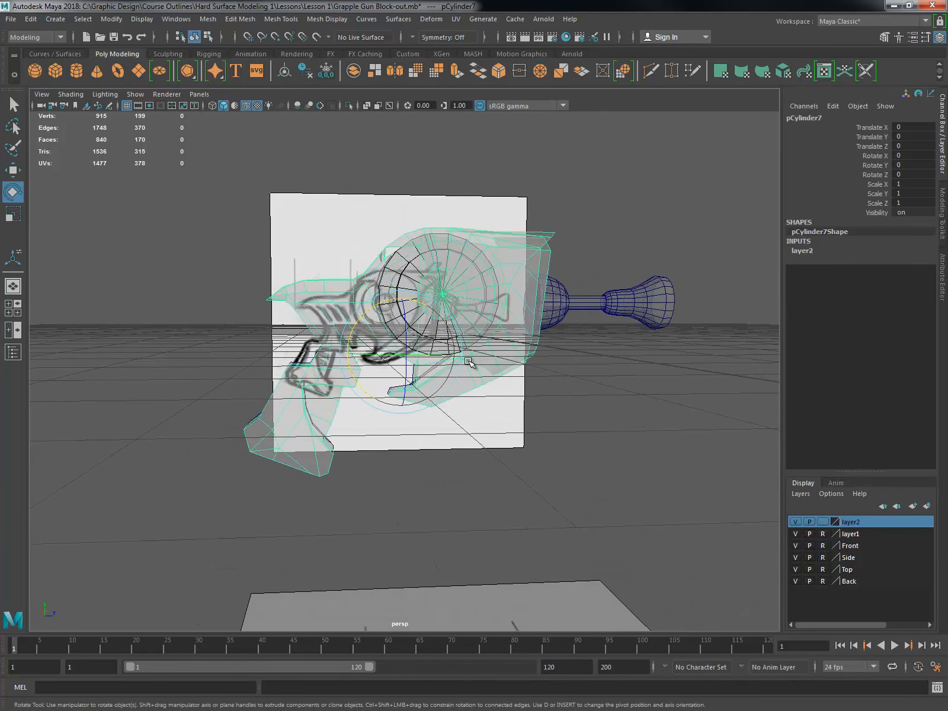
{"action": "left_click", "coordinate": [285, 279]}
{"action": "left_click_drag", "start_coordinate": [346, 375], "coordinate": [387, 396], "text": "alt"}
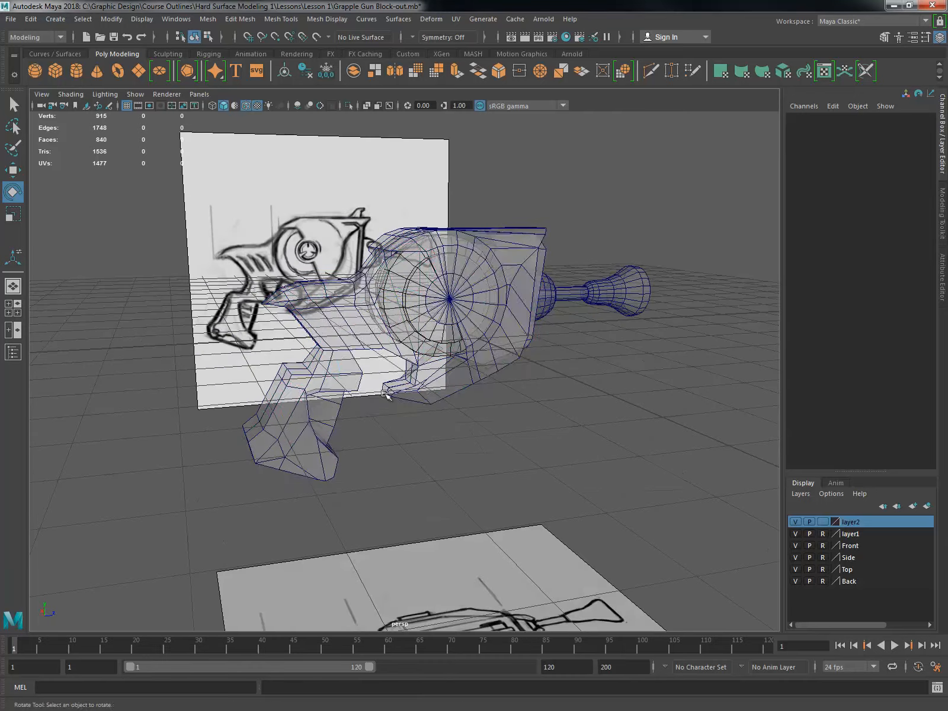
{"action": "left_click", "coordinate": [431, 314]}
{"action": "left_click", "coordinate": [443, 476]}
{"action": "left_click_drag", "start_coordinate": [406, 490], "coordinate": [465, 465], "text": "alt"}
{"action": "left_click", "coordinate": [436, 356]}
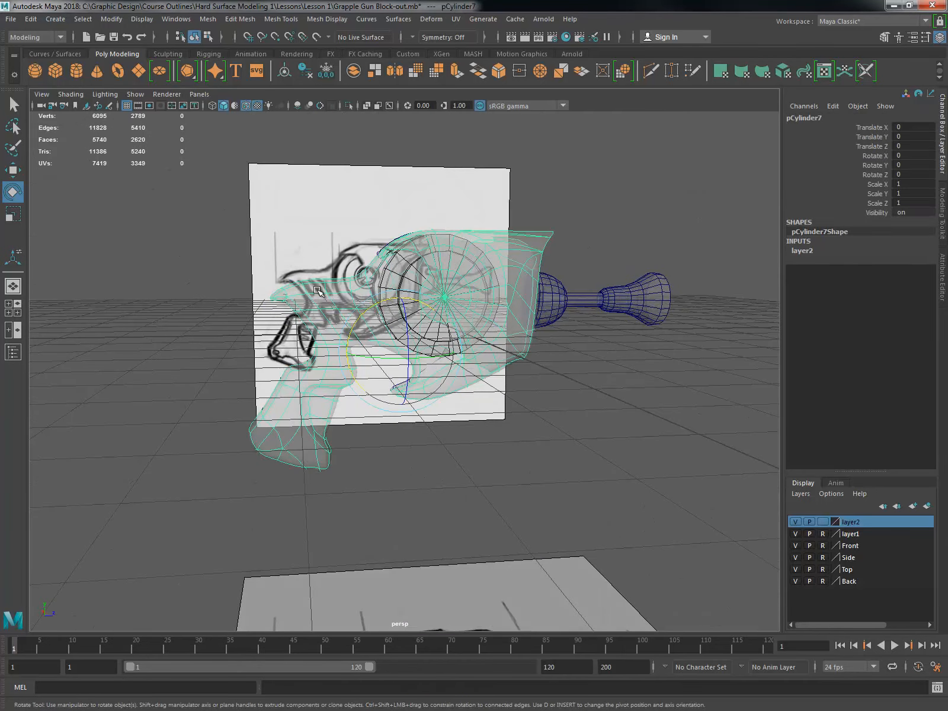
Step: Create a crease set named Grapple_Gun1 in the Crease Set Editor and move the editor clear of the model
{"action": "key", "text": "w"}
{"action": "left_click", "coordinate": [176, 18]}
{"action": "mouse_move", "coordinate": [291, 72]}
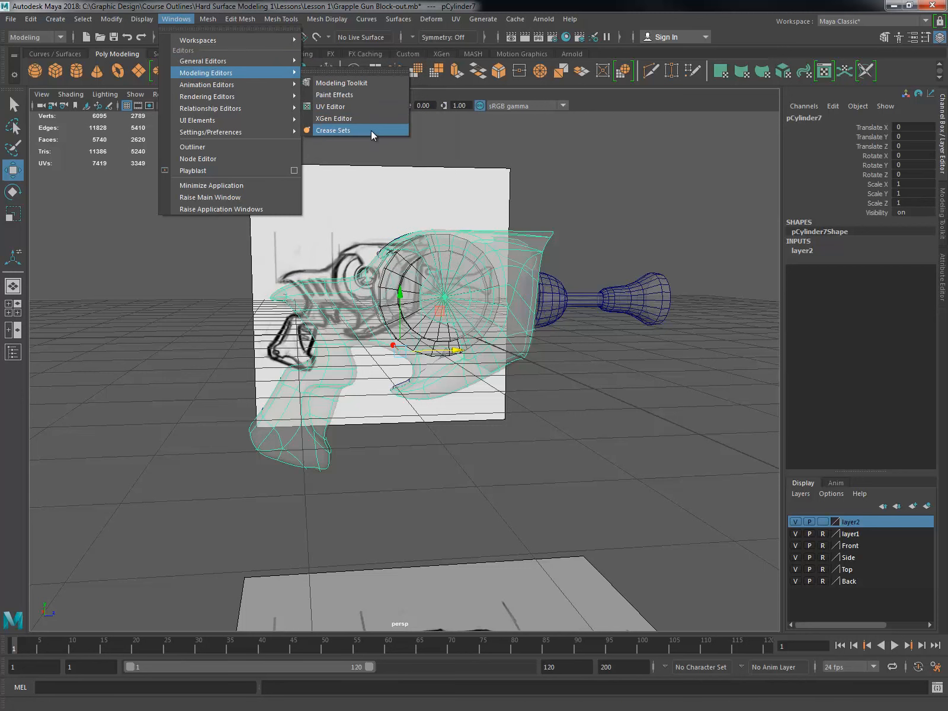
{"action": "left_click", "coordinate": [371, 131]}
{"action": "double_click", "coordinate": [640, 431]}
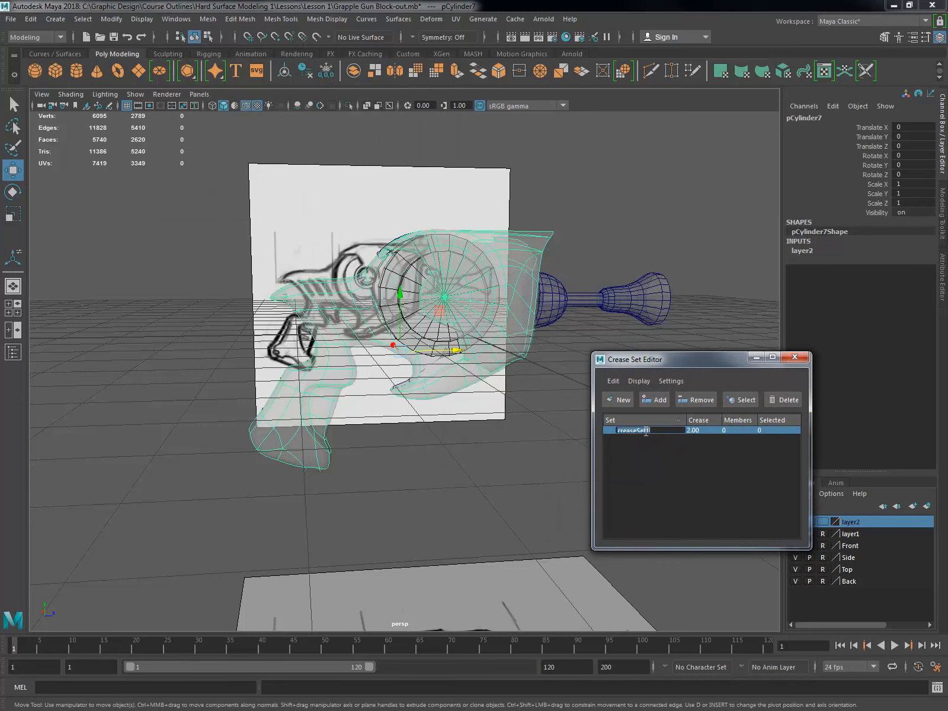
{"action": "type", "text": "Grapple Gun1"}
{"action": "key", "text": "Return"}
{"action": "left_click_drag", "start_coordinate": [516, 415], "coordinate": [445, 409], "text": "alt"}
{"action": "left_click_drag", "start_coordinate": [670, 359], "coordinate": [740, 114]}
Step: Add the edges outlining the rear spur above the grip to the Grapple_Gun1 crease set
{"action": "left_click_drag", "start_coordinate": [511, 447], "coordinate": [576, 423], "text": "alt"}
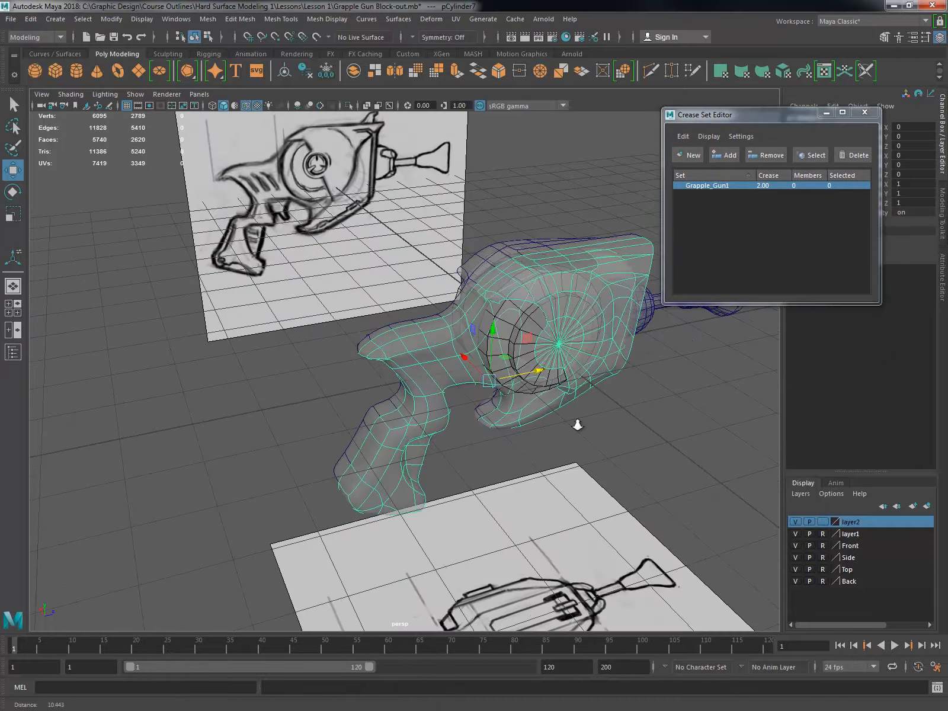
{"action": "scroll", "coordinate": [468, 326], "scroll_direction": "up", "scroll_amount": 5}
{"action": "left_click_drag", "start_coordinate": [462, 328], "coordinate": [504, 300], "text": "alt"}
{"action": "left_click", "coordinate": [392, 349], "text": "shift"}
{"action": "left_click_drag", "start_coordinate": [392, 356], "coordinate": [381, 335], "text": "alt"}
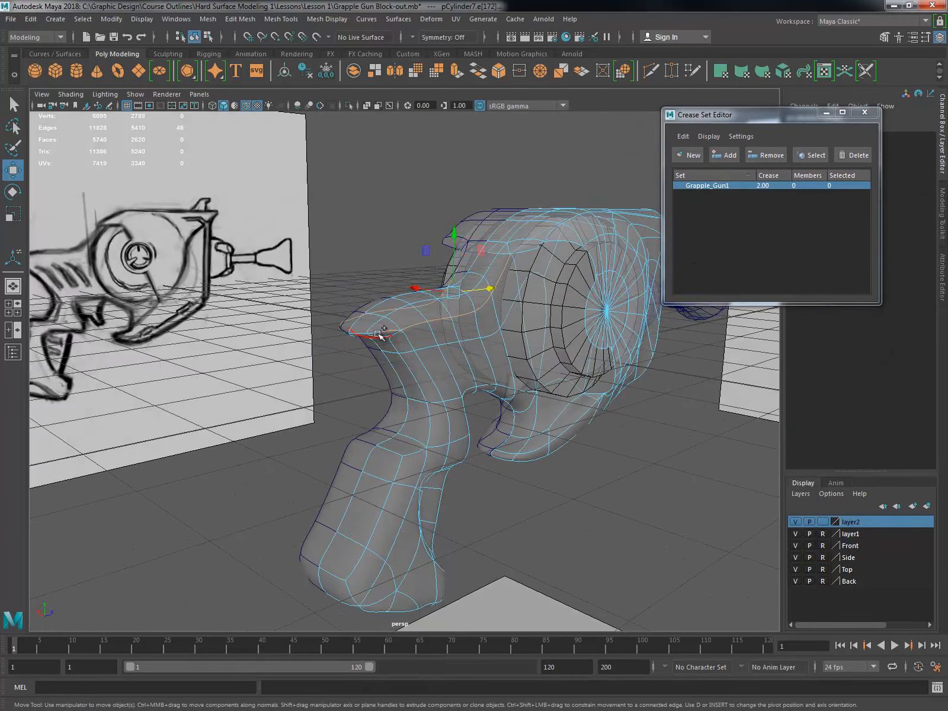
{"action": "left_click", "coordinate": [381, 335], "text": "shift"}
{"action": "left_click_drag", "start_coordinate": [522, 306], "coordinate": [494, 334], "text": "alt"}
{"action": "left_click", "coordinate": [724, 155]}
Step: Add the outer edge loop around the grip's front recess to the Grapple_Gun1 crease set
{"action": "left_click_drag", "start_coordinate": [493, 381], "coordinate": [372, 423], "text": "alt"}
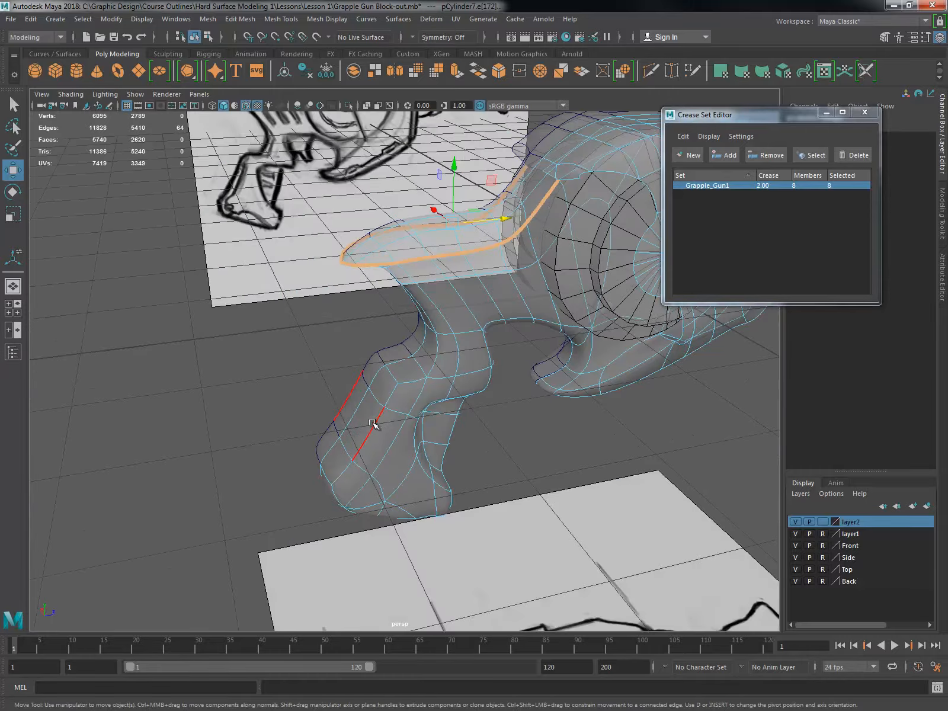
{"action": "double_click", "coordinate": [414, 378], "text": "shift"}
{"action": "left_click_drag", "start_coordinate": [416, 379], "coordinate": [451, 331], "text": "alt"}
{"action": "middle_click_drag", "start_coordinate": [451, 332], "coordinate": [415, 393], "text": "alt"}
{"action": "double_click", "coordinate": [416, 393]}
{"action": "left_click_drag", "start_coordinate": [416, 392], "coordinate": [426, 428], "text": "alt"}
{"action": "left_click", "coordinate": [724, 156]}
Step: Add the inner edge loop of the grip's front recess to the Grapple_Gun1 crease set
{"action": "double_click", "coordinate": [444, 419]}
{"action": "double_click", "coordinate": [435, 440], "text": "shift"}
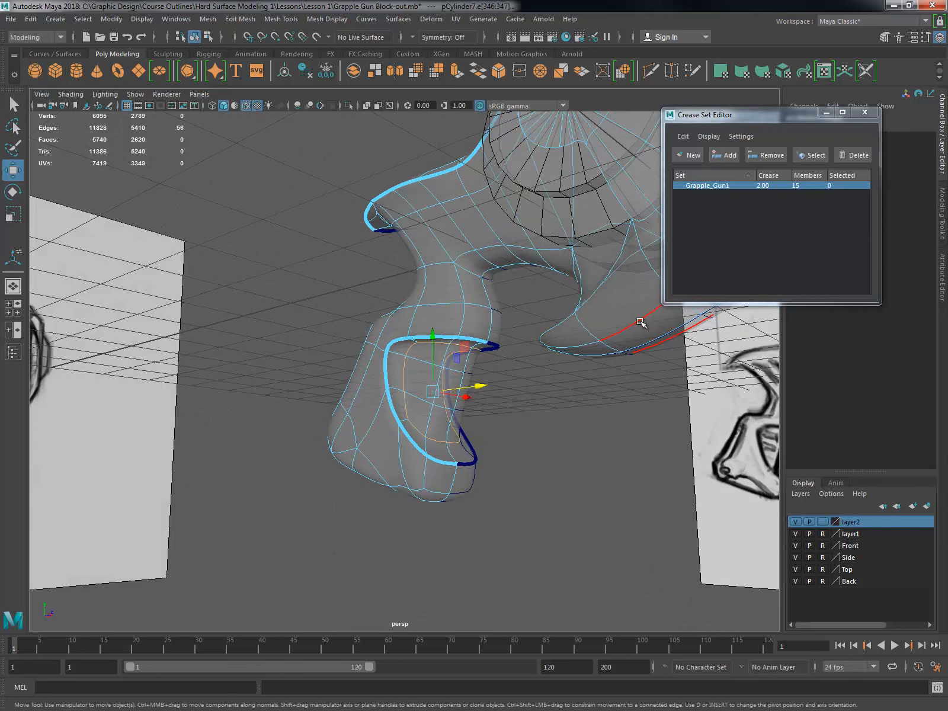
{"action": "left_click", "coordinate": [724, 155]}
Step: Add the edges around the bottom of the grip's base to the Grapple_Gun1 crease set
{"action": "left_click_drag", "start_coordinate": [599, 423], "coordinate": [364, 400], "text": "alt"}
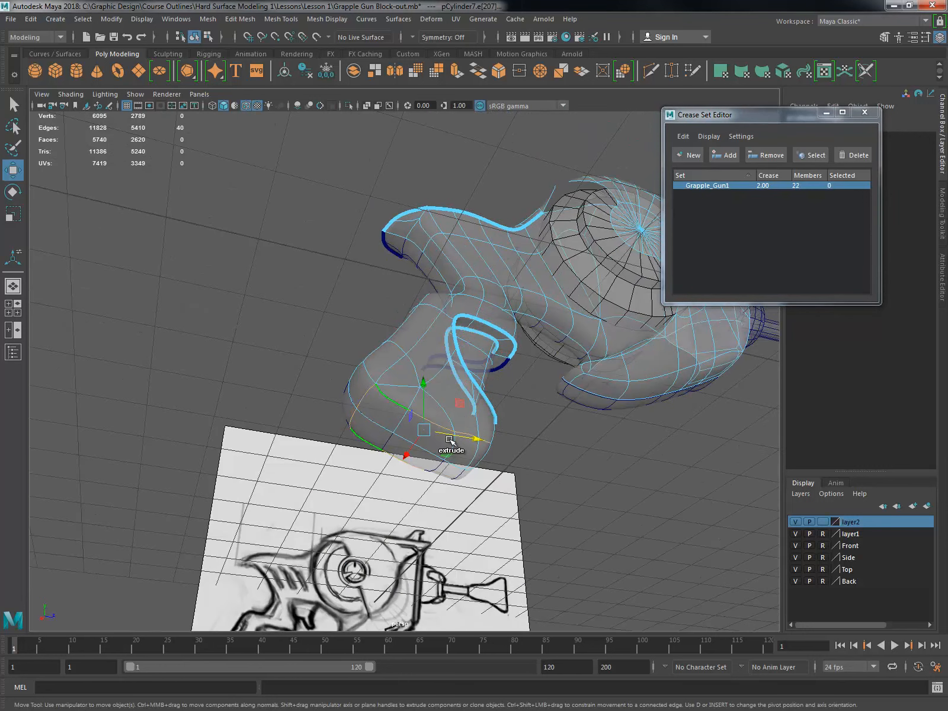
{"action": "left_click_drag", "start_coordinate": [449, 440], "coordinate": [584, 406], "text": "alt"}
{"action": "double_click", "coordinate": [498, 381], "text": "shift"}
{"action": "double_click", "coordinate": [483, 401], "text": "shift"}
{"action": "left_click", "coordinate": [724, 155]}
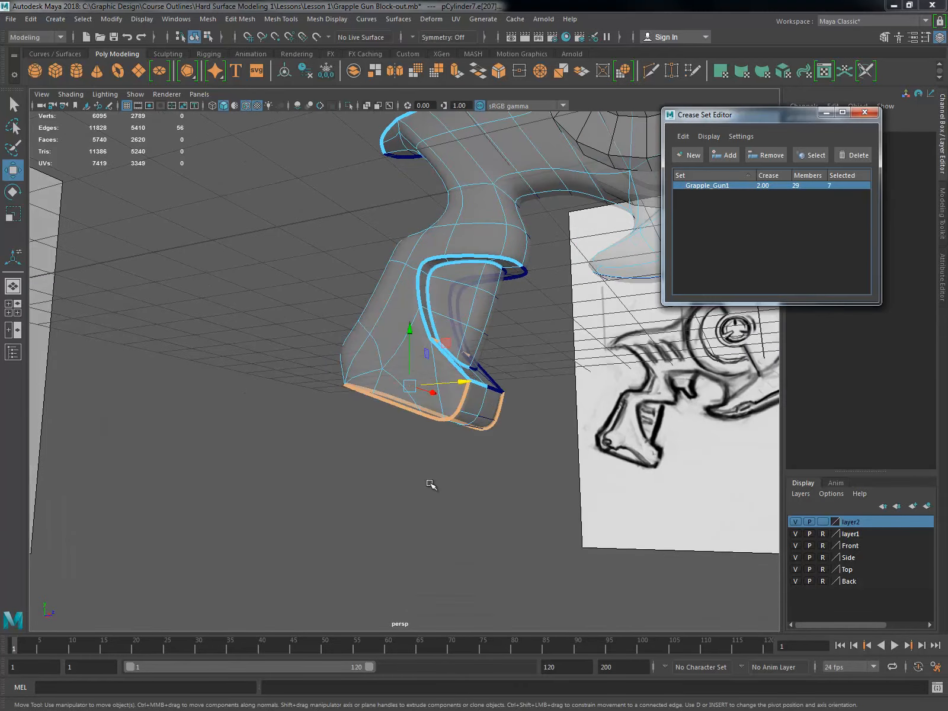
Step: Add the edges running down the back of the grip from the spur to the base to the Grapple_Gun1 set
{"action": "left_click_drag", "start_coordinate": [431, 484], "coordinate": [392, 400], "text": "alt"}
{"action": "mouse_move", "coordinate": [467, 275]}
{"action": "left_mouse_down", "text": "alt"}
{"action": "mouse_move", "coordinate": [455, 330]}
{"action": "mouse_move", "coordinate": [479, 285]}
{"action": "left_mouse_up", "text": "alt"}
{"action": "left_click", "coordinate": [725, 155]}
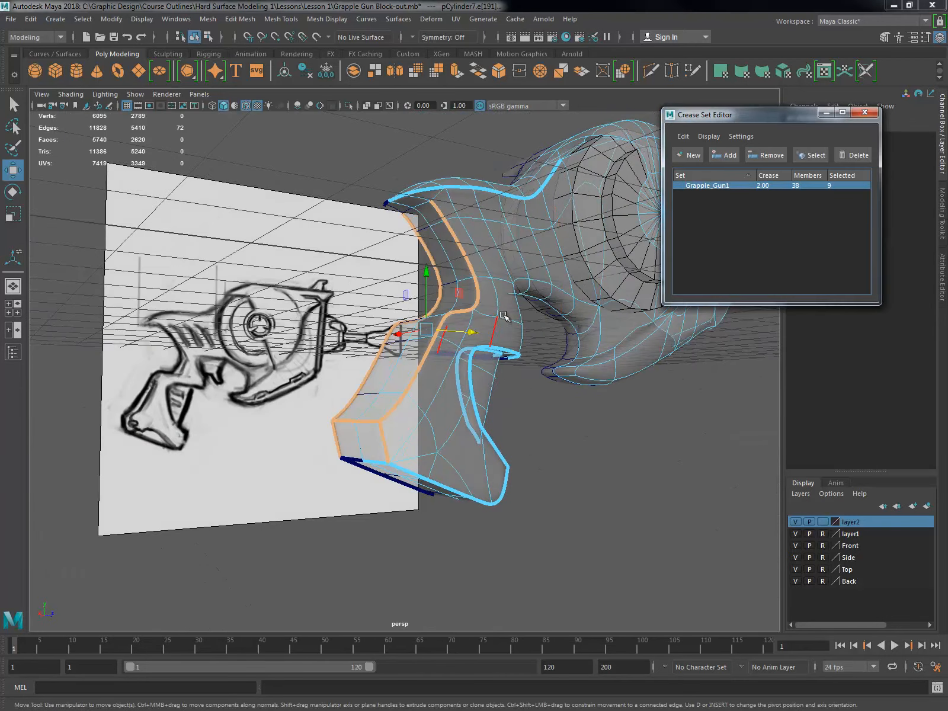
Step: Add the short edges crossing the back of the grip to the Grapple_Gun1 crease set
{"action": "left_click_drag", "start_coordinate": [456, 375], "coordinate": [455, 333], "text": "alt"}
{"action": "left_click", "coordinate": [725, 155]}
{"action": "left_click_drag", "start_coordinate": [599, 331], "coordinate": [438, 434], "text": "alt"}
{"action": "left_click", "coordinate": [409, 383]}
{"action": "left_click", "coordinate": [725, 155]}
Step: Add the full circular edge loop around the side wheel's hub to the Grapple_Gun1 crease set
{"action": "scroll", "coordinate": [438, 434], "scroll_direction": "up", "scroll_amount": 3}
{"action": "left_click", "coordinate": [438, 368]}
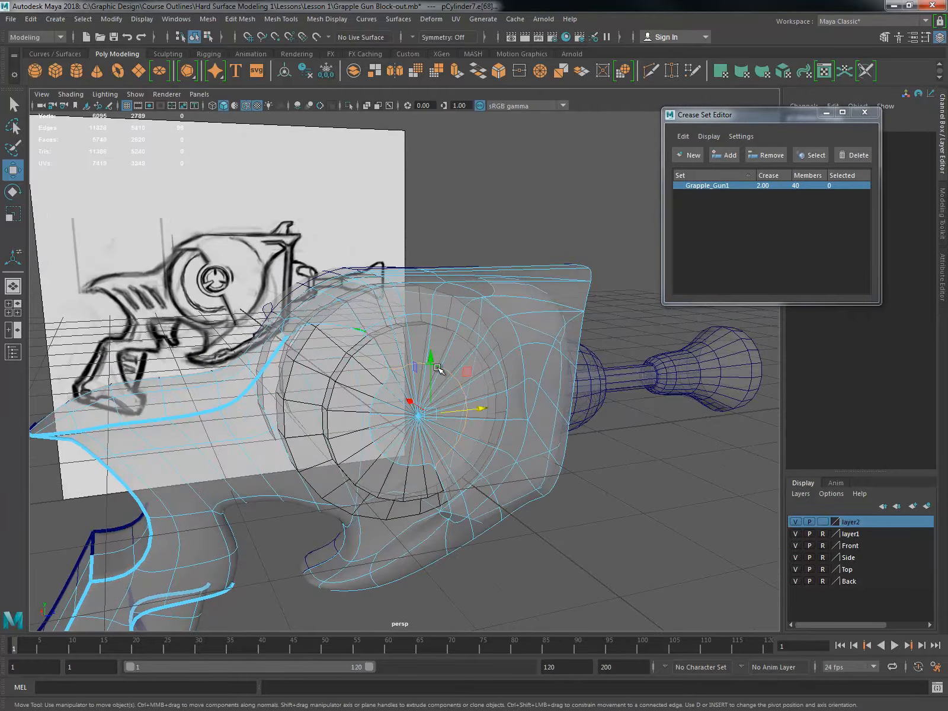
{"action": "left_click_drag", "start_coordinate": [390, 461], "coordinate": [420, 379], "text": "alt"}
{"action": "left_click", "coordinate": [727, 155]}
{"action": "left_click", "coordinate": [419, 379]}
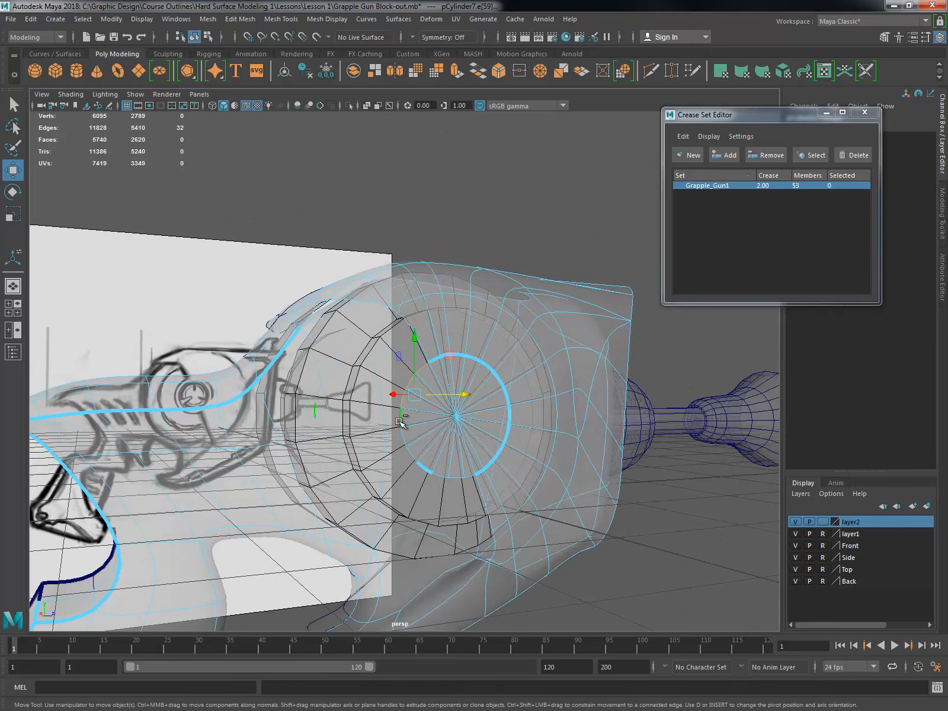
{"action": "left_click", "coordinate": [726, 155]}
Step: Select the edges outlining the curved hook below the body and add them to the Grapple_Gun1 crease set
{"action": "left_click_drag", "start_coordinate": [498, 521], "coordinate": [440, 431], "text": "alt"}
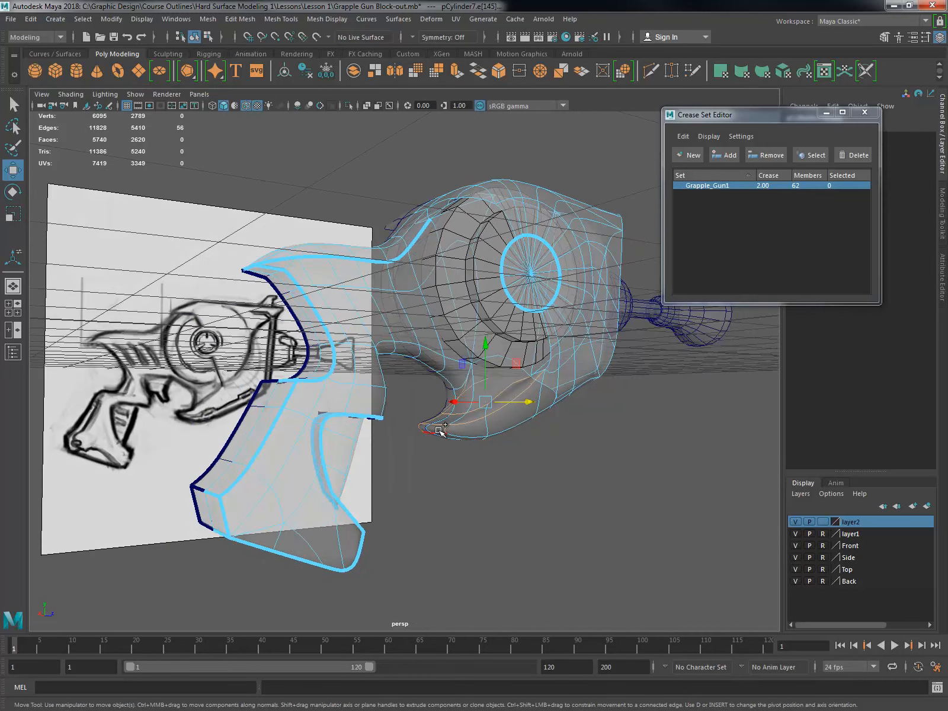
{"action": "left_click_drag", "start_coordinate": [532, 466], "coordinate": [444, 458], "text": "alt"}
{"action": "left_click", "coordinate": [455, 450]}
{"action": "left_click", "coordinate": [440, 422], "text": "shift"}
{"action": "left_click", "coordinate": [441, 290], "text": "shift"}
{"action": "left_click_drag", "start_coordinate": [450, 278], "coordinate": [487, 320], "text": "alt"}
{"action": "left_click", "coordinate": [504, 350], "text": "shift"}
{"action": "left_click", "coordinate": [724, 155]}
Step: Add the remaining body outline edges near the front and side wheel to the Grapple_Gun1 crease set
{"action": "left_click_drag", "start_coordinate": [554, 426], "coordinate": [564, 419], "text": "alt"}
{"action": "left_click", "coordinate": [391, 551]}
{"action": "left_click_drag", "start_coordinate": [391, 551], "coordinate": [487, 388], "text": "alt"}
{"action": "left_click", "coordinate": [724, 155]}
Step: Add the edges along the upper rear shoulder of the body housing to the Grapple_Gun1 crease set
{"action": "left_click_drag", "start_coordinate": [391, 338], "coordinate": [466, 389], "text": "alt"}
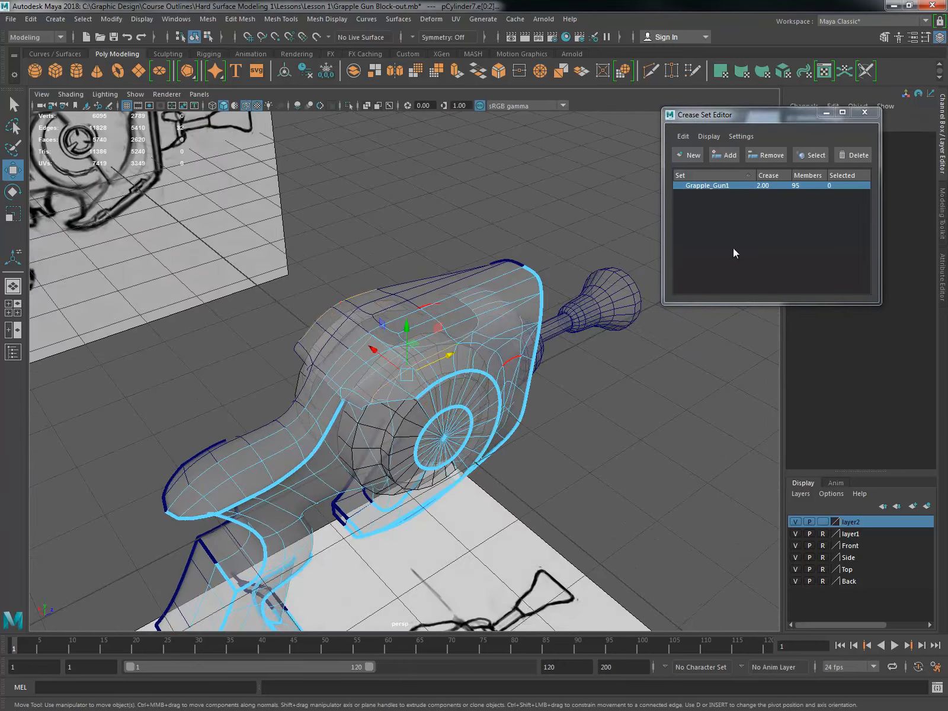
{"action": "left_click", "coordinate": [724, 155]}
{"action": "left_click_drag", "start_coordinate": [450, 436], "coordinate": [363, 499], "text": "alt"}
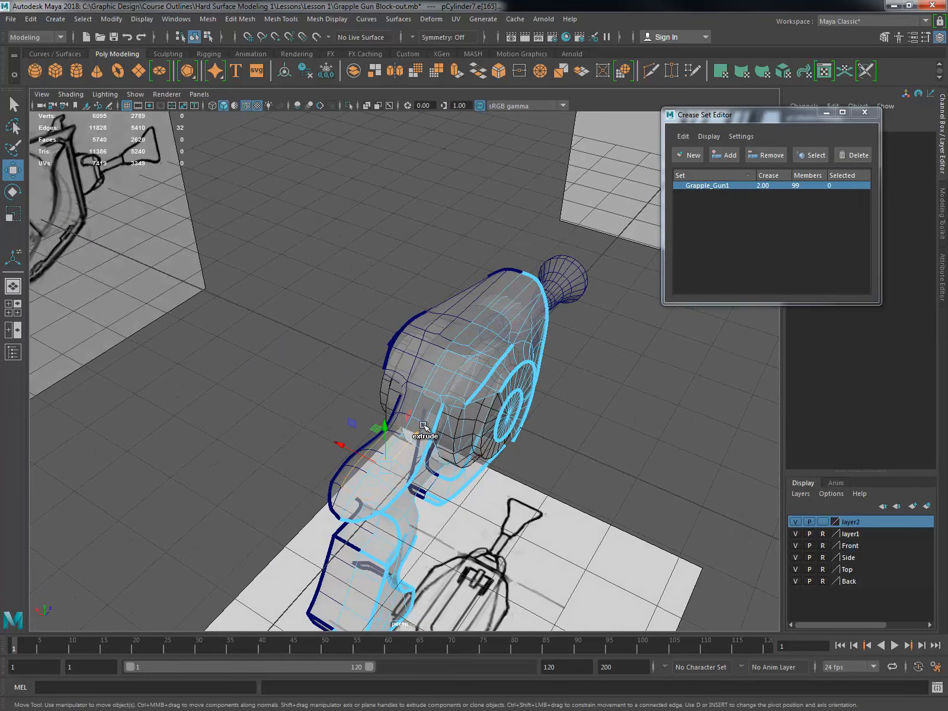
Step: Add the long edges running along both sides of the body's top ridge to the Grapple_Gun1 crease set
{"action": "left_click_drag", "start_coordinate": [444, 391], "coordinate": [558, 472], "text": "alt"}
{"action": "double_click", "coordinate": [499, 373], "text": "shift"}
{"action": "left_click_drag", "start_coordinate": [499, 376], "coordinate": [551, 379], "text": "alt"}
{"action": "double_click", "coordinate": [515, 288], "text": "shift"}
{"action": "left_click", "coordinate": [724, 155]}
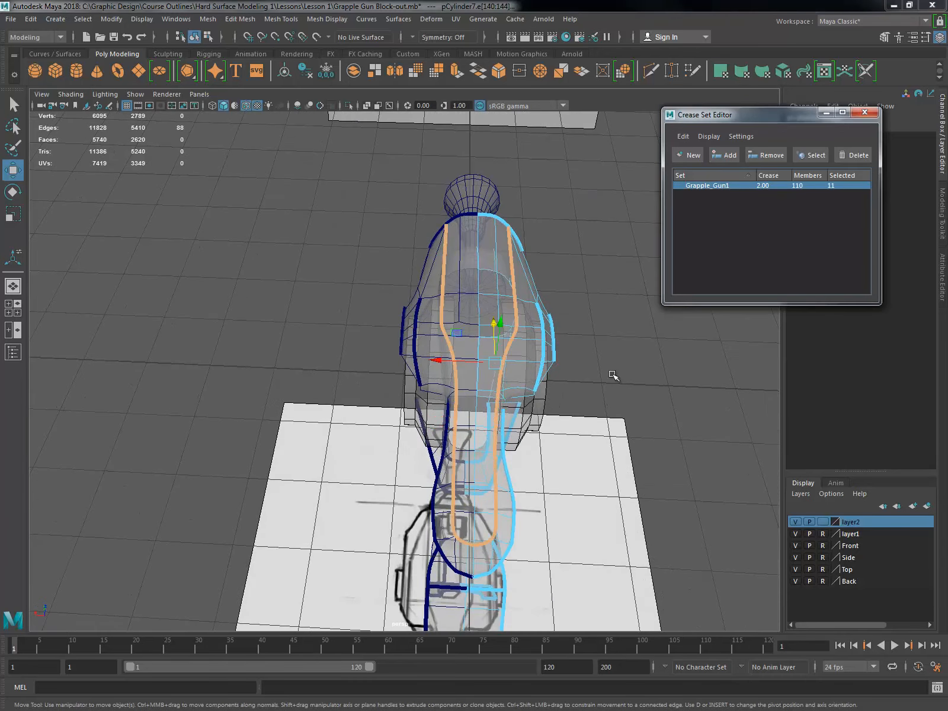
Step: Add the outer arc of edges surrounding the side wheel to the Grapple_Gun1 crease set
{"action": "left_click", "coordinate": [614, 377]}
{"action": "left_click_drag", "start_coordinate": [614, 377], "coordinate": [452, 377], "text": "alt"}
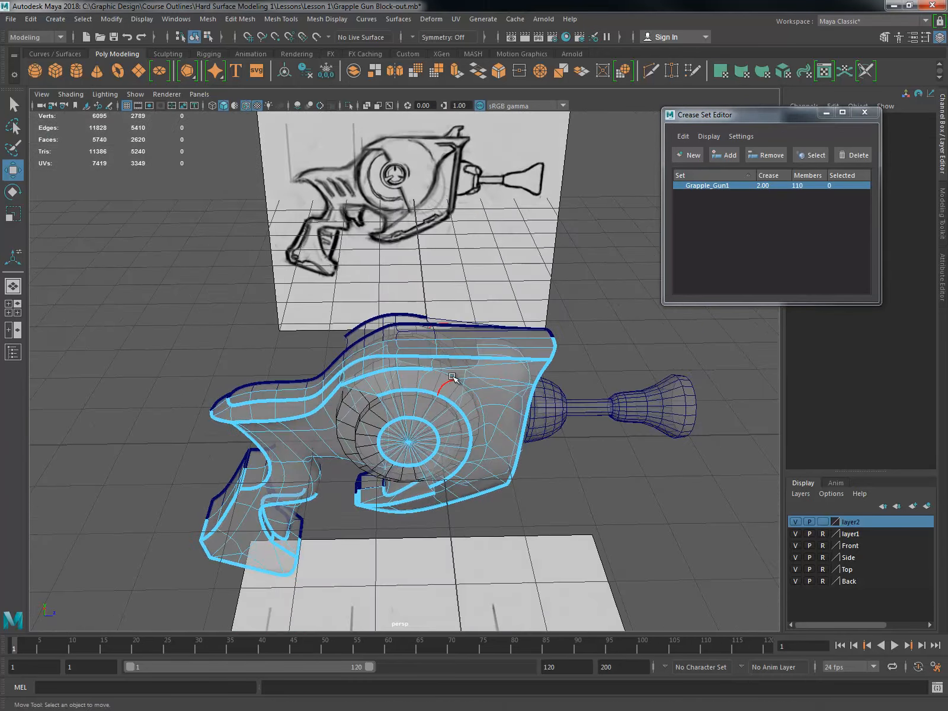
{"action": "left_click", "coordinate": [730, 157]}
{"action": "left_click", "coordinate": [474, 521]}
{"action": "left_click_drag", "start_coordinate": [474, 522], "coordinate": [407, 483], "text": "alt"}
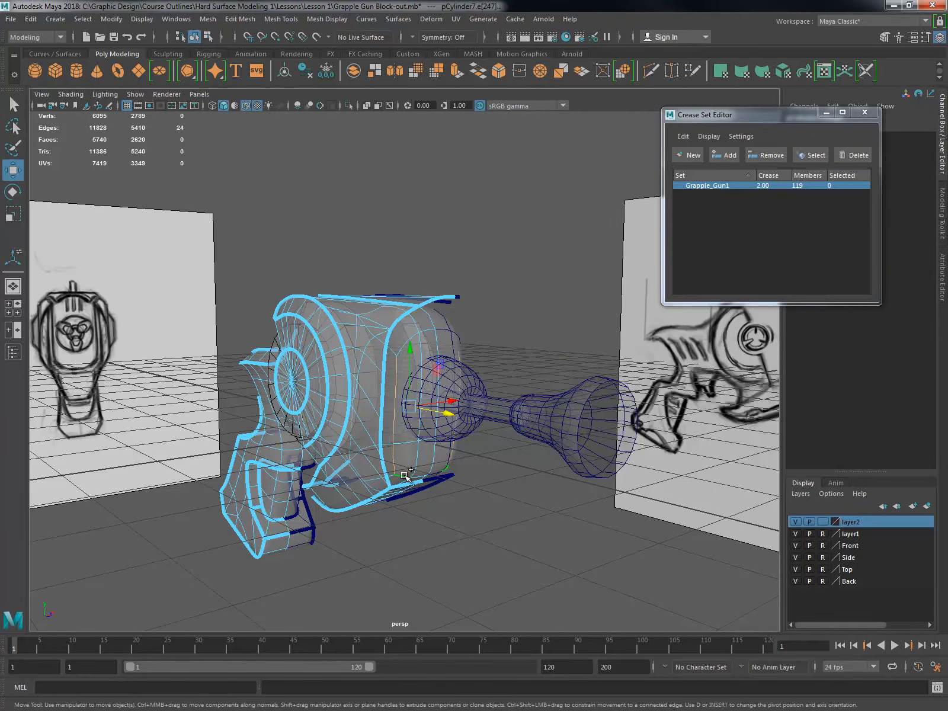
Step: Add the edges at the upper front of the grip, beside the trigger opening, to the Grapple_Gun1 crease set
{"action": "mouse_move", "coordinate": [593, 450]}
{"action": "left_mouse_down", "text": "alt"}
{"action": "mouse_move", "coordinate": [550, 501]}
{"action": "mouse_move", "coordinate": [584, 501]}
{"action": "mouse_move", "coordinate": [419, 491]}
{"action": "mouse_move", "coordinate": [508, 510]}
{"action": "mouse_move", "coordinate": [405, 429]}
{"action": "left_mouse_up", "text": "alt"}
{"action": "double_click", "coordinate": [355, 457]}
{"action": "left_click_drag", "start_coordinate": [355, 456], "coordinate": [438, 531], "text": "alt"}
{"action": "scroll", "coordinate": [356, 476], "scroll_direction": "up", "scroll_amount": 3}
{"action": "scroll", "coordinate": [357, 476], "scroll_direction": "up", "scroll_amount": 2}
{"action": "double_click", "coordinate": [346, 437], "text": "shift"}
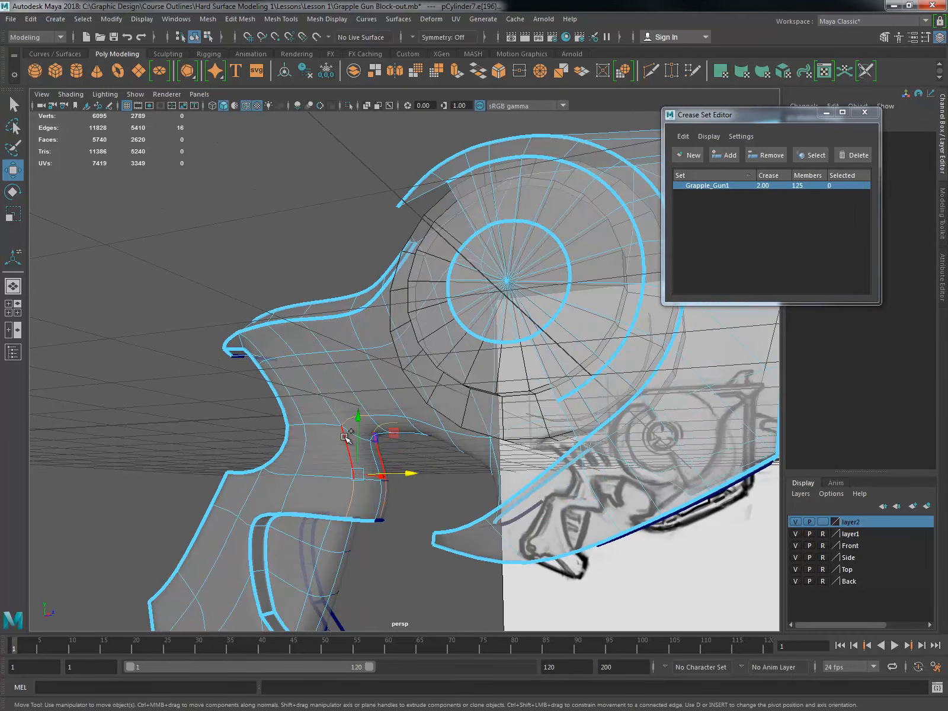
{"action": "left_click", "coordinate": [723, 155]}
Step: Add the remaining trigger opening and wheel cut-out edges to the Grapple_Gun1 crease set and close the Crease Set Editor
{"action": "left_click_drag", "start_coordinate": [380, 379], "coordinate": [569, 385], "text": "alt"}
{"action": "left_click", "coordinate": [725, 155]}
{"action": "left_click_drag", "start_coordinate": [474, 474], "coordinate": [414, 516], "text": "alt"}
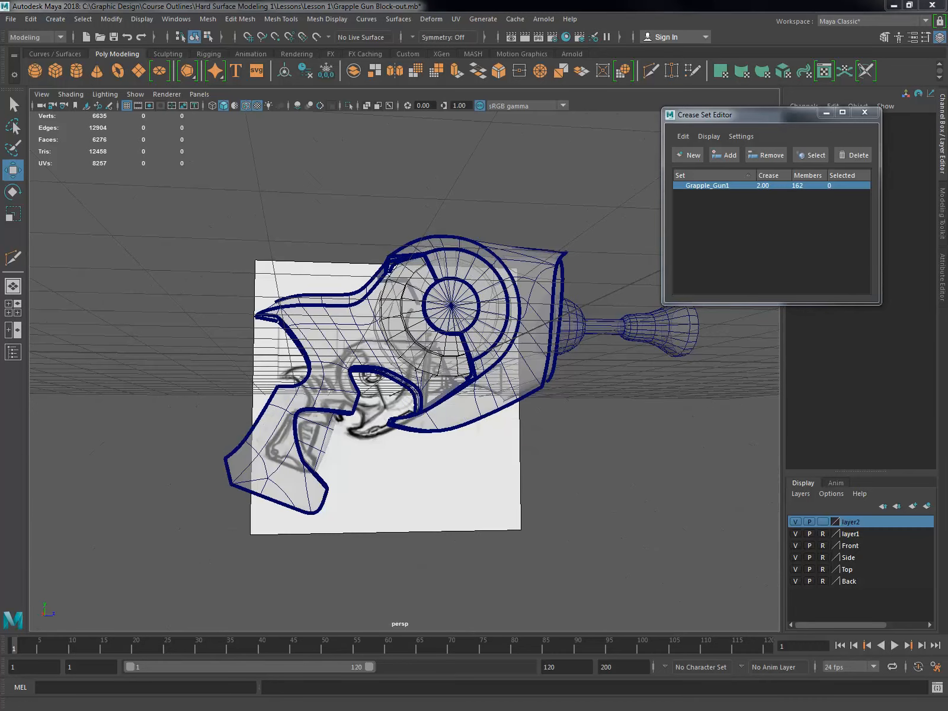
{"action": "left_click", "coordinate": [865, 112]}
Step: In the side view, reposition an underside vertex between the hook and the front corner to follow the sketch
{"action": "left_click_drag", "start_coordinate": [451, 415], "coordinate": [396, 466], "text": "alt"}
{"action": "key", "text": "space"}
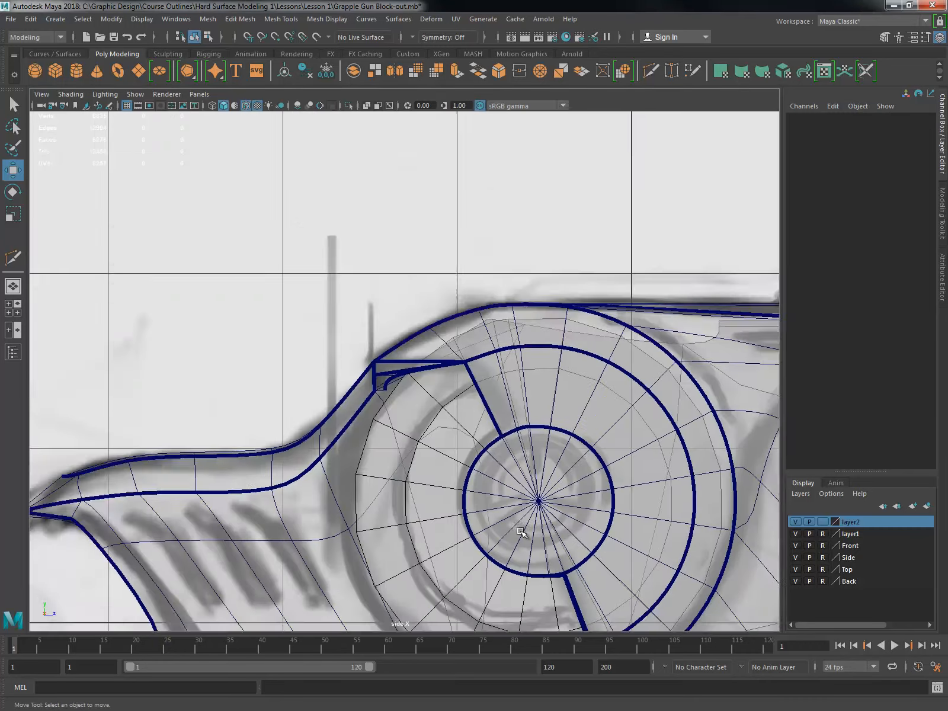
{"action": "right_click_drag", "start_coordinate": [533, 415], "coordinate": [468, 500], "text": "alt"}
{"action": "left_click", "coordinate": [448, 486]}
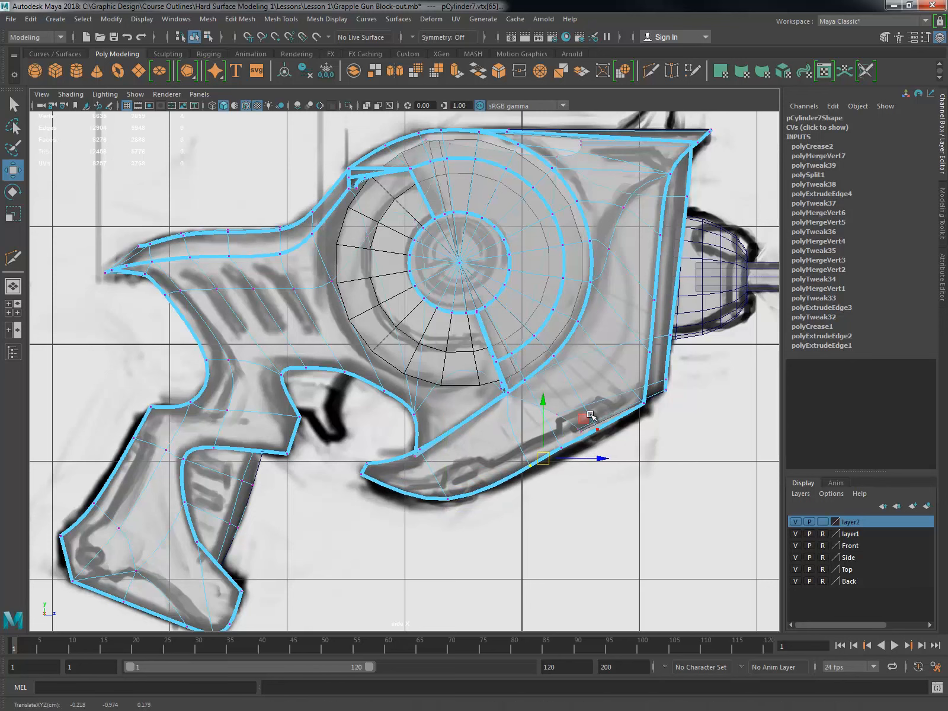
{"action": "left_click_drag", "start_coordinate": [542, 462], "coordinate": [534, 467]}
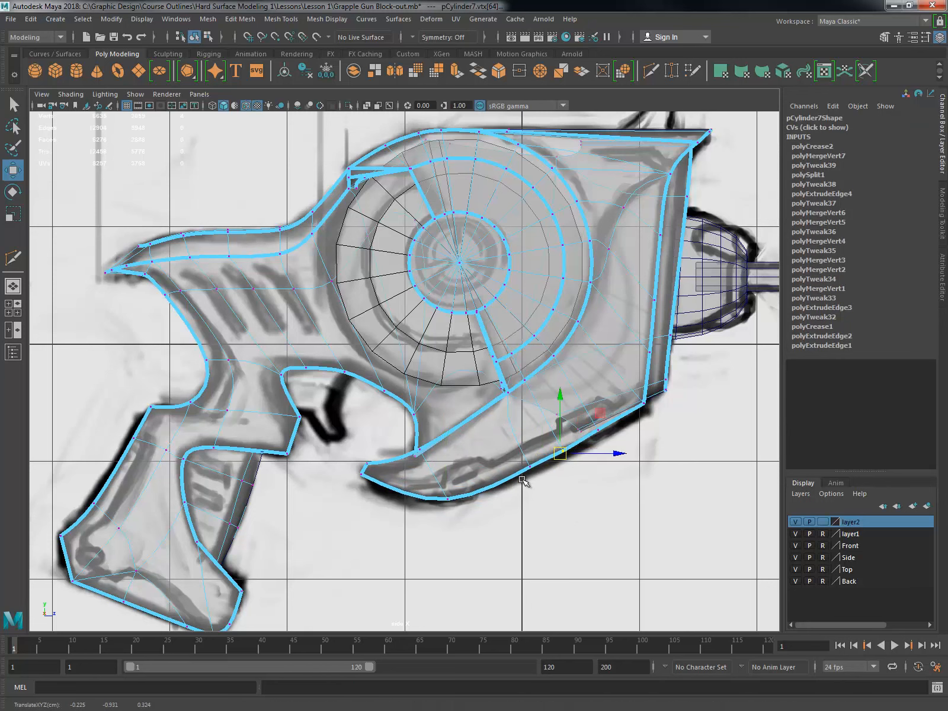
Step: Fine-tune the vertices along the body's lower edge and front corner against the side reference sketch
{"action": "key", "text": "F8"}
{"action": "right_click_drag", "start_coordinate": [530, 462], "coordinate": [544, 518], "text": "alt"}
{"action": "right_click_drag", "start_coordinate": [551, 357], "coordinate": [493, 357]}
{"action": "key", "text": "space"}
{"action": "key", "text": "space"}
{"action": "left_click_drag", "start_coordinate": [552, 510], "coordinate": [554, 509], "text": "alt"}
{"action": "key", "text": "space"}
{"action": "key", "text": "space"}
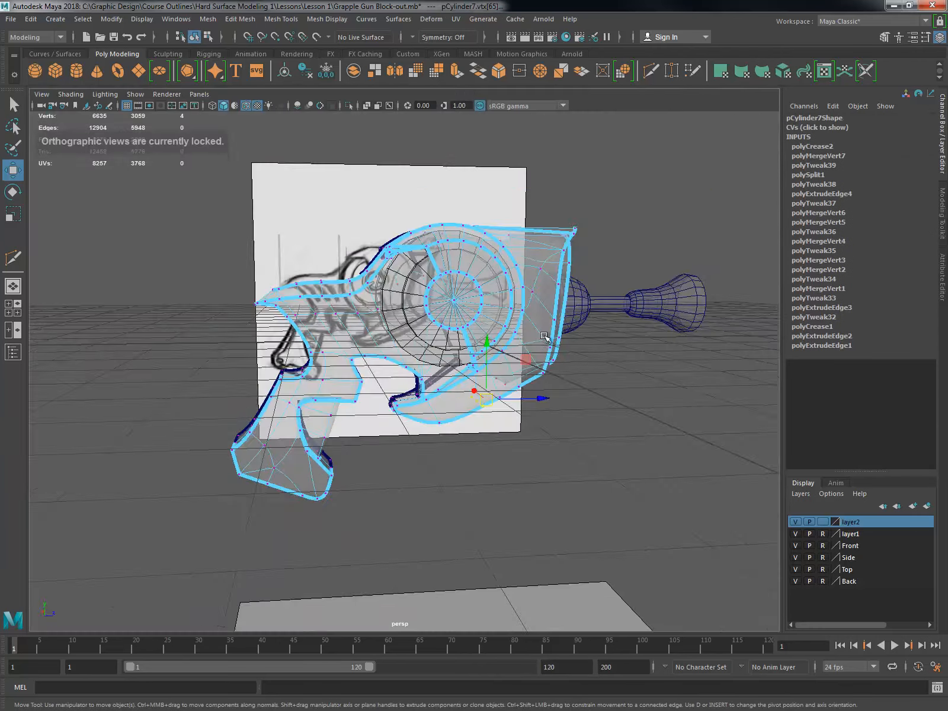
{"action": "key", "text": "space"}
{"action": "key", "text": "space"}
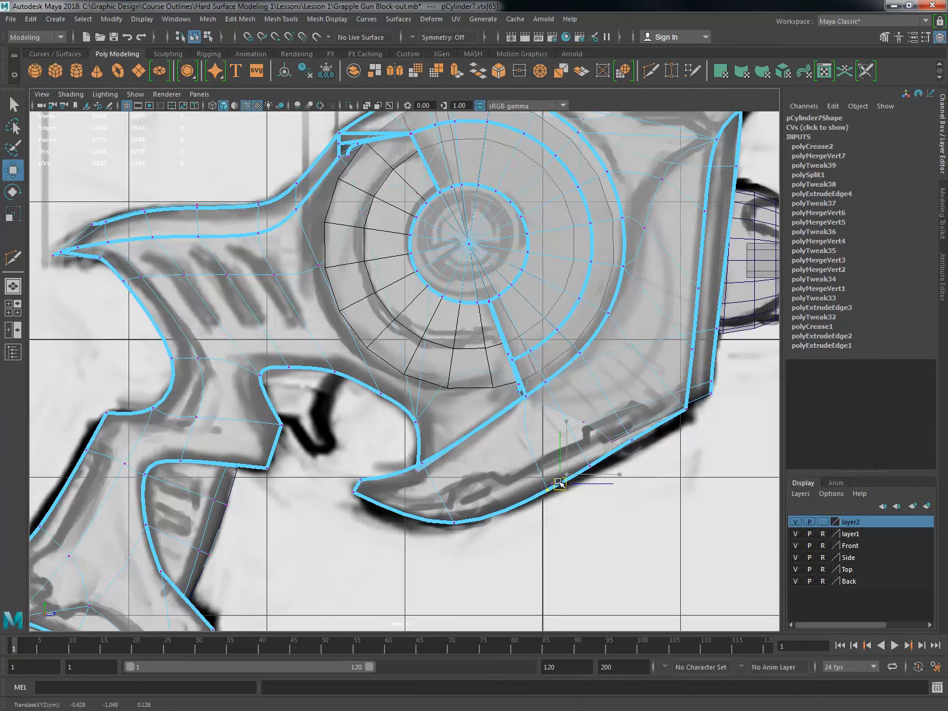
{"action": "left_click_drag", "start_coordinate": [558, 487], "coordinate": [557, 486]}
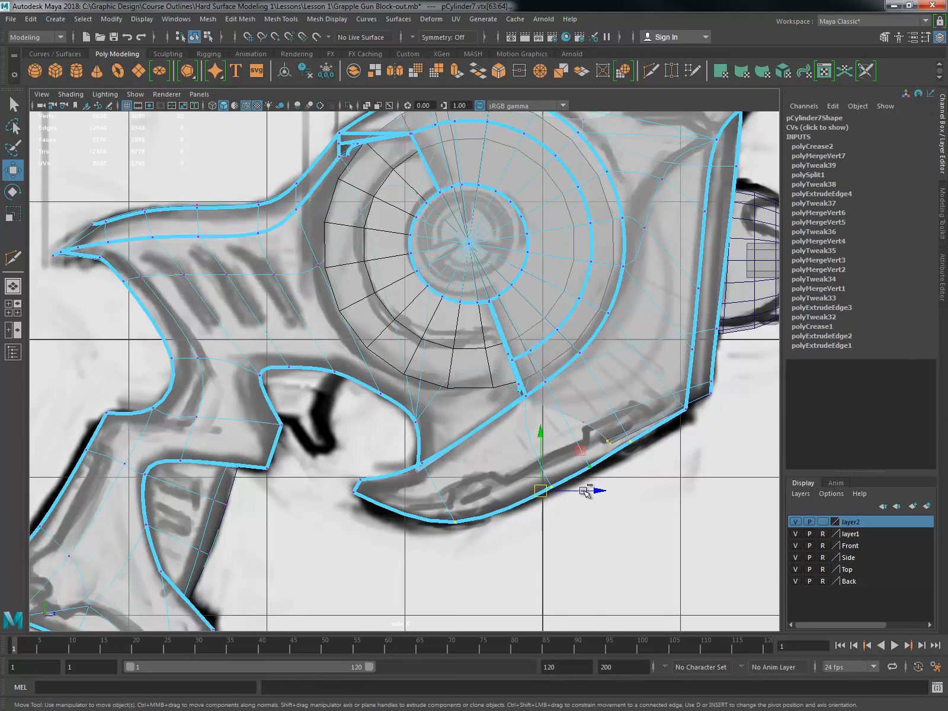
{"action": "left_click", "coordinate": [538, 499]}
{"action": "left_click", "coordinate": [585, 469]}
{"action": "left_click_drag", "start_coordinate": [569, 421], "coordinate": [567, 451]}
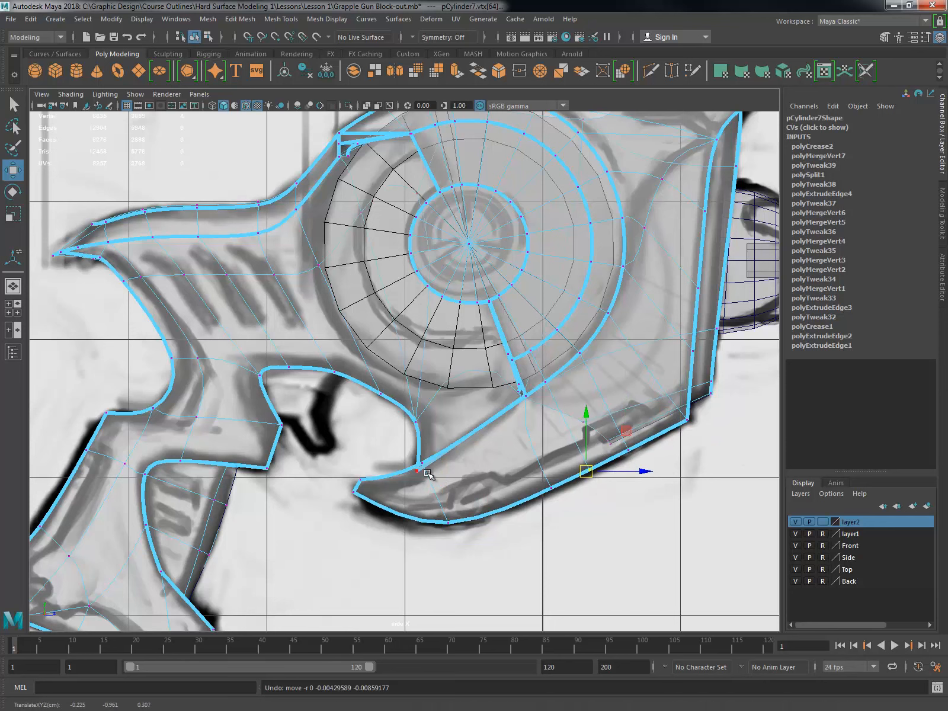
Step: Adjust the vertices at the hook's tip and inner corner to match the side reference sketch
{"action": "left_click", "coordinate": [355, 491]}
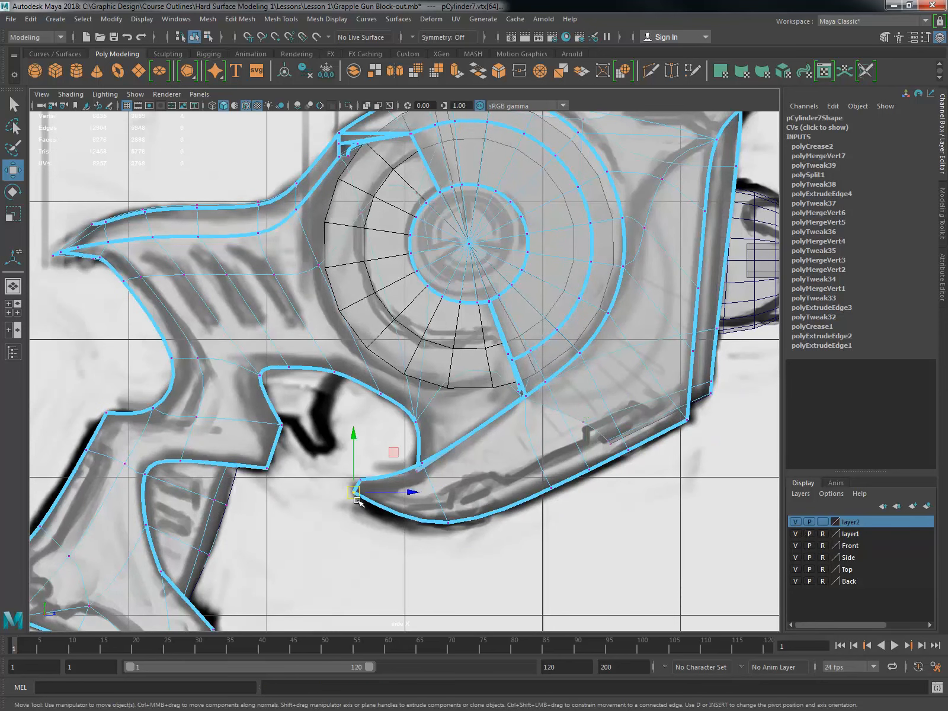
{"action": "scroll", "coordinate": [356, 501], "scroll_direction": "down", "scroll_amount": 5}
{"action": "scroll", "coordinate": [461, 512], "scroll_direction": "up", "scroll_amount": 4}
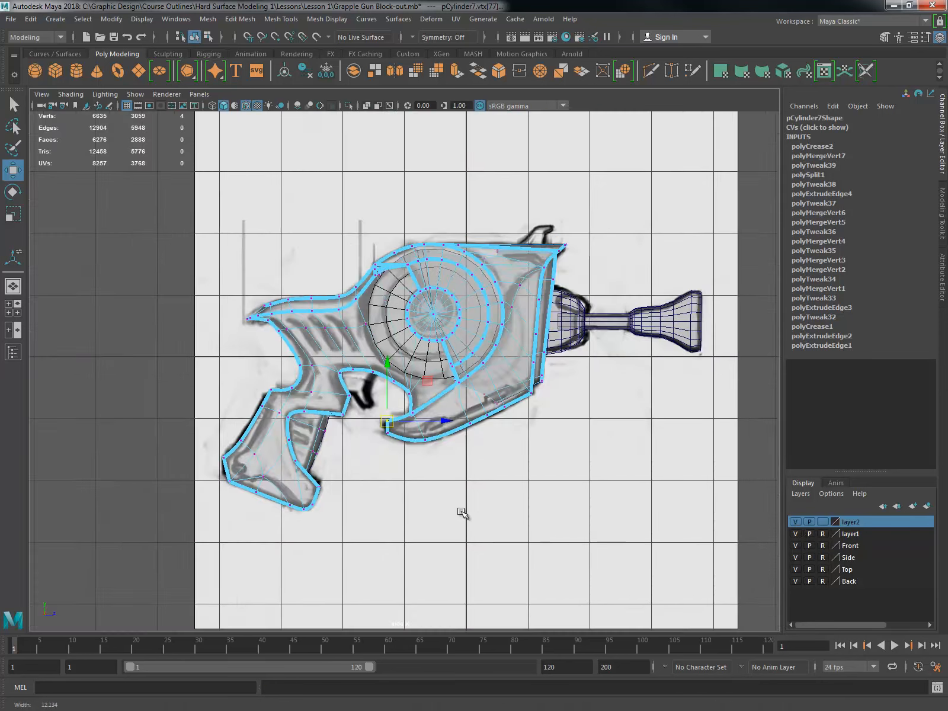
{"action": "scroll", "coordinate": [462, 468], "scroll_direction": "up", "scroll_amount": 2}
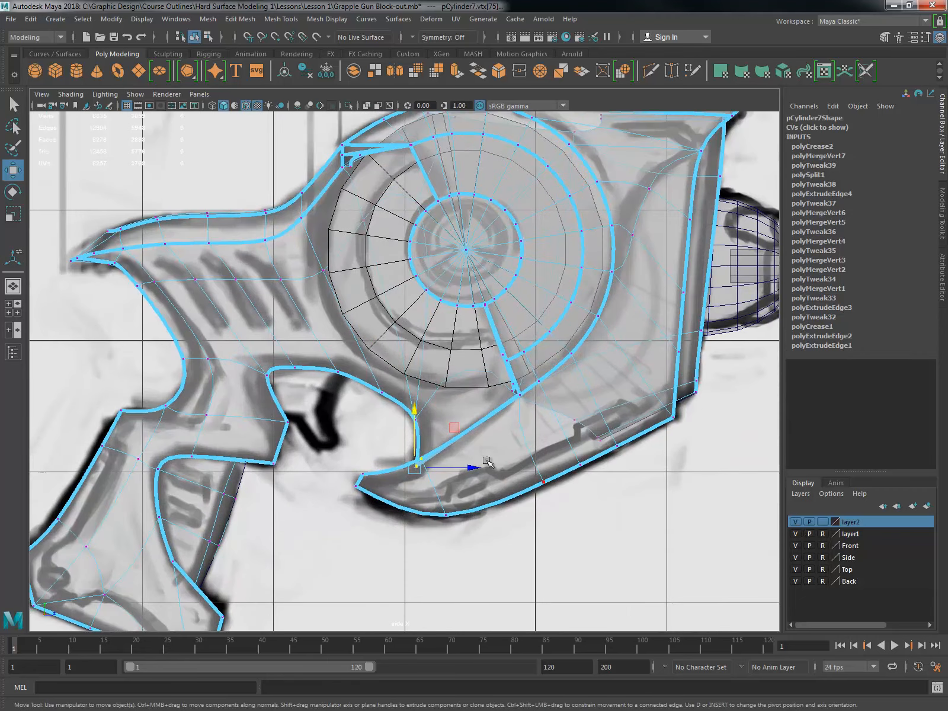
{"action": "key", "text": "space"}
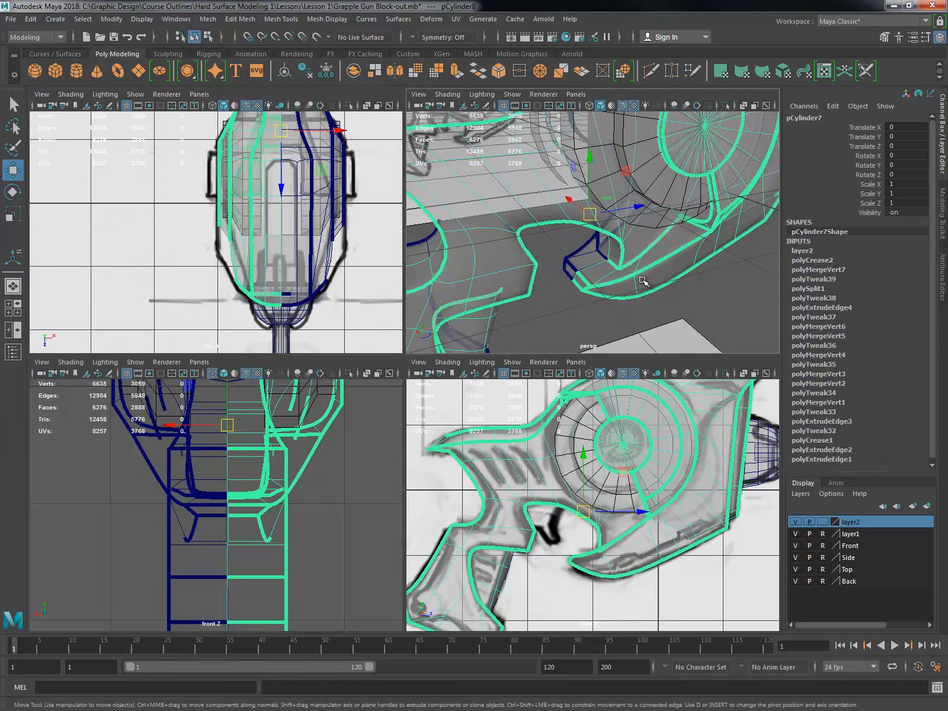
{"action": "key", "text": "space"}
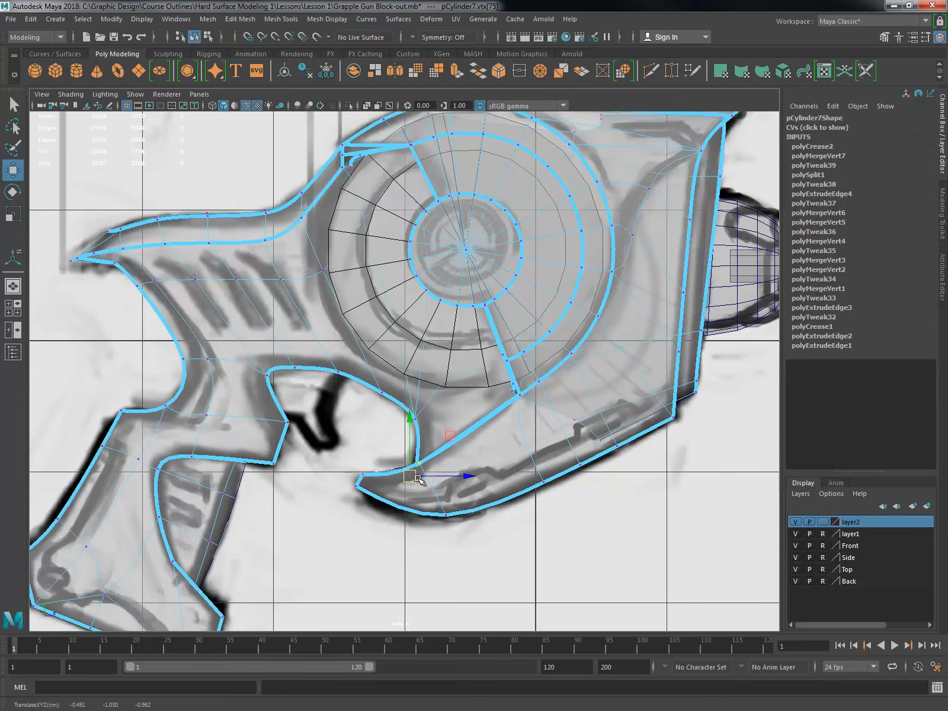
Step: Examine the edges where the hook joins the body beneath the side wheel from several perspective angles
{"action": "key", "text": "space"}
{"action": "left_click_drag", "start_coordinate": [685, 285], "coordinate": [629, 252], "text": "alt"}
{"action": "right_click_drag", "start_coordinate": [616, 248], "coordinate": [616, 219]}
{"action": "left_click", "coordinate": [595, 237]}
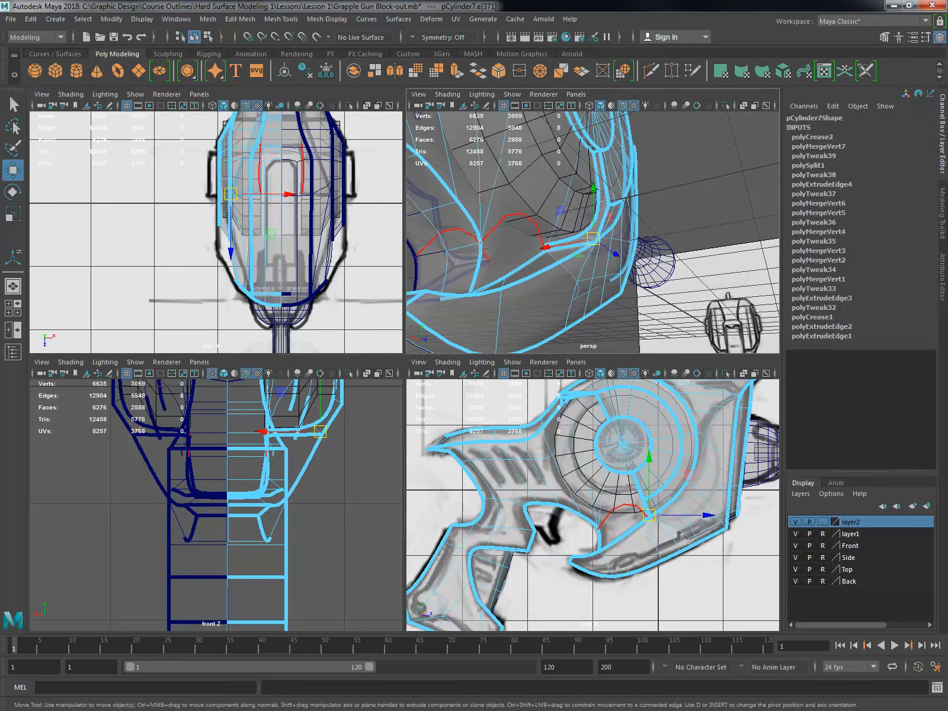
{"action": "left_click", "coordinate": [661, 205]}
{"action": "left_click", "coordinate": [603, 212]}
{"action": "left_click", "coordinate": [667, 199]}
{"action": "left_click_drag", "start_coordinate": [666, 198], "coordinate": [627, 283], "text": "alt"}
{"action": "double_click", "coordinate": [563, 189]}
{"action": "left_click", "coordinate": [599, 218]}
{"action": "right_click_drag", "start_coordinate": [627, 282], "coordinate": [544, 290], "text": "alt"}
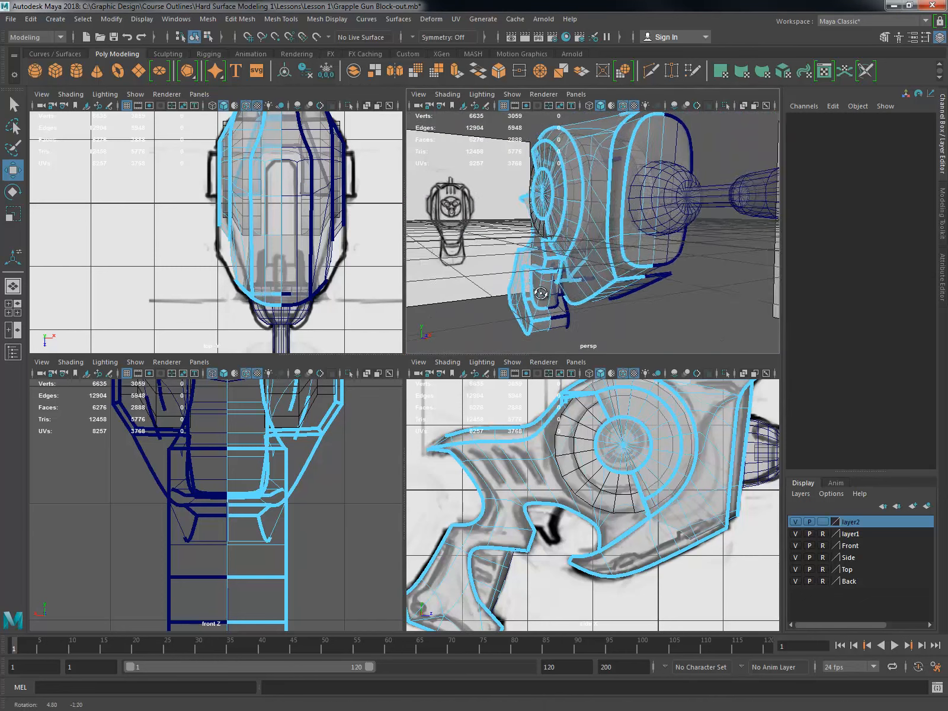
{"action": "left_click_drag", "start_coordinate": [544, 290], "coordinate": [528, 292], "text": "alt"}
Step: Switch the front viewport to the back view with its shaded reference sketch and frame the grip there and in the side view
{"action": "right_click_drag", "start_coordinate": [373, 483], "coordinate": [304, 499], "text": "alt"}
{"action": "mouse_move", "coordinate": [336, 481]}
{"action": "middle_mouse_down", "text": "alt"}
{"action": "mouse_move", "coordinate": [329, 533]}
{"action": "mouse_move", "coordinate": [329, 468]}
{"action": "middle_mouse_up", "text": "alt"}
{"action": "left_click", "coordinate": [71, 362]}
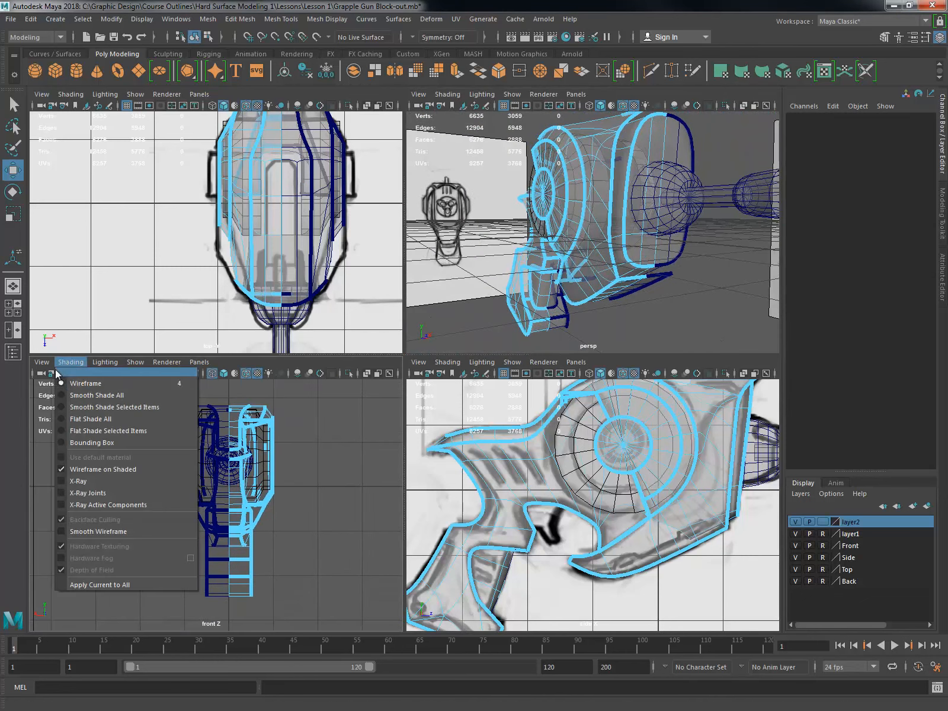
{"action": "mouse_move", "coordinate": [148, 561]}
{"action": "left_click", "coordinate": [243, 587]}
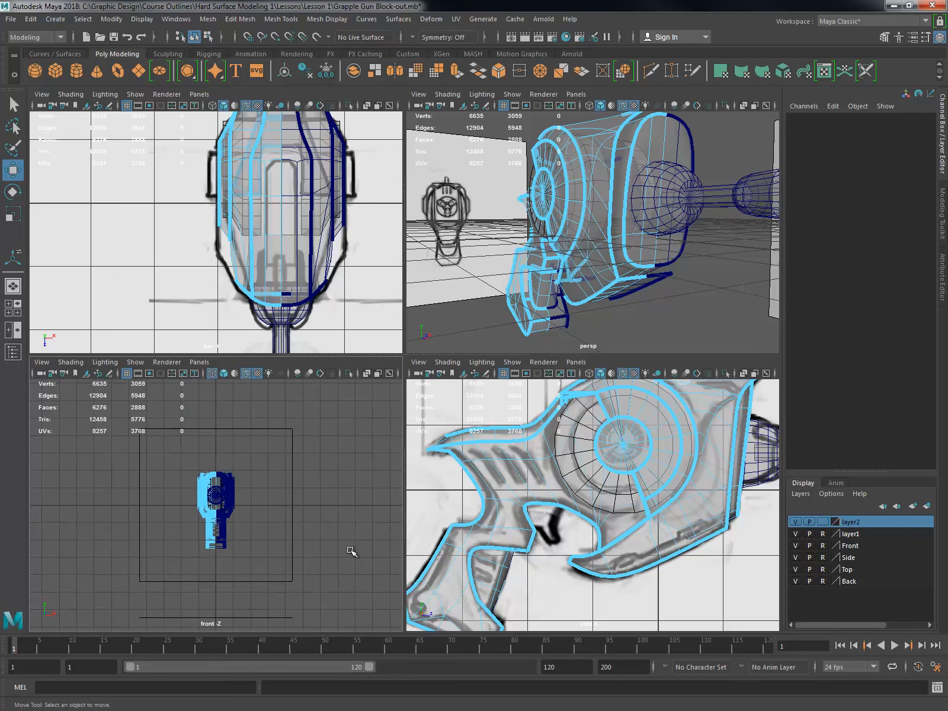
{"action": "scroll", "coordinate": [349, 555], "scroll_direction": "up", "scroll_amount": 5}
{"action": "middle_click_drag", "start_coordinate": [473, 551], "coordinate": [555, 509], "text": "alt"}
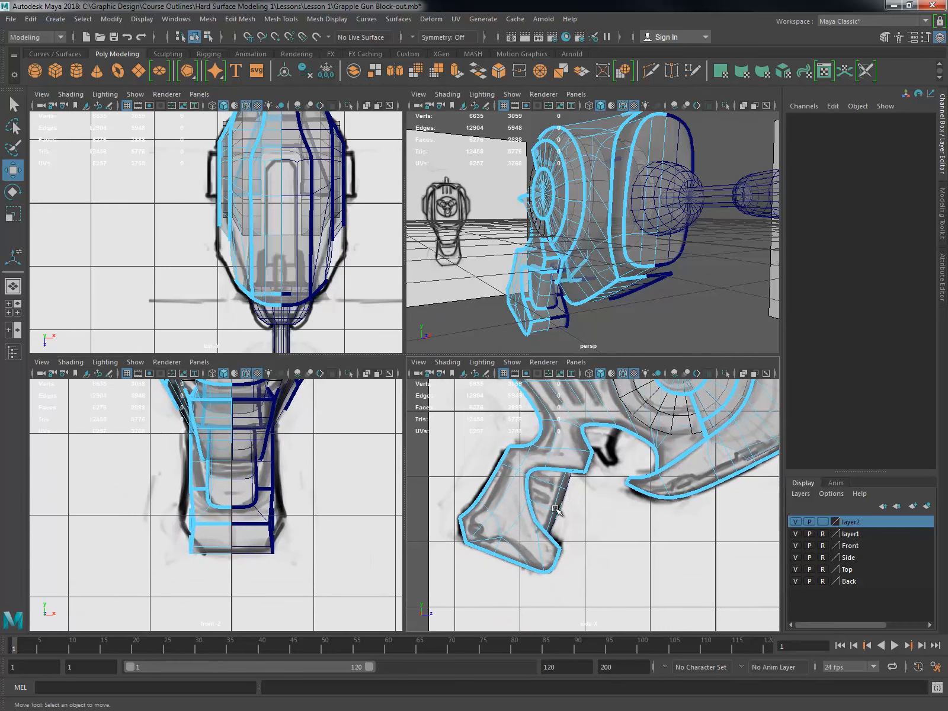
Step: Move the side corner vertices of the grip's base outward to match the back reference sketch
{"action": "left_click", "coordinate": [246, 548]}
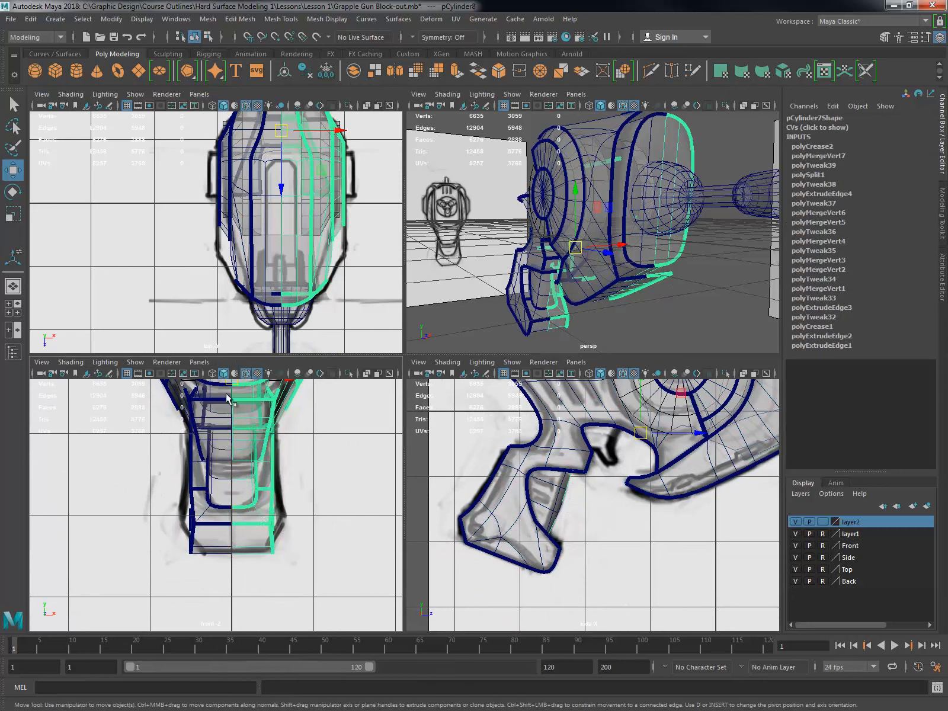
{"action": "key", "text": "f"}
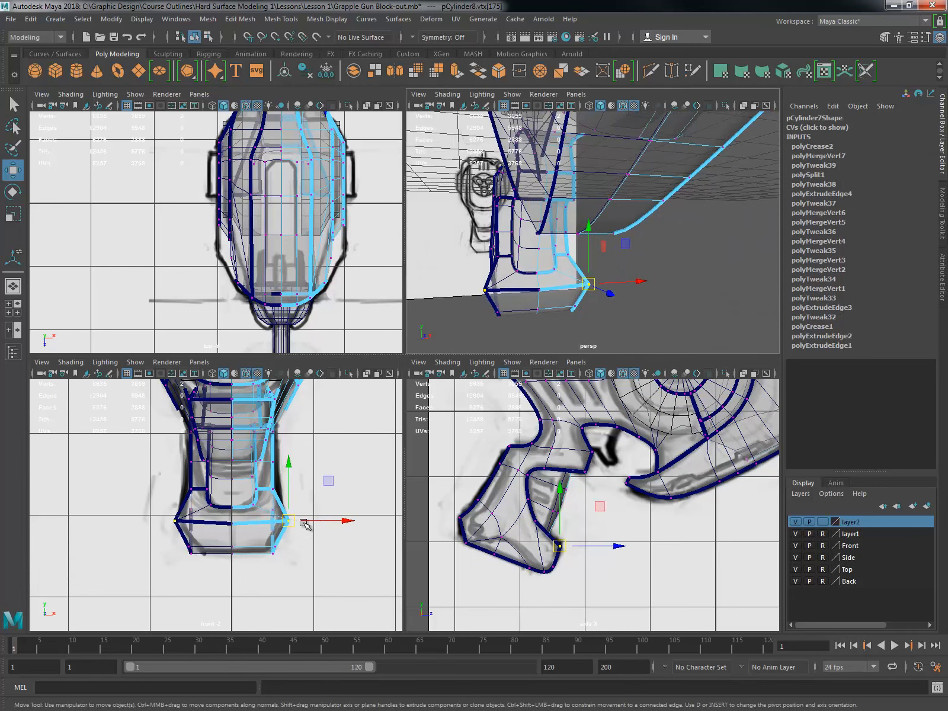
{"action": "left_click_drag", "start_coordinate": [314, 521], "coordinate": [304, 522]}
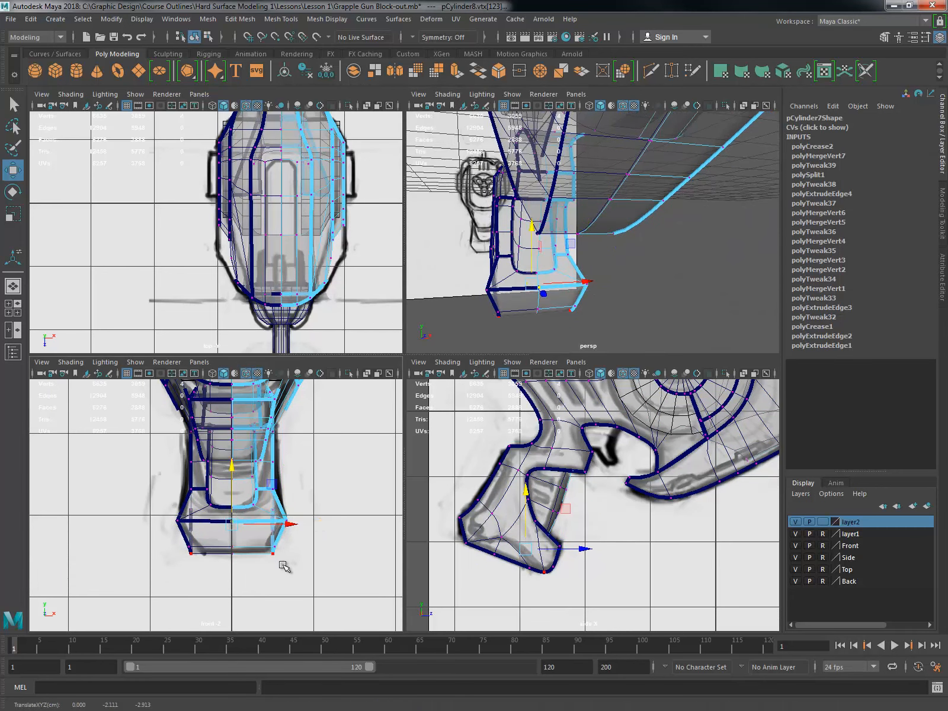
Step: Move the grip's bottom corner vertices inward so the base tapers like the back reference sketch
{"action": "scroll", "coordinate": [285, 567], "scroll_direction": "up", "scroll_amount": 3}
{"action": "middle_click_drag", "start_coordinate": [285, 567], "coordinate": [314, 501], "text": "alt"}
{"action": "left_click", "coordinate": [214, 512]}
{"action": "right_click_drag", "start_coordinate": [218, 512], "coordinate": [169, 359]}
{"action": "left_click_drag", "start_coordinate": [191, 491], "coordinate": [277, 510]}
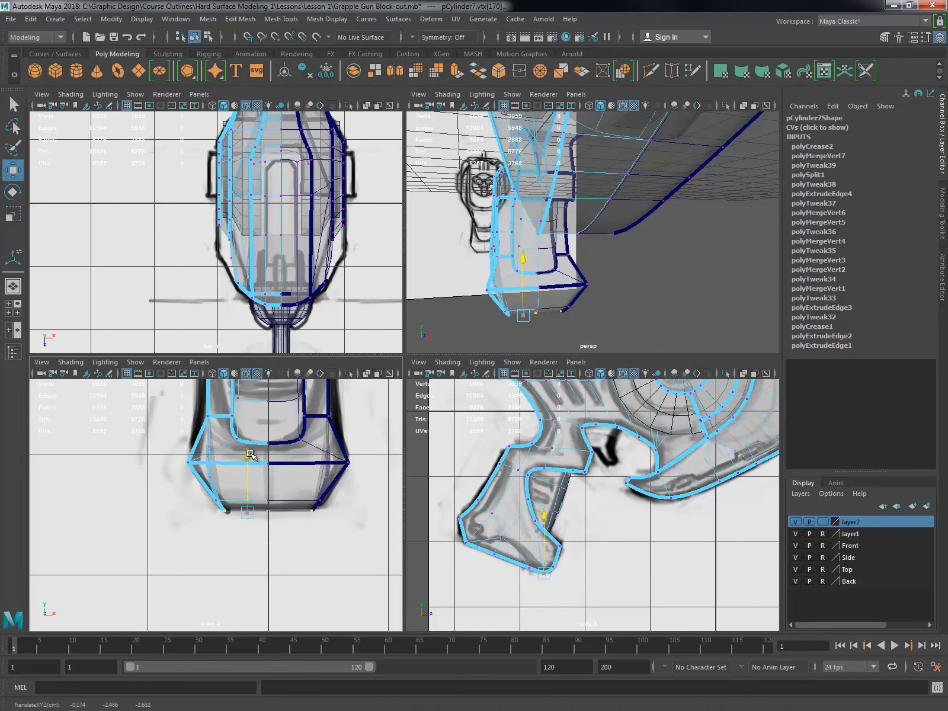
{"action": "middle_click_drag", "start_coordinate": [320, 483], "coordinate": [324, 546], "text": "alt"}
{"action": "left_click", "coordinate": [345, 505]}
{"action": "right_click_drag", "start_coordinate": [354, 491], "coordinate": [334, 483]}
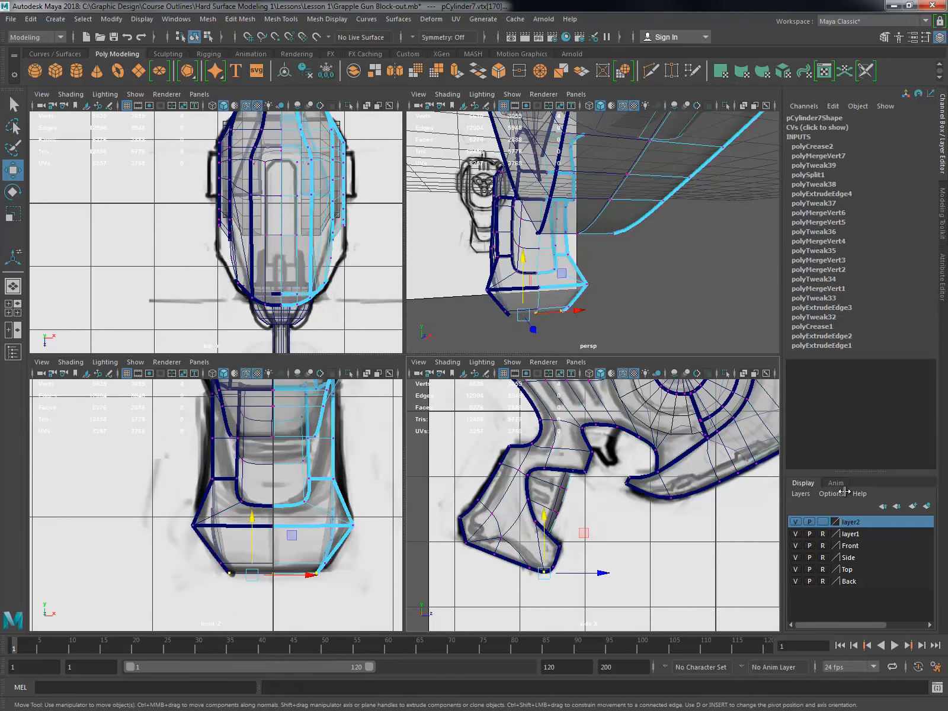
Step: Reposition the side vertices of the grip above its base to follow the back sketch's outline
{"action": "middle_click_drag", "start_coordinate": [274, 474], "coordinate": [322, 531], "text": "alt"}
{"action": "left_click", "coordinate": [321, 531]}
{"action": "right_click_drag", "start_coordinate": [269, 521], "coordinate": [219, 361]}
{"action": "left_click_drag", "start_coordinate": [238, 514], "coordinate": [273, 548]}
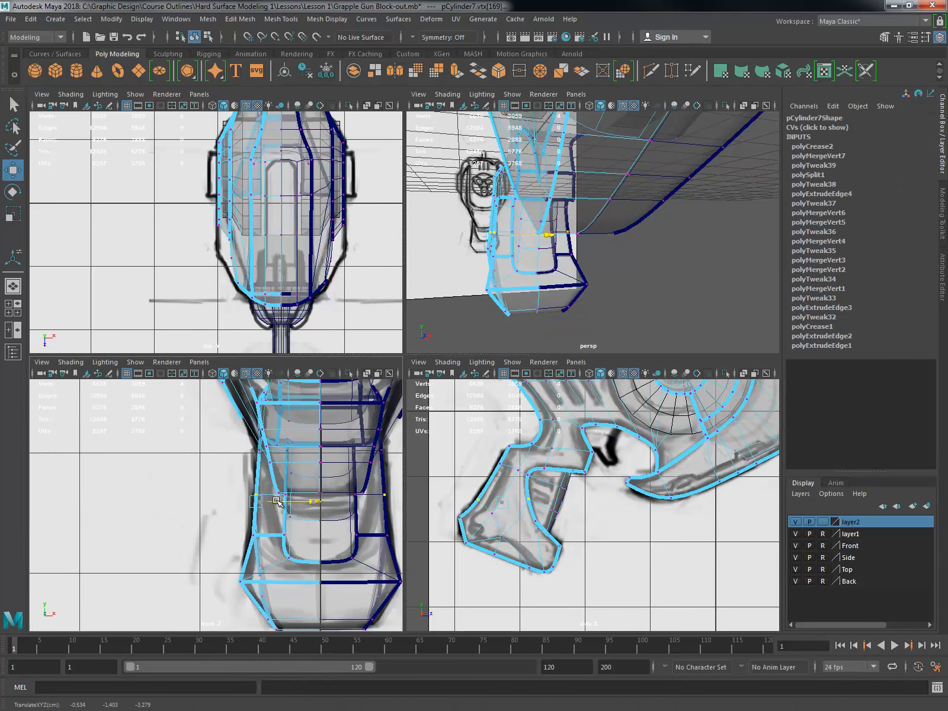
{"action": "left_click_drag", "start_coordinate": [614, 289], "coordinate": [554, 295], "text": "alt"}
{"action": "middle_click_drag", "start_coordinate": [269, 591], "coordinate": [272, 529], "text": "alt"}
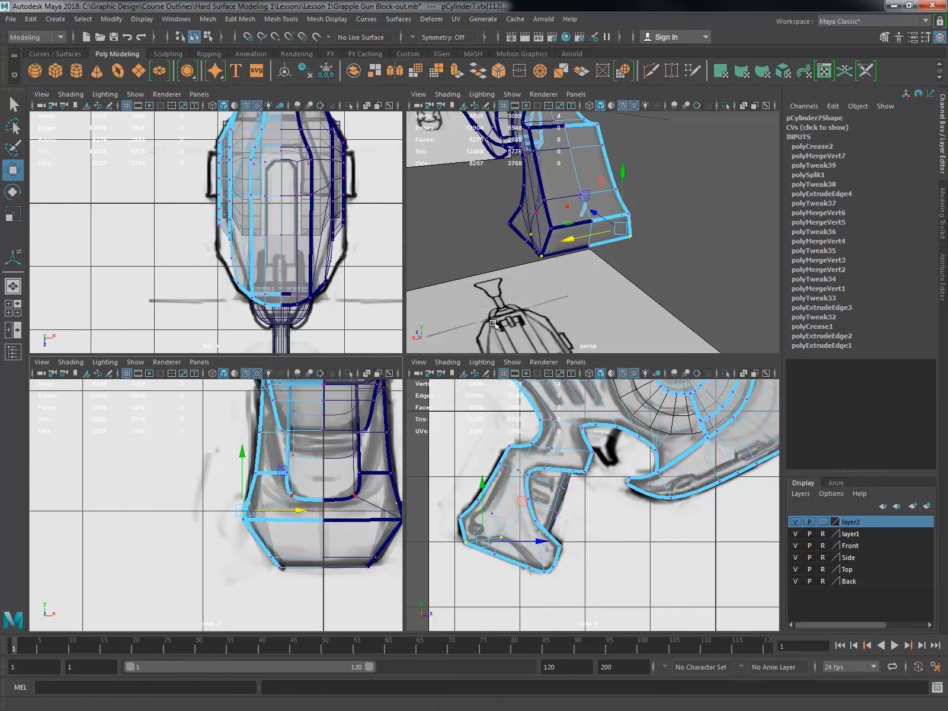
Step: Select the curved edge line across the lower side of the grip and crease it
{"action": "left_click_drag", "start_coordinate": [493, 323], "coordinate": [547, 186], "text": "alt"}
{"action": "left_click_drag", "start_coordinate": [613, 215], "coordinate": [664, 294], "text": "alt"}
{"action": "key", "text": "space"}
{"action": "right_click_drag", "start_coordinate": [415, 382], "coordinate": [357, 392], "text": "alt"}
{"action": "left_click_drag", "start_coordinate": [357, 392], "coordinate": [505, 432], "text": "alt"}
{"action": "right_click_drag", "start_coordinate": [506, 432], "coordinate": [560, 432], "text": "alt"}
{"action": "right_click_drag", "start_coordinate": [423, 403], "coordinate": [423, 364]}
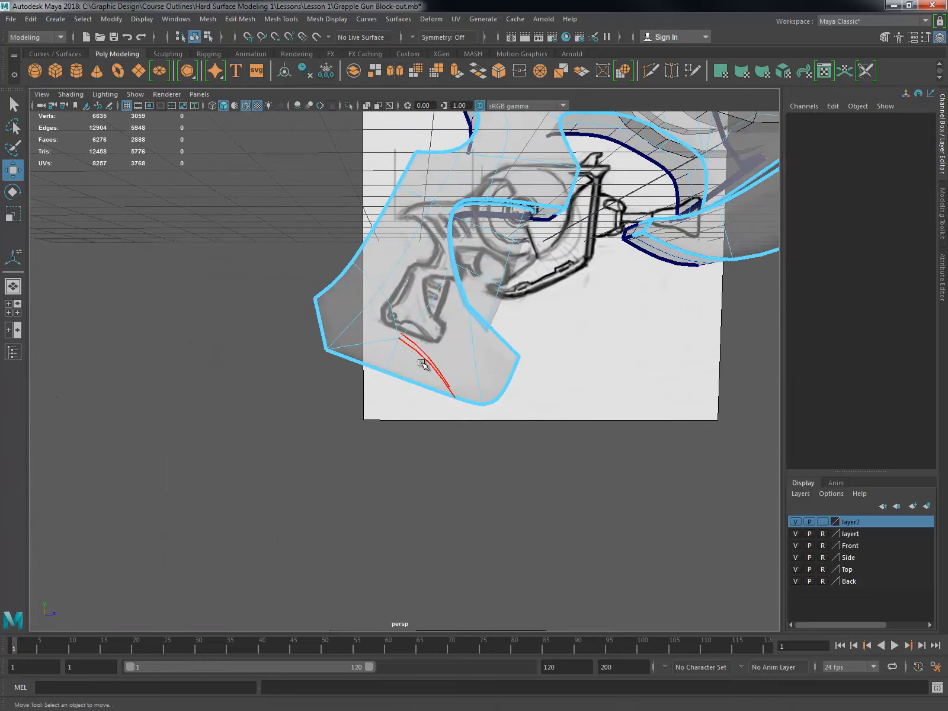
{"action": "double_click", "coordinate": [372, 338]}
{"action": "left_click", "coordinate": [260, 443]}
Step: Cut a new edge across the grip's side with Multi-Cut and delete the unneeded edge above the lower crease line
{"action": "left_click_drag", "start_coordinate": [260, 443], "coordinate": [443, 431], "text": "alt"}
{"action": "right_click_drag", "start_coordinate": [443, 431], "coordinate": [354, 440], "text": "alt"}
{"action": "left_click_drag", "start_coordinate": [354, 439], "coordinate": [305, 358], "text": "alt"}
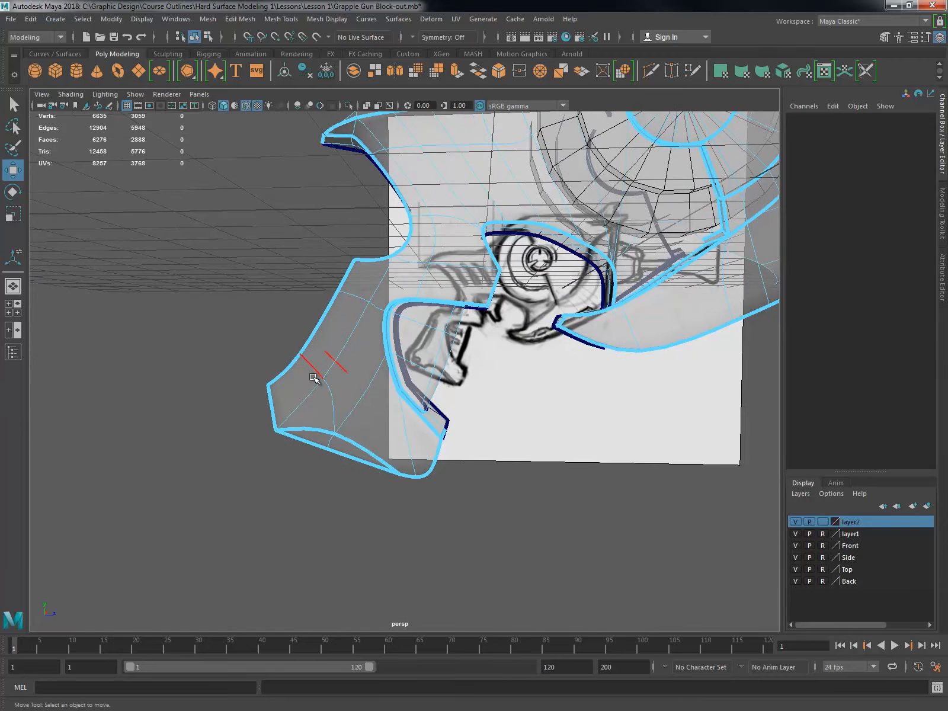
{"action": "right_click_drag", "start_coordinate": [305, 358], "coordinate": [249, 344], "text": "shift"}
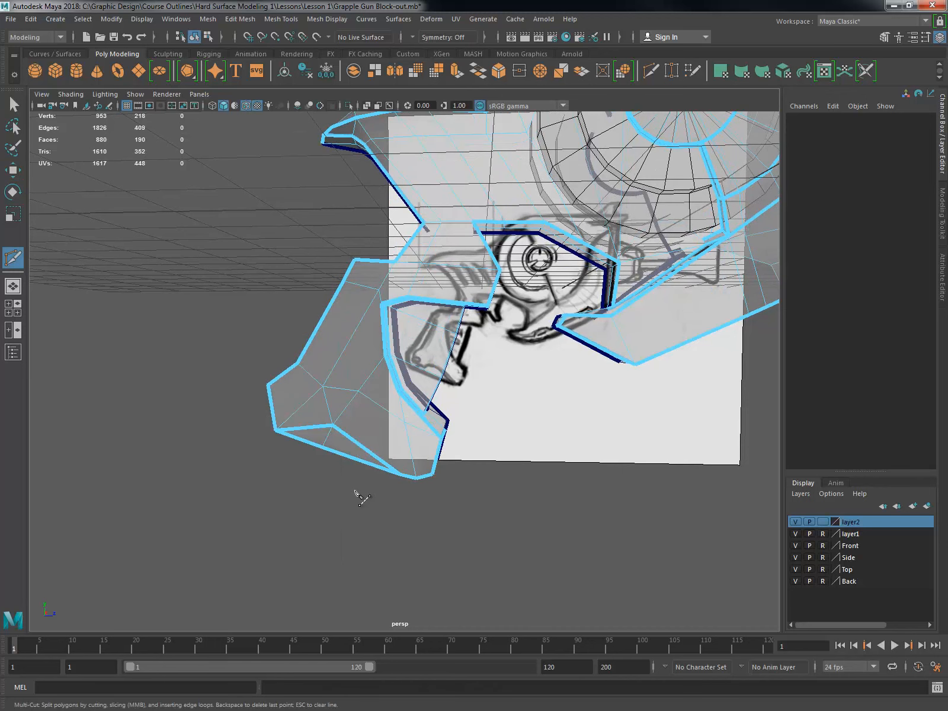
{"action": "key", "text": "w"}
{"action": "middle_click_drag", "start_coordinate": [354, 492], "coordinate": [368, 499], "text": "alt"}
{"action": "left_click", "coordinate": [342, 415]}
{"action": "key", "text": "Delete"}
Step: Cut an edge from the grip's lower crease line toward the front cut-out and merge the two neighbouring vertices
{"action": "mouse_move", "coordinate": [459, 464]}
{"action": "left_mouse_down", "text": "alt"}
{"action": "mouse_move", "coordinate": [437, 462]}
{"action": "mouse_move", "coordinate": [445, 449]}
{"action": "mouse_move", "coordinate": [430, 450]}
{"action": "mouse_move", "coordinate": [445, 450]}
{"action": "left_mouse_up", "text": "alt"}
{"action": "right_click_drag", "start_coordinate": [444, 451], "coordinate": [361, 448], "text": "alt"}
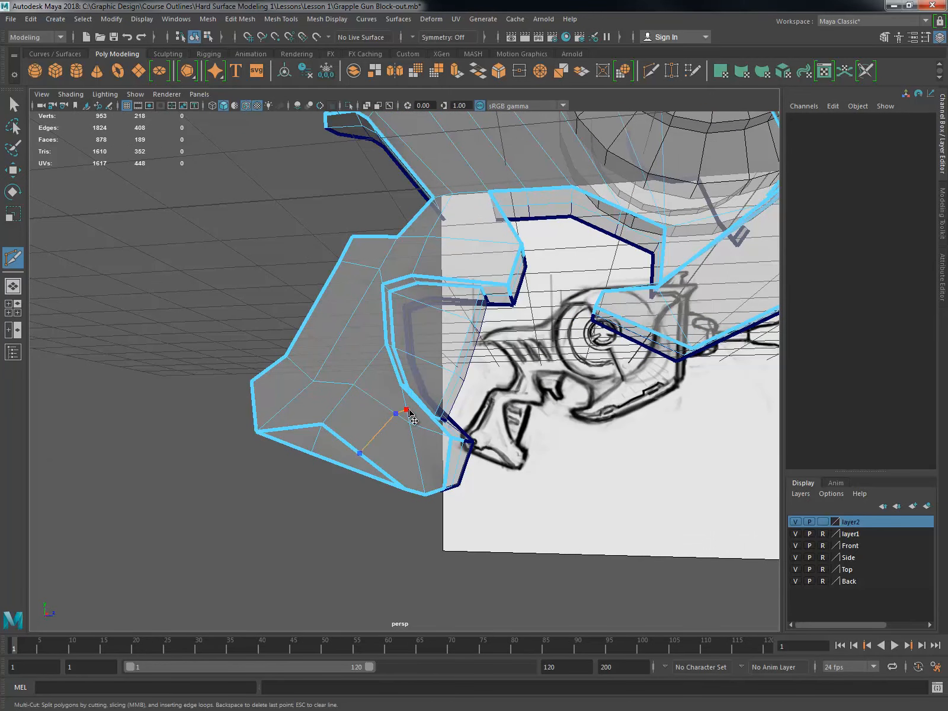
{"action": "middle_click_drag", "start_coordinate": [403, 411], "coordinate": [387, 411], "text": "alt"}
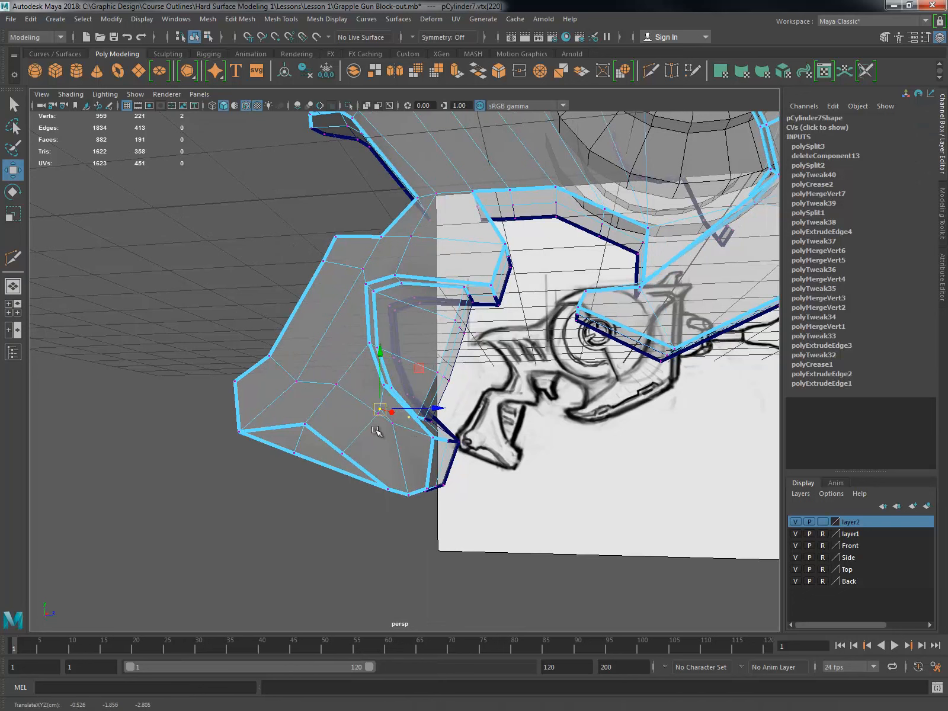
{"action": "left_click", "coordinate": [440, 73]}
{"action": "left_click_drag", "start_coordinate": [421, 441], "coordinate": [445, 476], "text": "alt"}
Step: Turn on the smooth mesh preview and frame the lower grip in the side and perspective views
{"action": "key", "text": "3"}
{"action": "left_click_drag", "start_coordinate": [359, 457], "coordinate": [431, 526], "text": "alt"}
{"action": "key", "text": "space"}
{"action": "middle_click_drag", "start_coordinate": [570, 525], "coordinate": [611, 512], "text": "alt"}
{"action": "right_click_drag", "start_coordinate": [593, 514], "coordinate": [622, 514], "text": "alt"}
{"action": "middle_click_drag", "start_coordinate": [584, 504], "coordinate": [640, 491], "text": "alt"}
{"action": "left_click_drag", "start_coordinate": [634, 285], "coordinate": [584, 290], "text": "alt"}
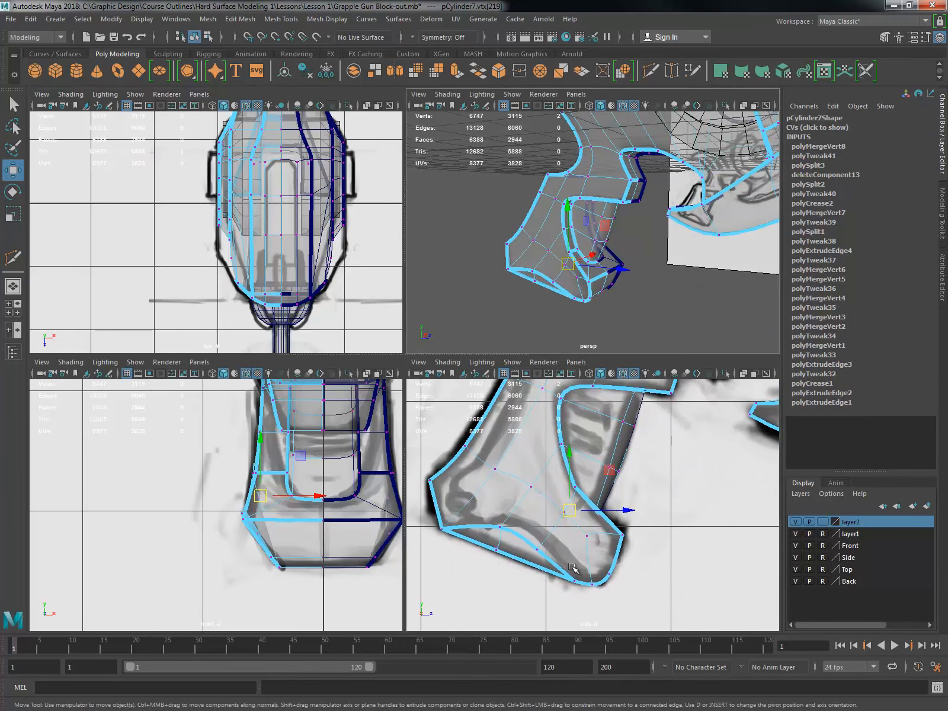
Step: Move the side vertices beside the grip's front cut-out outward in width, one selection at a time
{"action": "right_click_drag", "start_coordinate": [576, 545], "coordinate": [526, 515]}
{"action": "left_click", "coordinate": [584, 536]}
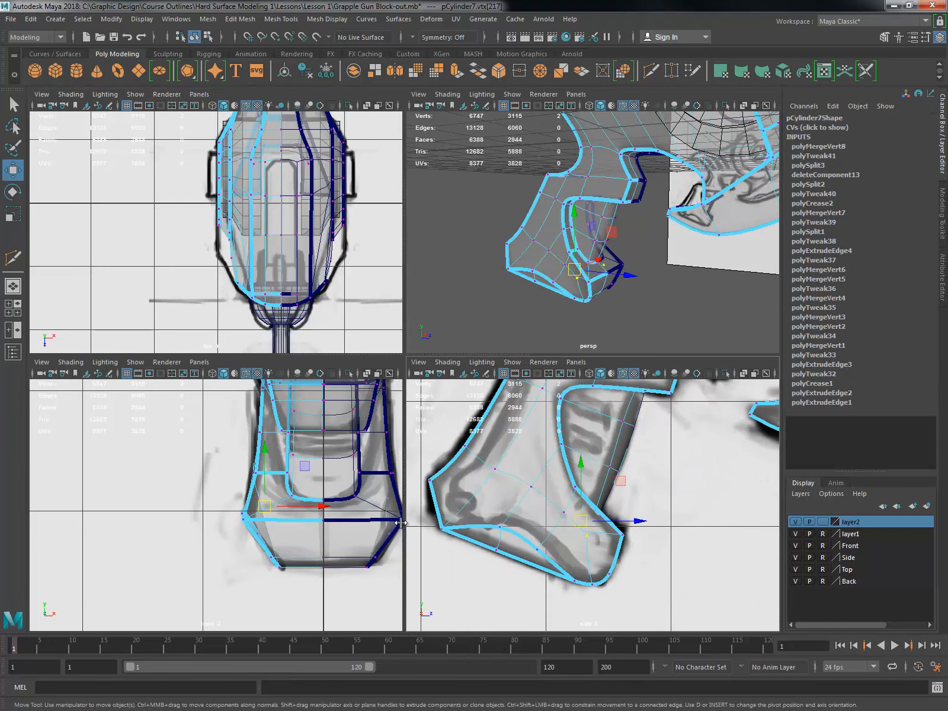
{"action": "left_click_drag", "start_coordinate": [670, 264], "coordinate": [566, 272], "text": "alt"}
{"action": "left_click_drag", "start_coordinate": [551, 492], "coordinate": [576, 524]}
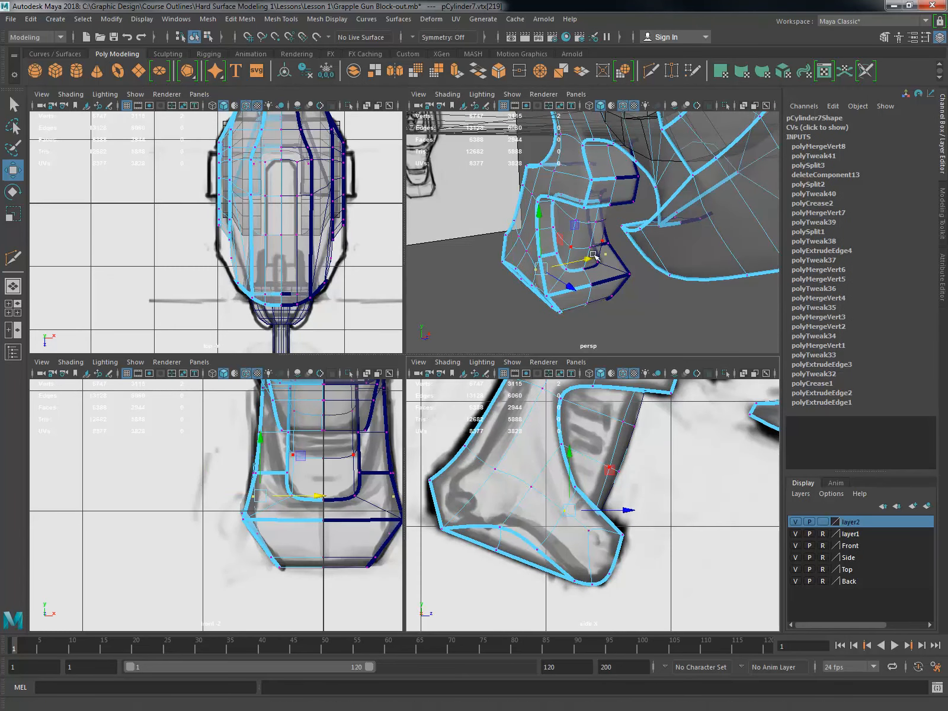
{"action": "left_click_drag", "start_coordinate": [592, 258], "coordinate": [575, 261]}
{"action": "left_click_drag", "start_coordinate": [516, 465], "coordinate": [544, 508]}
{"action": "left_click_drag", "start_coordinate": [567, 242], "coordinate": [549, 245]}
{"action": "left_click_drag", "start_coordinate": [553, 252], "coordinate": [704, 264], "text": "alt"}
Step: Select the vertices across the lower grip side, including the outline corners, and scale them into line along the width axis
{"action": "left_click", "coordinate": [554, 236]}
{"action": "right_click_drag", "start_coordinate": [704, 264], "coordinate": [734, 274], "text": "alt"}
{"action": "left_click", "coordinate": [561, 250], "text": "shift"}
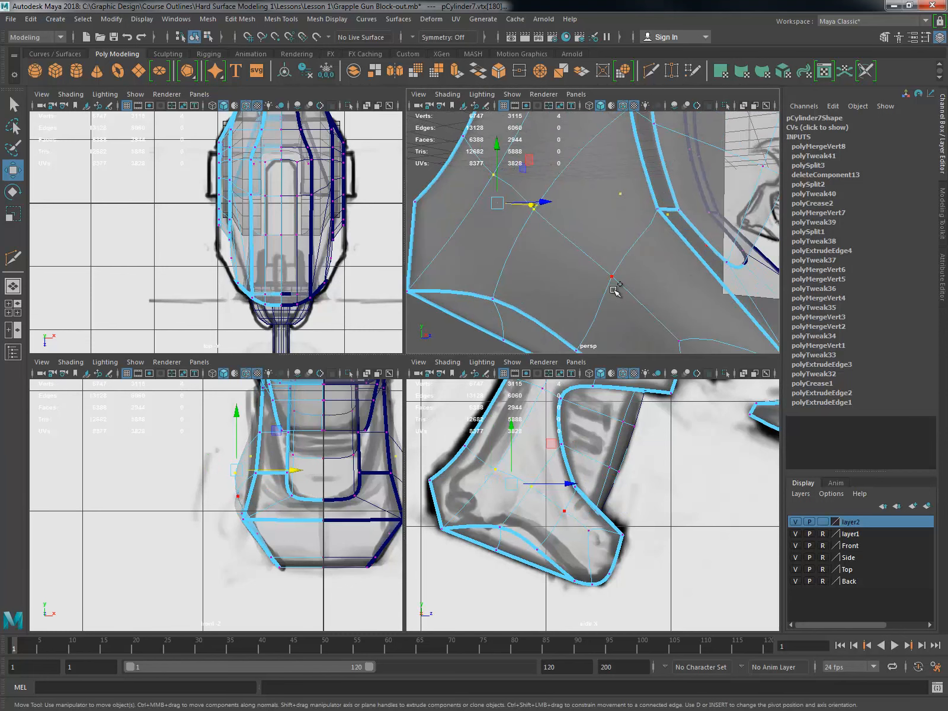
{"action": "left_click", "coordinate": [616, 289], "text": "shift"}
{"action": "middle_click_drag", "start_coordinate": [625, 296], "coordinate": [605, 178], "text": "alt"}
{"action": "left_click", "coordinate": [643, 203], "text": "shift"}
{"action": "left_click_drag", "start_coordinate": [652, 208], "coordinate": [664, 215], "text": "alt"}
{"action": "left_click", "coordinate": [724, 220], "text": "shift"}
{"action": "left_click_drag", "start_coordinate": [719, 230], "coordinate": [664, 238], "text": "alt"}
{"action": "left_click", "coordinate": [620, 189], "text": "shift"}
{"action": "key", "text": "r"}
{"action": "left_click_drag", "start_coordinate": [289, 483], "coordinate": [262, 472]}
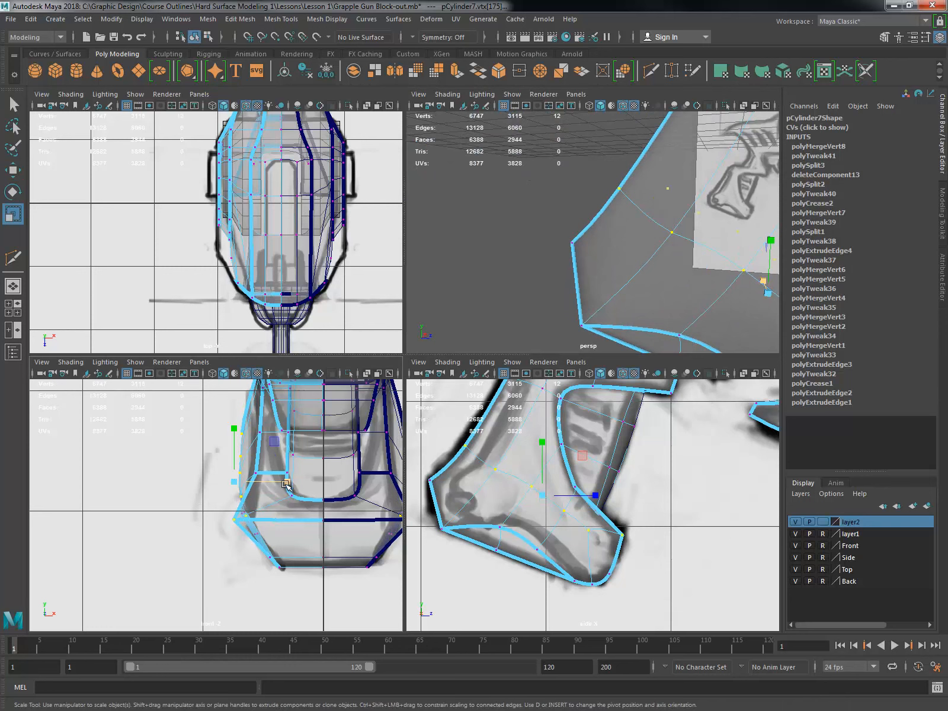
{"action": "right_click_drag", "start_coordinate": [658, 276], "coordinate": [611, 261], "text": "alt"}
{"action": "left_click_drag", "start_coordinate": [610, 261], "coordinate": [563, 266], "text": "alt"}
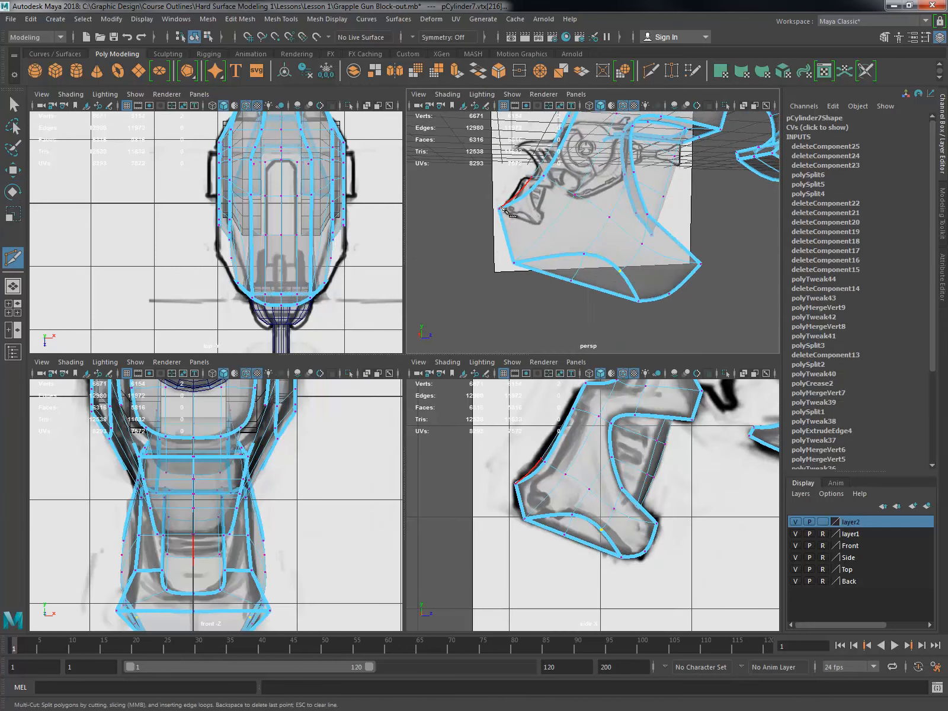
Step: Cut two new edges across the lower grip side with Multi-Cut and delete the leftover edge at the rear
{"action": "left_click_drag", "start_coordinate": [502, 208], "coordinate": [503, 226], "text": "alt"}
{"action": "left_click_drag", "start_coordinate": [580, 208], "coordinate": [545, 212], "text": "alt"}
{"action": "left_click", "coordinate": [567, 212]}
{"action": "right_click", "coordinate": [614, 219]}
{"action": "left_click", "coordinate": [581, 190]}
{"action": "left_click", "coordinate": [614, 198]}
{"action": "left_click", "coordinate": [645, 229]}
{"action": "right_click", "coordinate": [645, 229]}
{"action": "key", "text": "w"}
{"action": "left_click", "coordinate": [546, 200]}
{"action": "key", "text": "Delete"}
Step: Select the edges running across the lower grip side from the rear corner to the front tip and crease them
{"action": "left_click", "coordinate": [538, 215]}
{"action": "left_click", "coordinate": [577, 219], "text": "shift"}
{"action": "left_click", "coordinate": [621, 236], "text": "shift"}
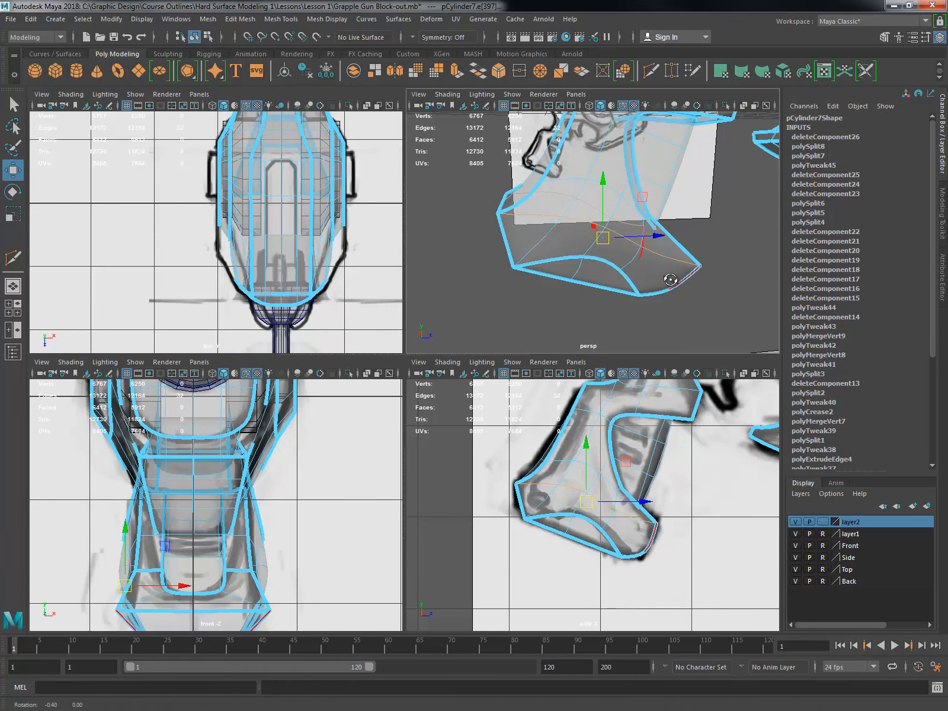
{"action": "middle_click_drag", "start_coordinate": [320, 278], "coordinate": [421, 318]}
{"action": "key", "text": "w"}
{"action": "left_click_drag", "start_coordinate": [664, 255], "coordinate": [548, 207], "text": "alt"}
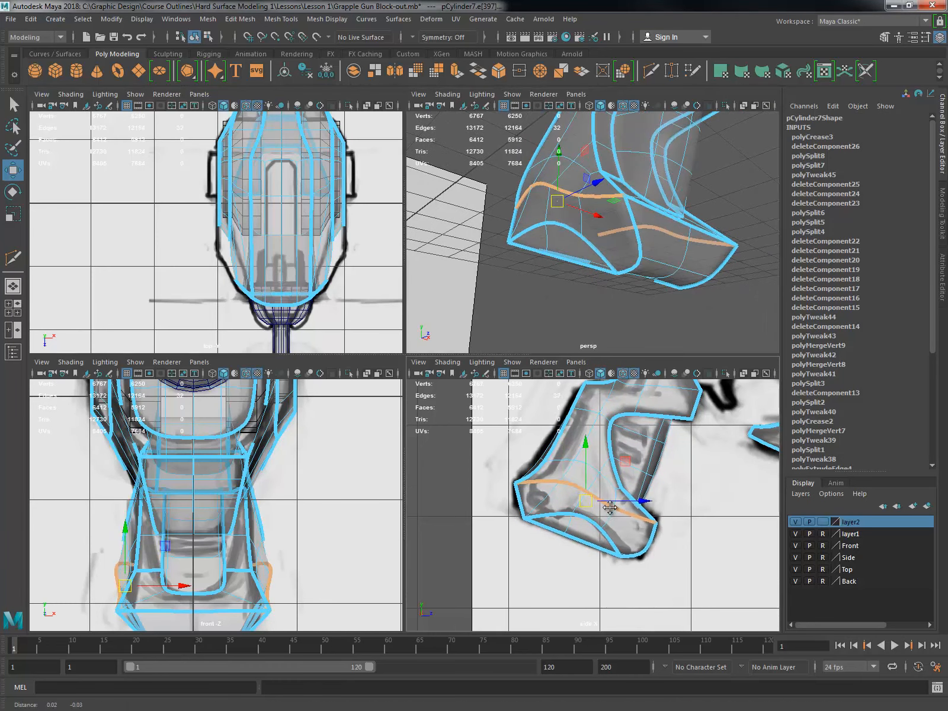
Step: Select the vertices of the new crease line, from rear corner to front tip, and scale them into a straight line
{"action": "middle_click_drag", "start_coordinate": [611, 510], "coordinate": [590, 480], "text": "alt"}
{"action": "middle_click_drag", "start_coordinate": [165, 602], "coordinate": [247, 514], "text": "alt"}
{"action": "right_click_drag", "start_coordinate": [196, 444], "coordinate": [172, 453]}
{"action": "left_click_drag", "start_coordinate": [566, 491], "coordinate": [591, 511]}
{"action": "left_click_drag", "start_coordinate": [554, 207], "coordinate": [587, 250], "text": "alt"}
{"action": "left_click", "coordinate": [524, 195]}
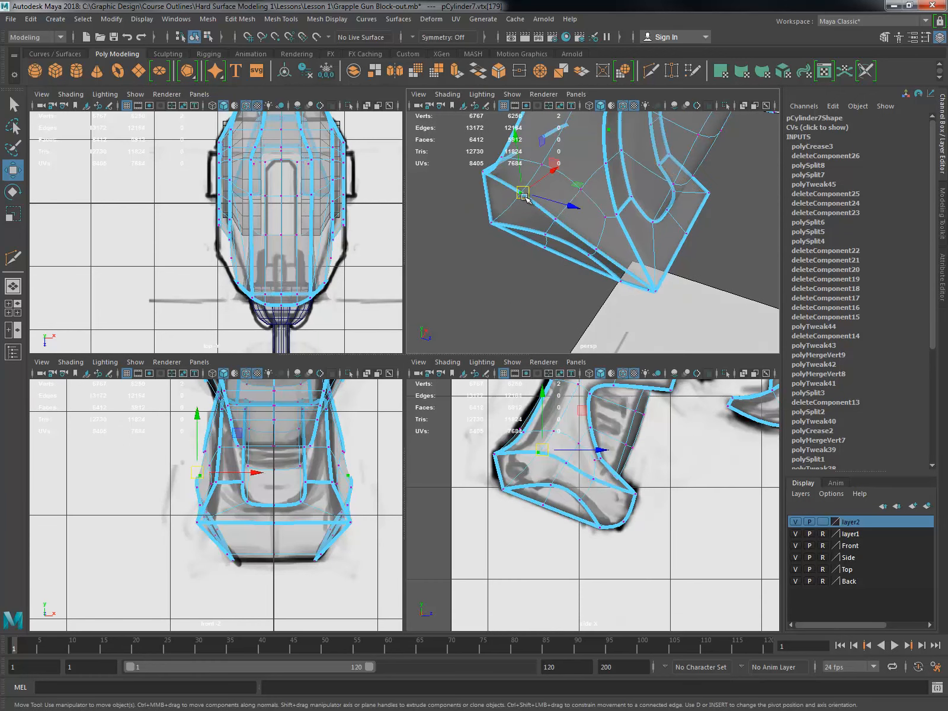
{"action": "left_click", "coordinate": [656, 291], "text": "shift"}
{"action": "left_click", "coordinate": [484, 172], "text": "shift"}
{"action": "left_click_drag", "start_coordinate": [536, 202], "coordinate": [495, 205], "text": "alt"}
{"action": "key", "text": "r"}
{"action": "left_click_drag", "start_coordinate": [594, 200], "coordinate": [642, 261]}
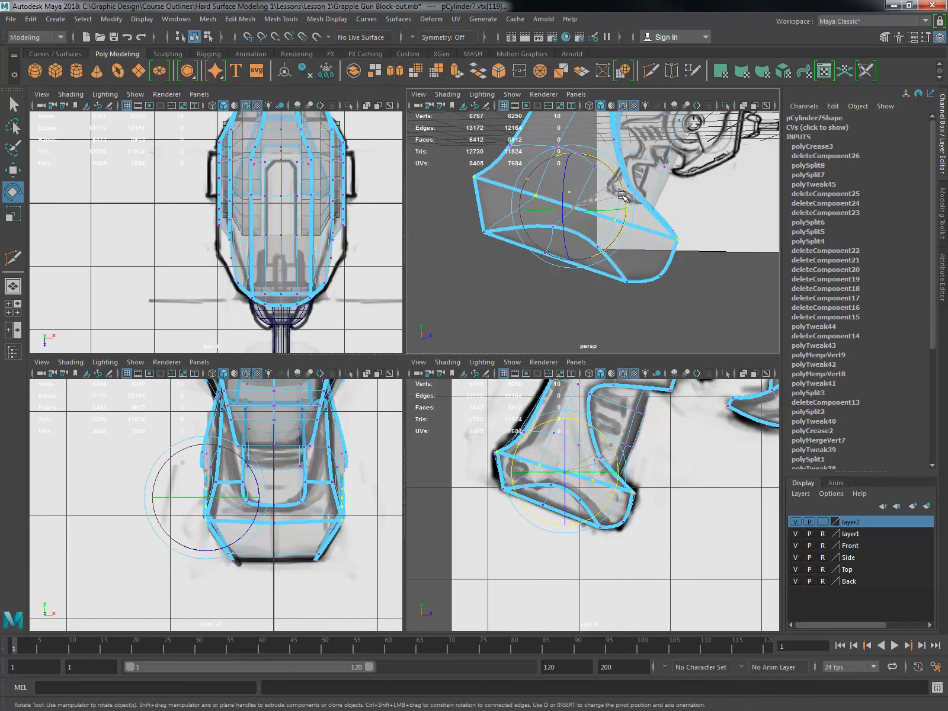
Step: Undo the last vertex move, compare against the sketch with the mesh layer hidden, and raise the crease line's vertices slightly
{"action": "key", "text": "ctrl+z"}
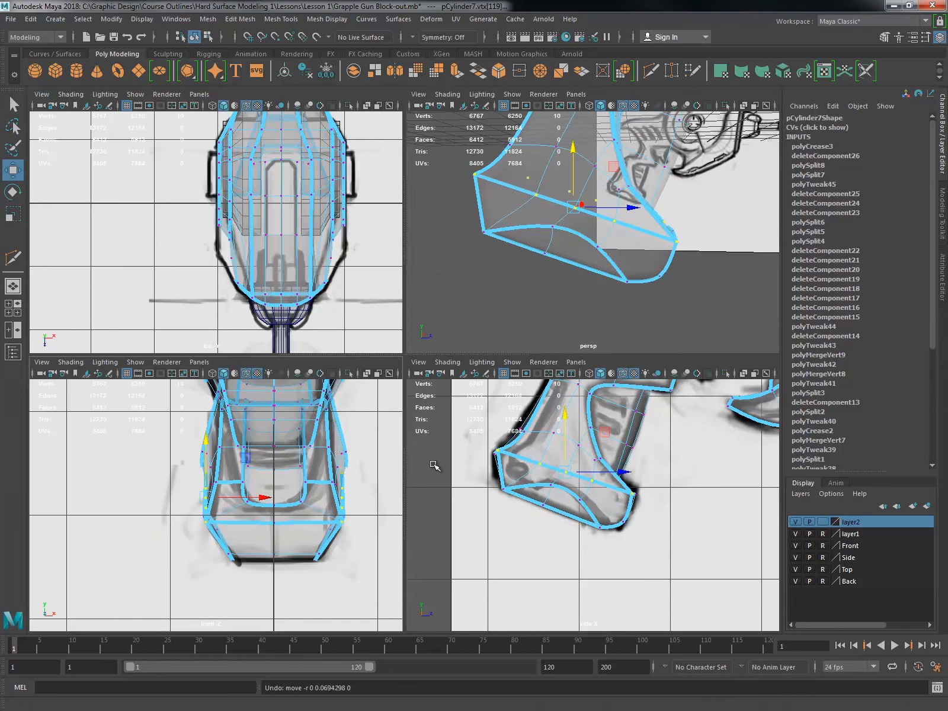
{"action": "mouse_move", "coordinate": [646, 297]}
{"action": "left_mouse_down", "text": "alt"}
{"action": "mouse_move", "coordinate": [551, 311]}
{"action": "mouse_move", "coordinate": [654, 296]}
{"action": "mouse_move", "coordinate": [644, 300]}
{"action": "left_mouse_up", "text": "alt"}
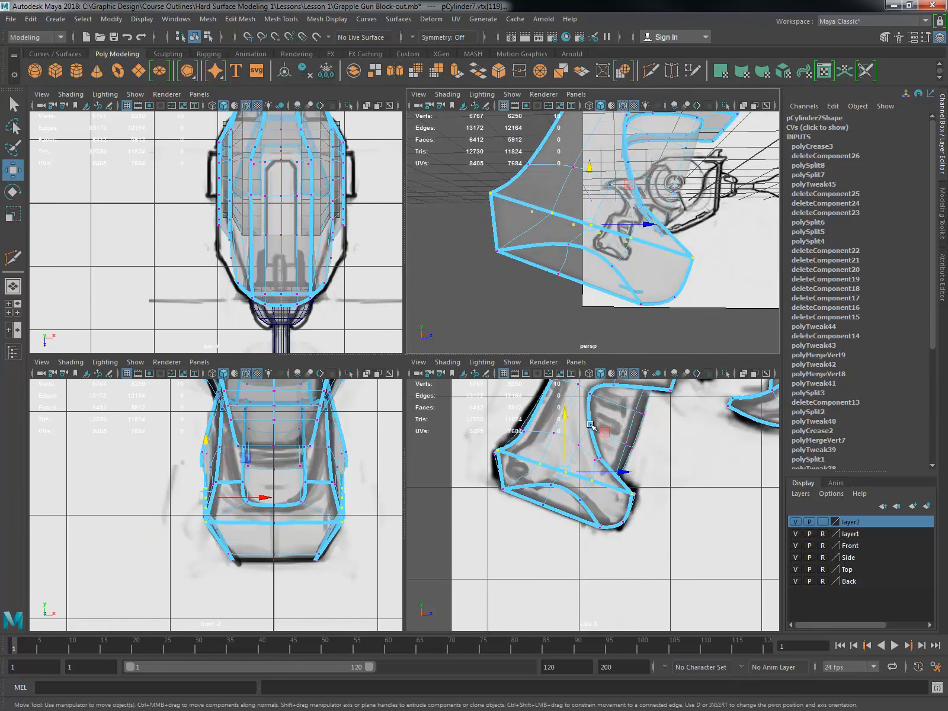
{"action": "scroll", "coordinate": [595, 478], "scroll_direction": "up", "scroll_amount": 2}
{"action": "left_click", "coordinate": [796, 522]}
{"action": "left_click", "coordinate": [796, 522]}
{"action": "left_click_drag", "start_coordinate": [559, 460], "coordinate": [560, 454]}
{"action": "key", "text": "e"}
{"action": "scroll", "coordinate": [626, 328], "scroll_direction": "down", "scroll_amount": 2}
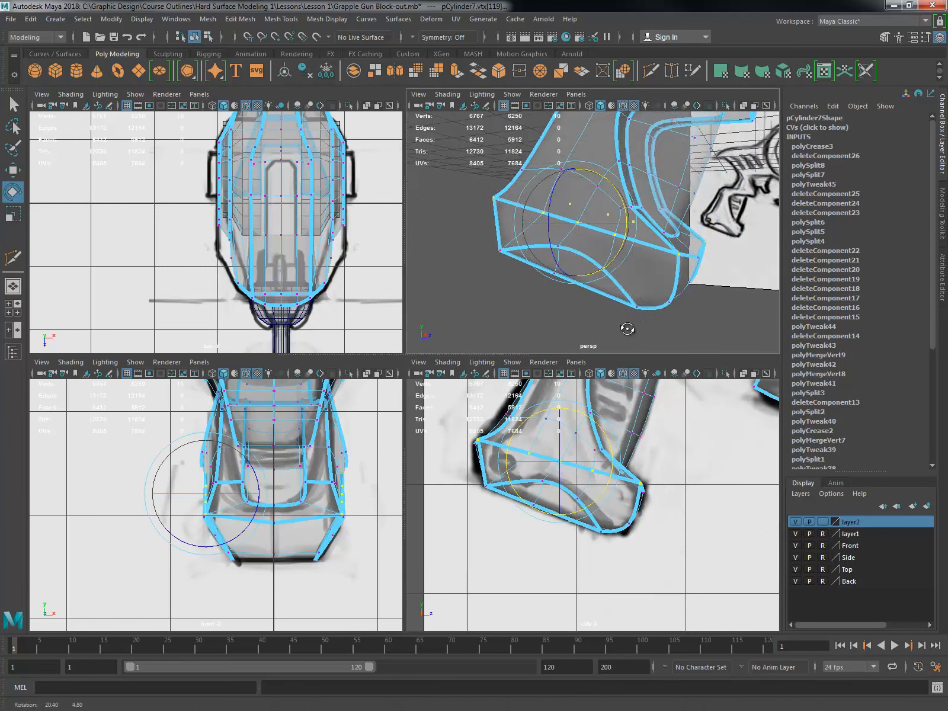
{"action": "scroll", "coordinate": [620, 450], "scroll_direction": "down", "scroll_amount": 3}
{"action": "scroll", "coordinate": [621, 450], "scroll_direction": "up", "scroll_amount": 3}
{"action": "left_click_drag", "start_coordinate": [647, 330], "coordinate": [598, 273], "text": "alt"}
{"action": "scroll", "coordinate": [718, 302], "scroll_direction": "up", "scroll_amount": 2}
Step: Compare the grip with the sketch by toggling layer2's visibility and nudge the crease line's vertices inward in width
{"action": "key", "text": "w"}
{"action": "middle_click_drag", "start_coordinate": [569, 492], "coordinate": [563, 462], "text": "alt"}
{"action": "middle_click_drag", "start_coordinate": [271, 473], "coordinate": [275, 495], "text": "alt"}
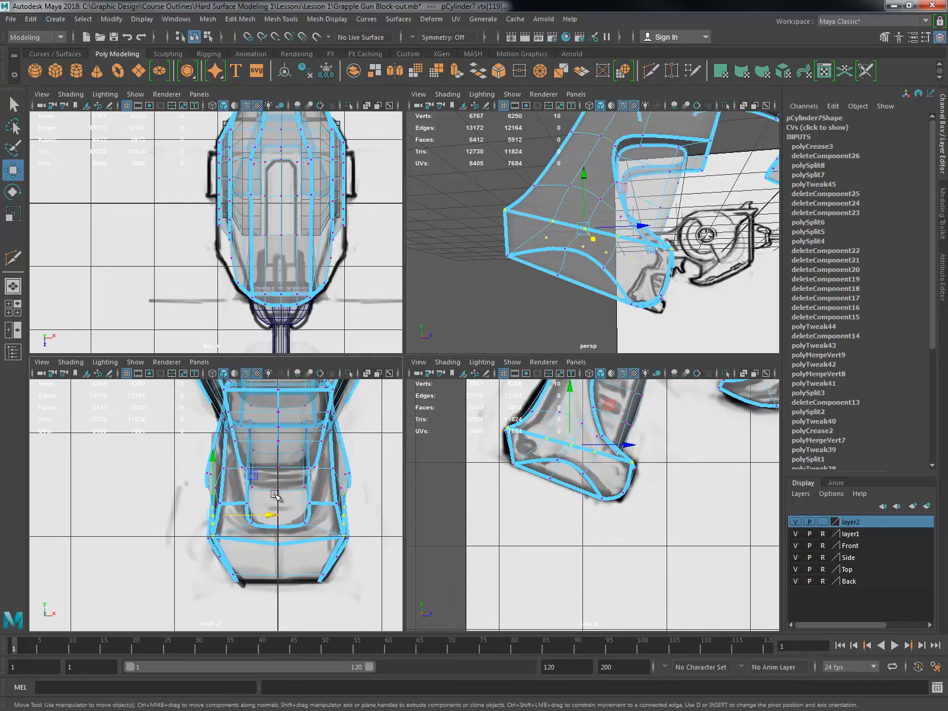
{"action": "left_click_drag", "start_coordinate": [593, 225], "coordinate": [658, 157], "text": "alt"}
{"action": "left_click", "coordinate": [796, 521]}
{"action": "left_click", "coordinate": [796, 521]}
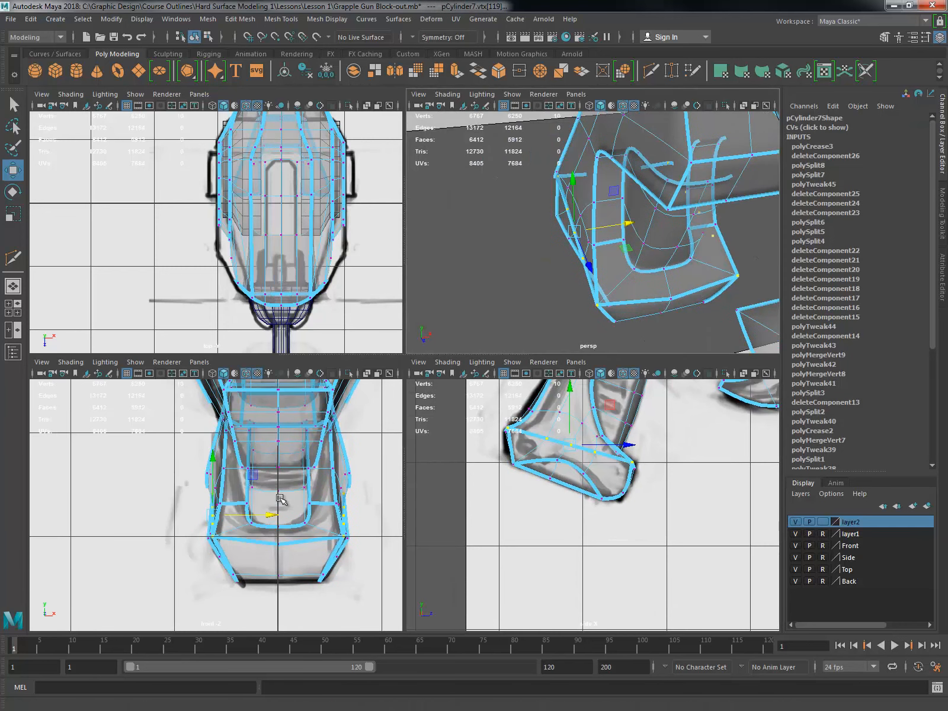
{"action": "left_click_drag", "start_coordinate": [663, 249], "coordinate": [581, 249], "text": "alt"}
{"action": "left_click_drag", "start_coordinate": [268, 514], "coordinate": [269, 515]}
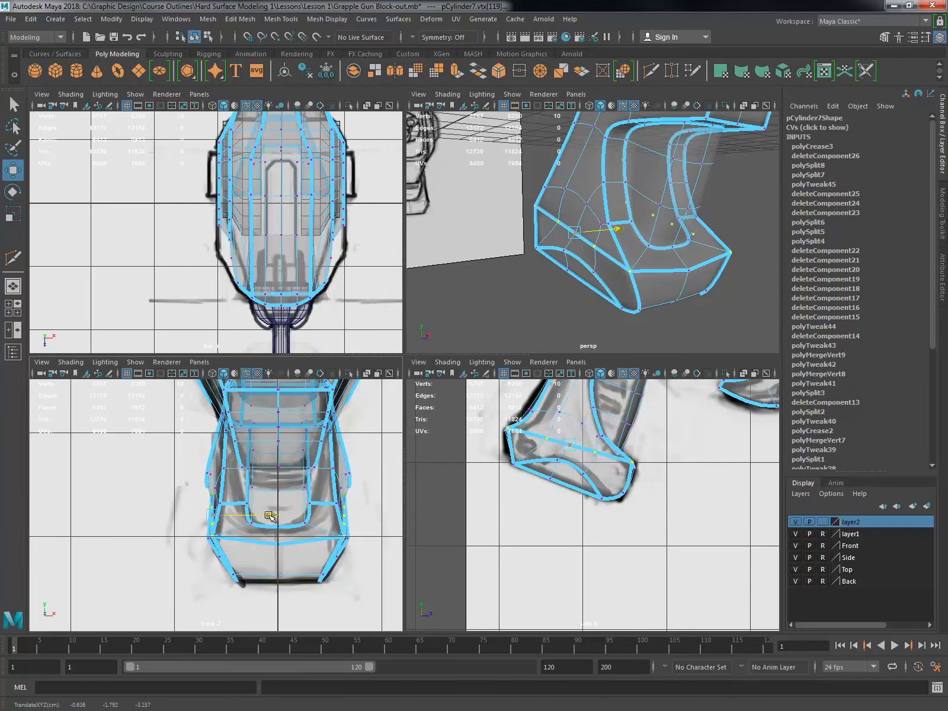
{"action": "key", "text": "e"}
{"action": "left_click_drag", "start_coordinate": [754, 247], "coordinate": [593, 177], "text": "alt"}
Step: Flatten the vertex row above the grip's crease line by scaling and rotate the row slightly in the side view
{"action": "key", "text": "w"}
{"action": "left_click", "coordinate": [569, 196]}
{"action": "middle_click_drag", "start_coordinate": [148, 562], "coordinate": [200, 576], "text": "alt"}
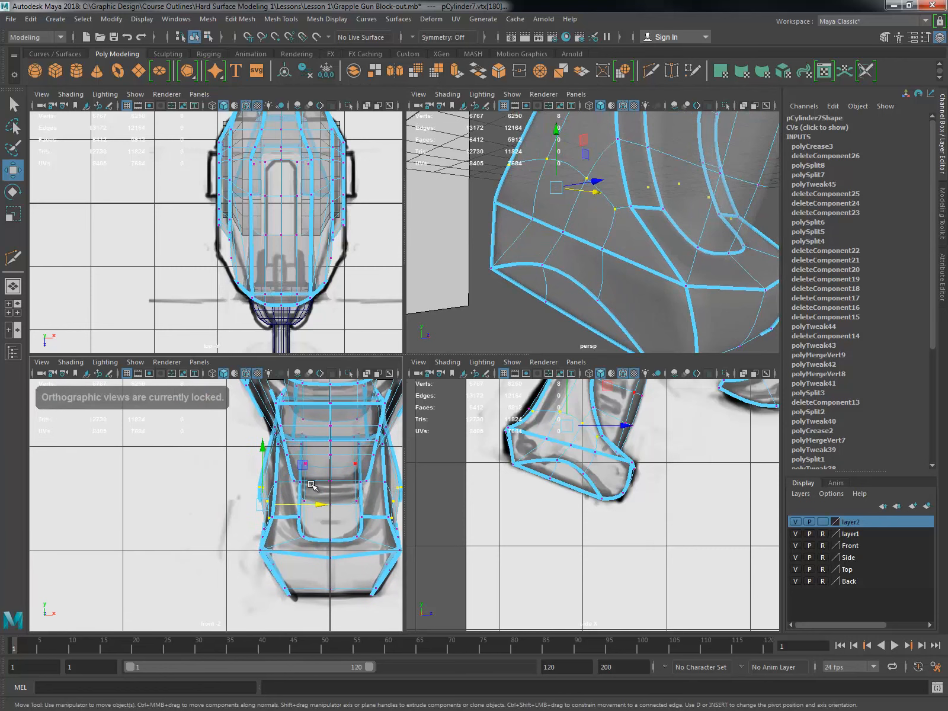
{"action": "key", "text": "r"}
{"action": "mouse_move", "coordinate": [593, 237]}
{"action": "left_mouse_down", "text": "alt"}
{"action": "mouse_move", "coordinate": [544, 198]}
{"action": "mouse_move", "coordinate": [652, 201]}
{"action": "mouse_move", "coordinate": [572, 168]}
{"action": "mouse_move", "coordinate": [612, 197]}
{"action": "mouse_move", "coordinate": [585, 215]}
{"action": "left_mouse_up", "text": "alt"}
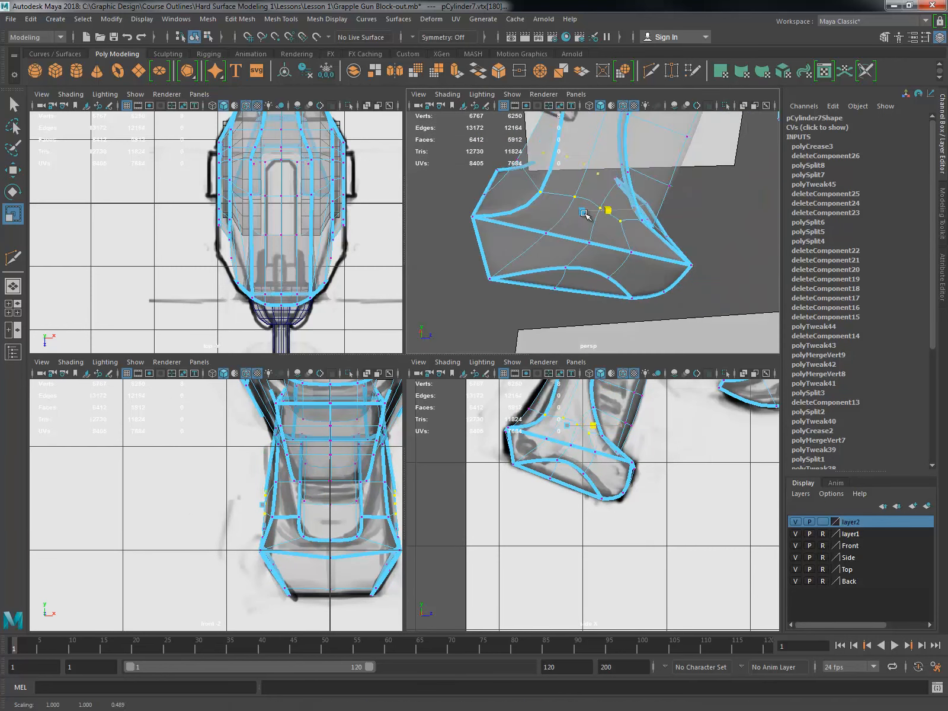
{"action": "middle_click_drag", "start_coordinate": [609, 429], "coordinate": [609, 486], "text": "alt"}
{"action": "key", "text": "e"}
{"action": "left_click_drag", "start_coordinate": [615, 462], "coordinate": [618, 469]}
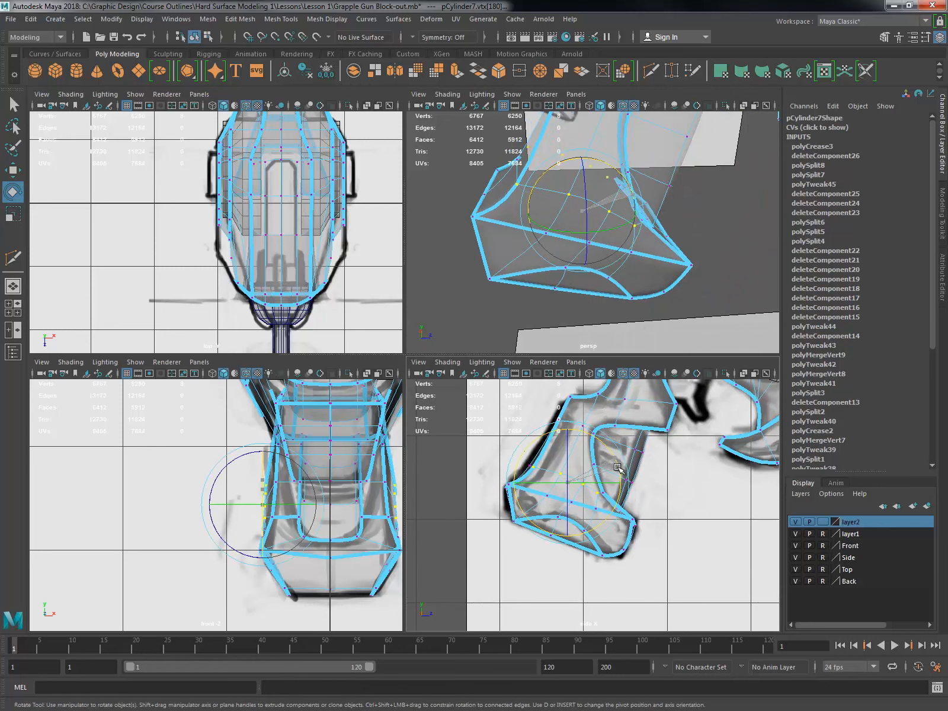
Step: Adjust the individual vertices above the crease line in width to smooth the grip's side surface
{"action": "left_click", "coordinate": [561, 475]}
{"action": "key", "text": "w"}
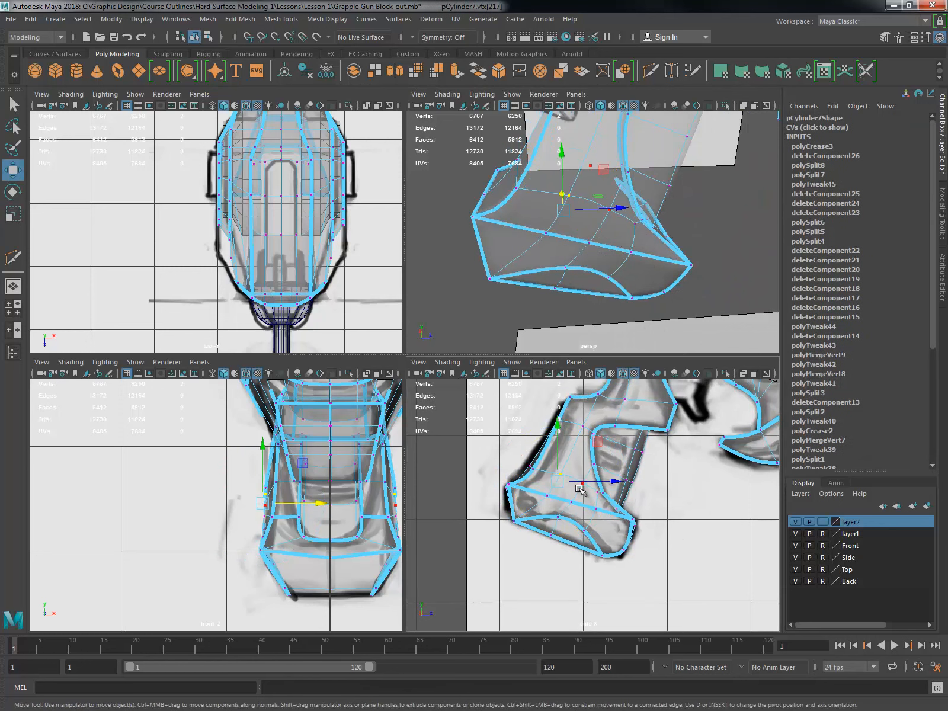
{"action": "left_click_drag", "start_coordinate": [315, 495], "coordinate": [322, 497]}
{"action": "left_click", "coordinate": [582, 484]}
{"action": "left_click", "coordinate": [582, 483]}
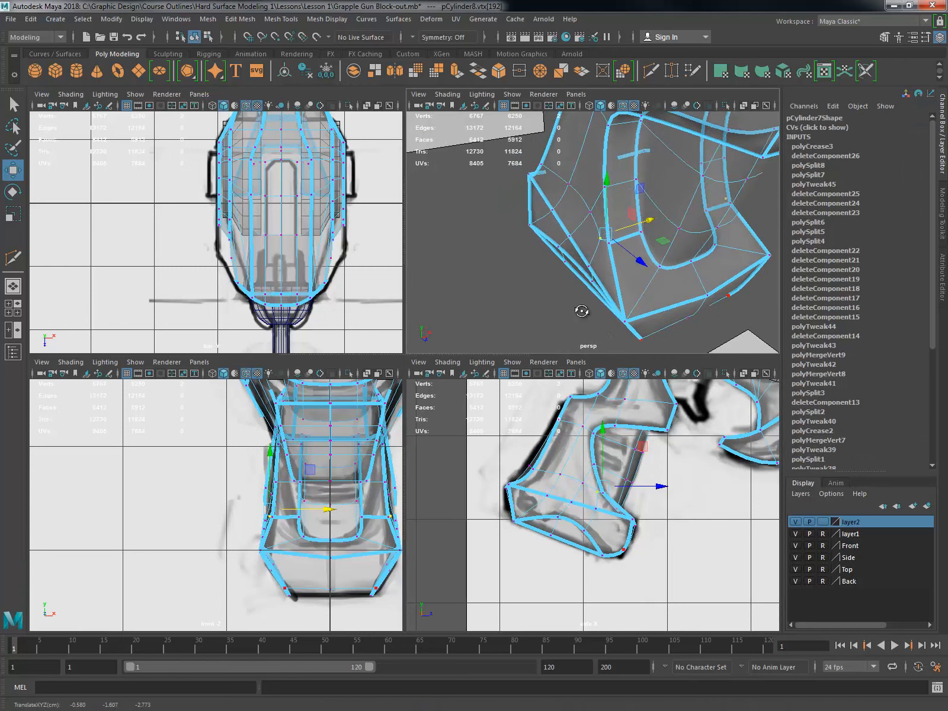
{"action": "left_click_drag", "start_coordinate": [582, 311], "coordinate": [598, 234], "text": "alt"}
{"action": "left_click", "coordinate": [562, 214]}
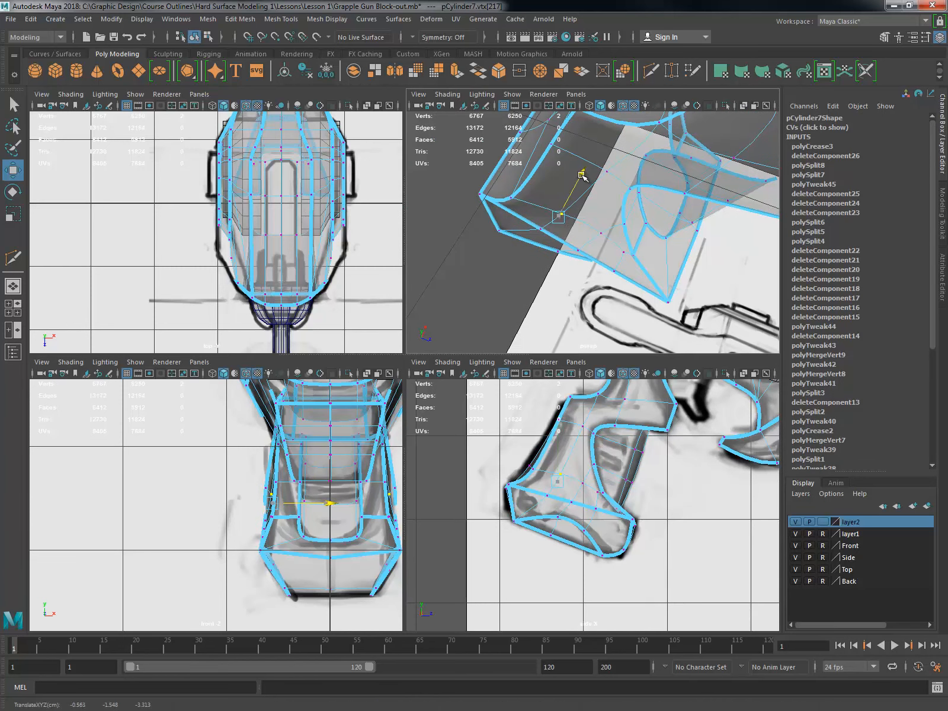
{"action": "left_click", "coordinate": [582, 176]}
{"action": "left_click_drag", "start_coordinate": [582, 176], "coordinate": [590, 228], "text": "alt"}
Step: Select the neighbouring vertices at the lower corner of the grip's front cut-out and merge them
{"action": "left_click_drag", "start_coordinate": [596, 210], "coordinate": [587, 223]}
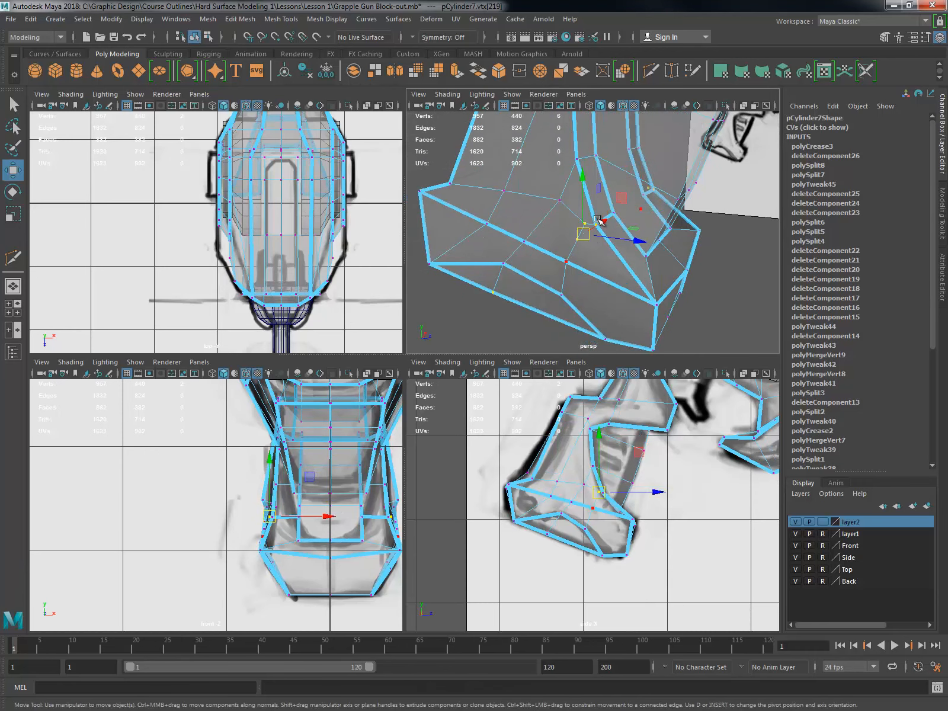
{"action": "left_click", "coordinate": [613, 266]}
{"action": "left_click_drag", "start_coordinate": [614, 266], "coordinate": [592, 235], "text": "alt"}
{"action": "right_click_drag", "start_coordinate": [574, 233], "coordinate": [631, 258], "text": "shift"}
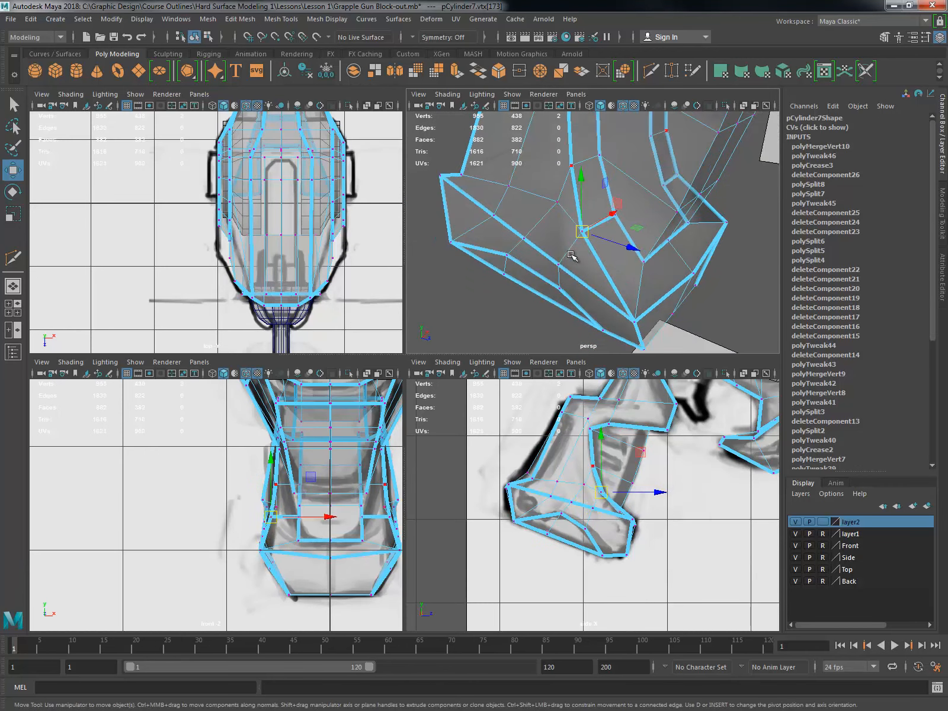
{"action": "left_click_drag", "start_coordinate": [630, 259], "coordinate": [623, 332], "text": "alt"}
{"action": "scroll", "coordinate": [616, 478], "scroll_direction": "up", "scroll_amount": 2}
Step: Adjust the middle vertex above the grip's crease line and turn on the smooth mesh preview
{"action": "left_click", "coordinate": [579, 480]}
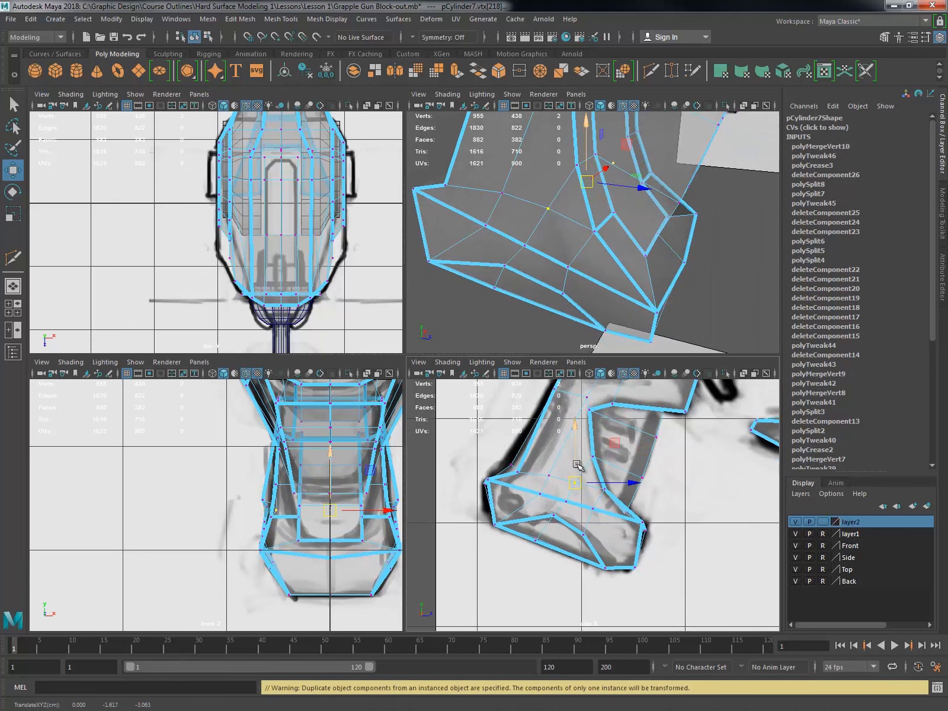
{"action": "key", "text": "3"}
{"action": "left_click", "coordinate": [577, 478]}
Step: Select the curved recess faces on the side of the grip's base, undo the first attempt, and extrude the faces
{"action": "mouse_move", "coordinate": [680, 314]}
{"action": "left_mouse_down", "text": "alt"}
{"action": "mouse_move", "coordinate": [637, 273]}
{"action": "mouse_move", "coordinate": [584, 252]}
{"action": "left_mouse_up", "text": "alt"}
{"action": "right_click_drag", "start_coordinate": [557, 246], "coordinate": [557, 269]}
{"action": "left_click", "coordinate": [533, 237]}
{"action": "left_click_drag", "start_coordinate": [533, 236], "coordinate": [508, 219], "text": "alt"}
{"action": "right_click_drag", "start_coordinate": [507, 220], "coordinate": [512, 258], "text": "shift"}
{"action": "left_click", "coordinate": [592, 250]}
{"action": "left_click_drag", "start_coordinate": [591, 250], "coordinate": [632, 277], "text": "alt"}
{"action": "key", "text": "ctrl+z"}
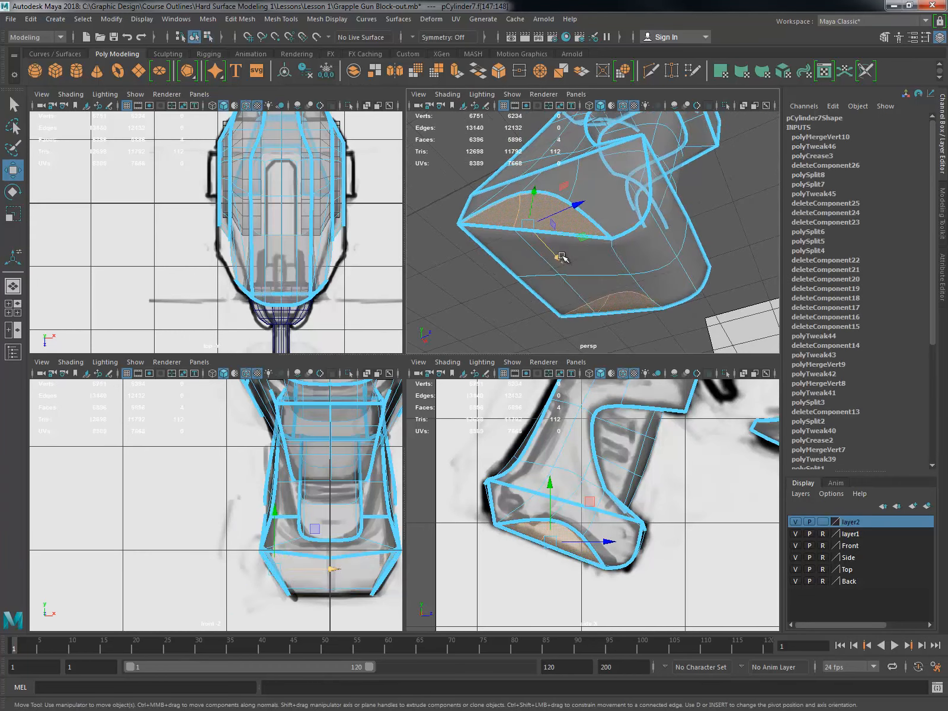
{"action": "key", "text": "ctrl+e"}
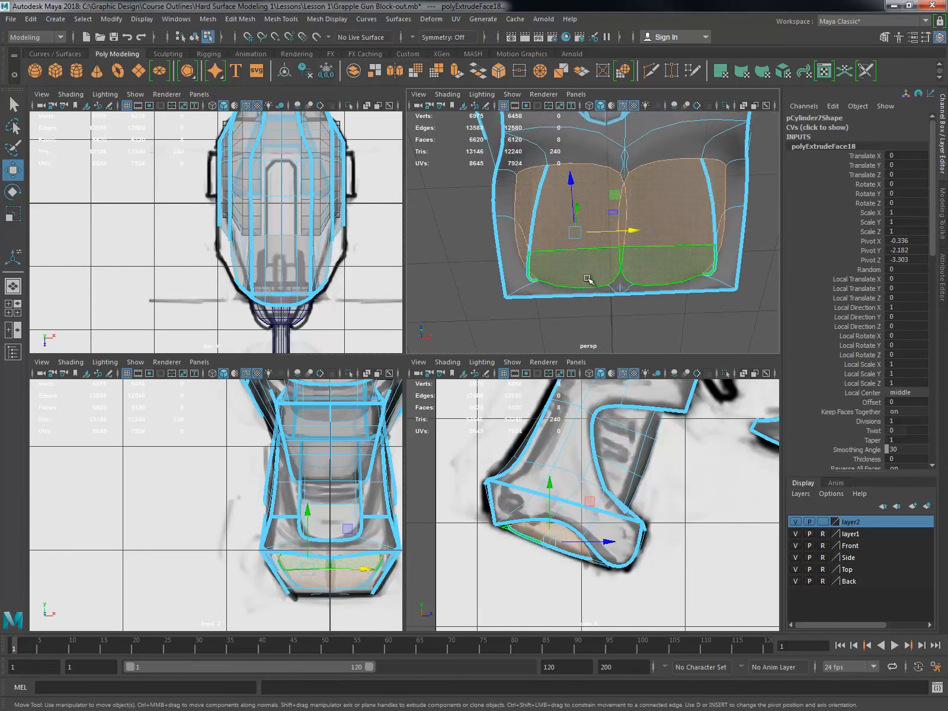
{"action": "left_click_drag", "start_coordinate": [589, 278], "coordinate": [520, 257], "text": "alt"}
{"action": "left_click_drag", "start_coordinate": [375, 360], "coordinate": [600, 258], "text": "alt"}
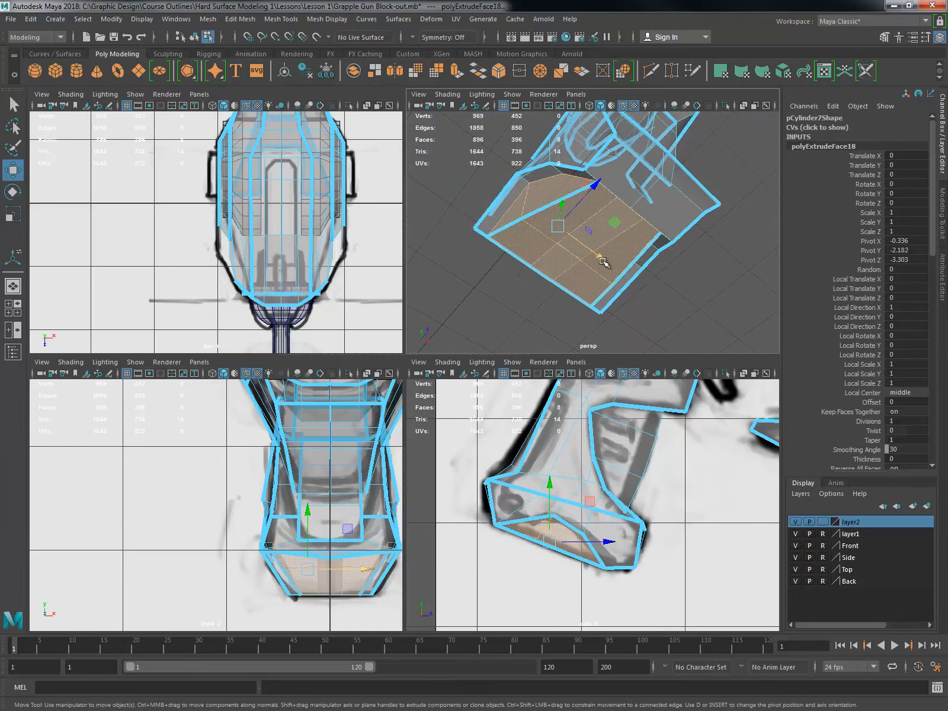
Step: Undo the last change to the extrusion, reselect the extruded recess faces and move them inward in width
{"action": "middle_click_drag", "start_coordinate": [601, 259], "coordinate": [542, 259]}
{"action": "key", "text": "ctrl+z"}
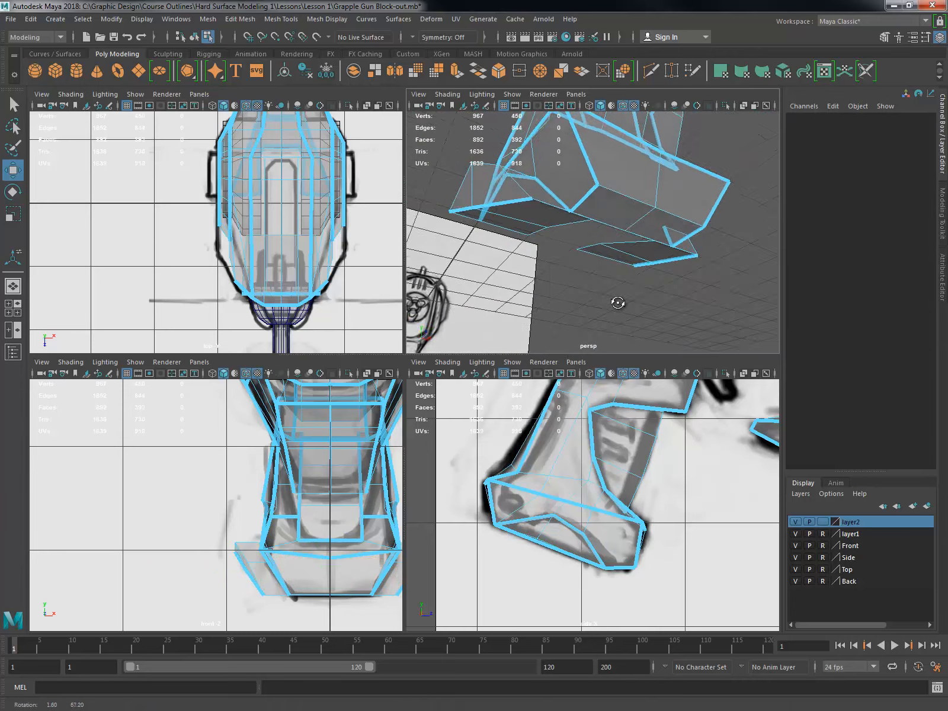
{"action": "mouse_move", "coordinate": [613, 263]}
{"action": "right_mouse_down"}
{"action": "mouse_move", "coordinate": [578, 237]}
{"action": "mouse_move", "coordinate": [598, 258]}
{"action": "right_mouse_up"}
{"action": "left_click", "coordinate": [543, 221], "text": "shift"}
{"action": "left_click_drag", "start_coordinate": [543, 221], "coordinate": [660, 237], "text": "alt"}
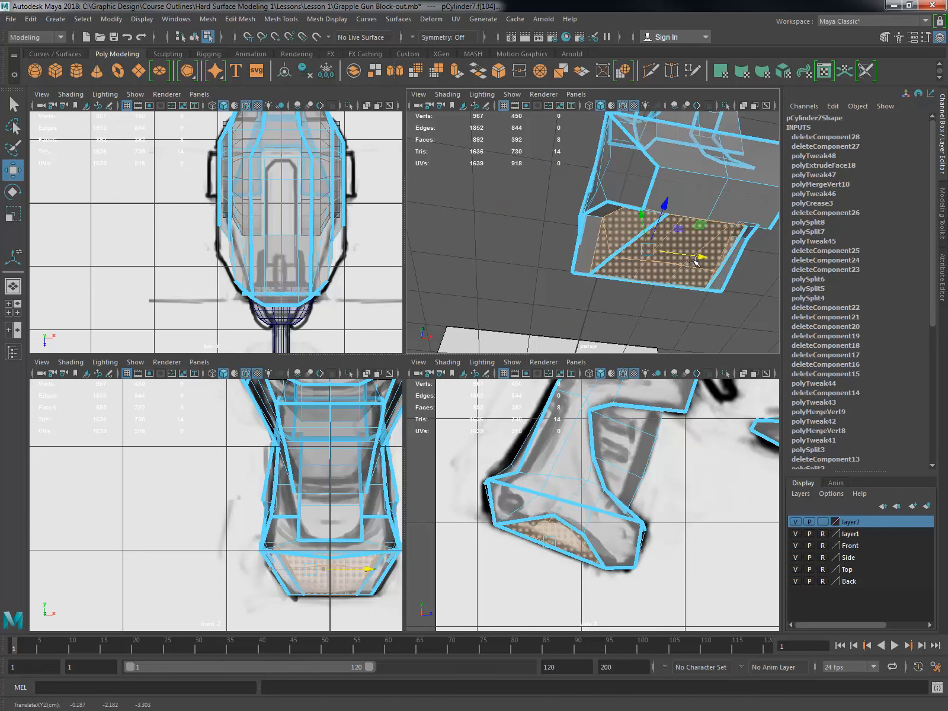
{"action": "left_click_drag", "start_coordinate": [721, 276], "coordinate": [605, 227], "text": "alt"}
{"action": "left_click_drag", "start_coordinate": [605, 228], "coordinate": [682, 234]}
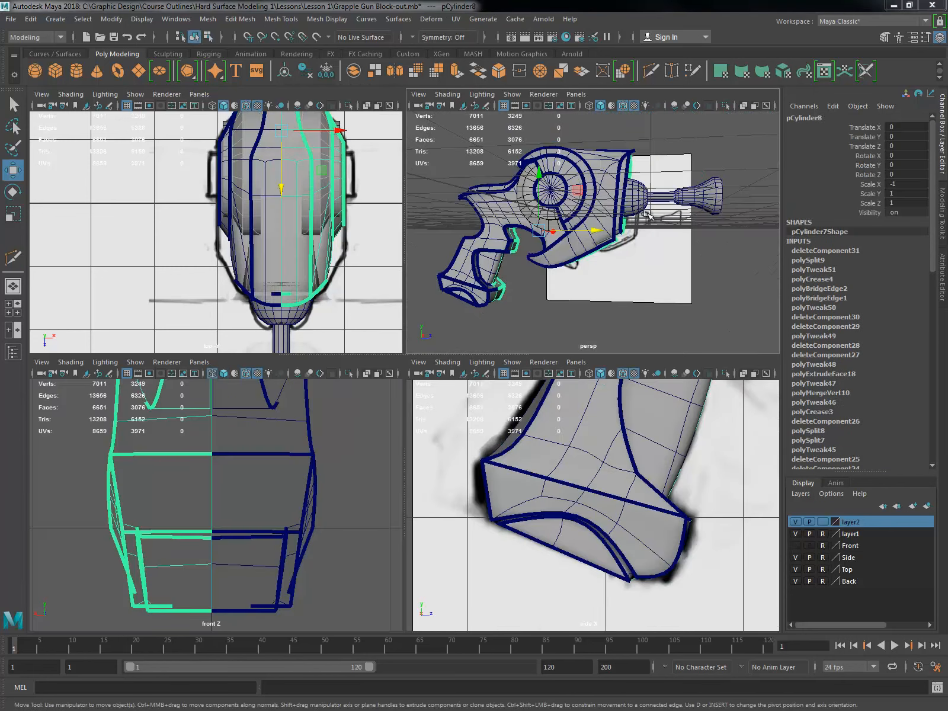
Step: Clear the selection, review the whole gun in perspective and select the body half pCylinder7
{"action": "left_click_drag", "start_coordinate": [649, 216], "coordinate": [580, 261], "text": "alt"}
{"action": "left_click", "coordinate": [603, 282]}
{"action": "right_click_drag", "start_coordinate": [580, 260], "coordinate": [557, 246], "text": "alt"}
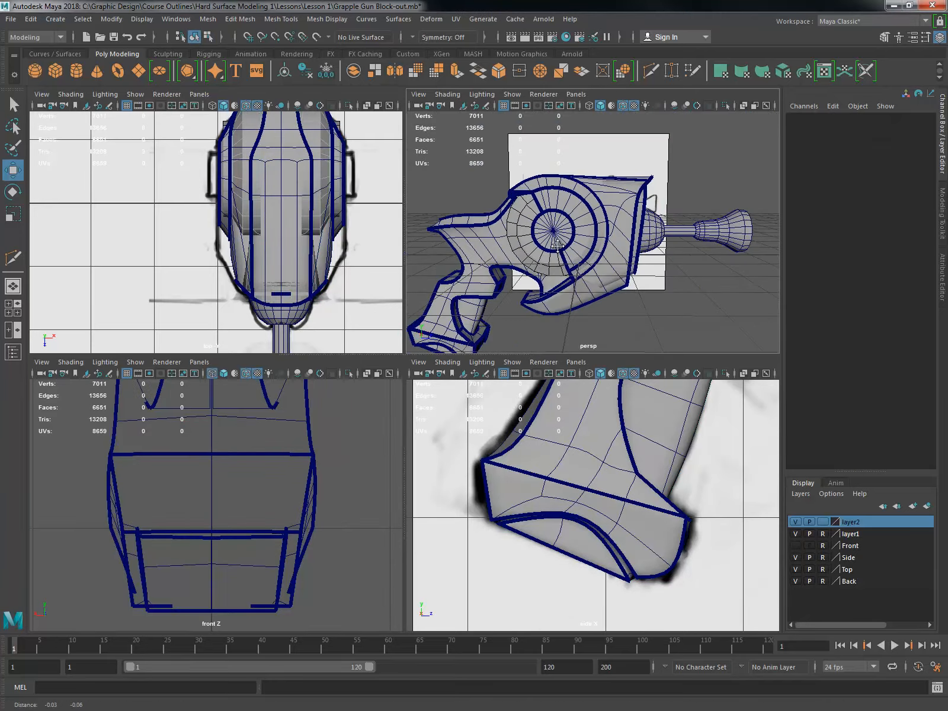
{"action": "left_click", "coordinate": [557, 246]}
{"action": "left_click_drag", "start_coordinate": [557, 246], "coordinate": [627, 252], "text": "alt"}
{"action": "scroll", "coordinate": [586, 476], "scroll_direction": "up", "scroll_amount": 3}
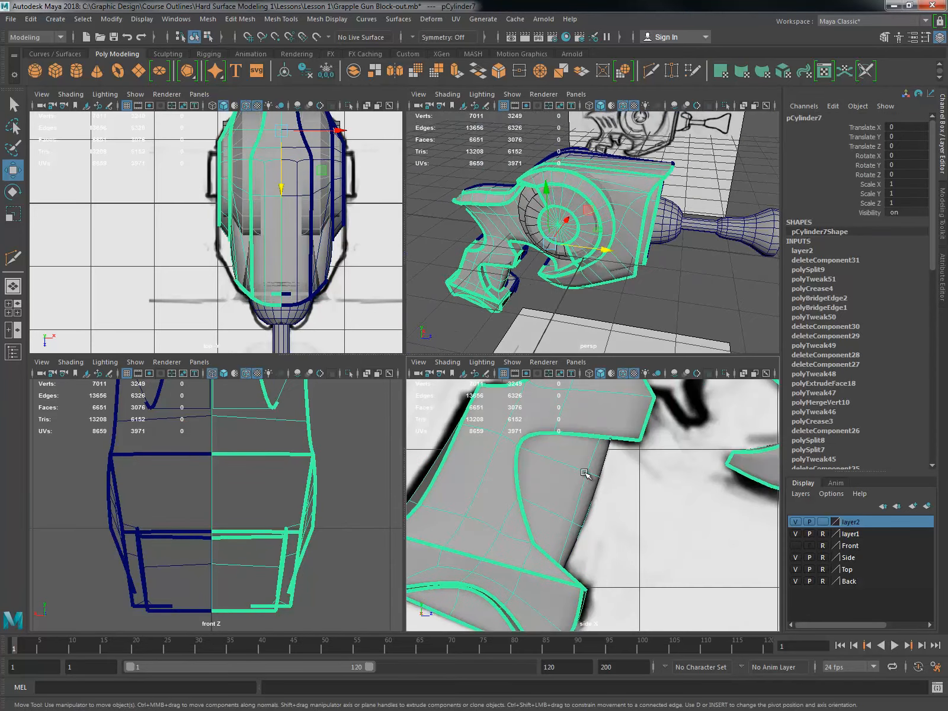
Step: Adjust the vertices along the rear part of the grip's upper crease line to follow the sketch in the side view
{"action": "key", "text": "space"}
{"action": "scroll", "coordinate": [417, 438], "scroll_direction": "down", "scroll_amount": 5}
{"action": "scroll", "coordinate": [533, 445], "scroll_direction": "up", "scroll_amount": 4}
{"action": "middle_click_drag", "start_coordinate": [565, 423], "coordinate": [546, 451], "text": "alt"}
{"action": "right_click_drag", "start_coordinate": [516, 357], "coordinate": [513, 645]}
{"action": "left_click_drag", "start_coordinate": [819, 260], "coordinate": [889, 257]}
{"action": "key", "text": "ctrl+a"}
{"action": "scroll", "coordinate": [524, 448], "scroll_direction": "up", "scroll_amount": 6}
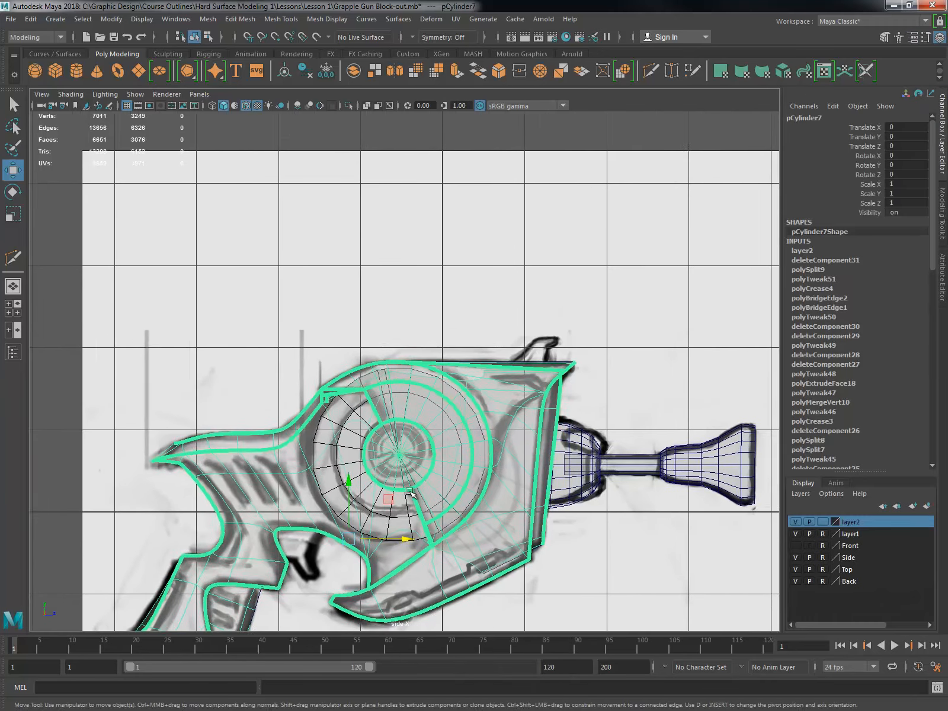
{"action": "right_click_drag", "start_coordinate": [395, 384], "coordinate": [437, 381], "text": "alt"}
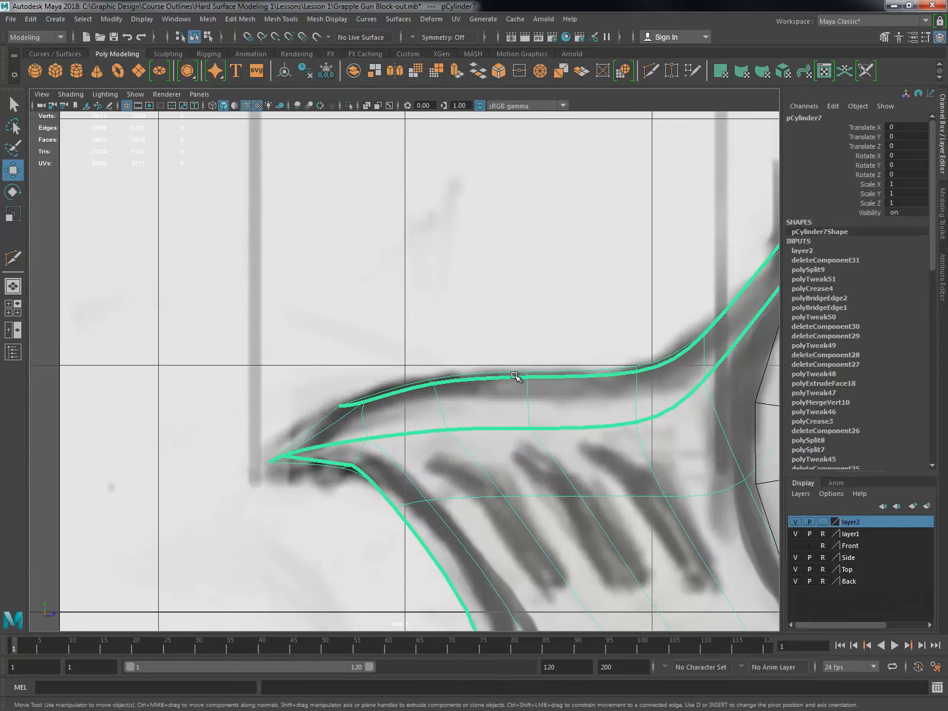
{"action": "right_click_drag", "start_coordinate": [518, 378], "coordinate": [474, 377]}
{"action": "left_click_drag", "start_coordinate": [509, 354], "coordinate": [540, 391]}
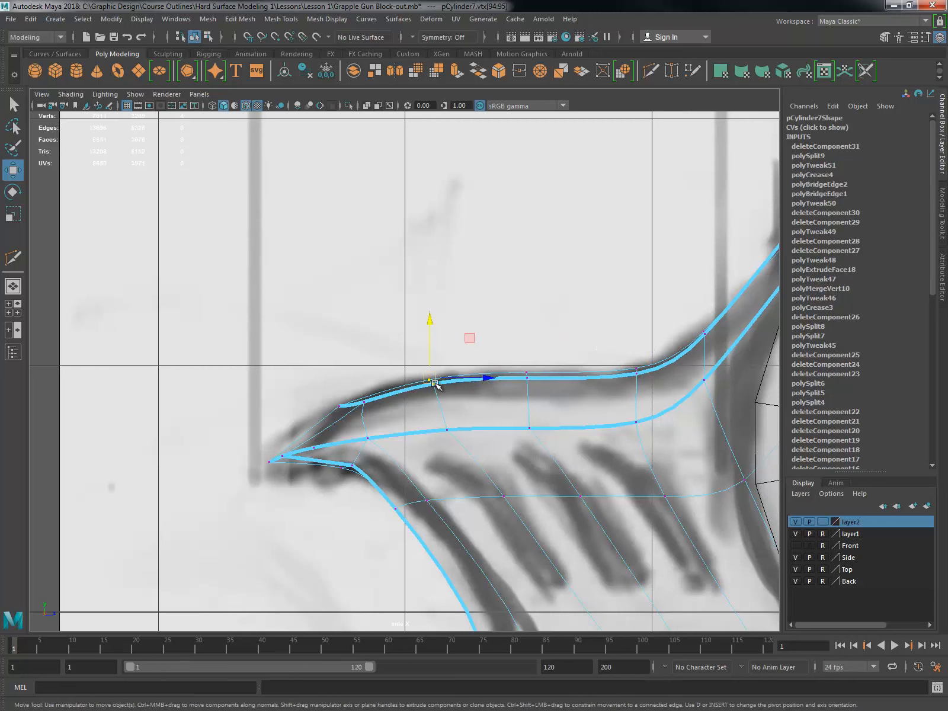
{"action": "left_click_drag", "start_coordinate": [434, 384], "coordinate": [410, 383]}
{"action": "left_click_drag", "start_coordinate": [498, 353], "coordinate": [513, 365]}
Step: Align the vertices where the grip's upper crease line curves up into the body with the side sketch
{"action": "right_click_drag", "start_coordinate": [628, 378], "coordinate": [641, 380]}
{"action": "left_click_drag", "start_coordinate": [628, 385], "coordinate": [630, 384]}
{"action": "middle_click_drag", "start_coordinate": [629, 385], "coordinate": [512, 439], "text": "alt"}
{"action": "left_click_drag", "start_coordinate": [573, 376], "coordinate": [590, 393]}
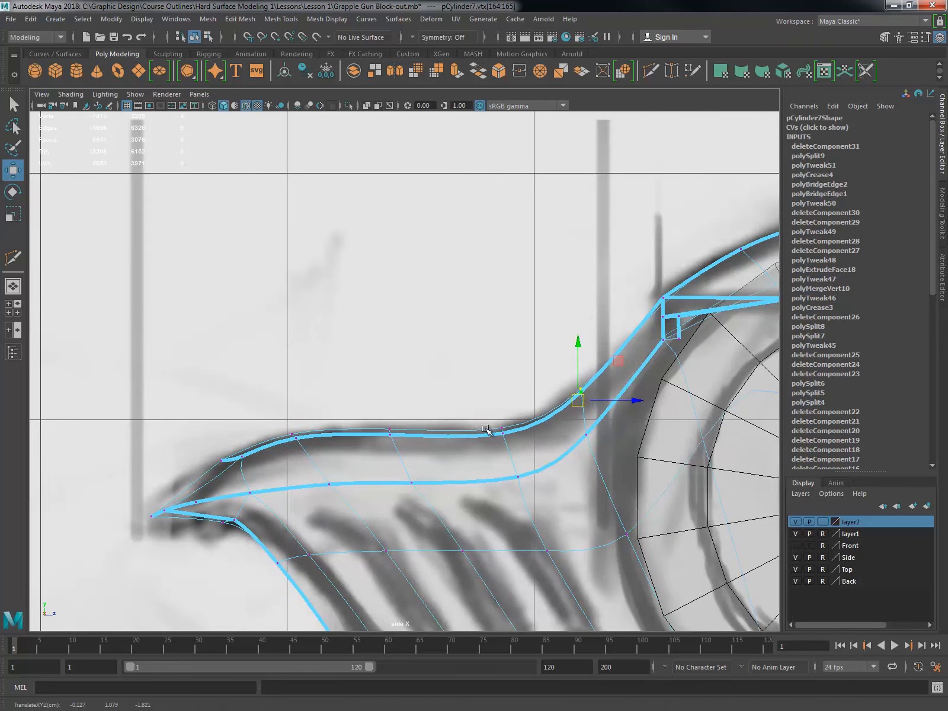
{"action": "middle_click_drag", "start_coordinate": [486, 430], "coordinate": [626, 398], "text": "alt"}
{"action": "left_click_drag", "start_coordinate": [282, 472], "coordinate": [294, 495]}
{"action": "middle_click_drag", "start_coordinate": [600, 559], "coordinate": [557, 361], "text": "alt"}
Step: Examine the adjusted grip and the rest of the gun from several angles in the perspective view
{"action": "key", "text": "space"}
{"action": "key", "text": "space"}
{"action": "left_click_drag", "start_coordinate": [506, 319], "coordinate": [579, 379], "text": "alt"}
{"action": "scroll", "coordinate": [579, 378], "scroll_direction": "up", "scroll_amount": 5}
{"action": "middle_click_drag", "start_coordinate": [579, 379], "coordinate": [449, 397], "text": "alt"}
{"action": "left_click_drag", "start_coordinate": [448, 397], "coordinate": [457, 357], "text": "alt"}
{"action": "right_click_drag", "start_coordinate": [457, 358], "coordinate": [457, 409]}
{"action": "left_click_drag", "start_coordinate": [457, 409], "coordinate": [356, 403], "text": "alt"}
{"action": "right_click_drag", "start_coordinate": [355, 402], "coordinate": [216, 396], "text": "alt"}
{"action": "left_click_drag", "start_coordinate": [628, 426], "coordinate": [379, 465], "text": "alt"}
{"action": "key", "text": "space"}
Step: Turn the front view around to look along -Z, show the Front reference layer and hide the Back layer
{"action": "key", "text": "space"}
{"action": "mouse_move", "coordinate": [581, 462]}
{"action": "right_mouse_down", "text": "alt"}
{"action": "mouse_move", "coordinate": [454, 469]}
{"action": "mouse_move", "coordinate": [478, 467]}
{"action": "right_mouse_up", "text": "alt"}
{"action": "left_click", "coordinate": [81, 94]}
{"action": "mouse_move", "coordinate": [43, 95]}
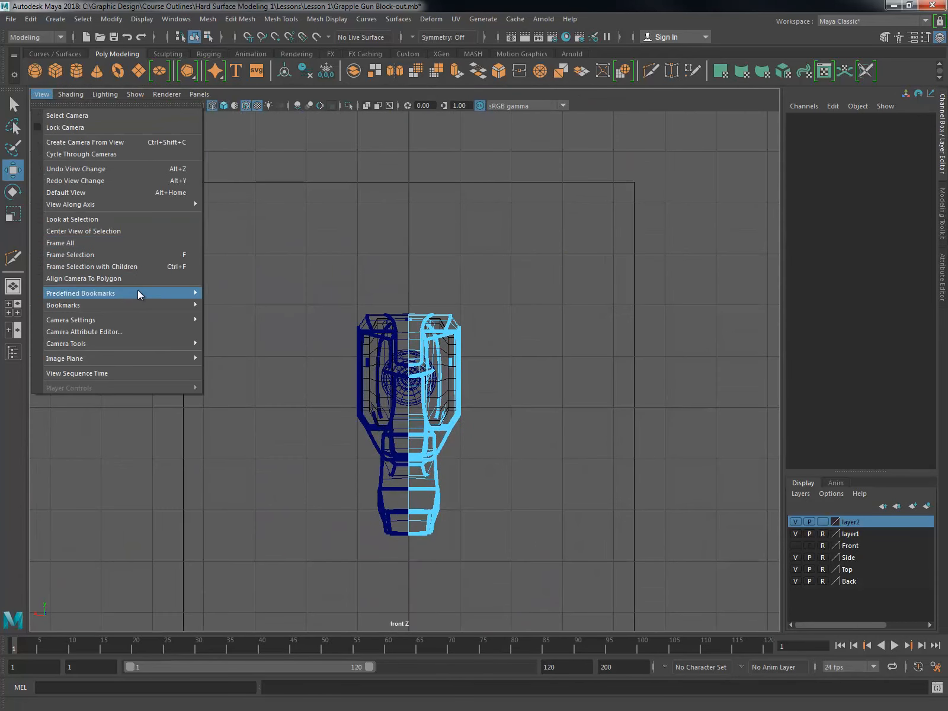
{"action": "mouse_move", "coordinate": [139, 292]}
{"action": "left_click", "coordinate": [234, 364]}
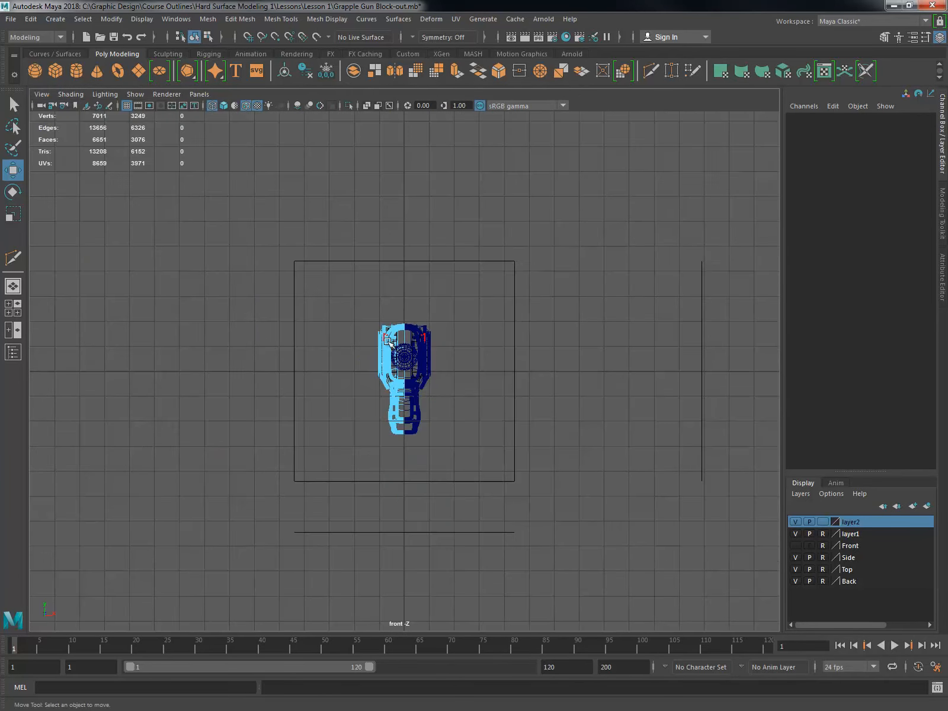
{"action": "key", "text": "6"}
{"action": "right_click_drag", "start_coordinate": [507, 382], "coordinate": [559, 368], "text": "alt"}
{"action": "middle_click_drag", "start_coordinate": [559, 368], "coordinate": [535, 423], "text": "alt"}
{"action": "key", "text": "5"}
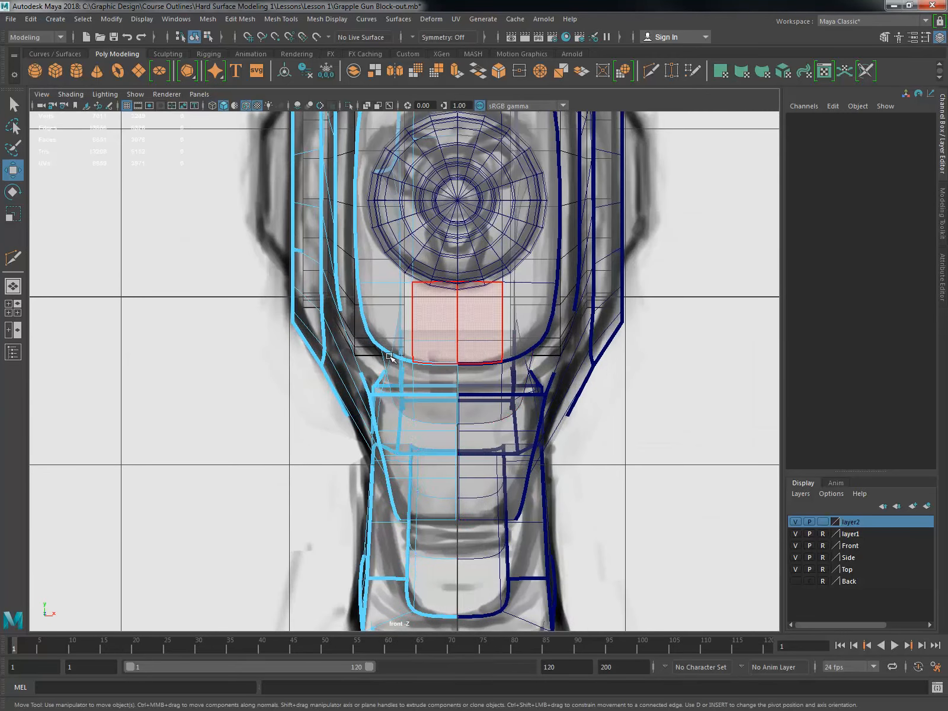
Step: Move the lower corner vertices of the rounded rim at the body's barrel end to match the reference sketch
{"action": "key", "text": "F9"}
{"action": "left_click", "coordinate": [431, 362]}
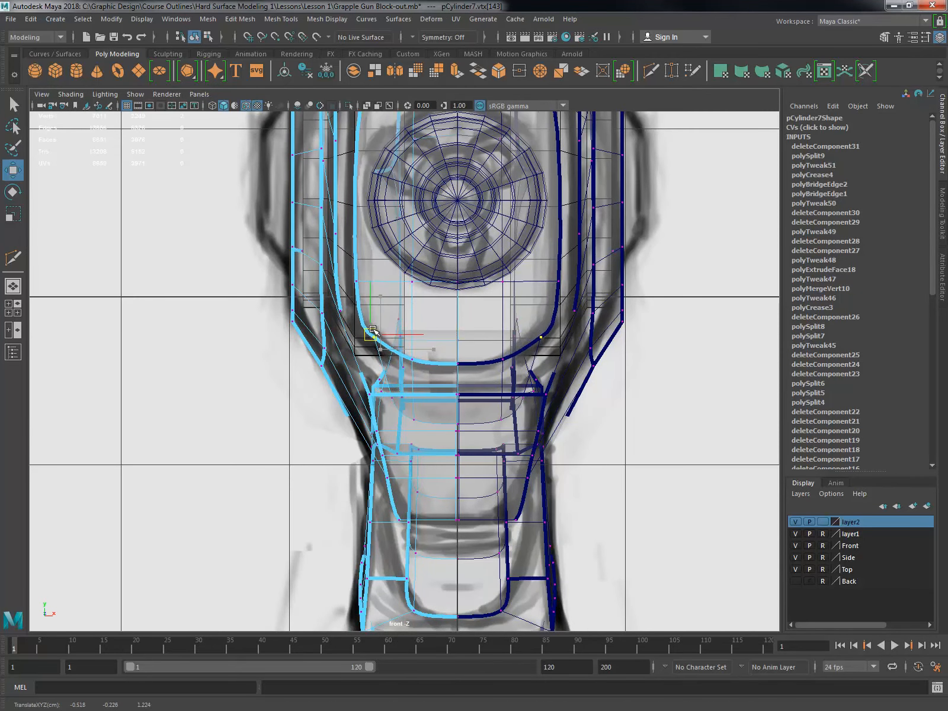
{"action": "left_click", "coordinate": [357, 282]}
{"action": "middle_click_drag", "start_coordinate": [362, 291], "coordinate": [396, 530], "text": "alt"}
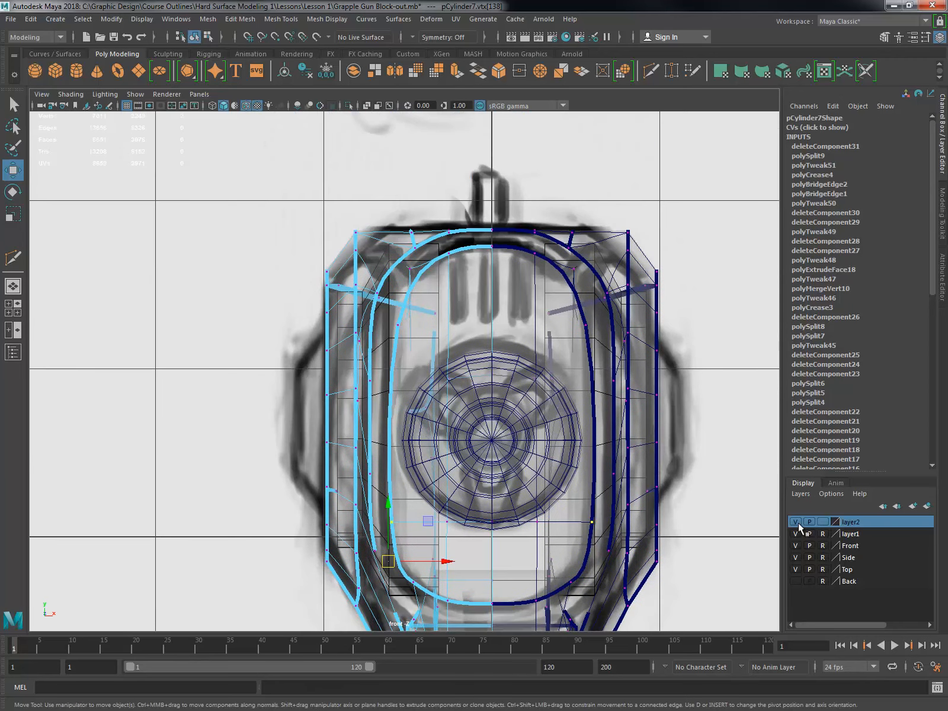
Step: Compare against the sketch by toggling layer2, then adjust the rounded rim's upper side vertex and bottom centre vertex
{"action": "left_click", "coordinate": [796, 523]}
{"action": "left_click", "coordinate": [796, 523]}
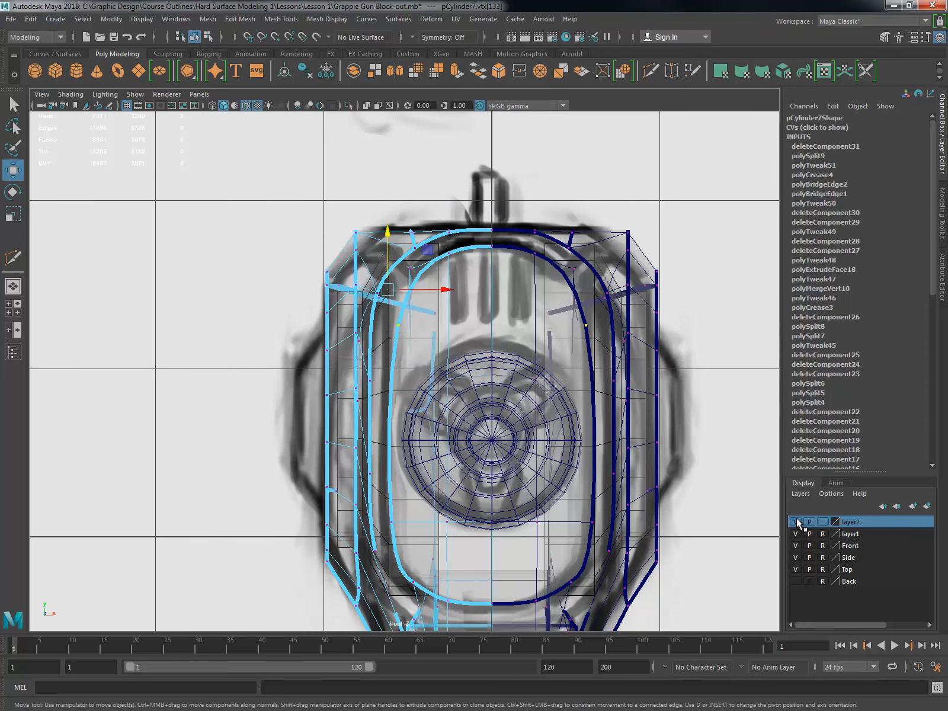
{"action": "left_click", "coordinate": [797, 523]}
{"action": "left_click", "coordinate": [796, 524]}
{"action": "left_click_drag", "start_coordinate": [387, 290], "coordinate": [388, 264]}
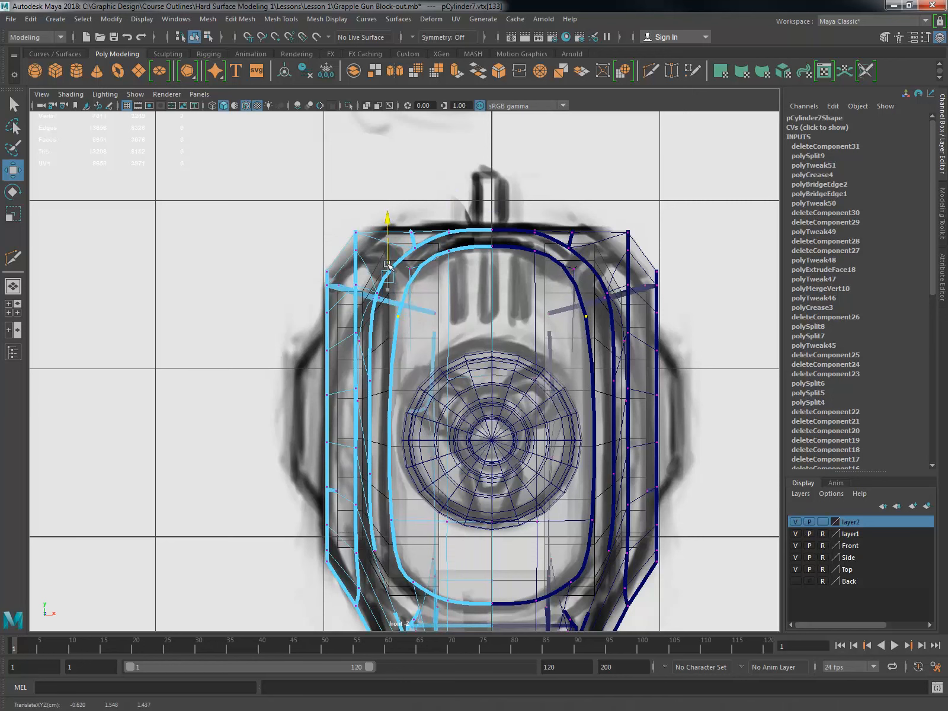
{"action": "middle_click_drag", "start_coordinate": [448, 417], "coordinate": [448, 267], "text": "alt"}
{"action": "left_click", "coordinate": [413, 432]}
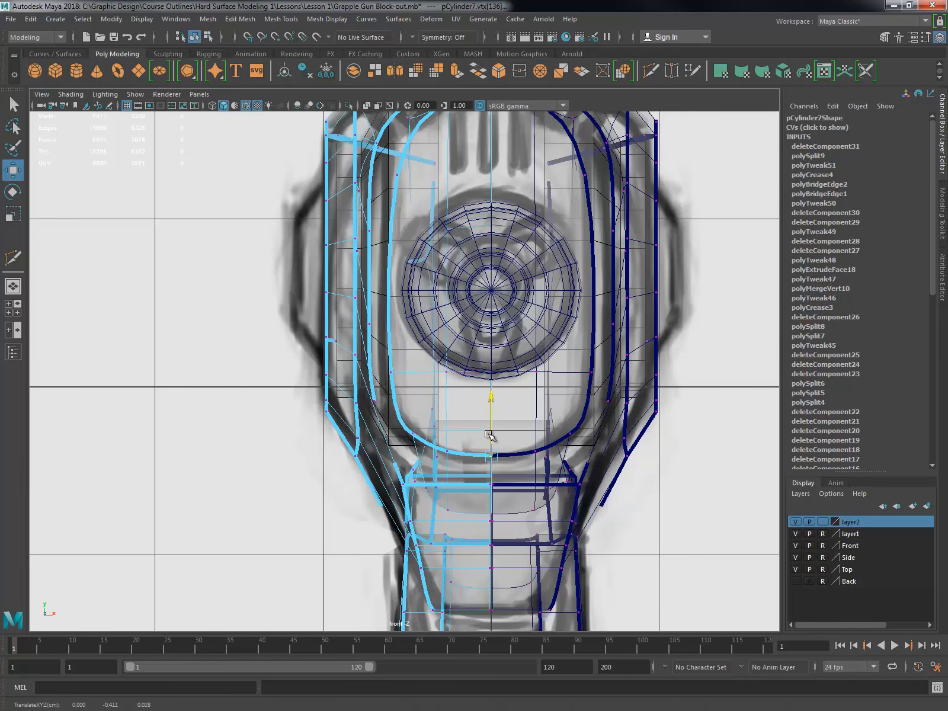
{"action": "middle_click_drag", "start_coordinate": [427, 407], "coordinate": [430, 485], "text": "alt"}
Step: Cut new edges around the body's barrel end with Multi-Cut and turn the smooth mesh preview back on
{"action": "key", "text": "space"}
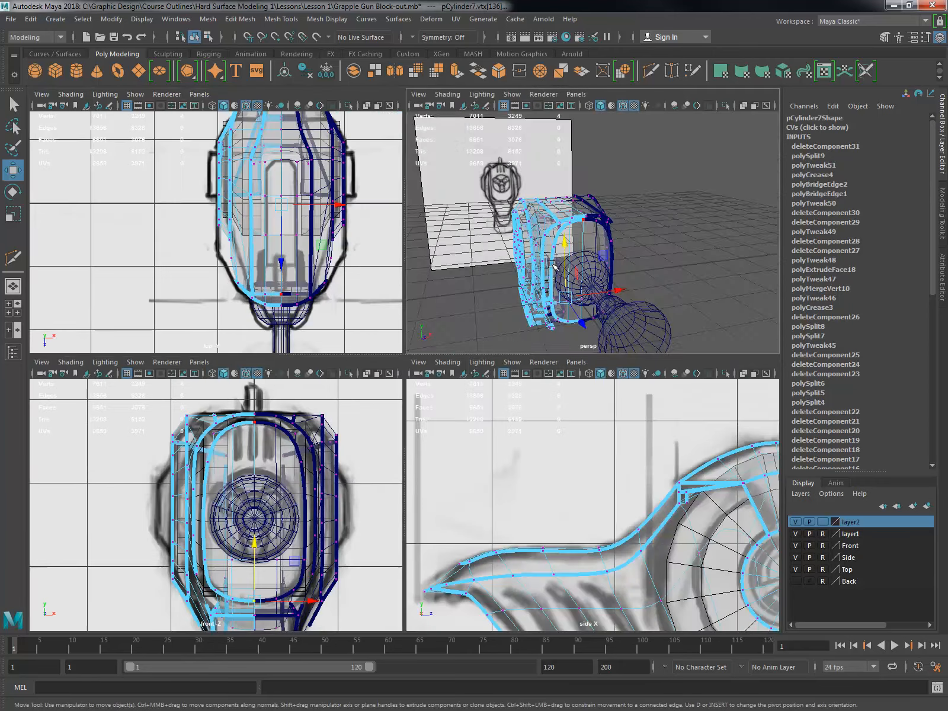
{"action": "scroll", "coordinate": [566, 296], "scroll_direction": "up", "scroll_amount": 3}
{"action": "left_click_drag", "start_coordinate": [563, 311], "coordinate": [555, 92], "text": "alt"}
{"action": "right_click_drag", "start_coordinate": [601, 206], "coordinate": [538, 206], "text": "shift"}
{"action": "left_click_drag", "start_coordinate": [582, 199], "coordinate": [522, 194], "text": "alt"}
{"action": "middle_click_drag", "start_coordinate": [522, 194], "coordinate": [542, 198], "text": "alt"}
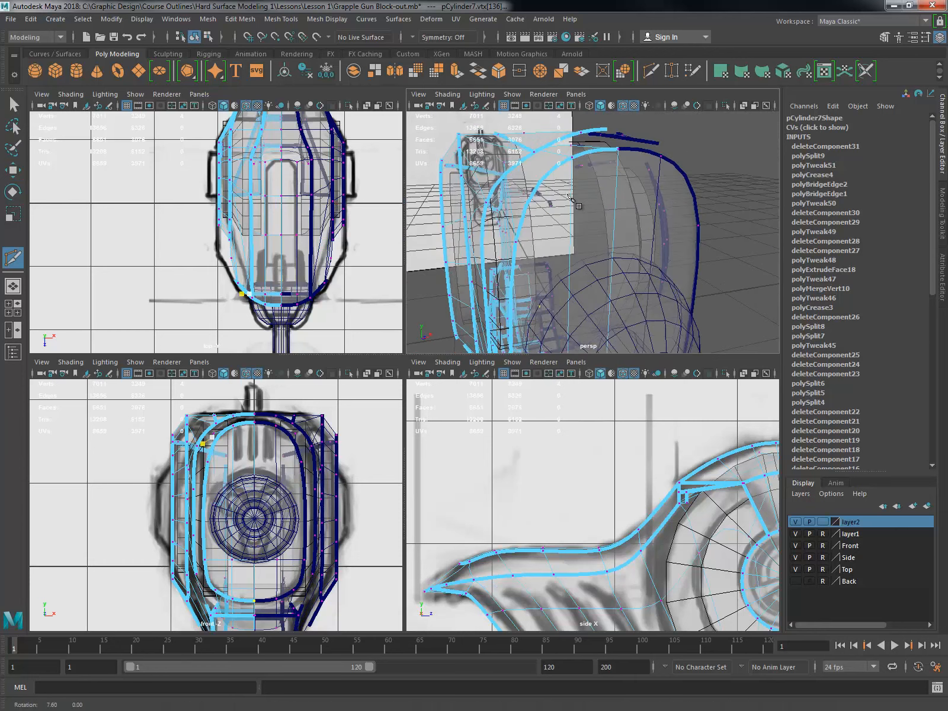
{"action": "scroll", "coordinate": [551, 195], "scroll_direction": "up", "scroll_amount": 3}
{"action": "left_click", "coordinate": [683, 219]}
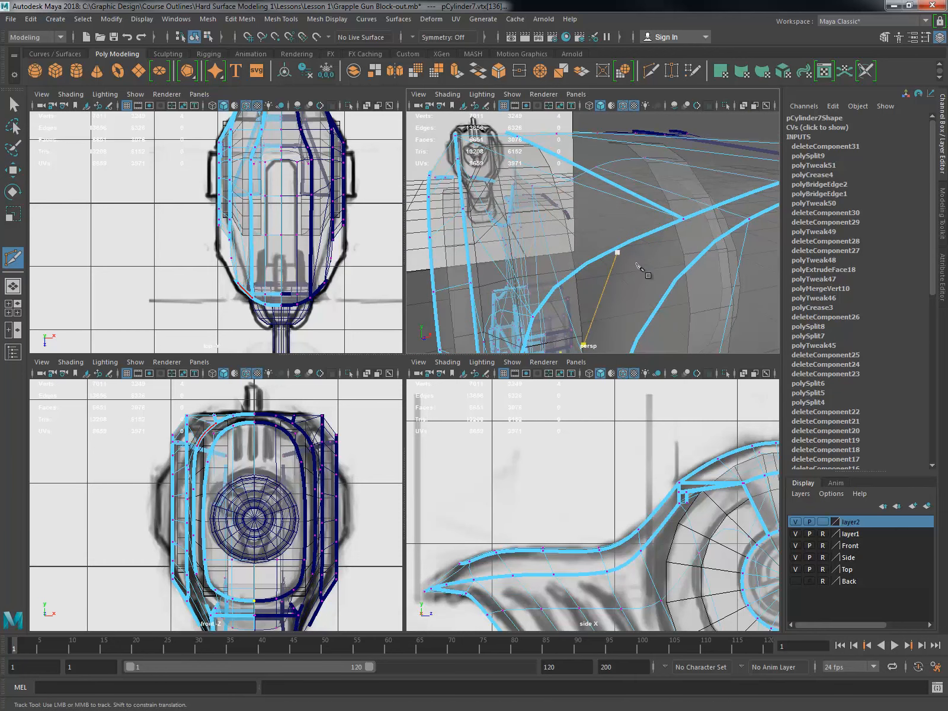
{"action": "mouse_move", "coordinate": [638, 266]}
{"action": "left_mouse_down", "text": "alt"}
{"action": "mouse_move", "coordinate": [616, 231]}
{"action": "mouse_move", "coordinate": [554, 207]}
{"action": "mouse_move", "coordinate": [591, 200]}
{"action": "mouse_move", "coordinate": [610, 184]}
{"action": "mouse_move", "coordinate": [606, 209]}
{"action": "left_mouse_up", "text": "alt"}
{"action": "key", "text": "6"}
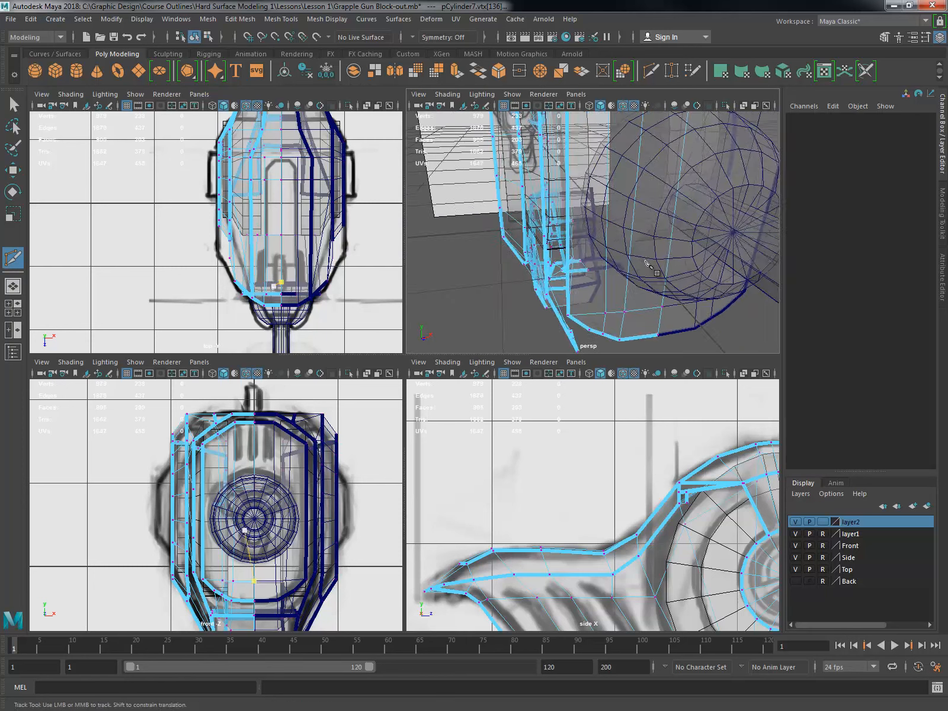
{"action": "right_click_drag", "start_coordinate": [648, 265], "coordinate": [610, 244], "text": "alt"}
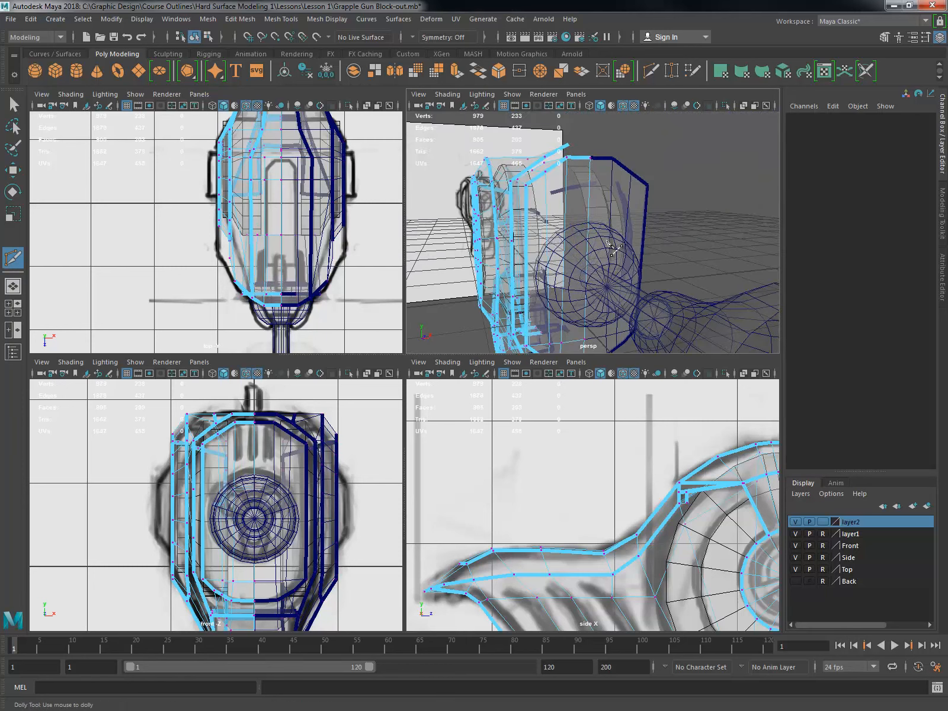
{"action": "key", "text": "3"}
{"action": "left_click_drag", "start_coordinate": [562, 218], "coordinate": [558, 232], "text": "alt"}
{"action": "key", "text": "space"}
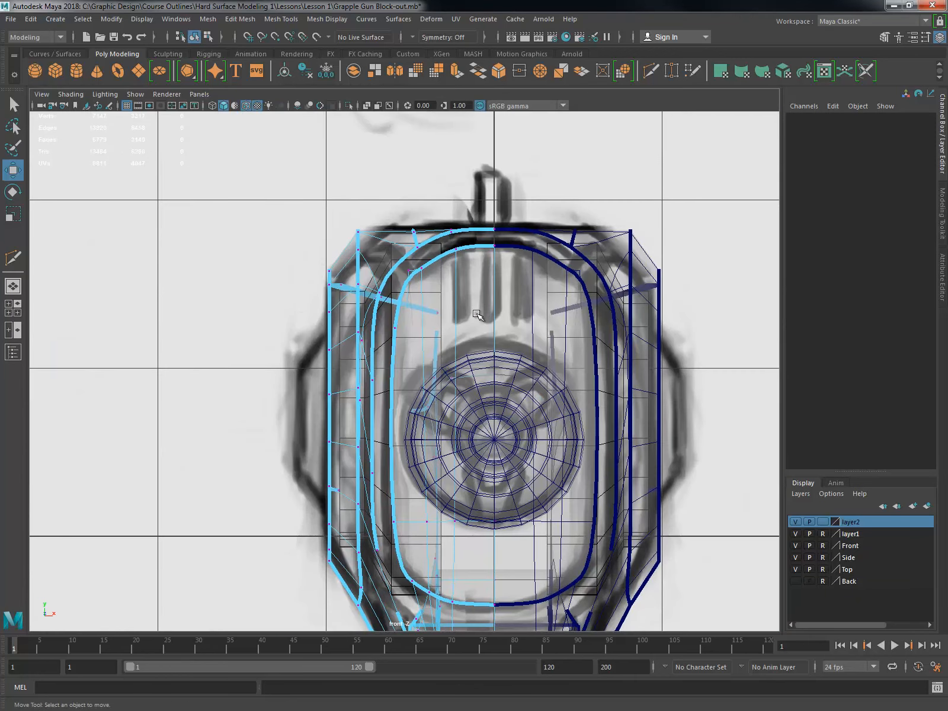
Step: Reposition the newly cut vertex at the upper corner of the barrel-end rim to round the outline
{"action": "left_click", "coordinate": [454, 245]}
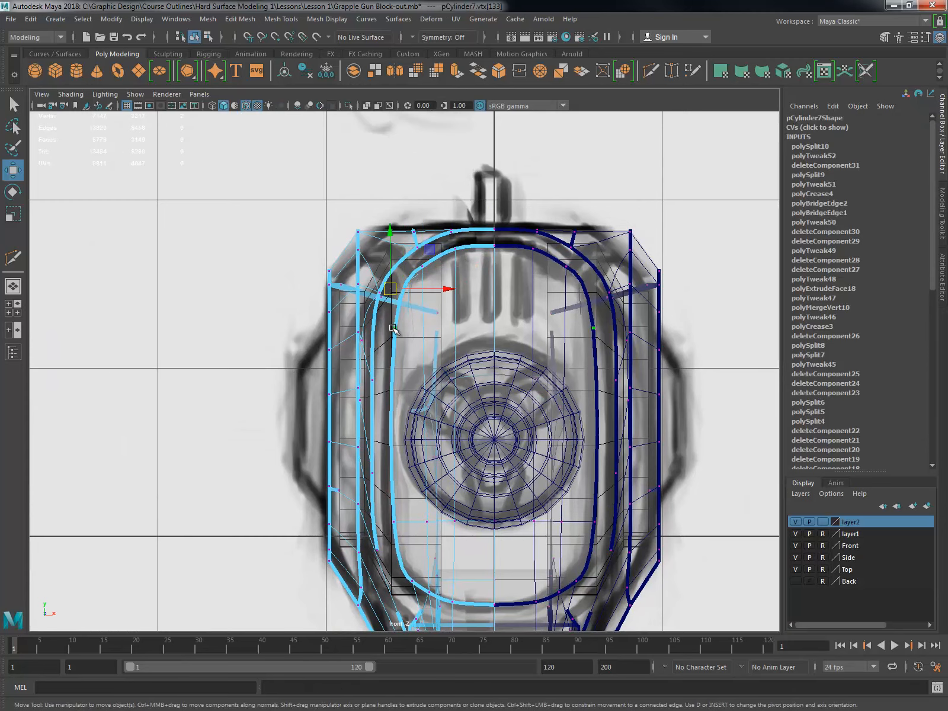
{"action": "key", "text": "space"}
{"action": "left_click_drag", "start_coordinate": [562, 219], "coordinate": [657, 213], "text": "alt"}
{"action": "right_click_drag", "start_coordinate": [658, 213], "coordinate": [699, 225], "text": "alt"}
{"action": "left_click", "coordinate": [560, 142]}
{"action": "key", "text": "space"}
{"action": "left_click_drag", "start_coordinate": [423, 267], "coordinate": [425, 269]}
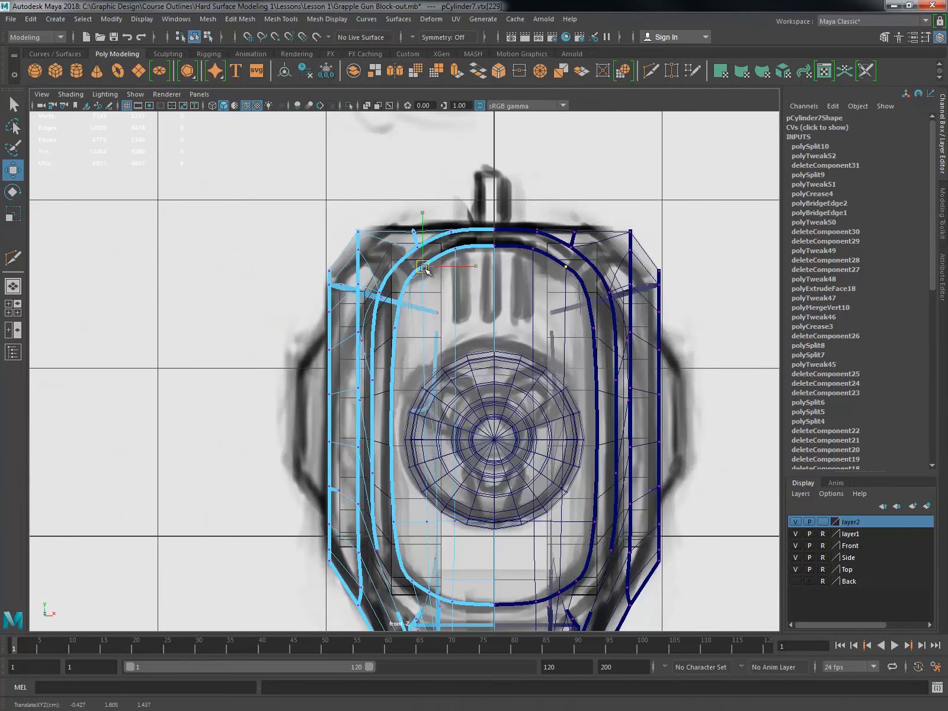
Step: Adjust the existing and newly cut vertices at the barrel-end rim's lower corner to follow the sketched curve
{"action": "middle_click_drag", "start_coordinate": [457, 261], "coordinate": [474, 119], "text": "alt"}
{"action": "left_click", "coordinate": [420, 365]}
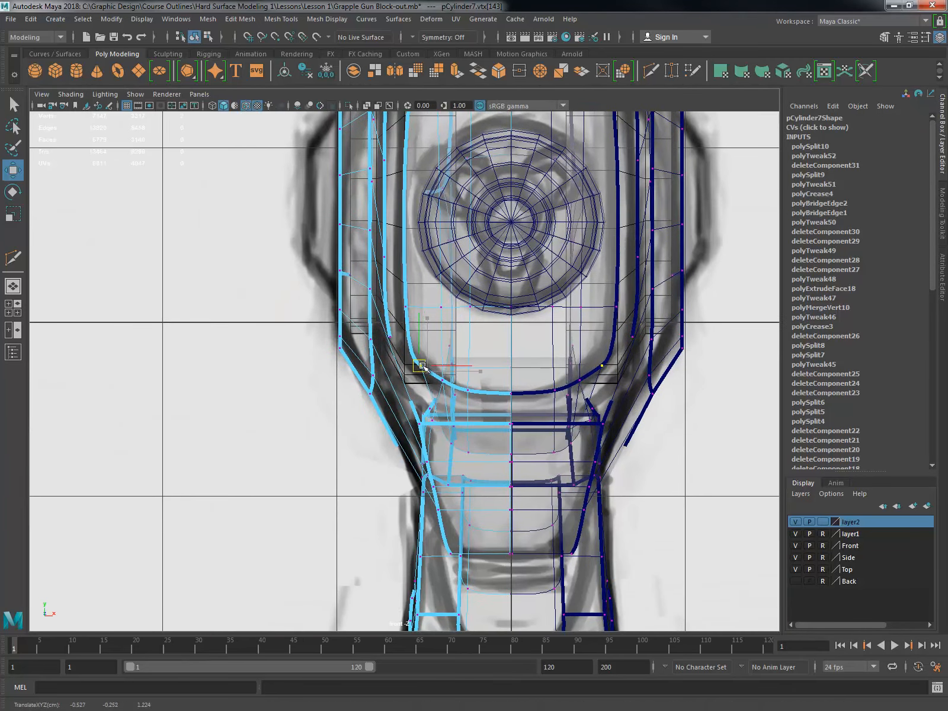
{"action": "right_click_drag", "start_coordinate": [263, 237], "coordinate": [290, 243], "text": "alt"}
{"action": "middle_click_drag", "start_coordinate": [290, 243], "coordinate": [283, 268], "text": "alt"}
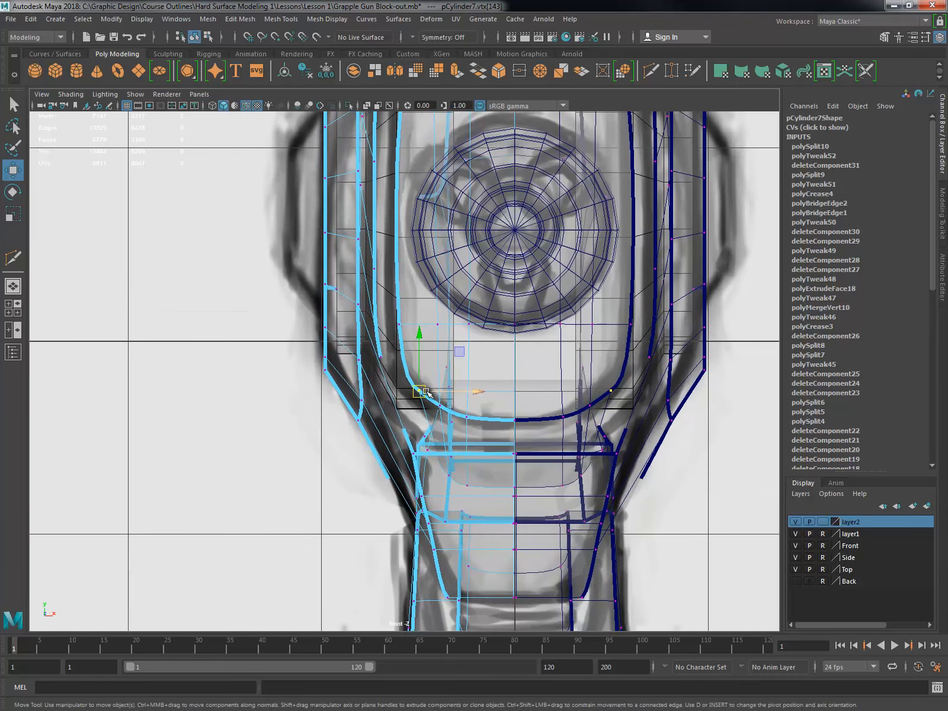
{"action": "left_click_drag", "start_coordinate": [442, 407], "coordinate": [442, 407]}
{"action": "right_click_drag", "start_coordinate": [441, 407], "coordinate": [394, 391], "text": "alt"}
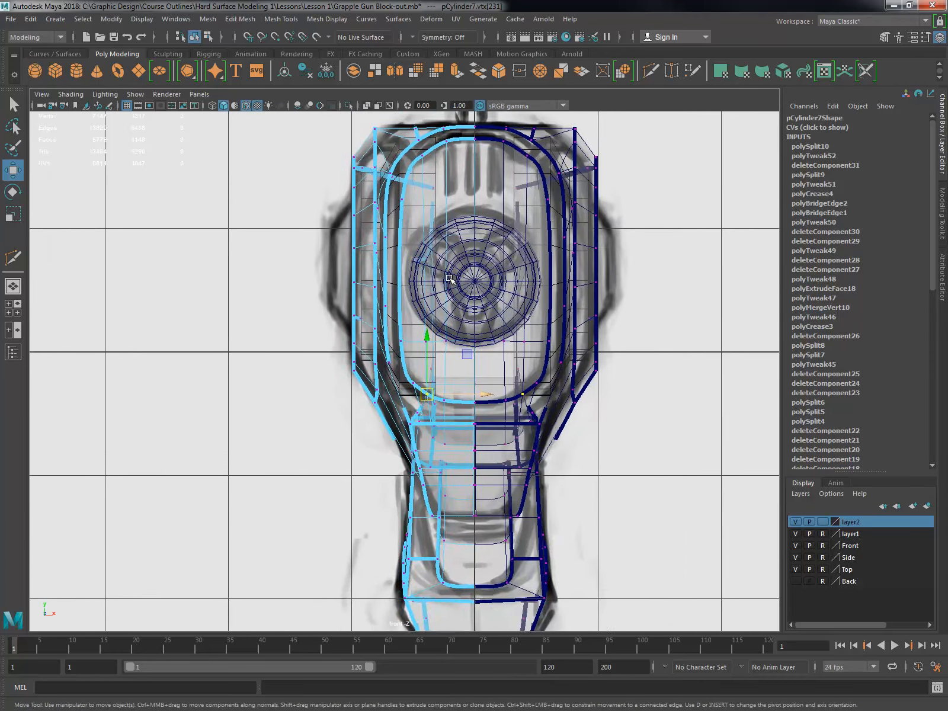
Step: Try to adjust the upper corner of the barrel-end rim again and undo the last action
{"action": "middle_click_drag", "start_coordinate": [415, 148], "coordinate": [404, 342], "text": "alt"}
{"action": "right_click_drag", "start_coordinate": [404, 342], "coordinate": [426, 339], "text": "alt"}
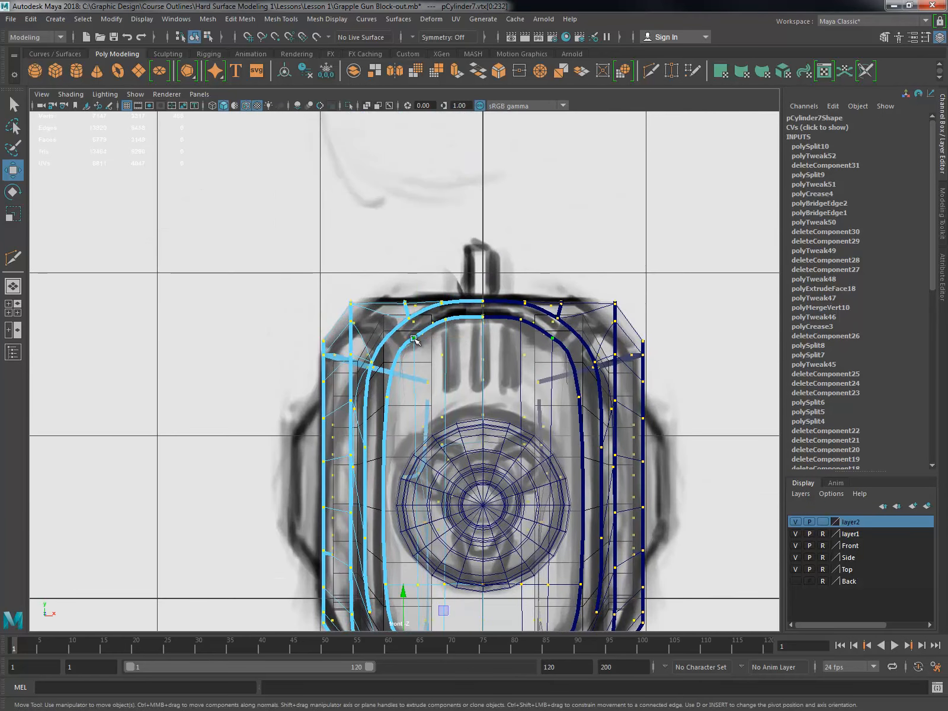
{"action": "left_click_drag", "start_coordinate": [382, 359], "coordinate": [394, 359]}
{"action": "key", "text": "ctrl+z"}
{"action": "middle_click_drag", "start_coordinate": [483, 319], "coordinate": [478, 335], "text": "alt"}
{"action": "left_click", "coordinate": [478, 335], "text": "alt"}
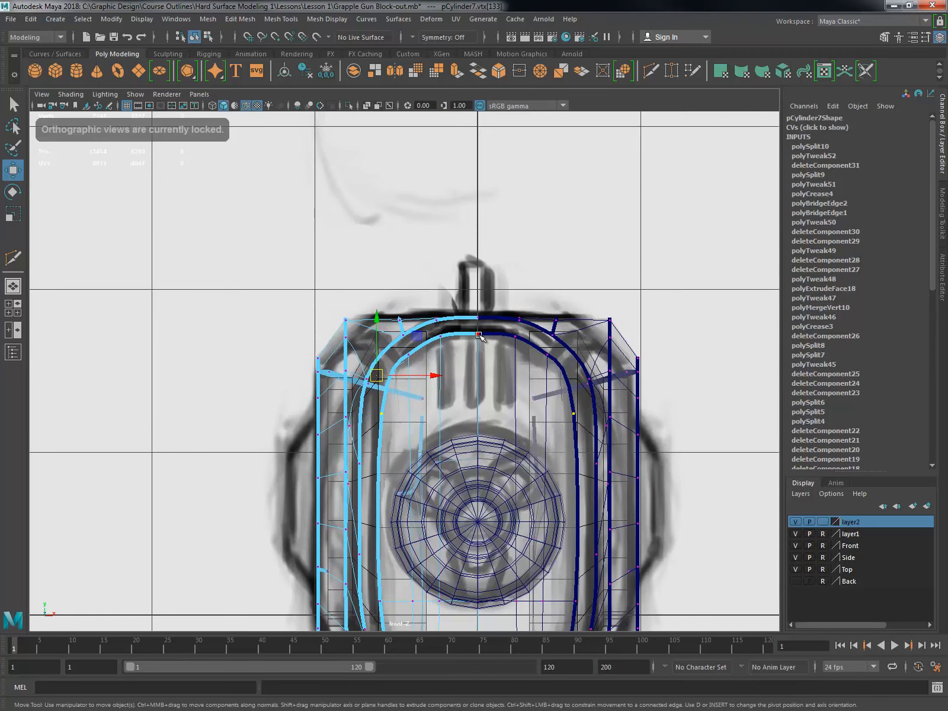
Step: Select the top centre vertex of the barrel-end rim and examine the body's shape in the perspective view
{"action": "right_click_drag", "start_coordinate": [482, 320], "coordinate": [424, 308], "text": "alt"}
{"action": "middle_click_drag", "start_coordinate": [424, 308], "coordinate": [438, 142], "text": "alt"}
{"action": "key", "text": "space"}
{"action": "key", "text": "space"}
{"action": "right_click_drag", "start_coordinate": [536, 195], "coordinate": [416, 292], "text": "alt"}
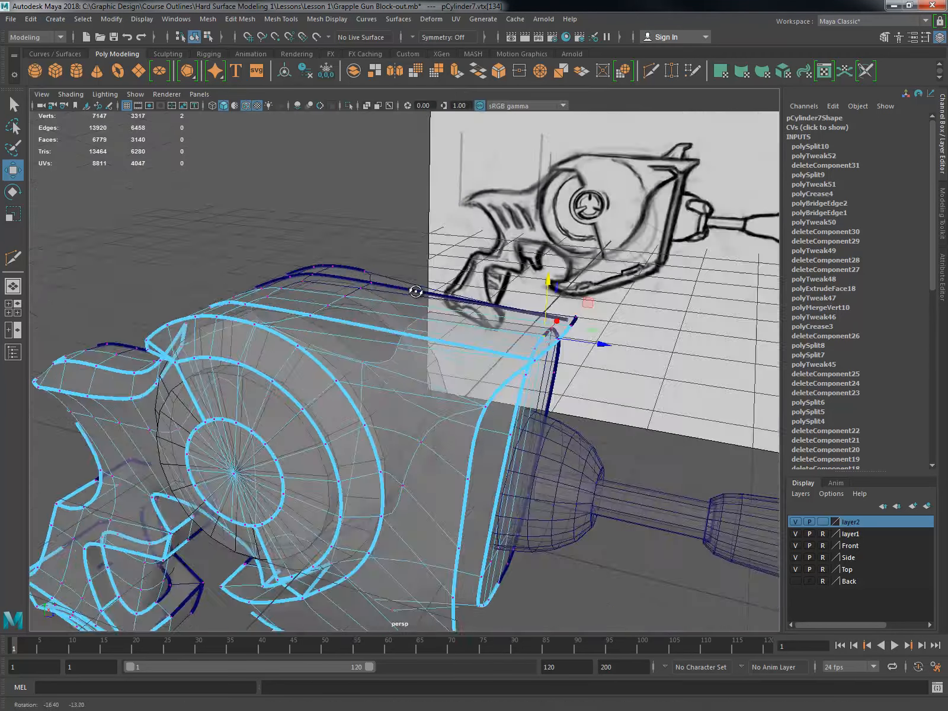
{"action": "left_click_drag", "start_coordinate": [417, 292], "coordinate": [388, 335], "text": "alt"}
{"action": "key", "text": "space"}
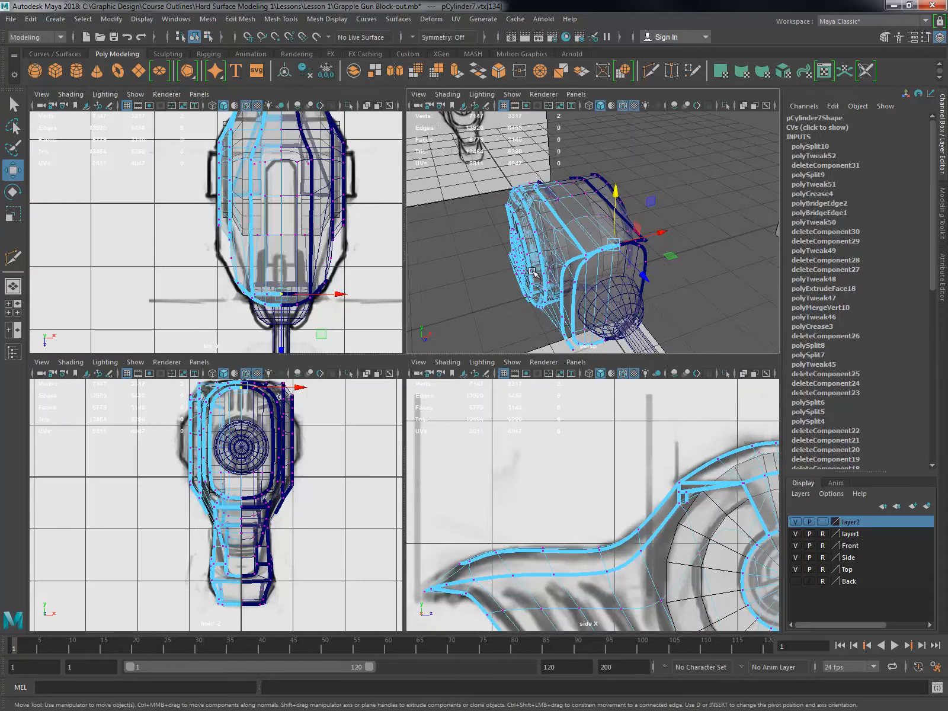
Step: Undo the trial changes to the upper body vertices and move the vertex pair at the rim's upper corner
{"action": "middle_click_drag", "start_coordinate": [287, 413], "coordinate": [288, 516], "text": "alt"}
{"action": "right_click_drag", "start_coordinate": [287, 516], "coordinate": [356, 503], "text": "alt"}
{"action": "left_click_drag", "start_coordinate": [254, 445], "coordinate": [261, 461]}
{"action": "key", "text": "ctrl+z"}
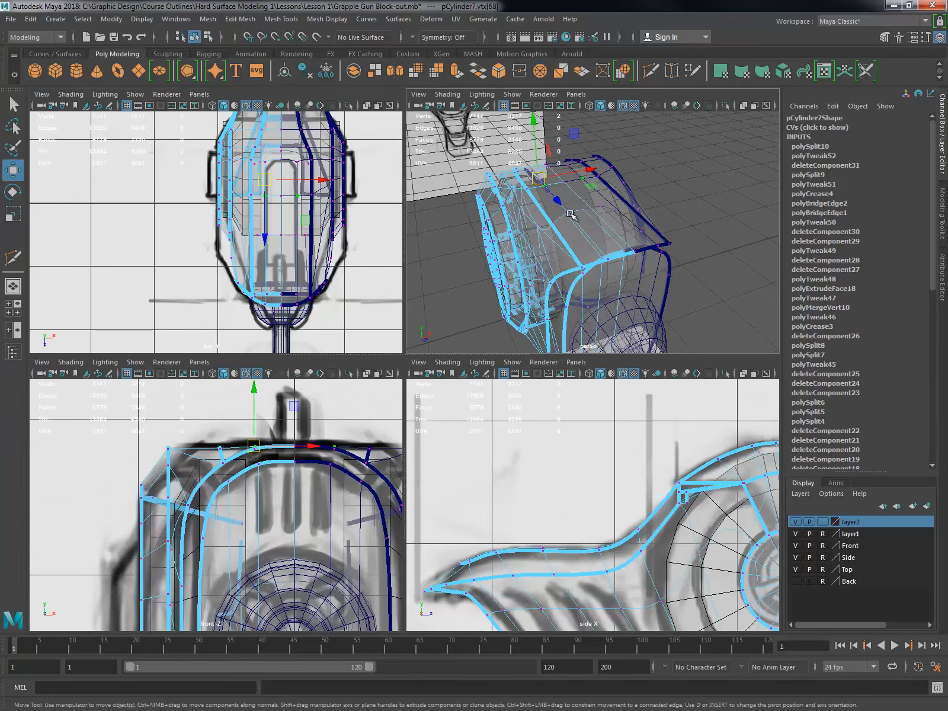
{"action": "left_click_drag", "start_coordinate": [571, 218], "coordinate": [509, 182], "text": "alt"}
{"action": "key", "text": "ctrl+z"}
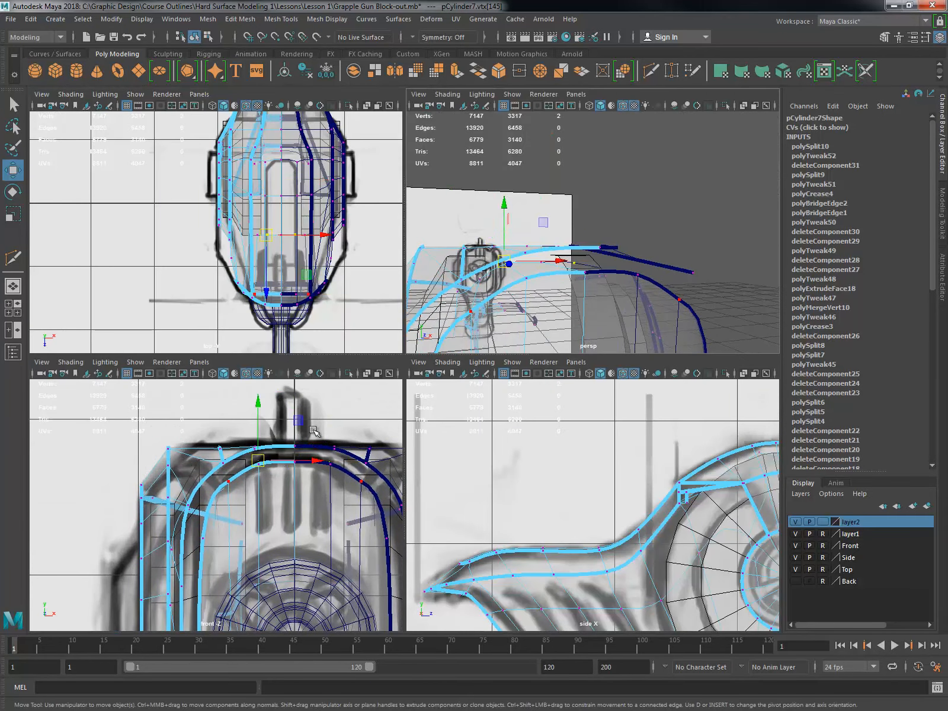
{"action": "left_click", "coordinate": [228, 475]}
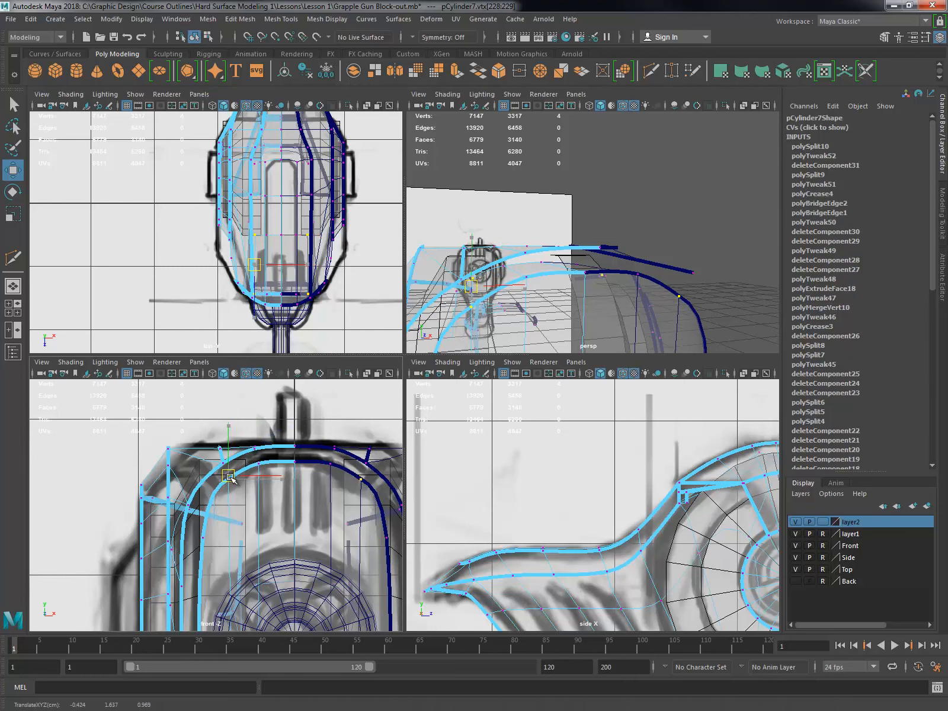
Step: Reposition the vertices on the body's underside below the barrel-end rim to even out the lower curve
{"action": "middle_click_drag", "start_coordinate": [260, 483], "coordinate": [275, 237], "text": "alt"}
{"action": "middle_click_drag", "start_coordinate": [583, 278], "coordinate": [584, 130], "text": "alt"}
{"action": "left_click_drag", "start_coordinate": [584, 237], "coordinate": [572, 269], "text": "alt"}
{"action": "right_click_drag", "start_coordinate": [308, 503], "coordinate": [282, 500], "text": "alt"}
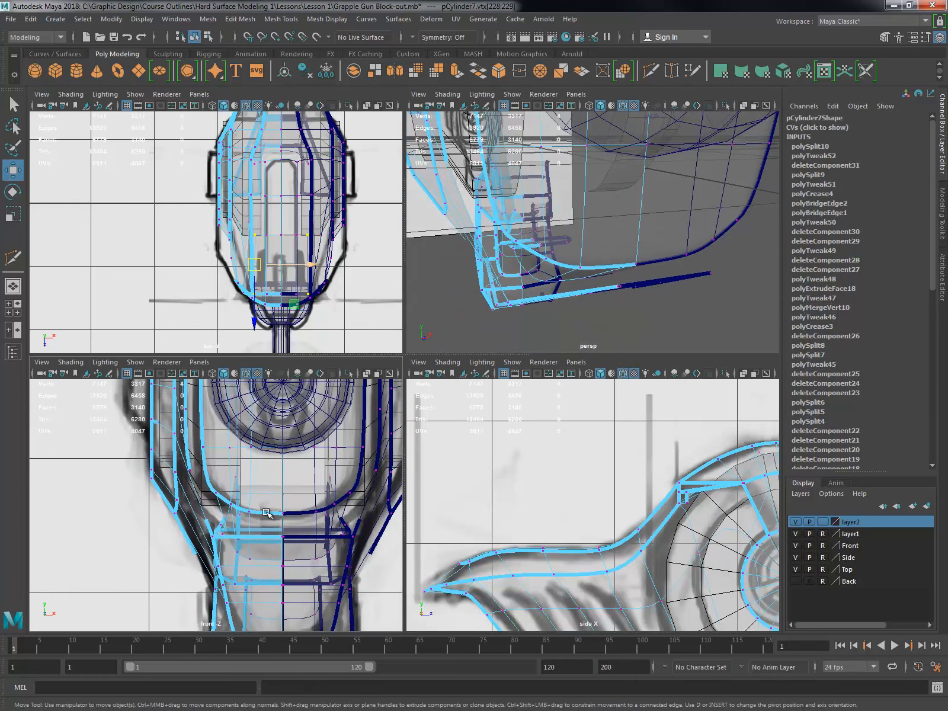
{"action": "left_click_drag", "start_coordinate": [557, 290], "coordinate": [551, 294], "text": "alt"}
{"action": "left_click", "coordinate": [538, 271]}
{"action": "middle_click_drag", "start_coordinate": [255, 460], "coordinate": [252, 425], "text": "alt"}
{"action": "left_click_drag", "start_coordinate": [242, 523], "coordinate": [256, 521]}
{"action": "left_click_drag", "start_coordinate": [546, 266], "coordinate": [536, 271], "text": "alt"}
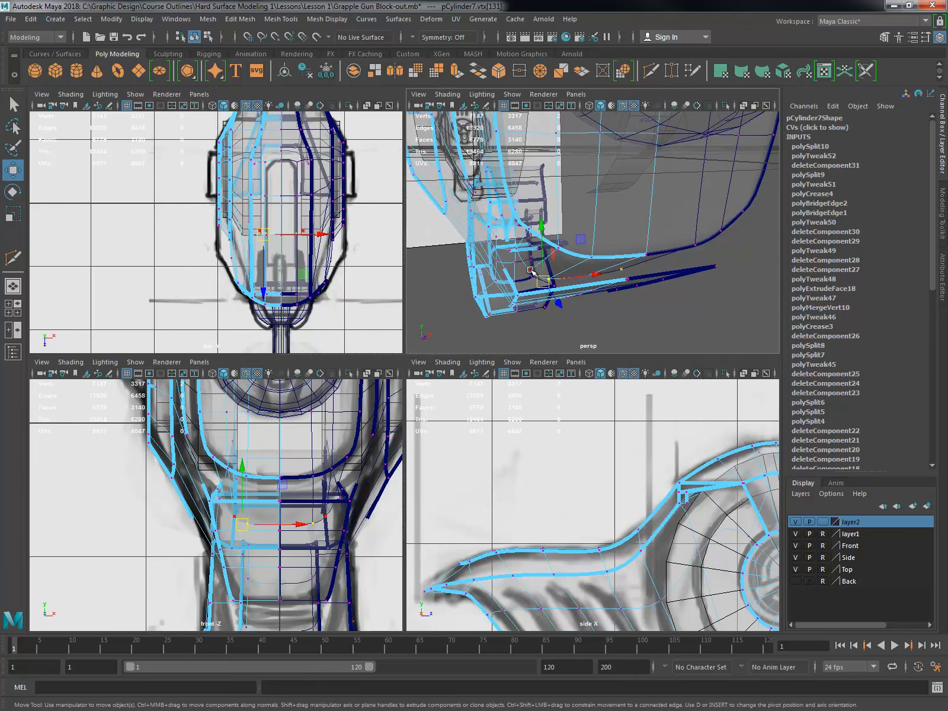
{"action": "left_click_drag", "start_coordinate": [237, 522], "coordinate": [231, 517]}
{"action": "mouse_move", "coordinate": [513, 277]}
{"action": "left_mouse_down", "text": "alt"}
{"action": "mouse_move", "coordinate": [615, 282]}
{"action": "mouse_move", "coordinate": [495, 278]}
{"action": "left_mouse_up", "text": "alt"}
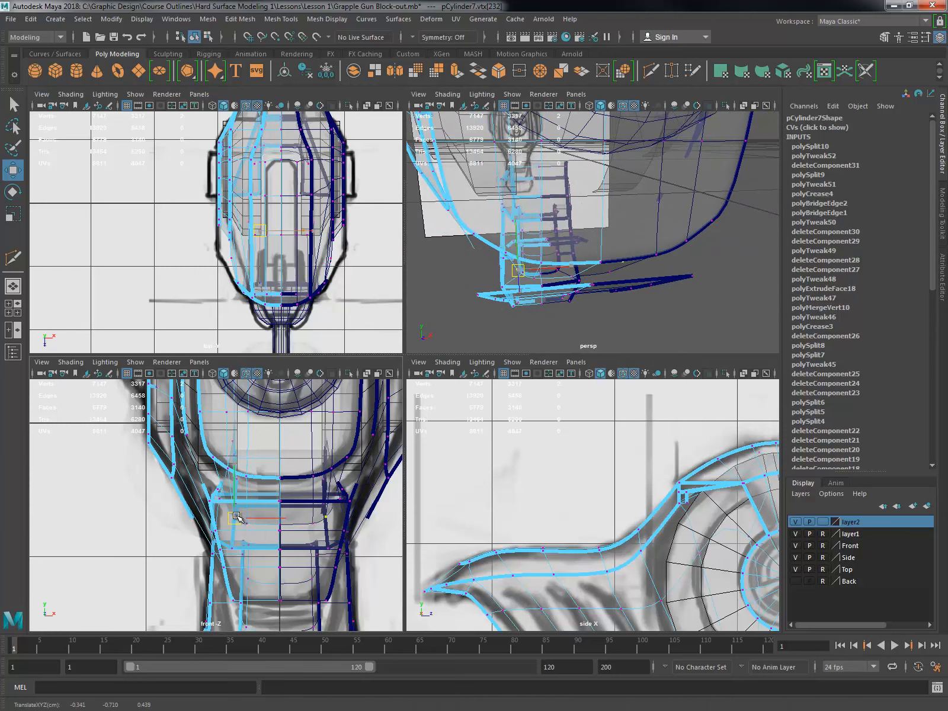
{"action": "left_click_drag", "start_coordinate": [237, 517], "coordinate": [237, 516]}
Step: Return to object selection, clear the selection and review the whole gun in perspective
{"action": "left_click_drag", "start_coordinate": [450, 309], "coordinate": [620, 185], "text": "alt"}
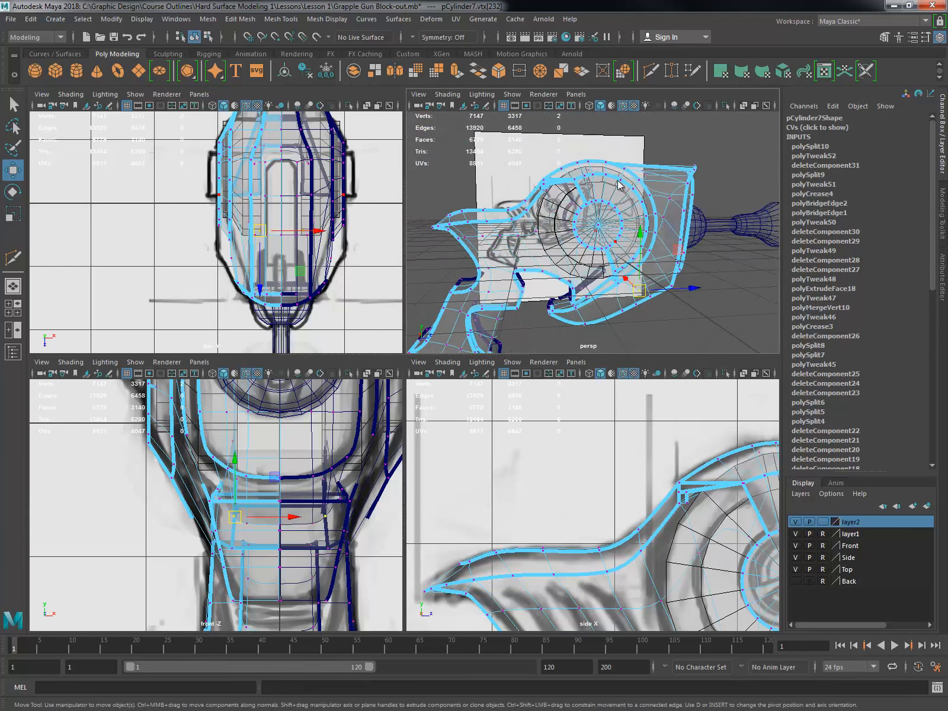
{"action": "right_click_drag", "start_coordinate": [618, 185], "coordinate": [649, 159]}
{"action": "left_click_drag", "start_coordinate": [640, 207], "coordinate": [557, 303], "text": "alt"}
{"action": "left_click", "coordinate": [593, 296]}
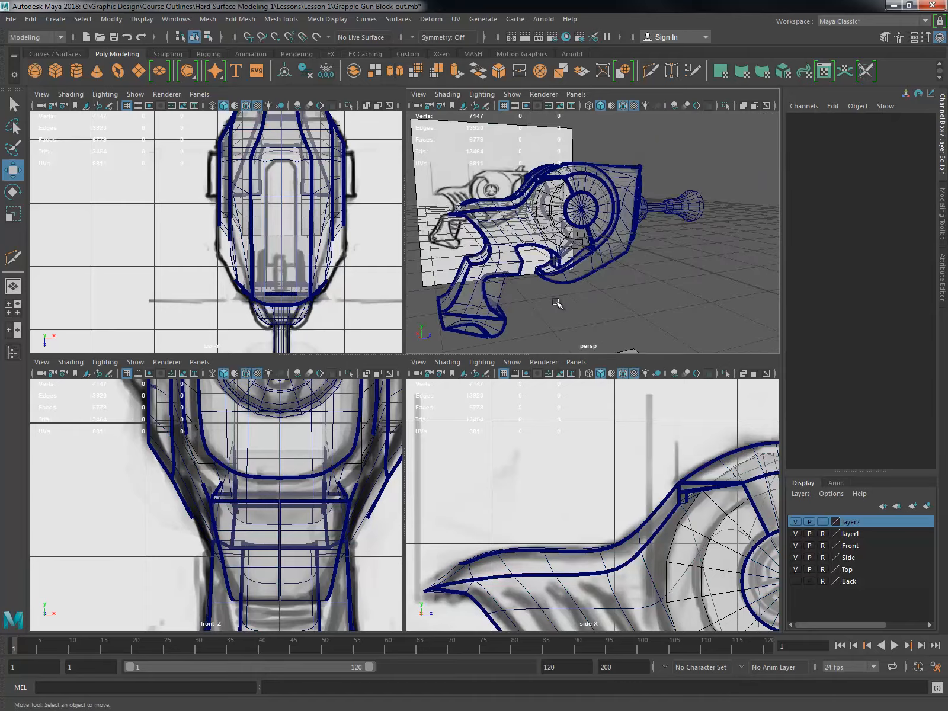